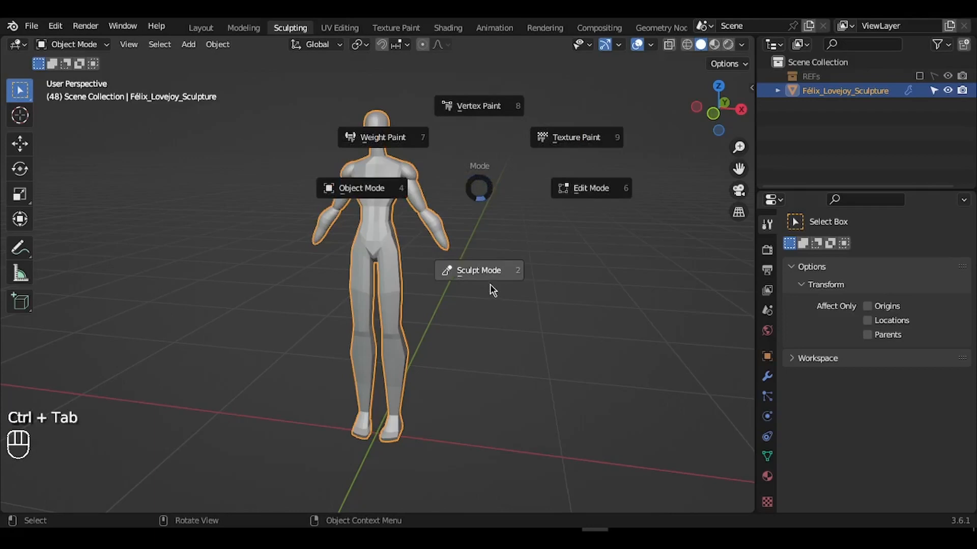
- Switch the mannequin figure into Sculpt Mode
{"action": "left_click", "coordinate": [483, 281]}
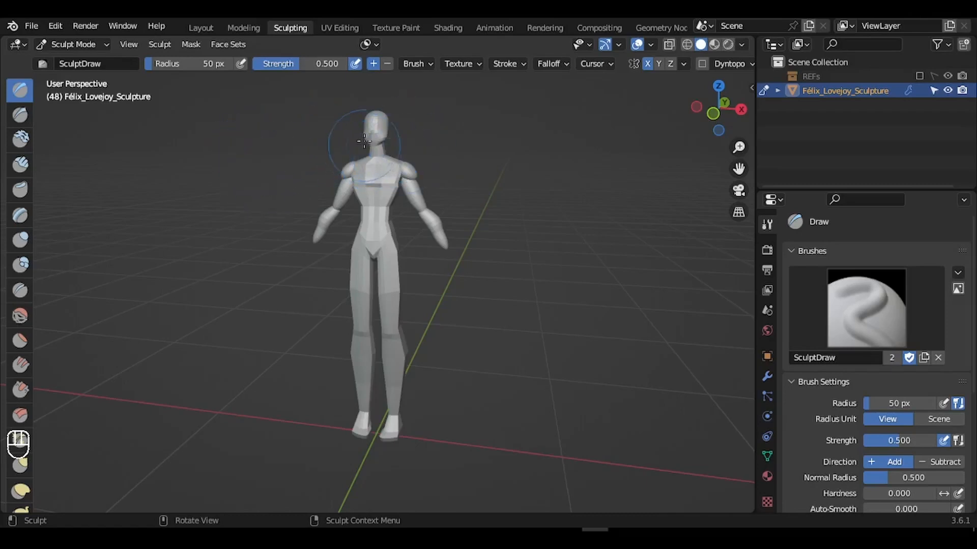
{"action": "key", "text": "n"}
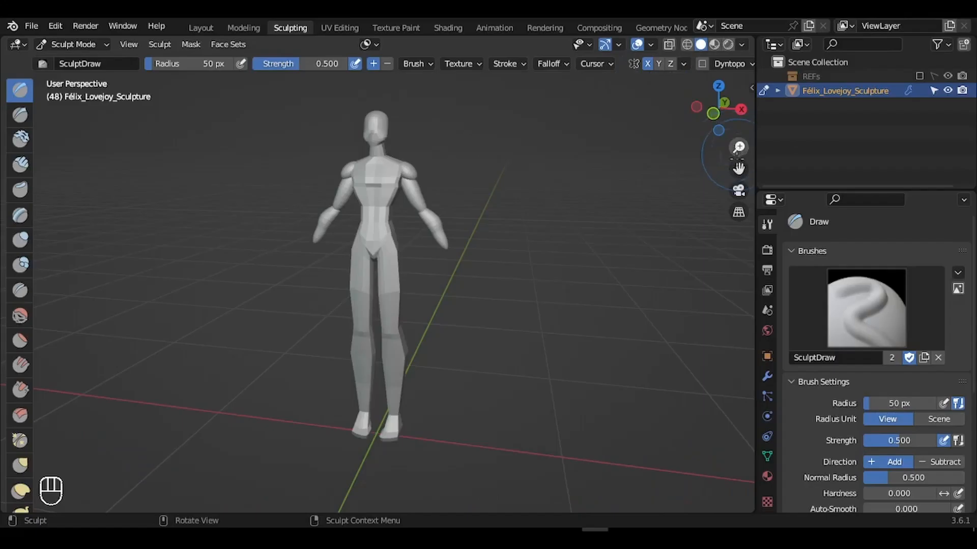
{"action": "left_click_drag", "start_coordinate": [738, 169], "coordinate": [726, 256]}
- Pick the head and enter Edit Mode in face select mode
{"action": "double_click", "coordinate": [421, 246]}
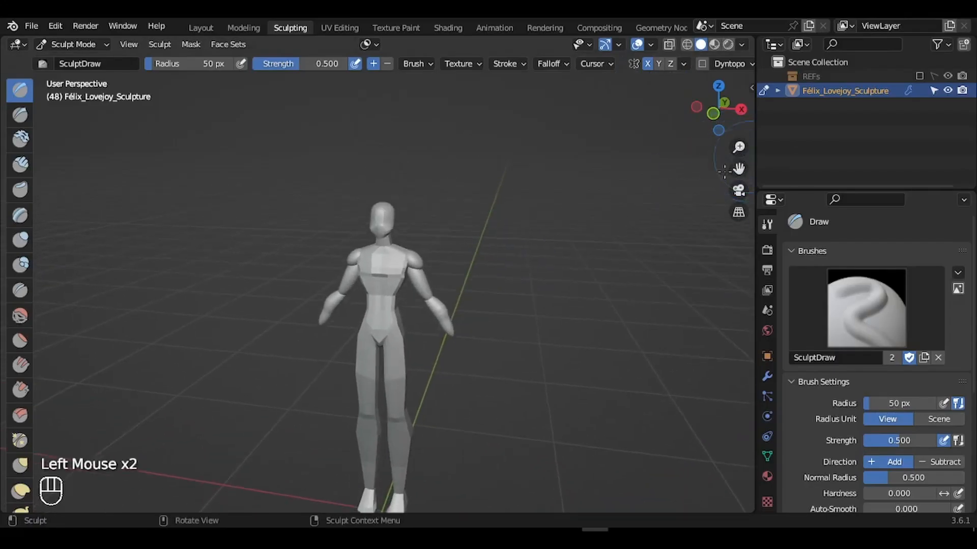
{"action": "key", "text": "Tab"}
{"action": "key", "text": "3"}
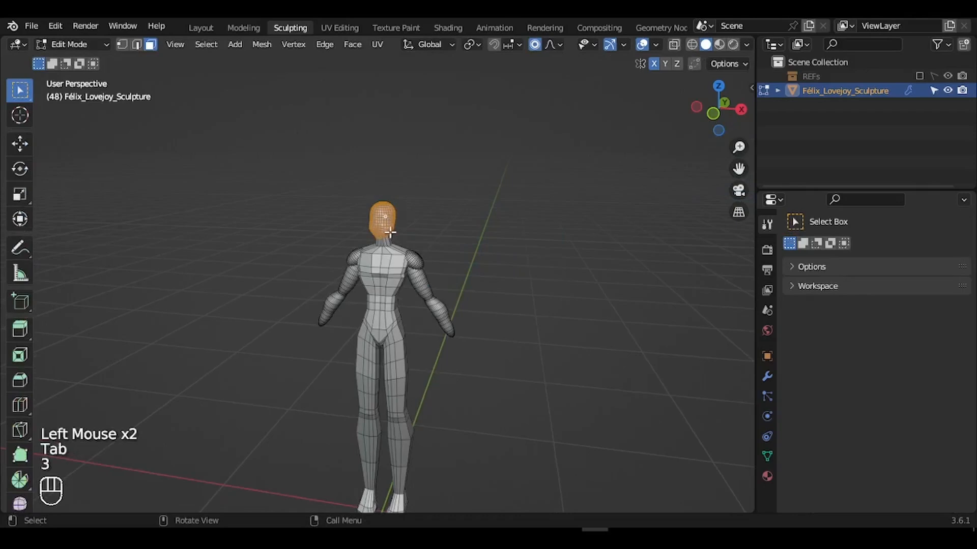
- Return to Sculpt Mode and apply the level-2 Subdivision modifier to the mannequin
{"action": "key", "text": "KP_Decimal"}
{"action": "key", "text": "Tab"}
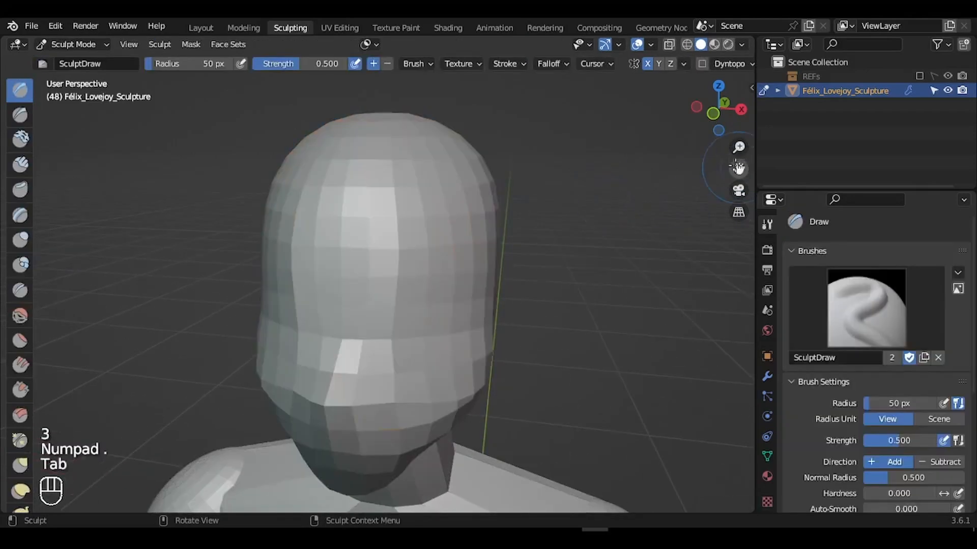
{"action": "left_click_drag", "start_coordinate": [737, 169], "coordinate": [743, 161]}
{"action": "mouse_move", "coordinate": [718, 109]}
{"action": "left_mouse_down"}
{"action": "mouse_move", "coordinate": [819, 113]}
{"action": "mouse_move", "coordinate": [682, 108]}
{"action": "mouse_move", "coordinate": [720, 109]}
{"action": "left_mouse_up"}
{"action": "left_click_drag", "start_coordinate": [807, 190], "coordinate": [807, 184]}
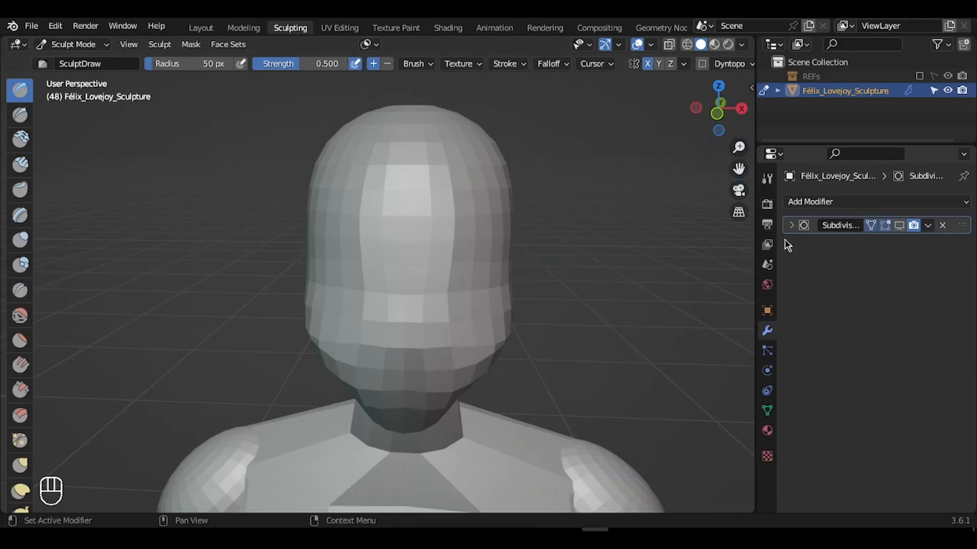
{"action": "left_click", "coordinate": [791, 226]}
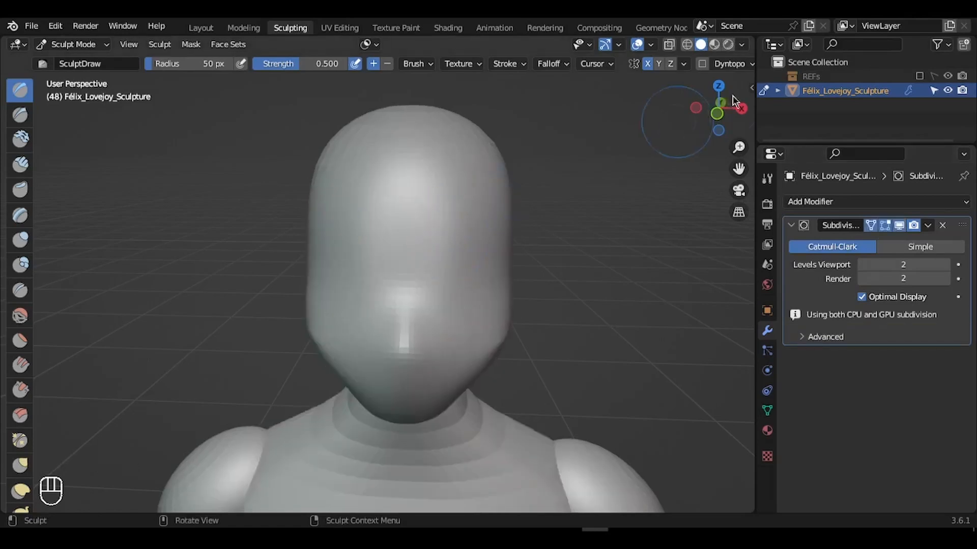
{"action": "left_click_drag", "start_coordinate": [734, 99], "coordinate": [760, 106]}
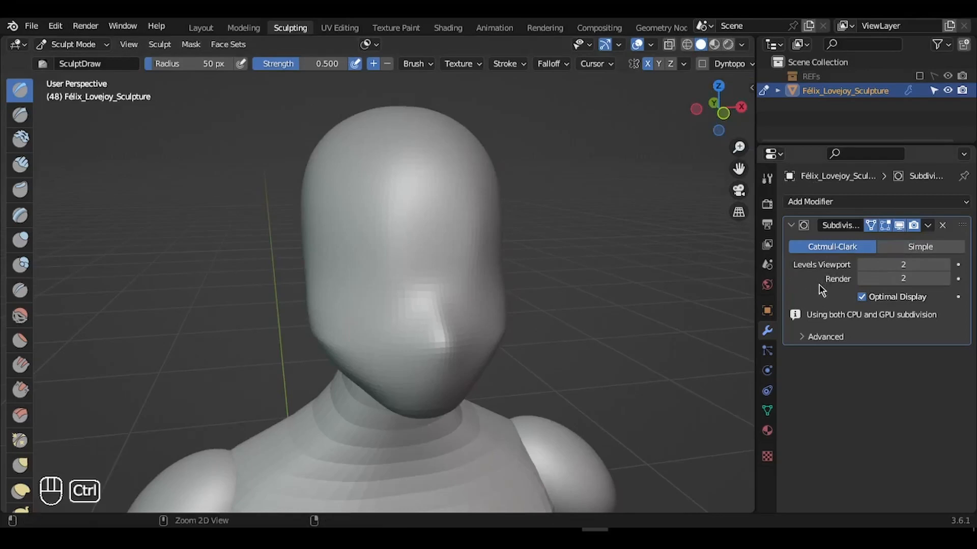
{"action": "key", "text": "ctrl+a"}
{"action": "key", "text": "ctrl+a"}
{"action": "mouse_move", "coordinate": [739, 147]}
{"action": "left_mouse_down"}
{"action": "mouse_move", "coordinate": [739, 183]}
{"action": "mouse_move", "coordinate": [673, 259]}
{"action": "left_mouse_up"}
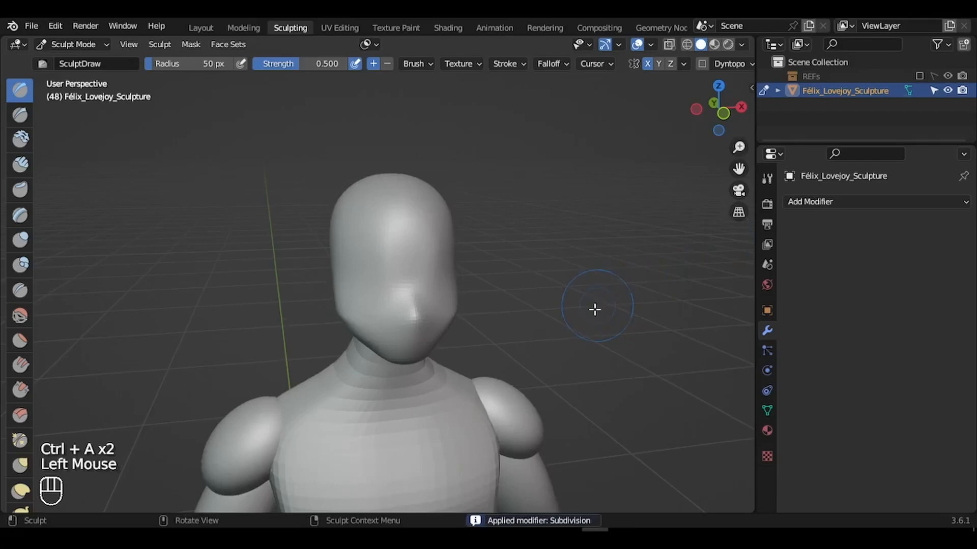
{"action": "key", "text": "Tab"}
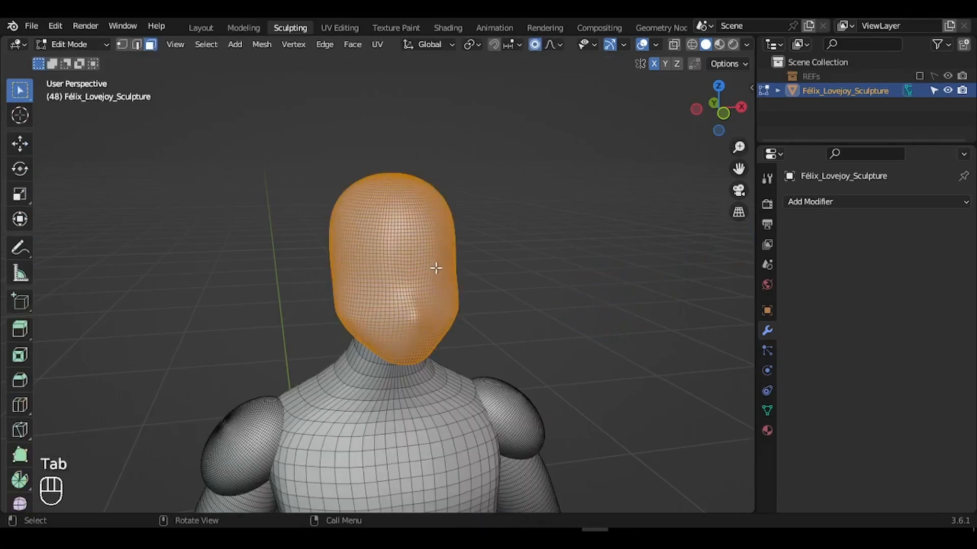
{"action": "key", "text": "p"}
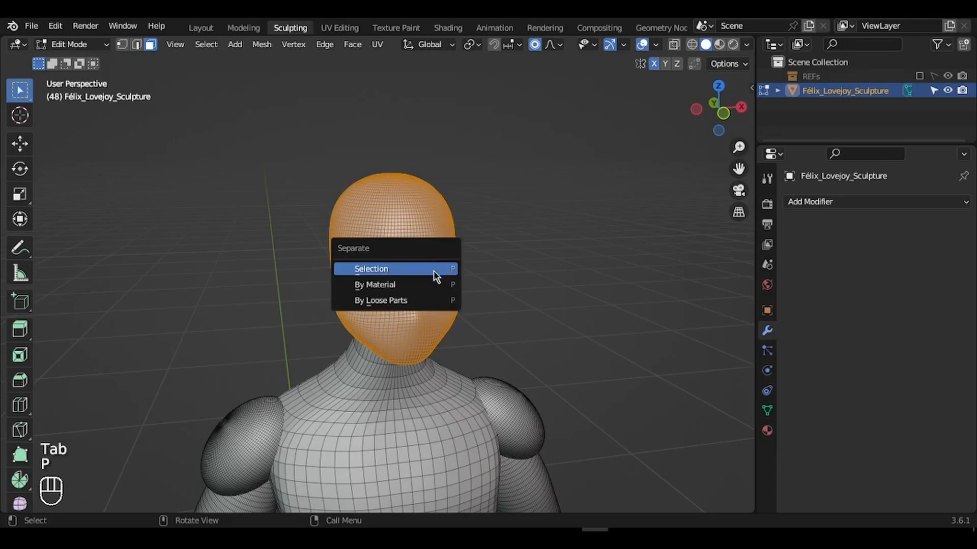
{"action": "left_click", "coordinate": [405, 269]}
{"action": "key", "text": "Tab"}
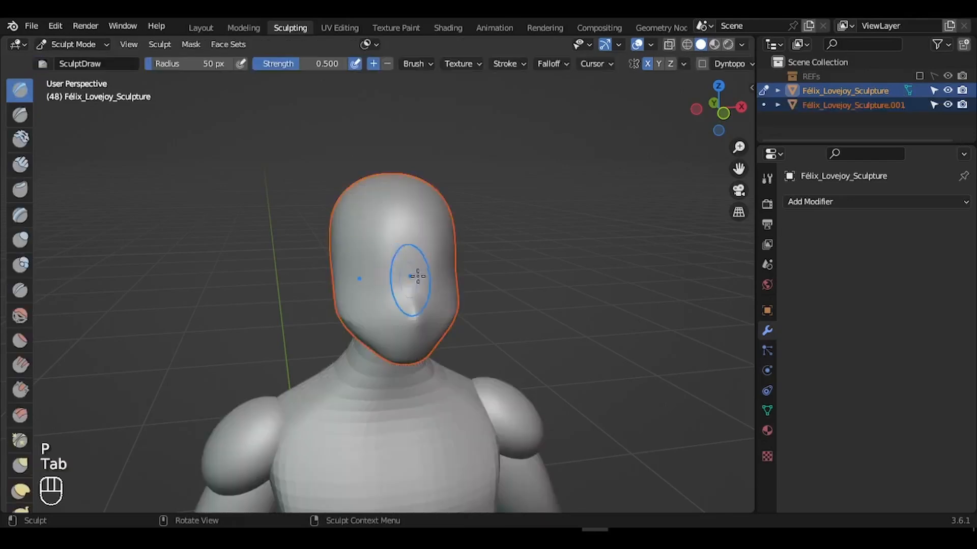
{"action": "key", "text": "ctrl+Tab"}
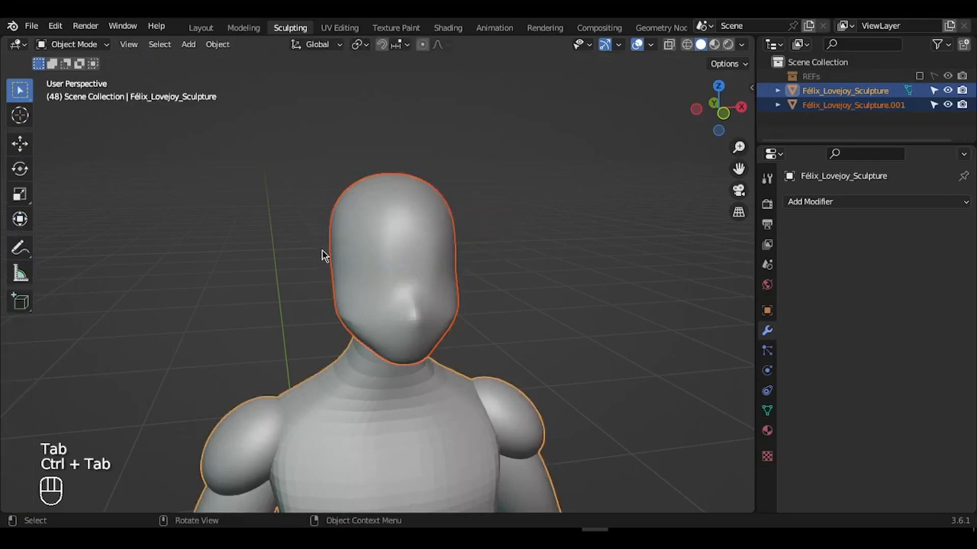
{"action": "left_click", "coordinate": [416, 264]}
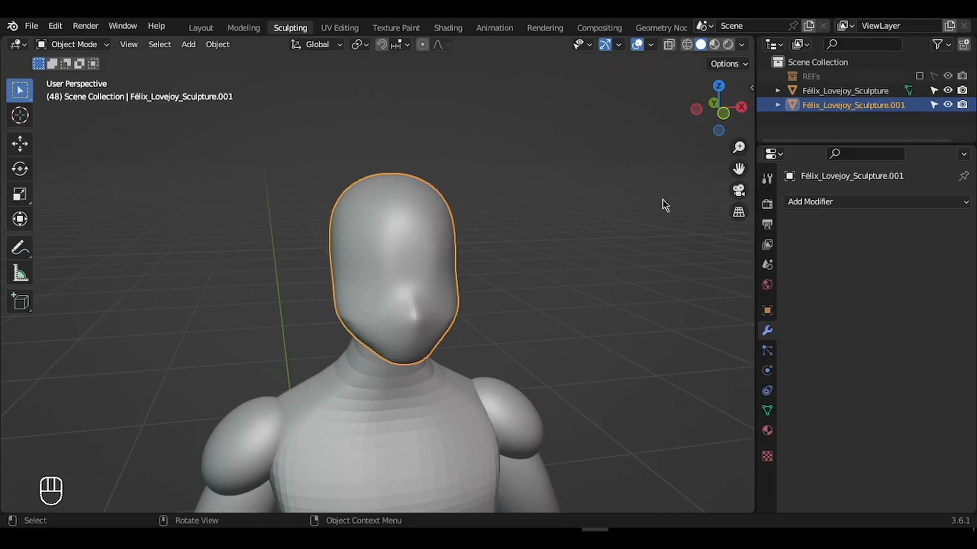
- Switch the separated head into Sculpt Mode and snap to front orthographic view
{"action": "left_click_drag", "start_coordinate": [724, 127], "coordinate": [626, 103]}
{"action": "left_click_drag", "start_coordinate": [739, 148], "coordinate": [739, 175]}
{"action": "key", "text": "KP_Decimal"}
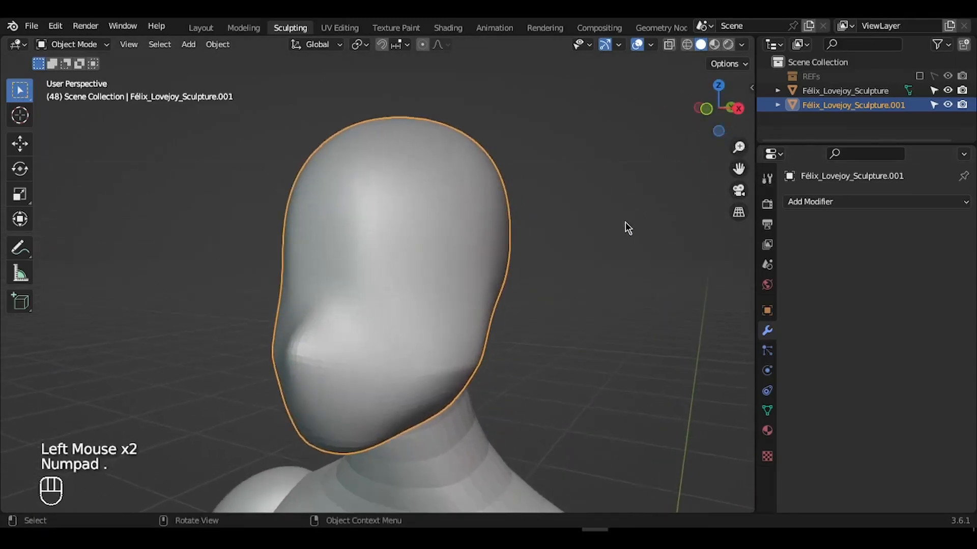
{"action": "mouse_move", "coordinate": [739, 169]}
{"action": "left_mouse_down"}
{"action": "mouse_move", "coordinate": [766, 138]}
{"action": "mouse_move", "coordinate": [739, 173]}
{"action": "left_mouse_up"}
{"action": "key", "text": "ctrl+Tab"}
{"action": "key", "text": "ctrl+Tab"}
{"action": "key", "text": "ctrl+Tab"}
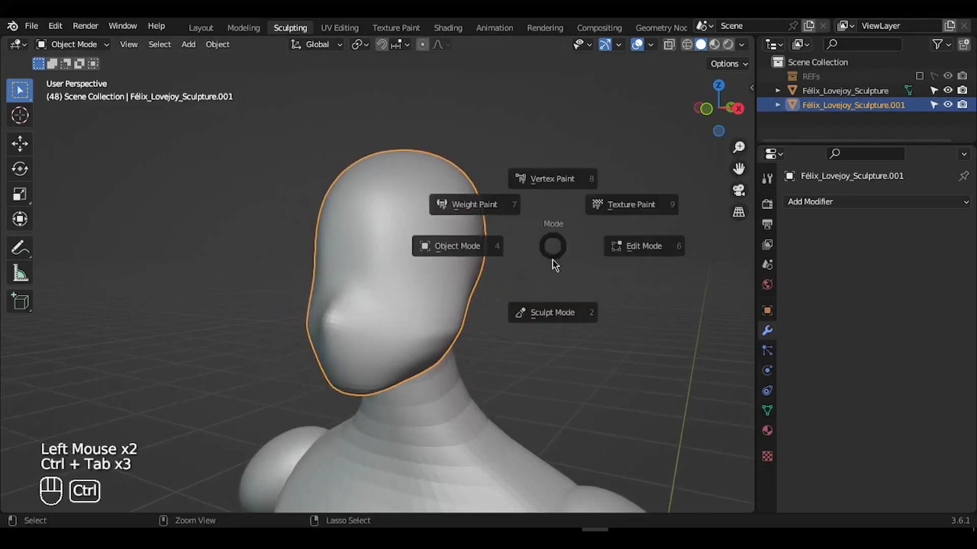
{"action": "left_click", "coordinate": [553, 311]}
{"action": "left_click_drag", "start_coordinate": [717, 109], "coordinate": [747, 111]}
{"action": "left_click_drag", "start_coordinate": [739, 147], "coordinate": [739, 120]}
{"action": "left_click", "coordinate": [718, 108]}
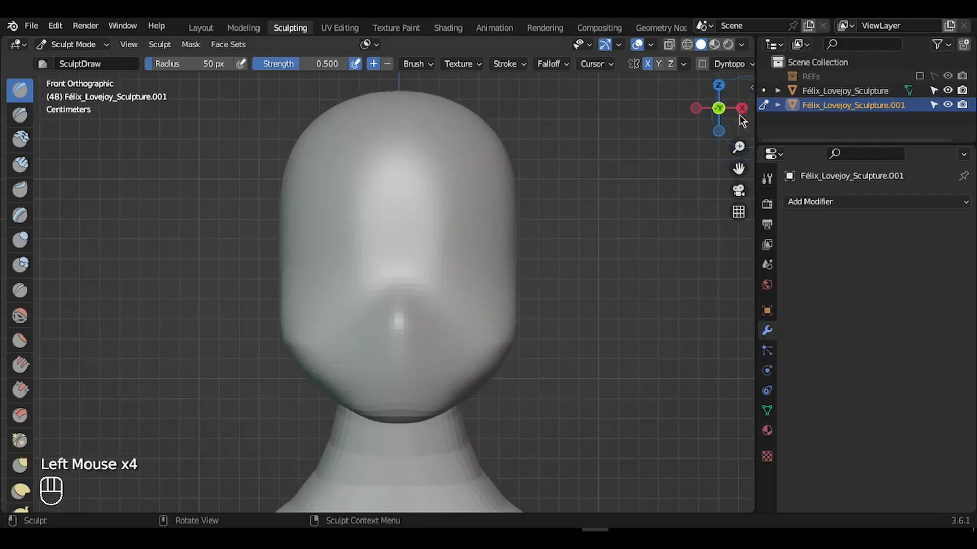
- Show the REFs collection and hide HeightReference and the blocking reference model
{"action": "left_click", "coordinate": [918, 76]}
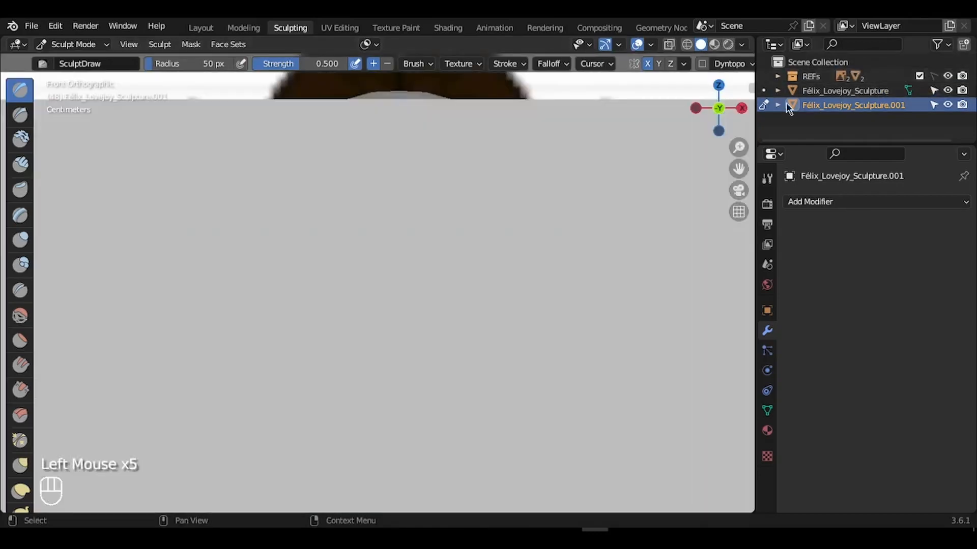
{"action": "left_click_drag", "start_coordinate": [718, 108], "coordinate": [733, 111]}
{"action": "left_click_drag", "start_coordinate": [763, 141], "coordinate": [755, 146]}
{"action": "left_click_drag", "start_coordinate": [739, 147], "coordinate": [733, 325]}
{"action": "left_click", "coordinate": [779, 76]}
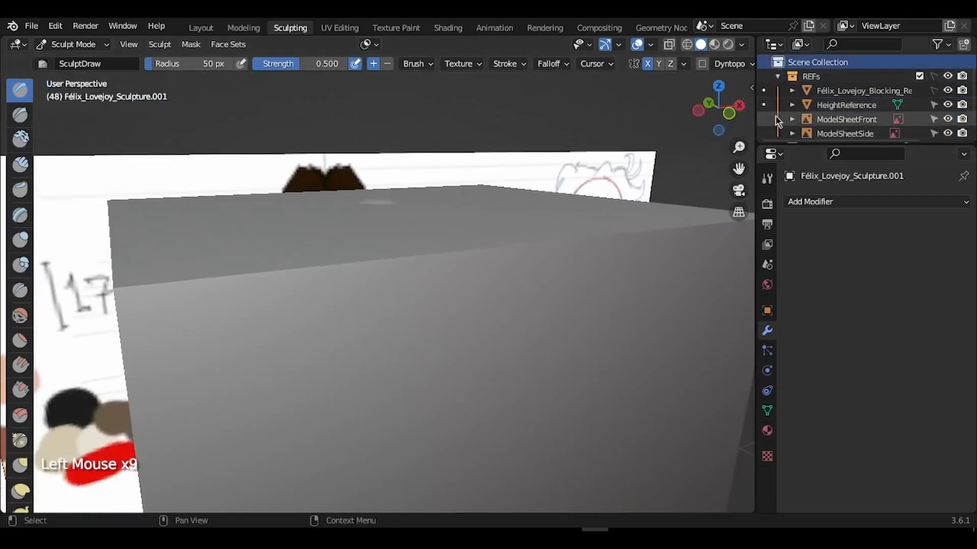
{"action": "left_click_drag", "start_coordinate": [815, 145], "coordinate": [829, 198]}
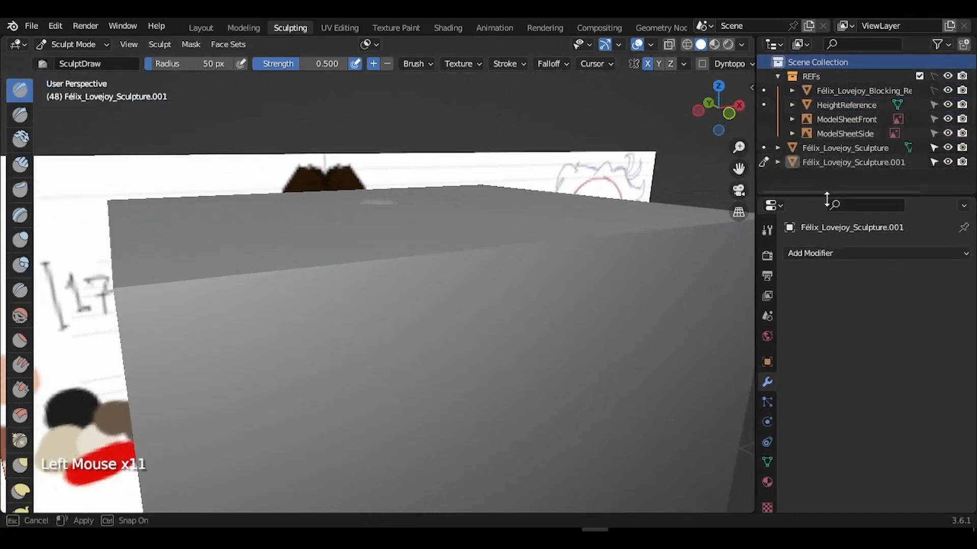
{"action": "left_click", "coordinate": [947, 105]}
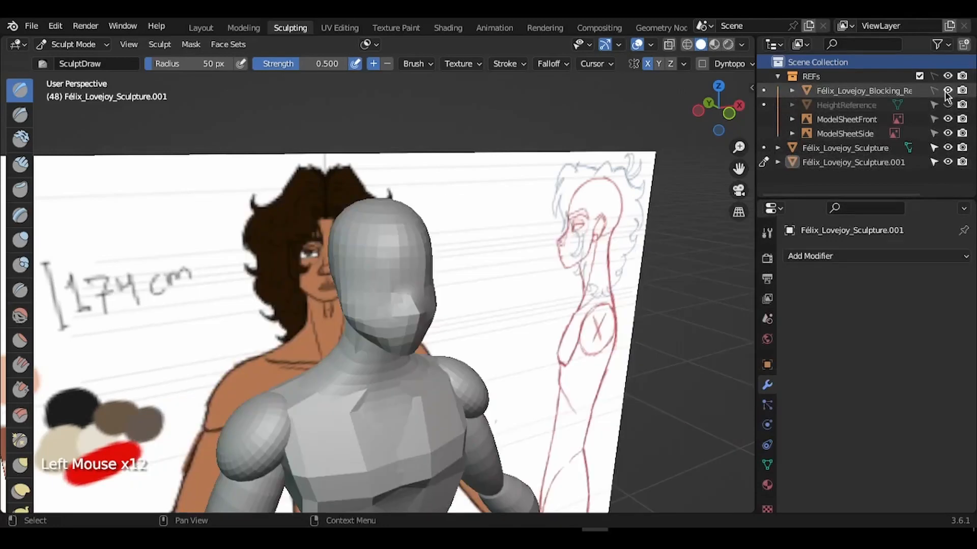
{"action": "left_click", "coordinate": [946, 91]}
{"action": "left_click", "coordinate": [777, 76]}
- Return to front orthographic view and frame the face over the reference
{"action": "left_click_drag", "start_coordinate": [738, 147], "coordinate": [619, 105]}
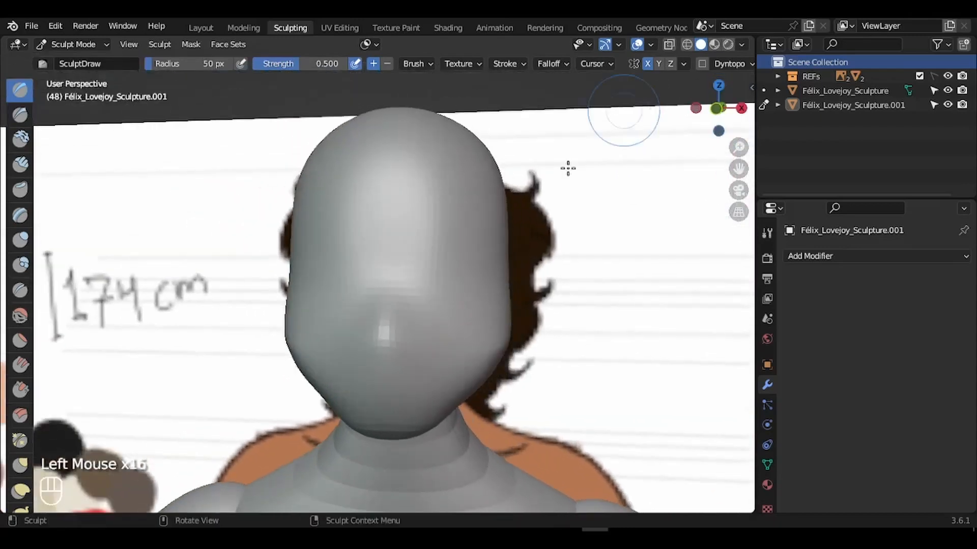
{"action": "key", "text": "f"}
{"action": "key", "text": "Escape"}
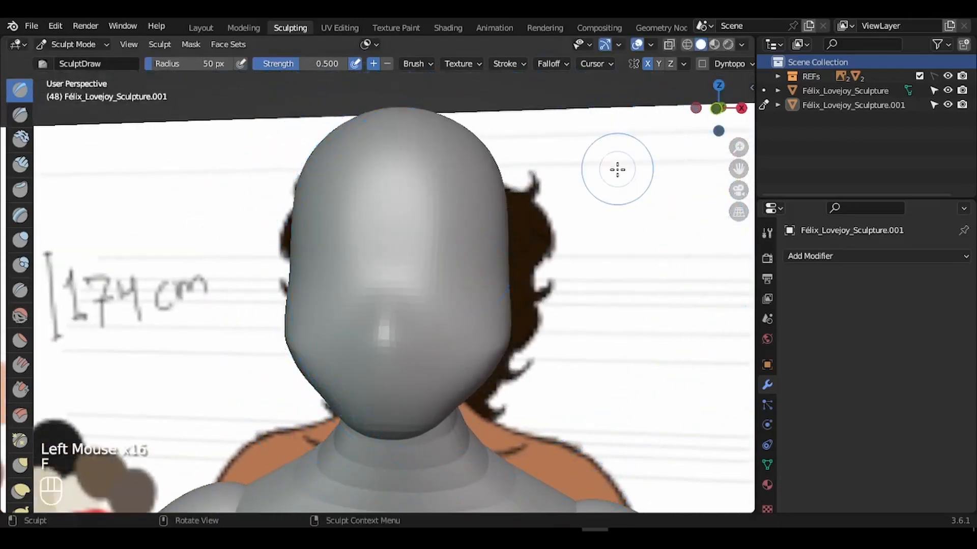
{"action": "left_click", "coordinate": [717, 107]}
{"action": "left_click_drag", "start_coordinate": [738, 146], "coordinate": [734, 113]}
{"action": "left_click_drag", "start_coordinate": [738, 175], "coordinate": [716, 226]}
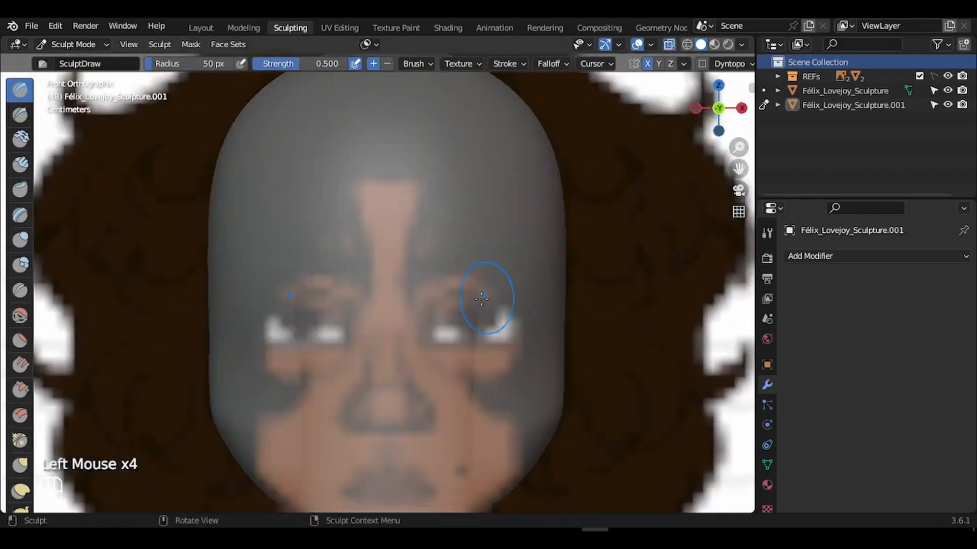
- With the Crease brush, carve the mirrored eye sockets and brow lines
{"action": "key", "text": "alt+z"}
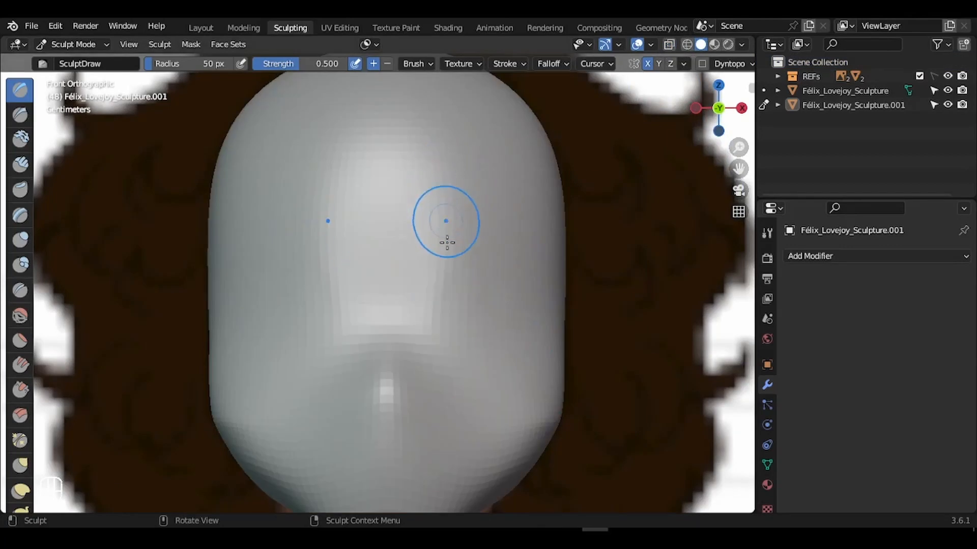
{"action": "left_click", "coordinate": [23, 293]}
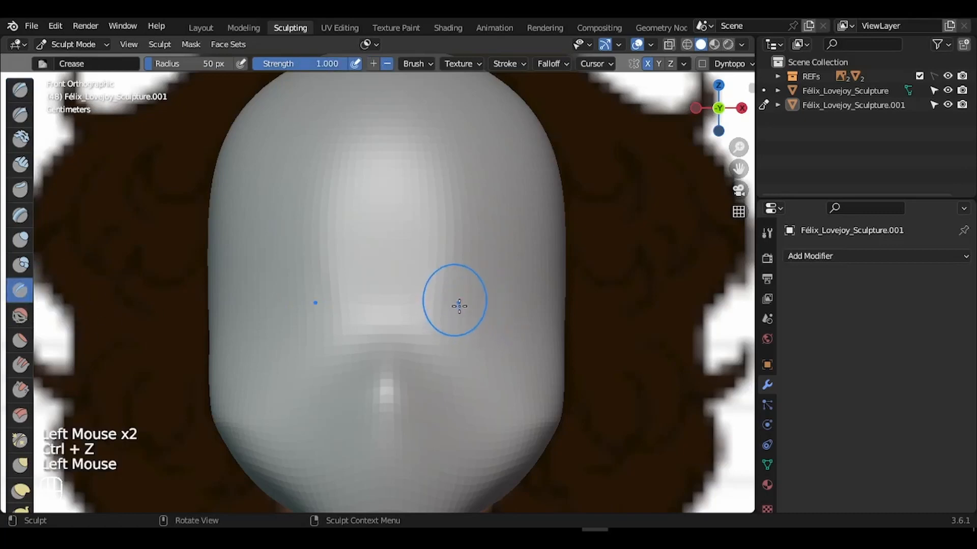
{"action": "mouse_move", "coordinate": [457, 303]}
{"action": "left_mouse_down"}
{"action": "mouse_move", "coordinate": [473, 306]}
{"action": "mouse_move", "coordinate": [460, 332]}
{"action": "mouse_move", "coordinate": [493, 322]}
{"action": "mouse_move", "coordinate": [486, 292]}
{"action": "mouse_move", "coordinate": [481, 309]}
{"action": "left_mouse_up"}
{"action": "mouse_move", "coordinate": [738, 147]}
{"action": "left_mouse_down"}
{"action": "mouse_move", "coordinate": [739, 165]}
{"action": "mouse_move", "coordinate": [748, 122]}
{"action": "mouse_move", "coordinate": [736, 131]}
{"action": "mouse_move", "coordinate": [735, 121]}
{"action": "left_mouse_up"}
{"action": "mouse_move", "coordinate": [466, 241]}
{"action": "left_mouse_down"}
{"action": "mouse_move", "coordinate": [501, 265]}
{"action": "mouse_move", "coordinate": [489, 280]}
{"action": "mouse_move", "coordinate": [499, 275]}
{"action": "mouse_move", "coordinate": [452, 255]}
{"action": "left_mouse_up"}
{"action": "left_click_drag", "start_coordinate": [466, 254], "coordinate": [457, 260]}
{"action": "mouse_move", "coordinate": [718, 108]}
{"action": "left_mouse_down"}
{"action": "mouse_move", "coordinate": [671, 117]}
{"action": "mouse_move", "coordinate": [673, 127]}
{"action": "mouse_move", "coordinate": [704, 125]}
{"action": "mouse_move", "coordinate": [661, 127]}
{"action": "mouse_move", "coordinate": [736, 123]}
{"action": "left_mouse_up"}
{"action": "left_click", "coordinate": [718, 109]}
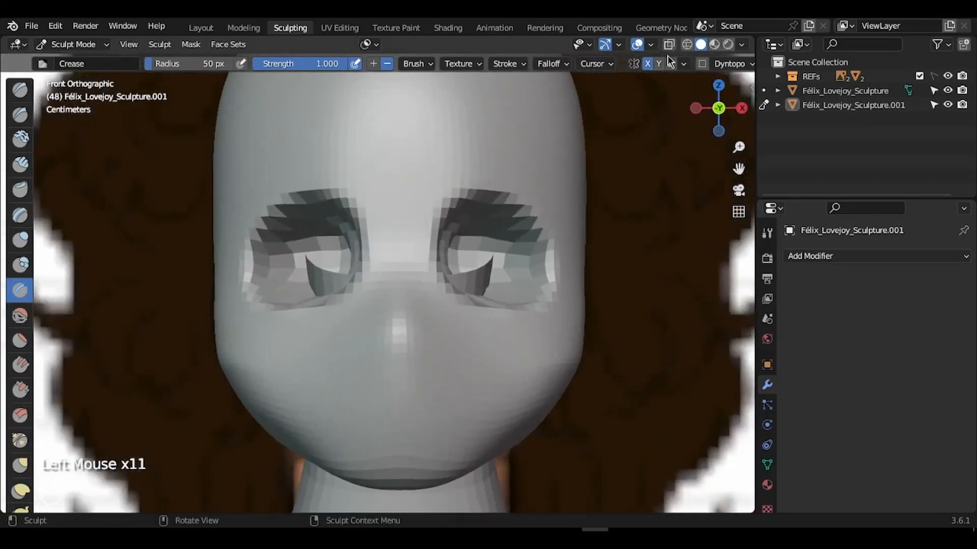
- Compare the head with the reference in X-ray, then resize the Crease brush to 102 px
{"action": "left_click", "coordinate": [669, 44]}
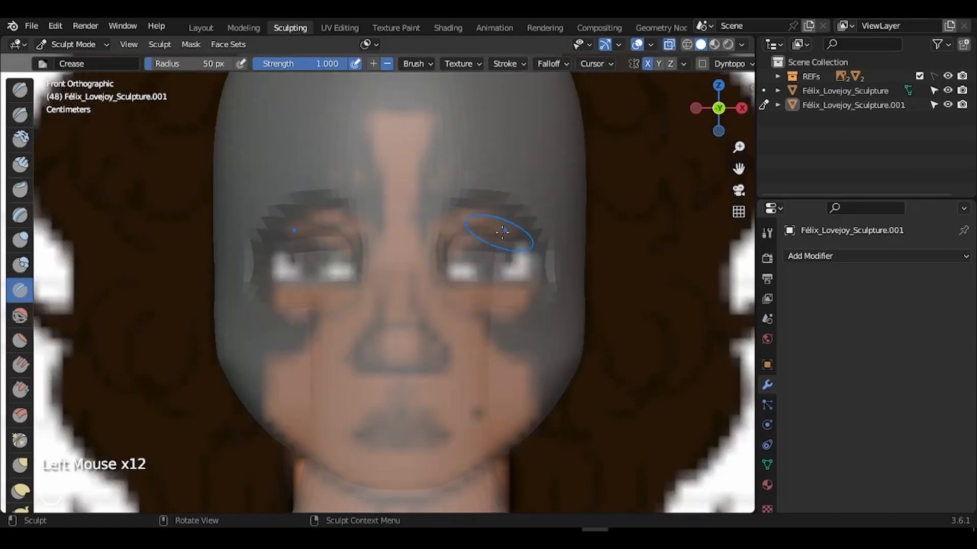
{"action": "left_click_drag", "start_coordinate": [738, 147], "coordinate": [706, 107]}
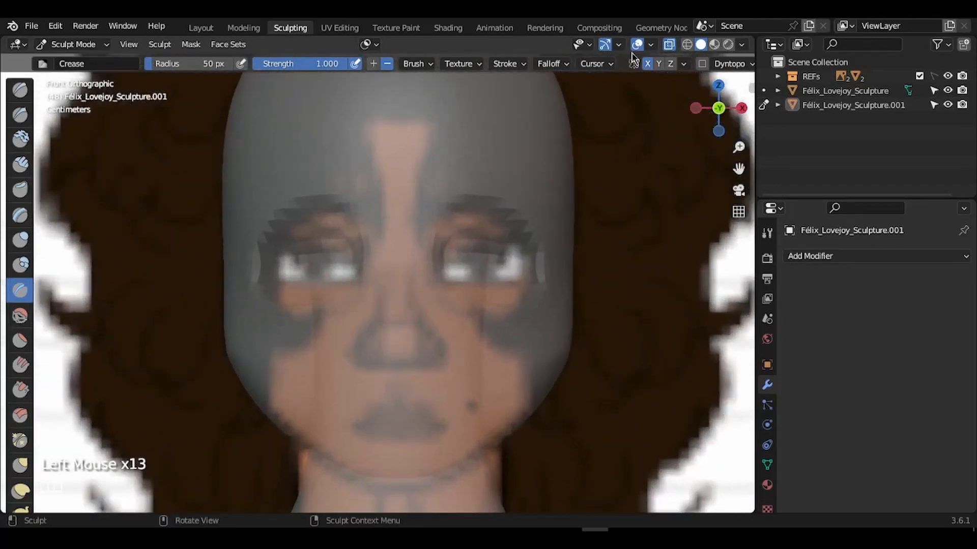
{"action": "left_click", "coordinate": [670, 45]}
{"action": "key", "text": "f"}
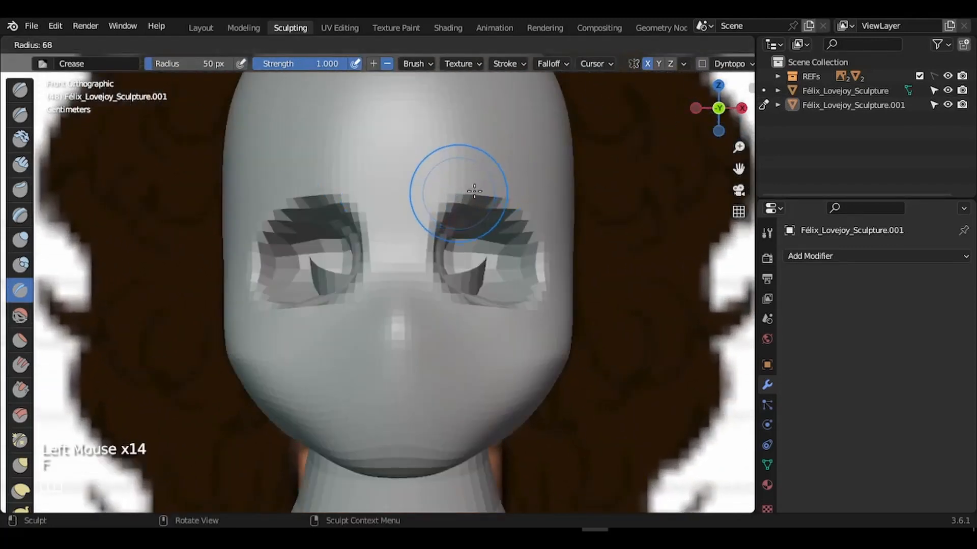
{"action": "left_click", "coordinate": [494, 192]}
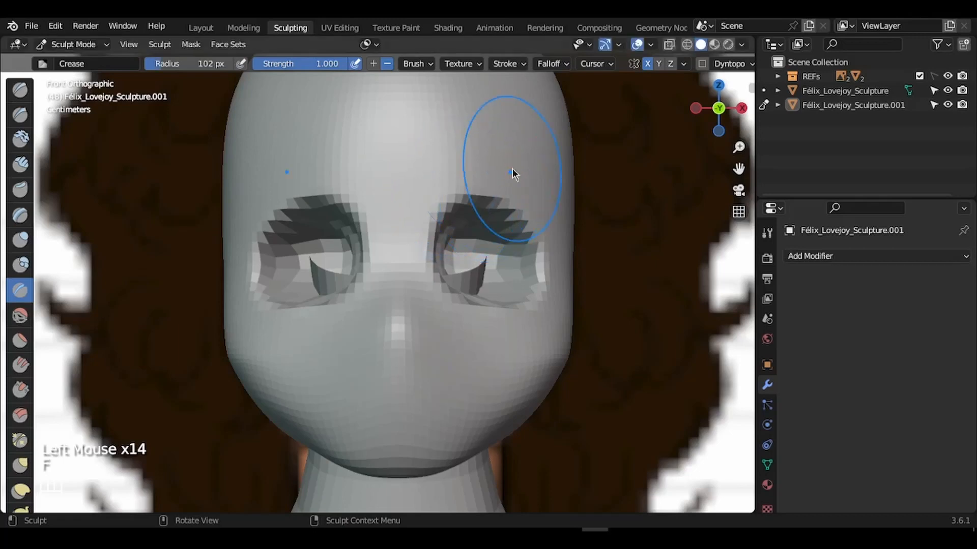
- With the Grab brush, pull the brows and outer brow tips down and shape the eye corners
{"action": "key", "text": "g"}
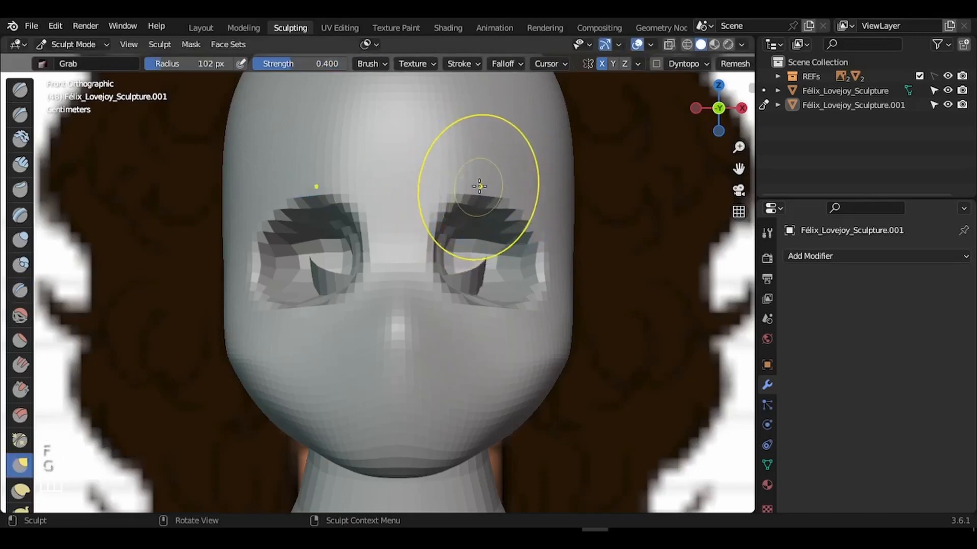
{"action": "mouse_move", "coordinate": [464, 201]}
{"action": "left_mouse_down"}
{"action": "mouse_move", "coordinate": [453, 220]}
{"action": "mouse_move", "coordinate": [496, 224]}
{"action": "left_mouse_up"}
{"action": "mouse_move", "coordinate": [522, 202]}
{"action": "left_mouse_down"}
{"action": "mouse_move", "coordinate": [505, 229]}
{"action": "mouse_move", "coordinate": [444, 232]}
{"action": "mouse_move", "coordinate": [442, 262]}
{"action": "left_mouse_up"}
{"action": "mouse_move", "coordinate": [454, 304]}
{"action": "left_mouse_down"}
{"action": "mouse_move", "coordinate": [453, 295]}
{"action": "mouse_move", "coordinate": [524, 292]}
{"action": "left_mouse_up"}
{"action": "left_click_drag", "start_coordinate": [545, 287], "coordinate": [543, 279]}
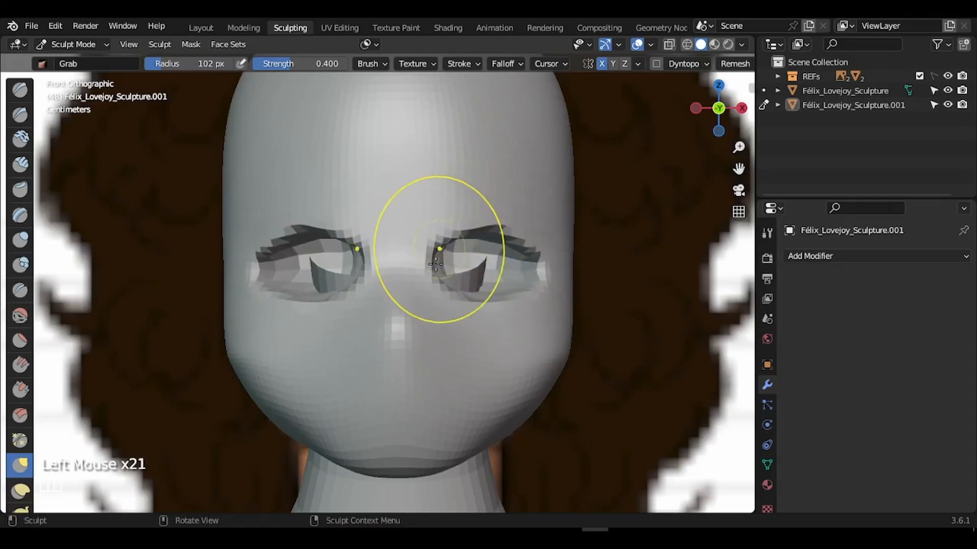
{"action": "left_click_drag", "start_coordinate": [439, 286], "coordinate": [440, 278]}
- Shrink the Grab brush, raise the lower eyelids and reshape the outer eye corners
{"action": "key", "text": "f"}
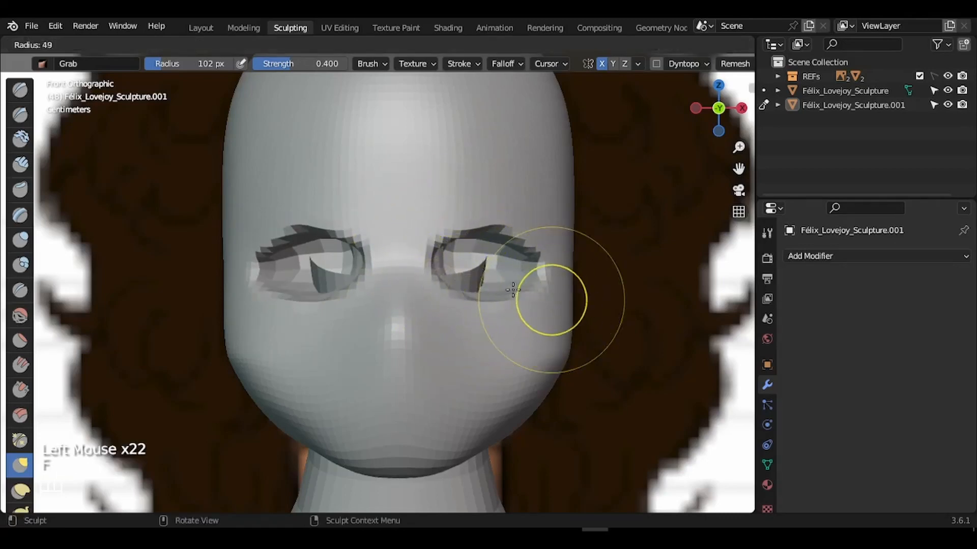
{"action": "left_click", "coordinate": [585, 301]}
{"action": "left_click_drag", "start_coordinate": [501, 302], "coordinate": [498, 297]}
{"action": "left_click_drag", "start_coordinate": [485, 302], "coordinate": [474, 300]}
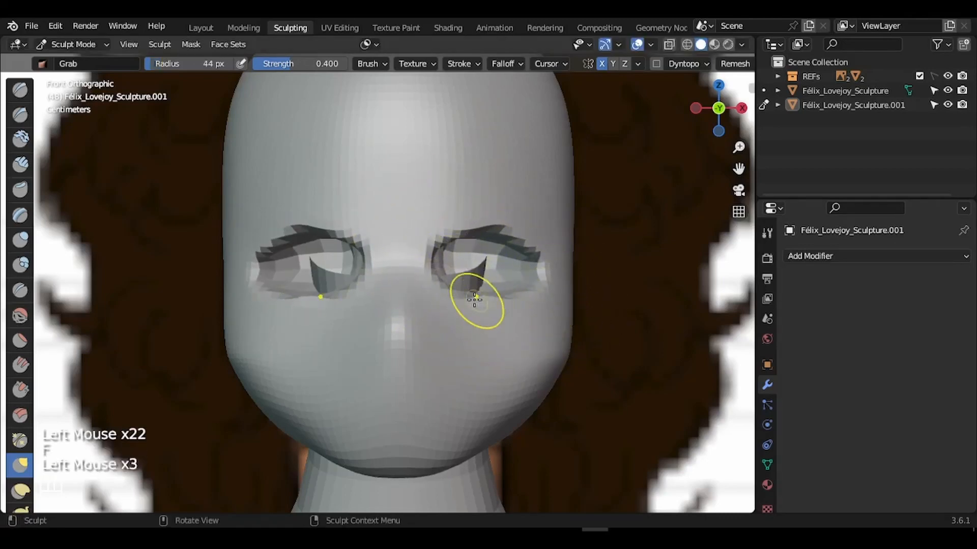
{"action": "left_click_drag", "start_coordinate": [533, 283], "coordinate": [535, 284]}
{"action": "left_click_drag", "start_coordinate": [537, 286], "coordinate": [539, 284]}
{"action": "left_click_drag", "start_coordinate": [538, 279], "coordinate": [541, 277]}
{"action": "left_click_drag", "start_coordinate": [536, 271], "coordinate": [539, 269]}
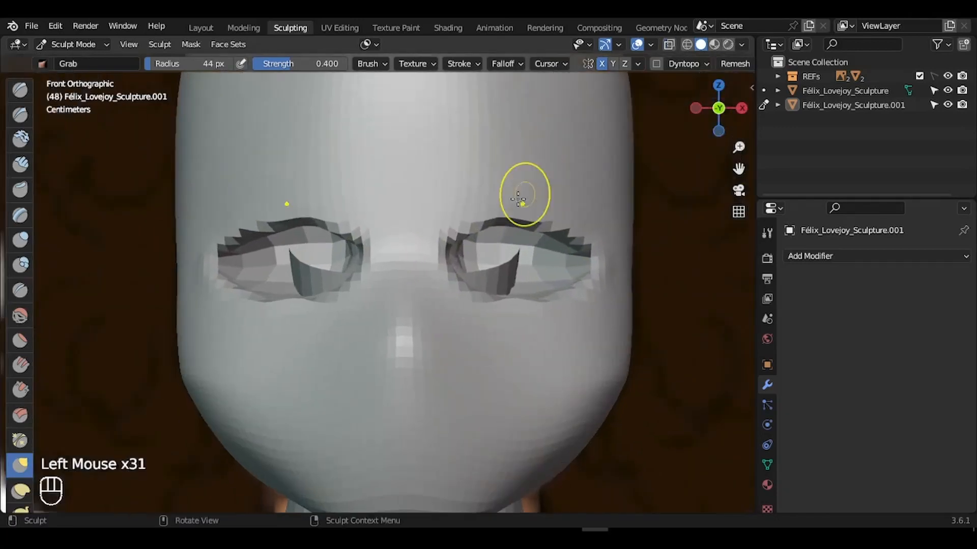
{"action": "left_click_drag", "start_coordinate": [523, 197], "coordinate": [529, 199]}
- Enlarge the Grab brush and refine the eye contours and corners
{"action": "key", "text": "f"}
{"action": "left_click", "coordinate": [574, 218]}
{"action": "key", "text": "f"}
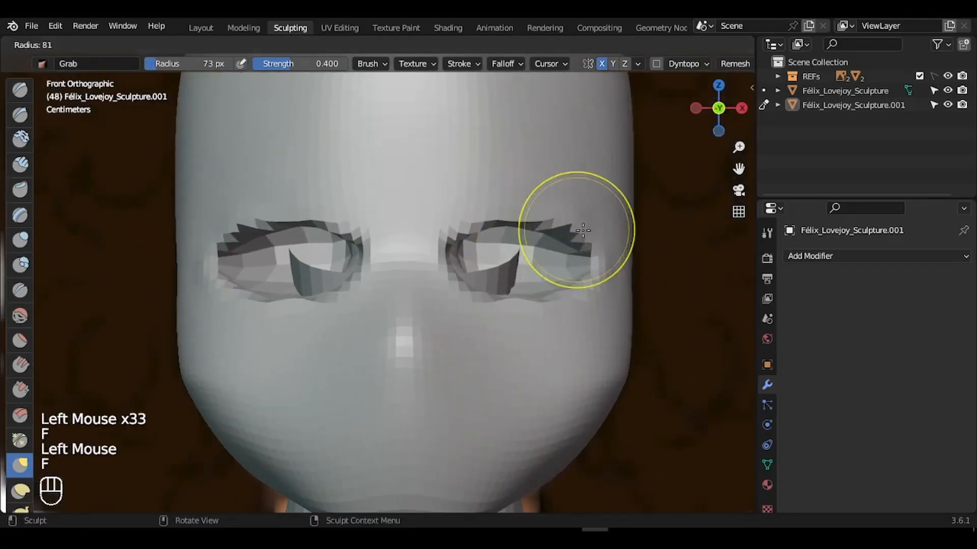
{"action": "left_click", "coordinate": [573, 218]}
{"action": "left_click_drag", "start_coordinate": [549, 231], "coordinate": [547, 230]}
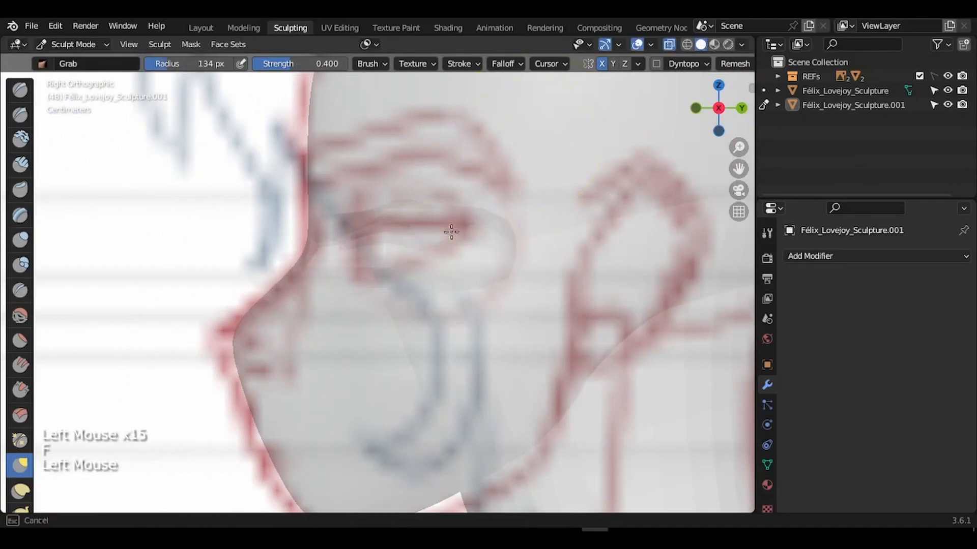
{"action": "left_click_drag", "start_coordinate": [451, 232], "coordinate": [442, 229]}
{"action": "key", "text": "ctrl+z"}
{"action": "mouse_move", "coordinate": [514, 221]}
{"action": "left_mouse_down"}
{"action": "mouse_move", "coordinate": [528, 209]}
{"action": "mouse_move", "coordinate": [501, 194]}
{"action": "mouse_move", "coordinate": [483, 209]}
{"action": "left_mouse_up"}
- Turn off X-ray and set up the Smooth brush at 69 px
{"action": "left_click", "coordinate": [669, 45]}
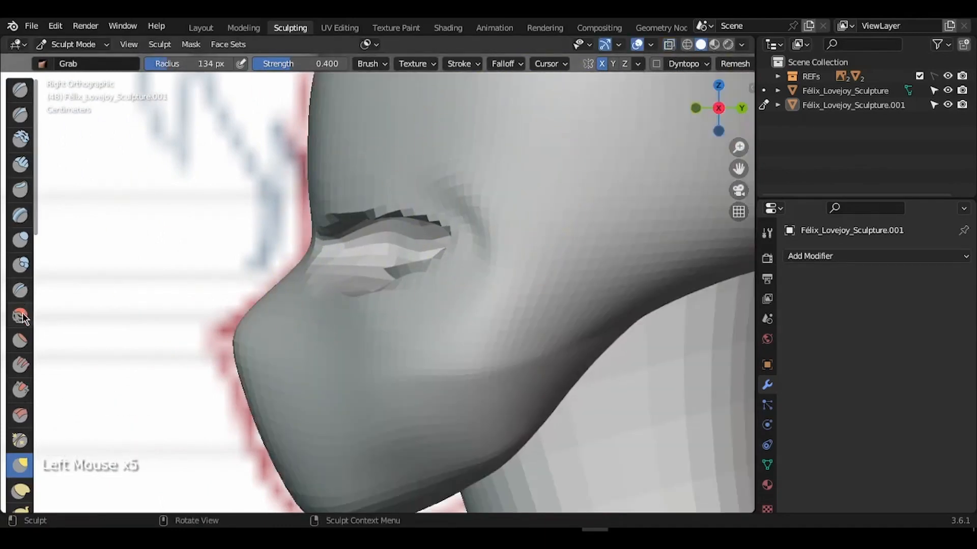
{"action": "left_click", "coordinate": [23, 318]}
{"action": "key", "text": "f"}
{"action": "left_click", "coordinate": [411, 232]}
{"action": "left_click_drag", "start_coordinate": [713, 112], "coordinate": [767, 131]}
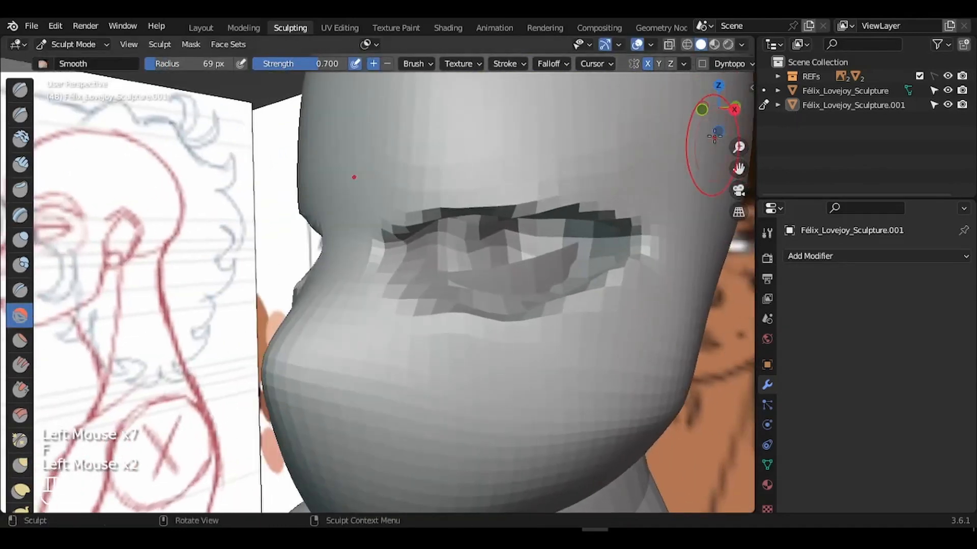
- Zoom out to head and shoulders, snap to Front view and centre the head
{"action": "mouse_move", "coordinate": [710, 108]}
{"action": "left_mouse_down"}
{"action": "mouse_move", "coordinate": [805, 114]}
{"action": "mouse_move", "coordinate": [727, 110]}
{"action": "left_mouse_up"}
{"action": "left_click_drag", "start_coordinate": [739, 147], "coordinate": [684, 244]}
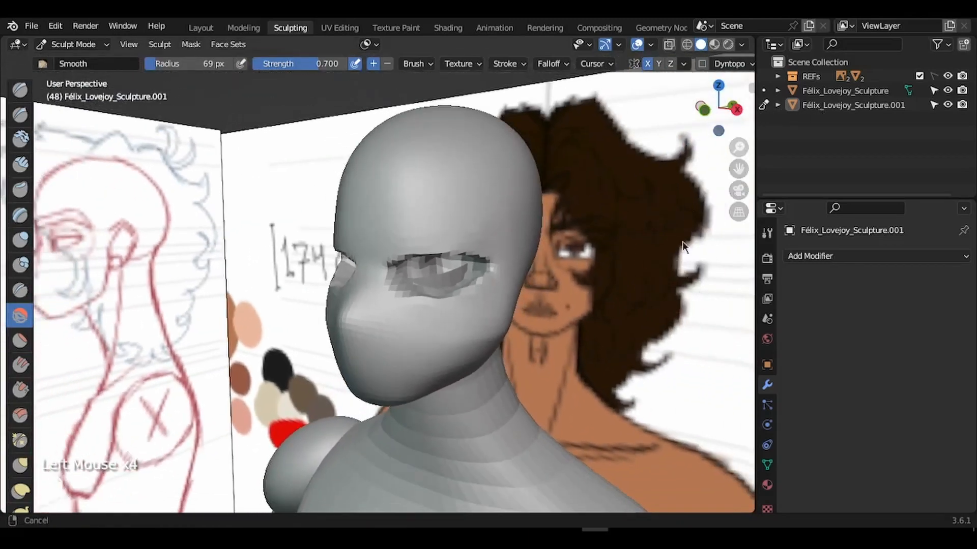
{"action": "left_click_drag", "start_coordinate": [715, 131], "coordinate": [725, 88]}
{"action": "left_click", "coordinate": [711, 111]}
{"action": "left_click_drag", "start_coordinate": [738, 169], "coordinate": [736, 118]}
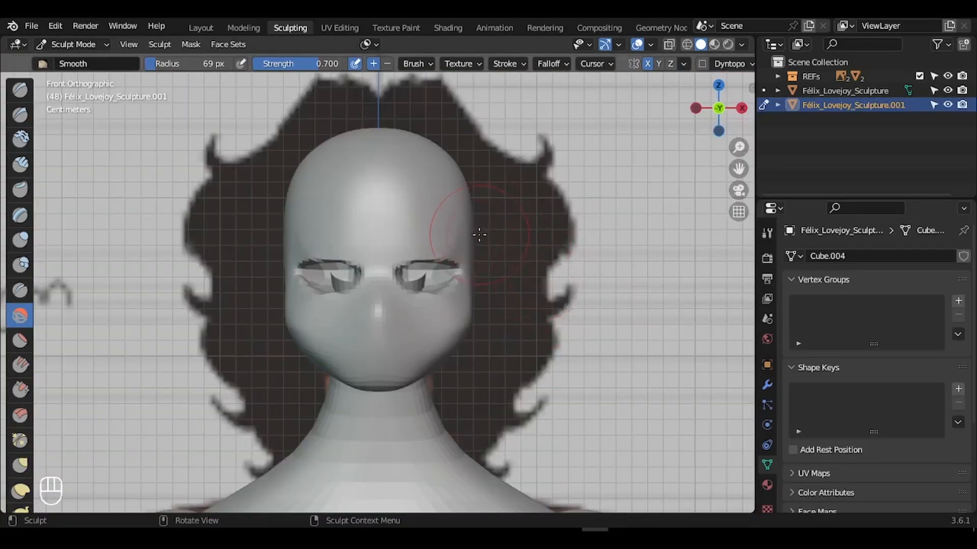
- Set the voxel size to 0.003 m and voxel-remesh the head
{"action": "key", "text": "r"}
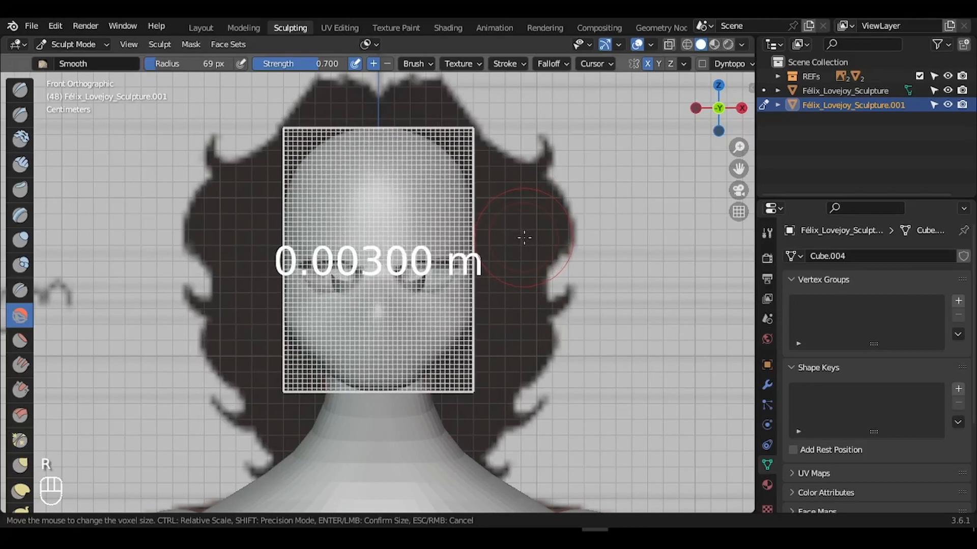
{"action": "left_click", "coordinate": [525, 236]}
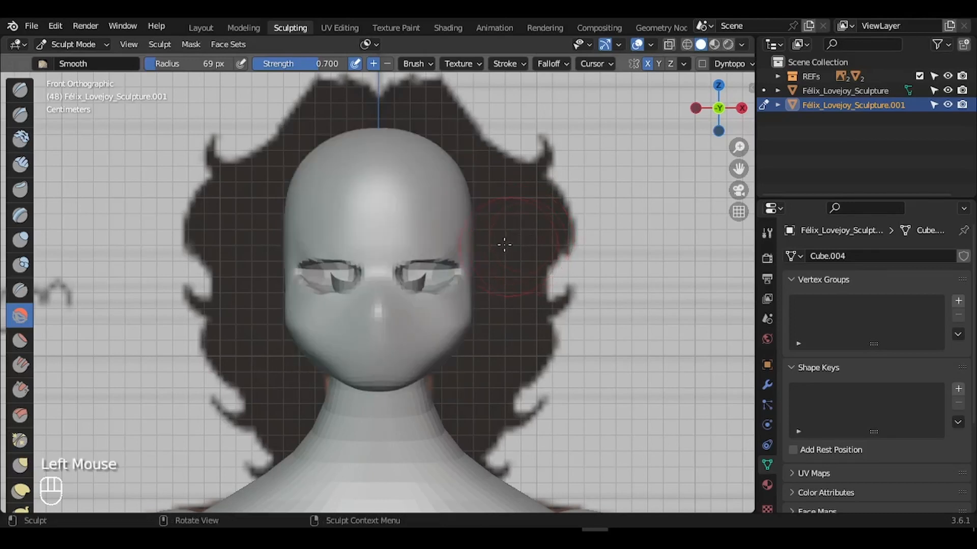
{"action": "key", "text": "ctrl+r"}
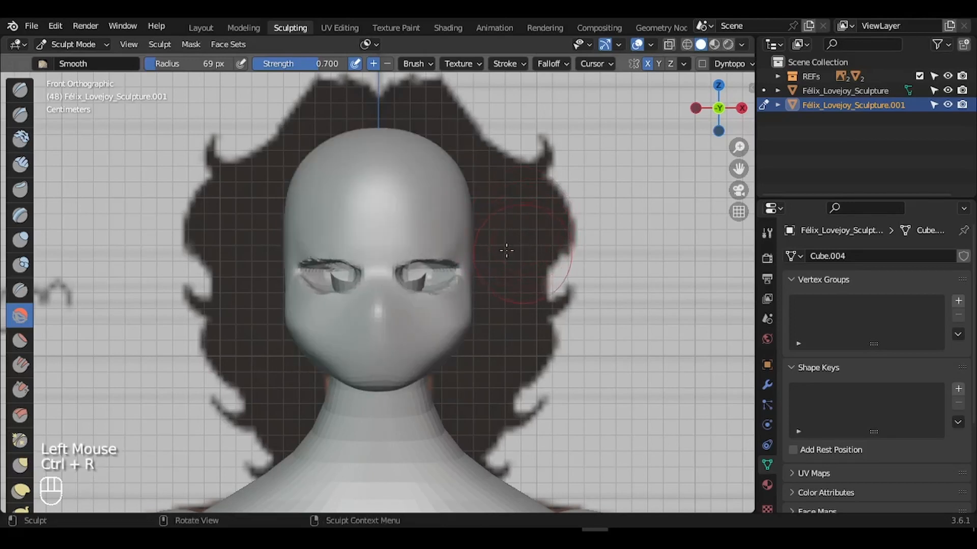
{"action": "left_click_drag", "start_coordinate": [718, 107], "coordinate": [751, 109]}
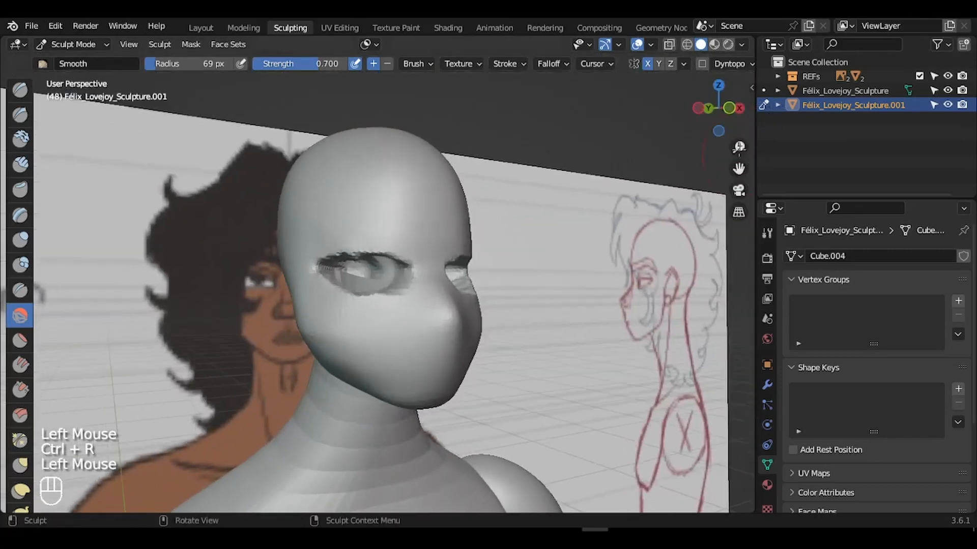
{"action": "left_click_drag", "start_coordinate": [739, 147], "coordinate": [732, 104]}
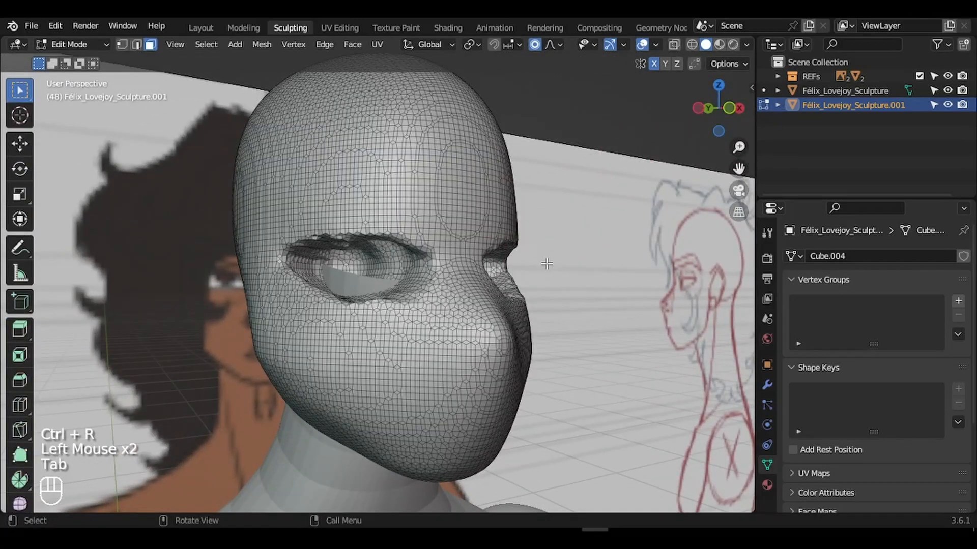
- Return to Sculpt Mode in front view and grab-pull the nose into shape
{"action": "key", "text": "Tab"}
{"action": "left_click_drag", "start_coordinate": [722, 108], "coordinate": [618, 124]}
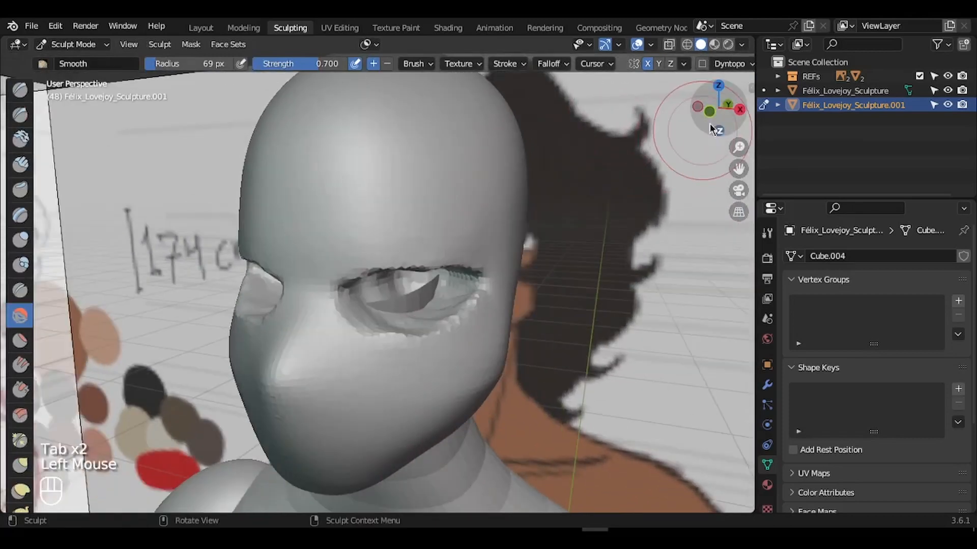
{"action": "left_click", "coordinate": [711, 111]}
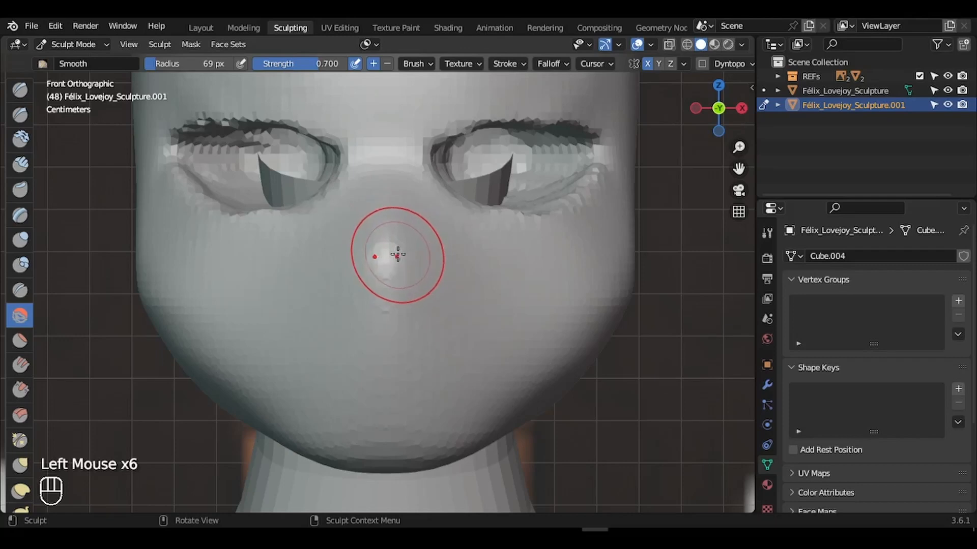
{"action": "key", "text": "g"}
{"action": "left_click_drag", "start_coordinate": [386, 253], "coordinate": [386, 256]}
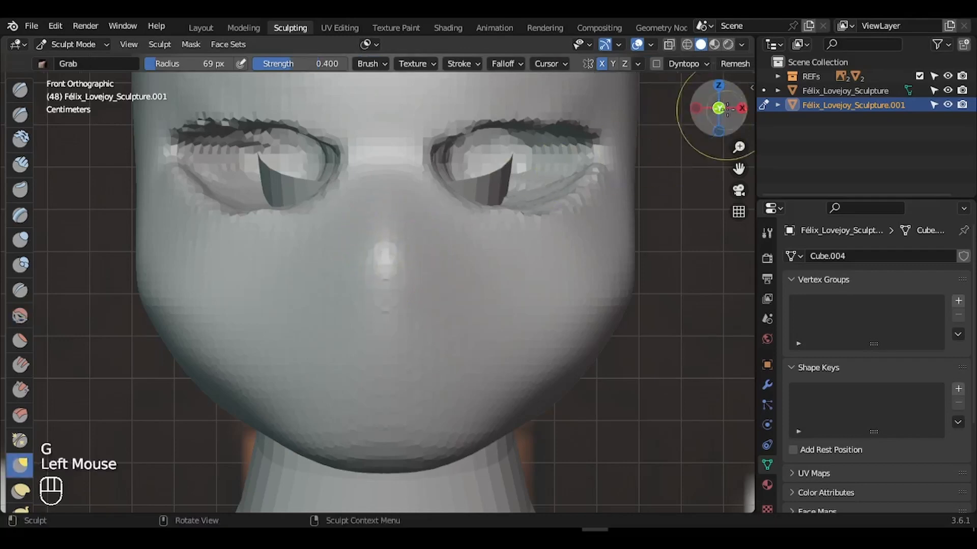
- From the right side view, pull the nose tip and bridge outline toward the reference sketch
{"action": "left_click", "coordinate": [741, 108]}
{"action": "left_click", "coordinate": [820, 170]}
{"action": "left_click_drag", "start_coordinate": [819, 171], "coordinate": [819, 171]}
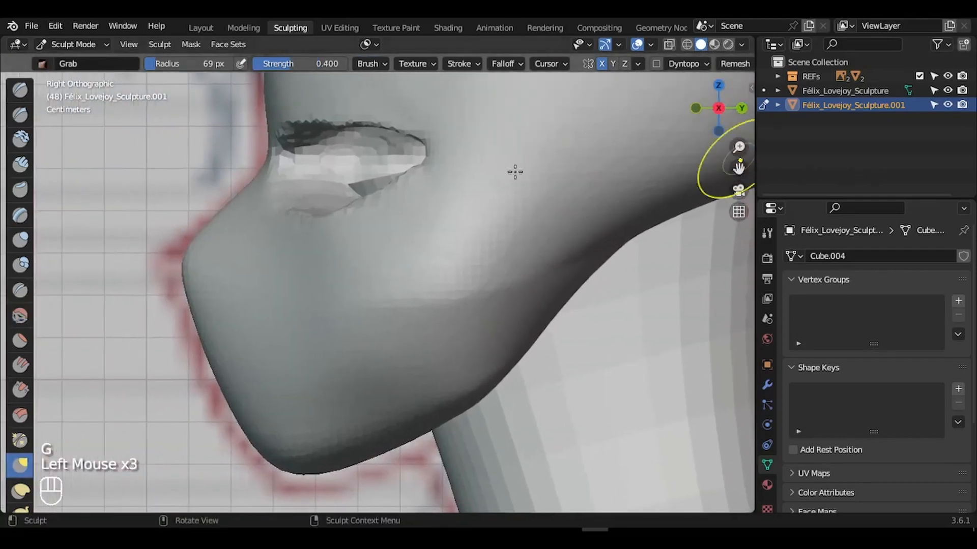
{"action": "left_click_drag", "start_coordinate": [177, 257], "coordinate": [187, 258]}
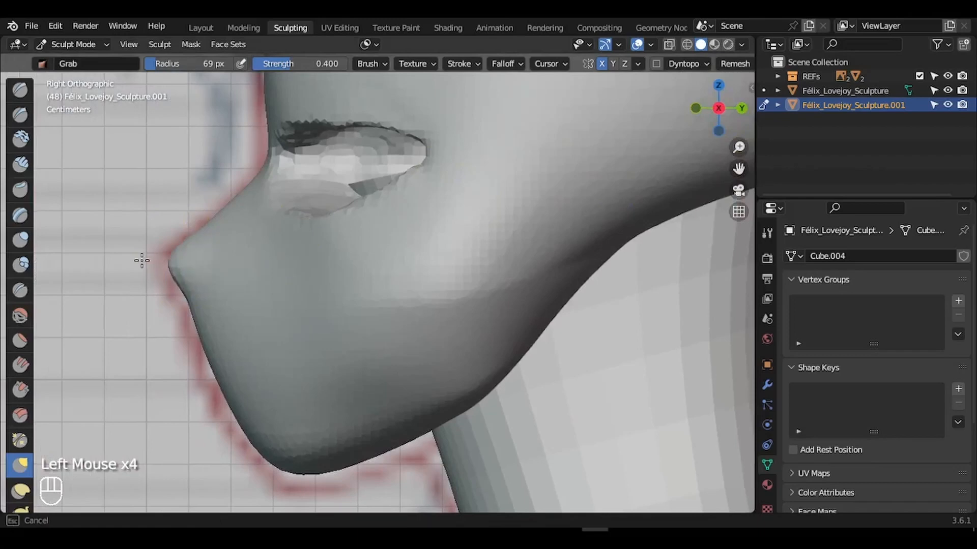
{"action": "mouse_move", "coordinate": [127, 257]}
{"action": "left_mouse_down"}
{"action": "mouse_move", "coordinate": [197, 286]}
{"action": "mouse_move", "coordinate": [182, 299]}
{"action": "left_mouse_up"}
{"action": "left_click_drag", "start_coordinate": [196, 238], "coordinate": [203, 220]}
{"action": "left_click", "coordinate": [266, 163]}
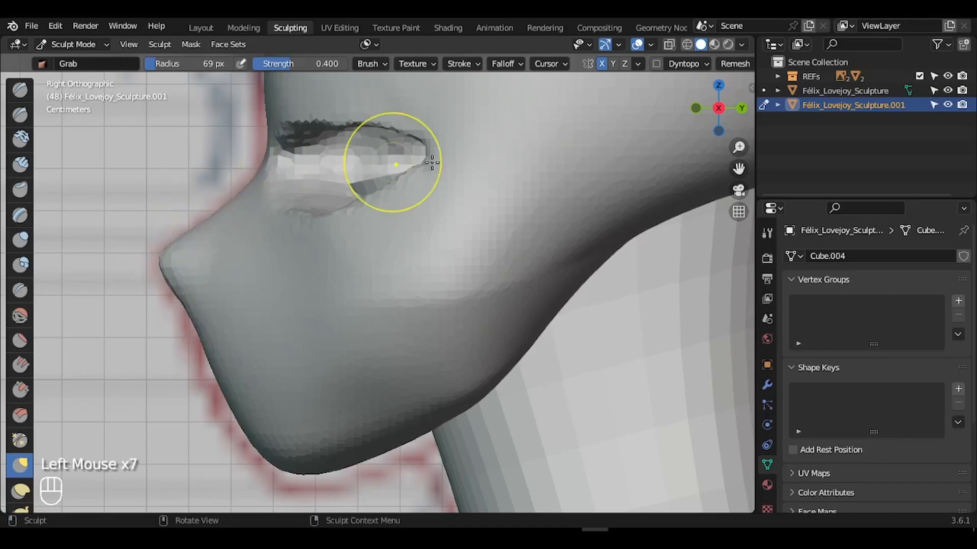
{"action": "left_click_drag", "start_coordinate": [739, 148], "coordinate": [740, 161]}
{"action": "left_click_drag", "start_coordinate": [739, 169], "coordinate": [734, 308]}
{"action": "key", "text": "ctrl+z"}
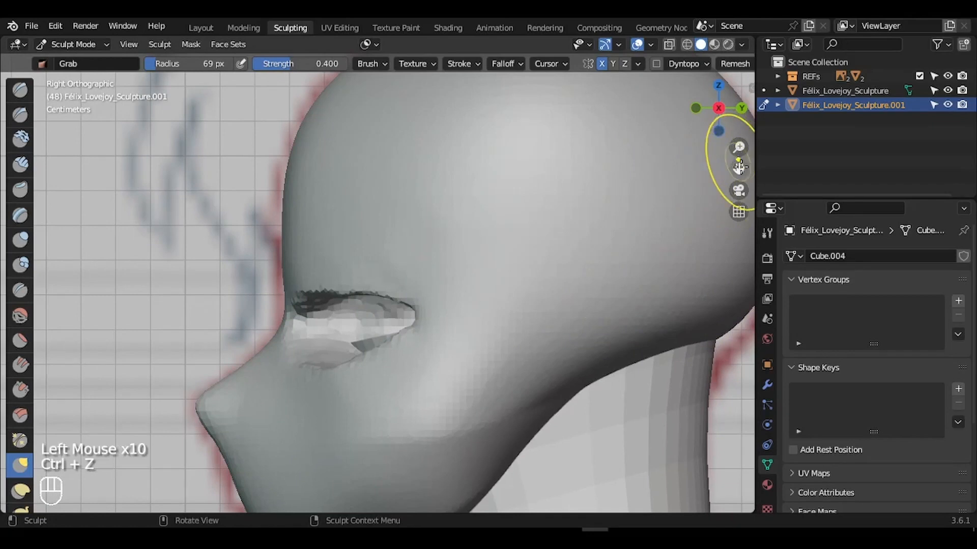
{"action": "mouse_move", "coordinate": [739, 167]}
{"action": "left_mouse_down"}
{"action": "mouse_move", "coordinate": [716, 166]}
{"action": "mouse_move", "coordinate": [744, 201]}
{"action": "mouse_move", "coordinate": [748, 235]}
{"action": "left_mouse_up"}
- Enlarge the Grab brush to 99 px and pull the forehead and brow profile outward
{"action": "key", "text": "f"}
{"action": "left_click", "coordinate": [364, 255]}
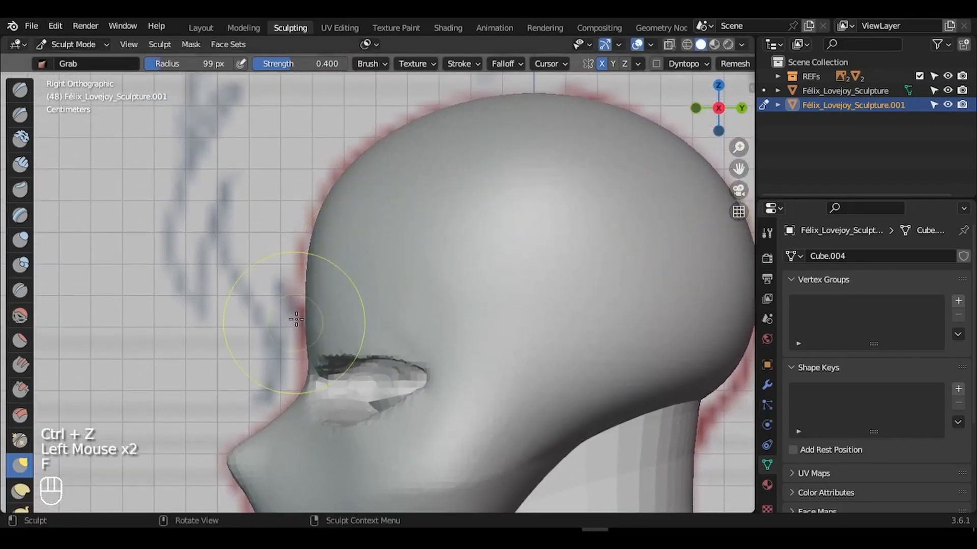
{"action": "mouse_move", "coordinate": [296, 319]}
{"action": "left_mouse_down"}
{"action": "mouse_move", "coordinate": [300, 293]}
{"action": "mouse_move", "coordinate": [308, 303]}
{"action": "mouse_move", "coordinate": [299, 299]}
{"action": "mouse_move", "coordinate": [306, 268]}
{"action": "left_mouse_up"}
{"action": "left_click_drag", "start_coordinate": [336, 199], "coordinate": [331, 193]}
{"action": "left_click_drag", "start_coordinate": [359, 162], "coordinate": [354, 158]}
{"action": "left_click_drag", "start_coordinate": [399, 132], "coordinate": [395, 129]}
{"action": "left_click_drag", "start_coordinate": [424, 123], "coordinate": [421, 117]}
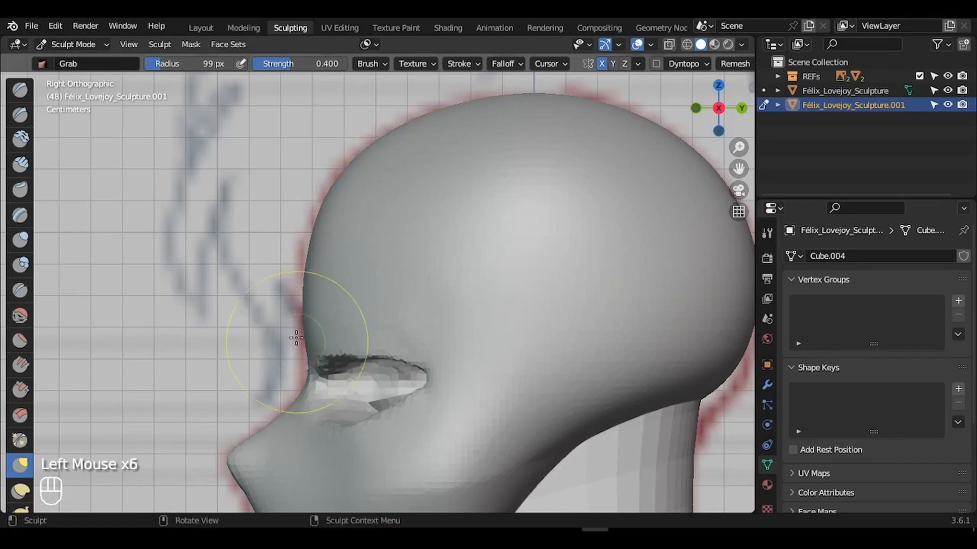
{"action": "left_click_drag", "start_coordinate": [296, 337], "coordinate": [305, 299]}
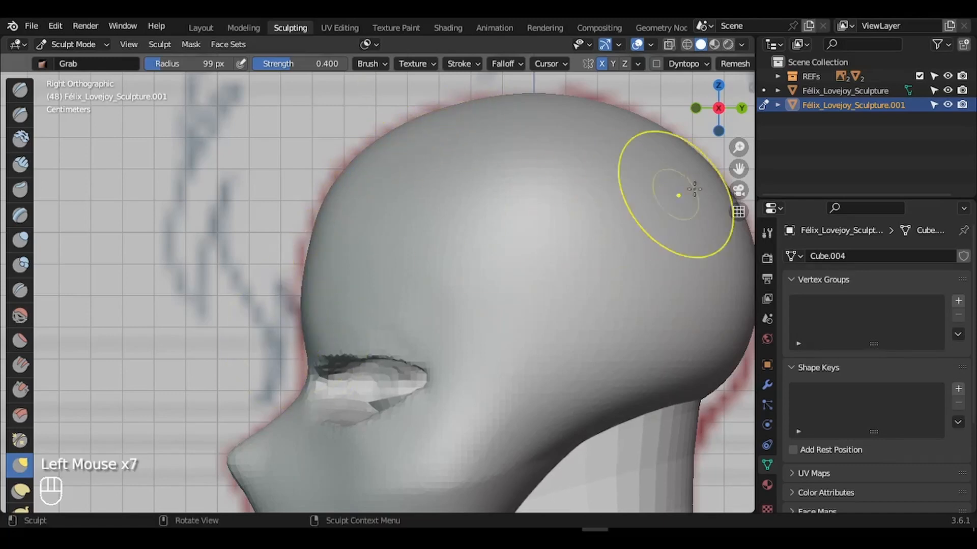
{"action": "left_click", "coordinate": [695, 108]}
{"action": "left_click_drag", "start_coordinate": [739, 147], "coordinate": [740, 129]}
{"action": "mouse_move", "coordinate": [739, 174]}
{"action": "left_mouse_down"}
{"action": "mouse_move", "coordinate": [739, 150]}
{"action": "mouse_move", "coordinate": [739, 180]}
{"action": "left_mouse_up"}
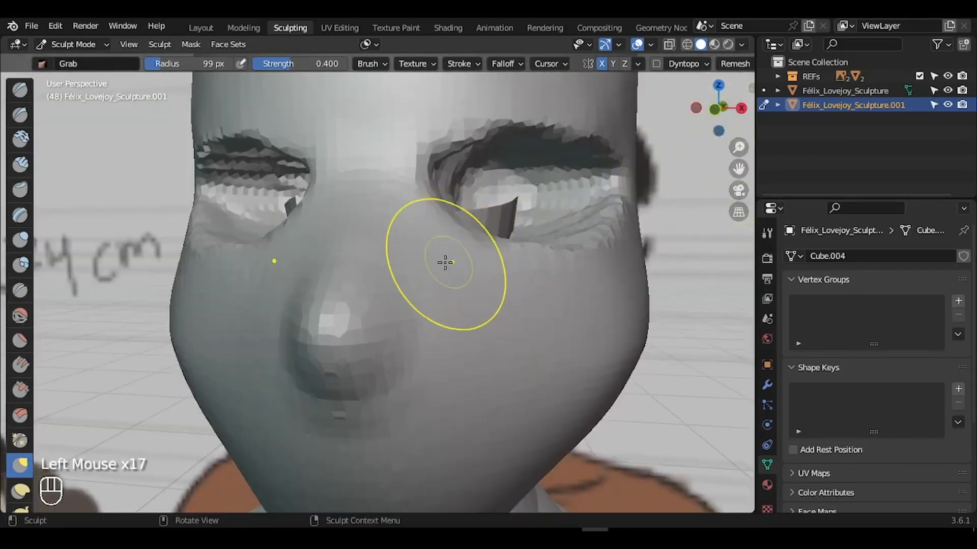
- Resize the Grab brush to 58 px and pull the right side of the nose outward
{"action": "key", "text": "f"}
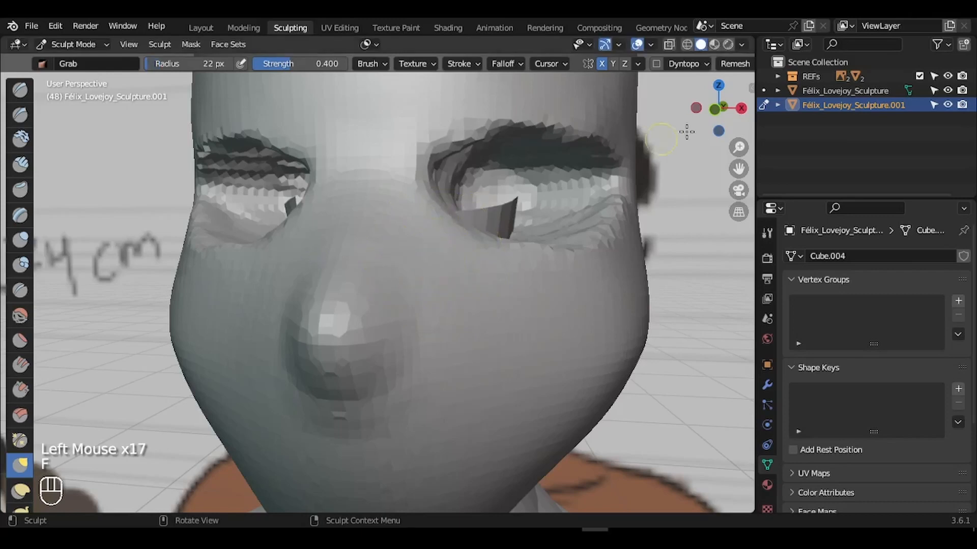
{"action": "left_click_drag", "start_coordinate": [709, 117], "coordinate": [714, 106]}
{"action": "left_click_drag", "start_coordinate": [428, 276], "coordinate": [455, 276]}
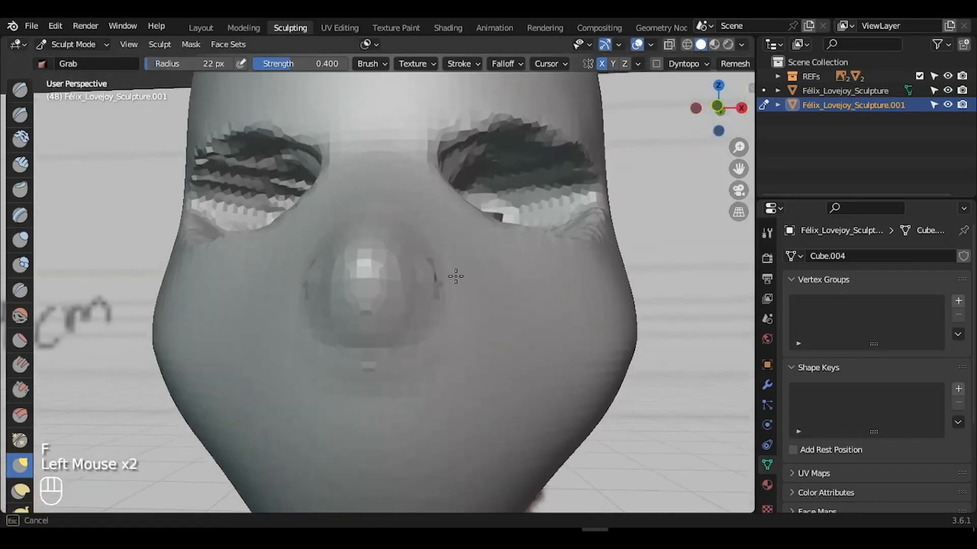
{"action": "key", "text": "ctrl+z"}
{"action": "key", "text": "f"}
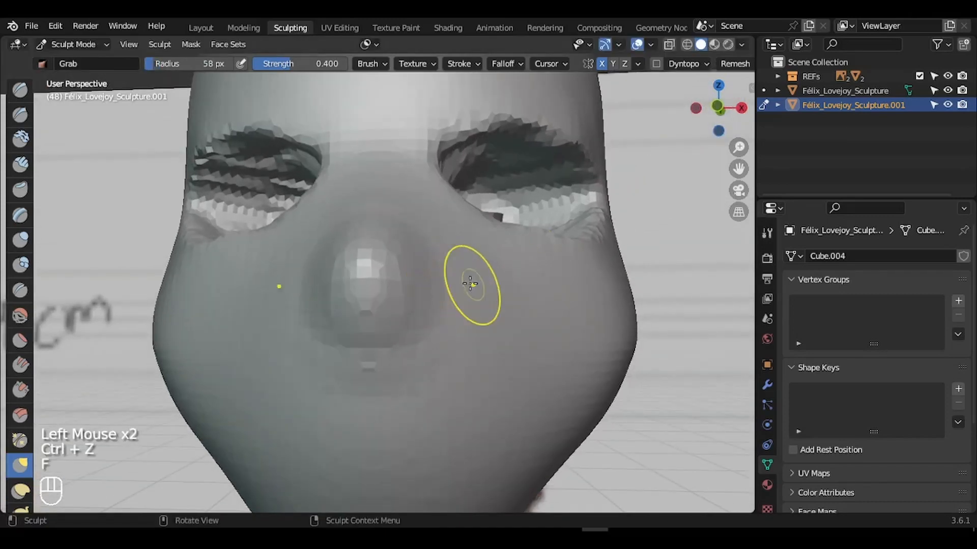
{"action": "left_click", "coordinate": [450, 283]}
{"action": "left_click_drag", "start_coordinate": [449, 283], "coordinate": [469, 281]}
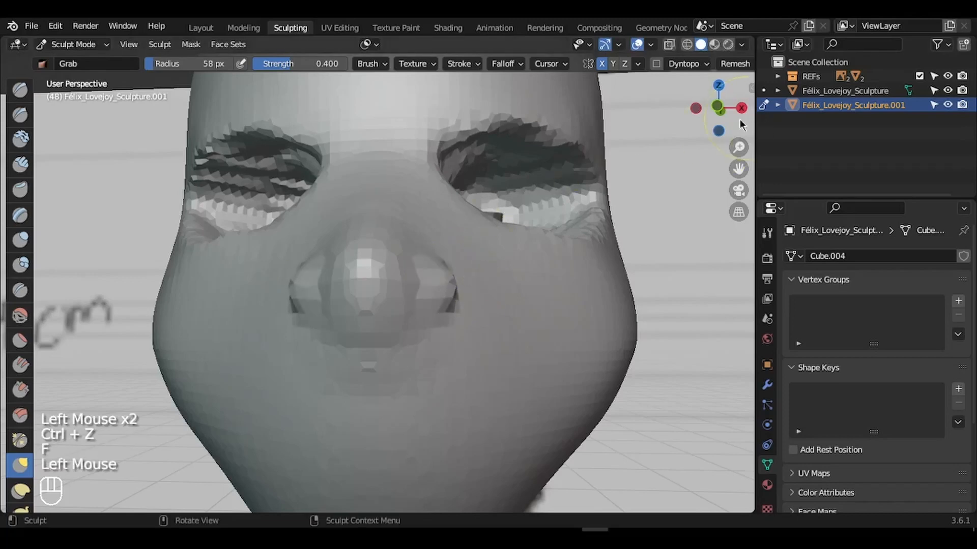
- From below, tug the right side of the nose and reshape the area beside the right nostril
{"action": "left_click_drag", "start_coordinate": [740, 119], "coordinate": [738, 82]}
{"action": "left_click_drag", "start_coordinate": [457, 170], "coordinate": [433, 163]}
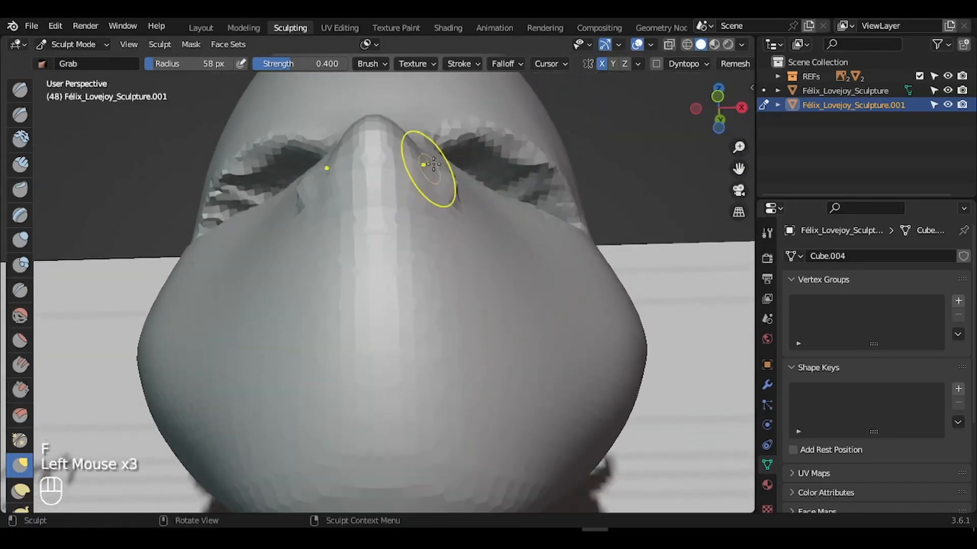
{"action": "key", "text": "ctrl+z"}
{"action": "left_click", "coordinate": [446, 174]}
{"action": "left_click", "coordinate": [447, 175]}
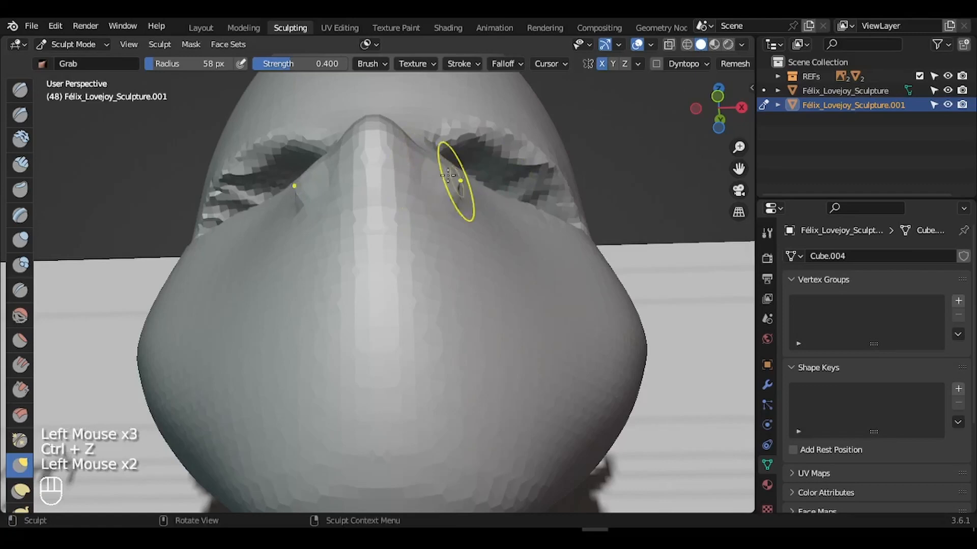
{"action": "left_click", "coordinate": [448, 176]}
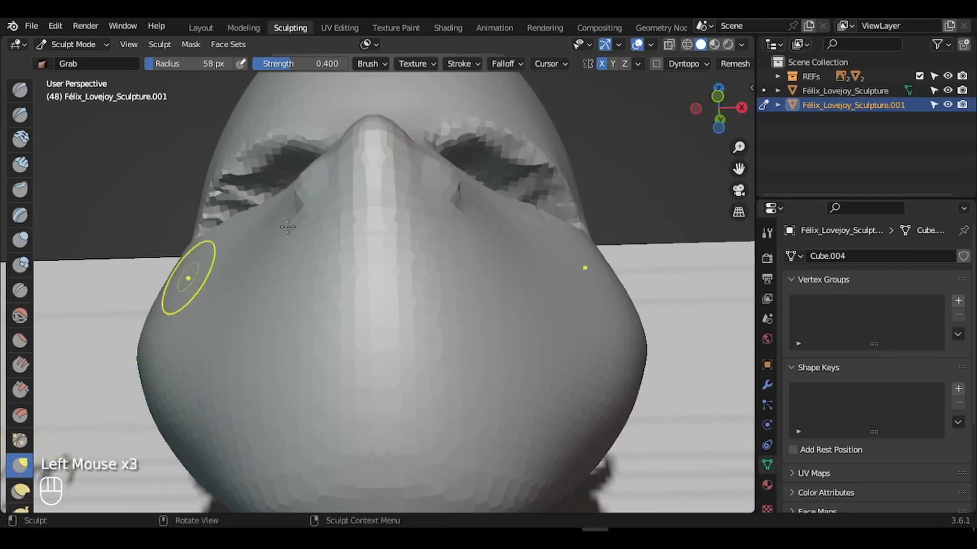
{"action": "left_click_drag", "start_coordinate": [457, 196], "coordinate": [447, 193]}
{"action": "left_click", "coordinate": [435, 187]}
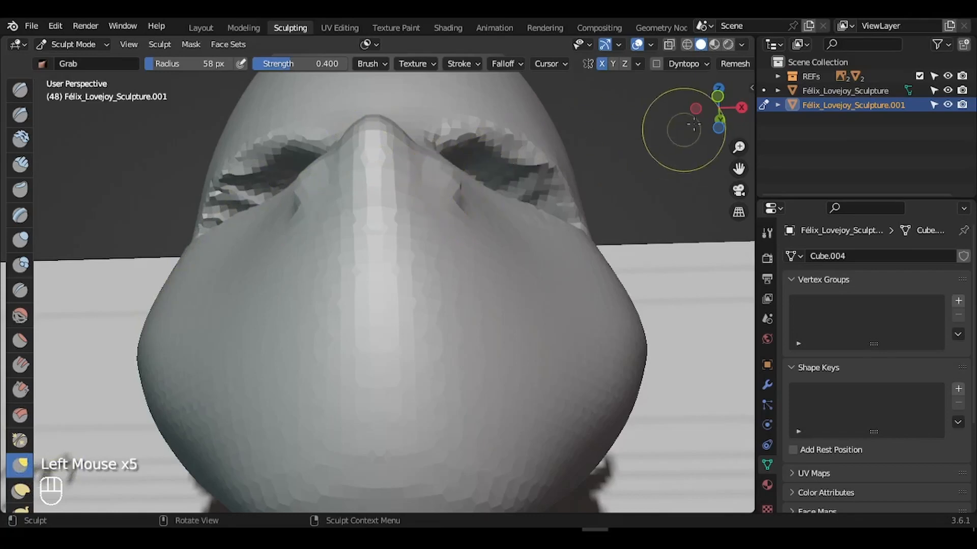
- Reshape the other nostril and the cheek surface beside it
{"action": "left_click_drag", "start_coordinate": [707, 124], "coordinate": [352, 314]}
{"action": "mouse_move", "coordinate": [223, 321]}
{"action": "left_mouse_down"}
{"action": "mouse_move", "coordinate": [225, 333]}
{"action": "mouse_move", "coordinate": [202, 326]}
{"action": "left_mouse_up"}
{"action": "left_click_drag", "start_coordinate": [198, 323], "coordinate": [208, 332]}
{"action": "left_click_drag", "start_coordinate": [212, 331], "coordinate": [228, 328]}
{"action": "left_click_drag", "start_coordinate": [232, 315], "coordinate": [230, 308]}
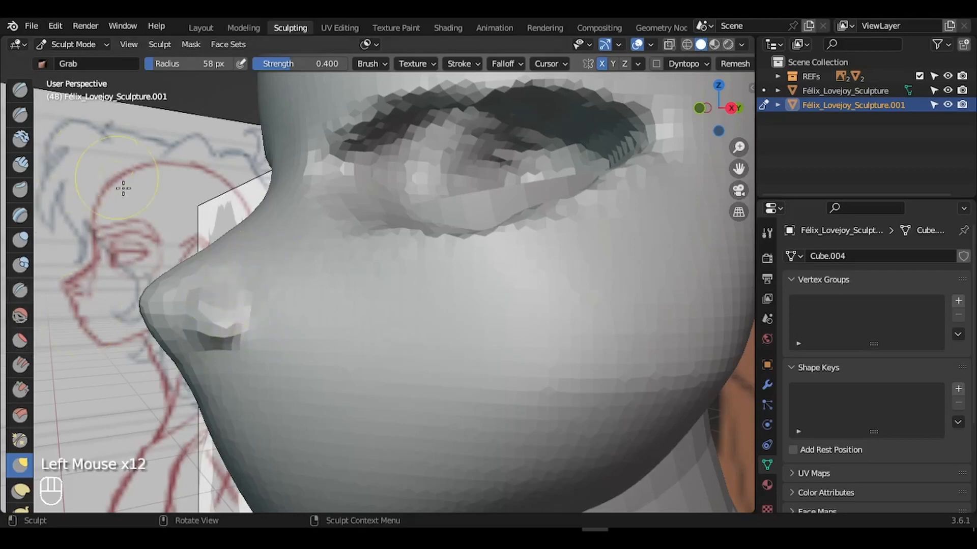
- From the front, pull the sides of the nose bridge inward and reshape the upper bridge
{"action": "left_click_drag", "start_coordinate": [716, 113], "coordinate": [275, 312]}
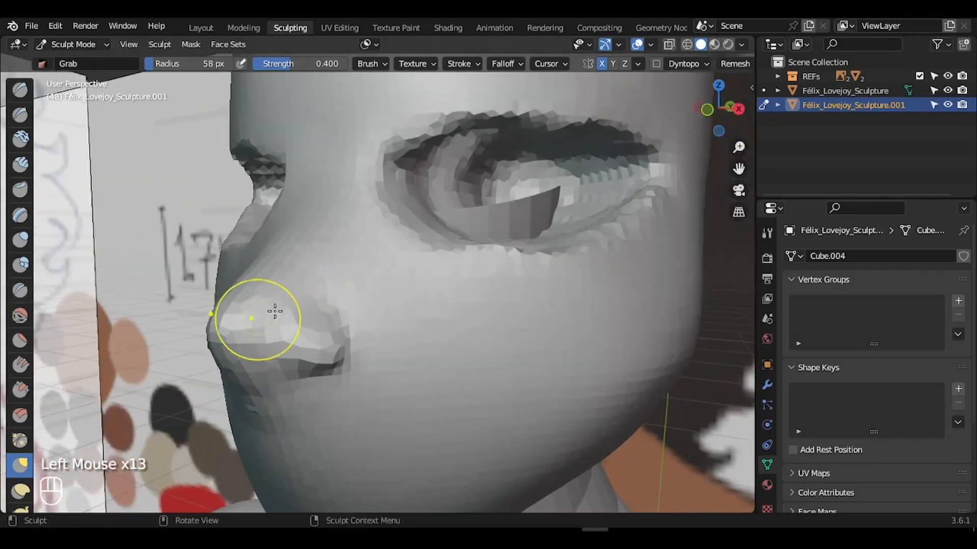
{"action": "left_click_drag", "start_coordinate": [717, 109], "coordinate": [369, 275]}
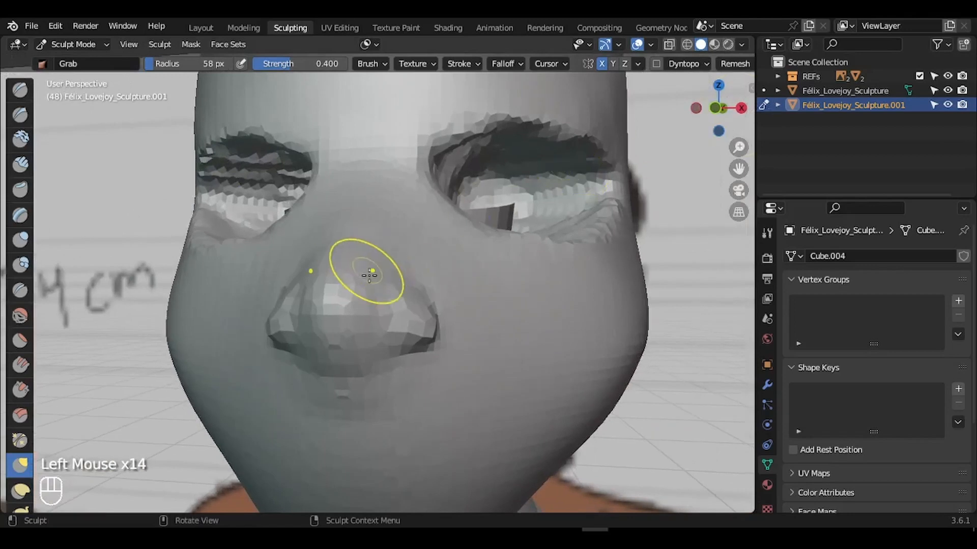
{"action": "left_click_drag", "start_coordinate": [406, 246], "coordinate": [385, 273]}
{"action": "key", "text": "ctrl+z"}
{"action": "key", "text": "f"}
{"action": "left_click_drag", "start_coordinate": [383, 272], "coordinate": [372, 278]}
{"action": "left_click_drag", "start_coordinate": [402, 233], "coordinate": [394, 241]}
{"action": "left_click_drag", "start_coordinate": [408, 226], "coordinate": [396, 237]}
{"action": "mouse_move", "coordinate": [398, 233]}
{"action": "left_mouse_down"}
{"action": "mouse_move", "coordinate": [389, 227]}
{"action": "mouse_move", "coordinate": [395, 199]}
{"action": "left_mouse_up"}
{"action": "mouse_move", "coordinate": [398, 184]}
{"action": "left_mouse_down"}
{"action": "mouse_move", "coordinate": [390, 174]}
{"action": "mouse_move", "coordinate": [403, 187]}
{"action": "left_mouse_up"}
{"action": "left_click_drag", "start_coordinate": [406, 196], "coordinate": [398, 212]}
{"action": "left_click_drag", "start_coordinate": [401, 221], "coordinate": [398, 223]}
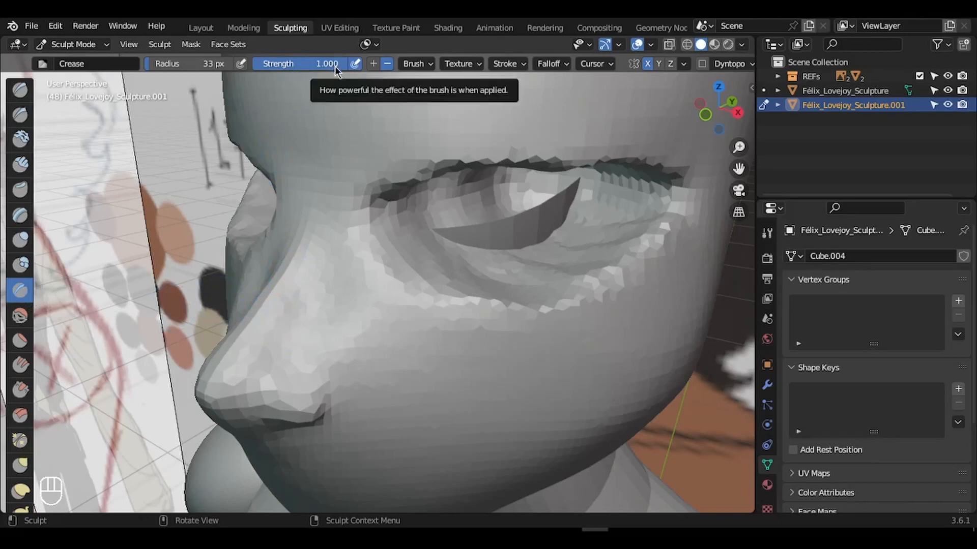
- Lower the Crease brush strength and, at 66 px, carve the fold between nose and cheek
{"action": "mouse_move", "coordinate": [335, 66]}
{"action": "left_mouse_down"}
{"action": "mouse_move", "coordinate": [269, 81]}
{"action": "mouse_move", "coordinate": [323, 56]}
{"action": "left_mouse_up"}
{"action": "key", "text": "f"}
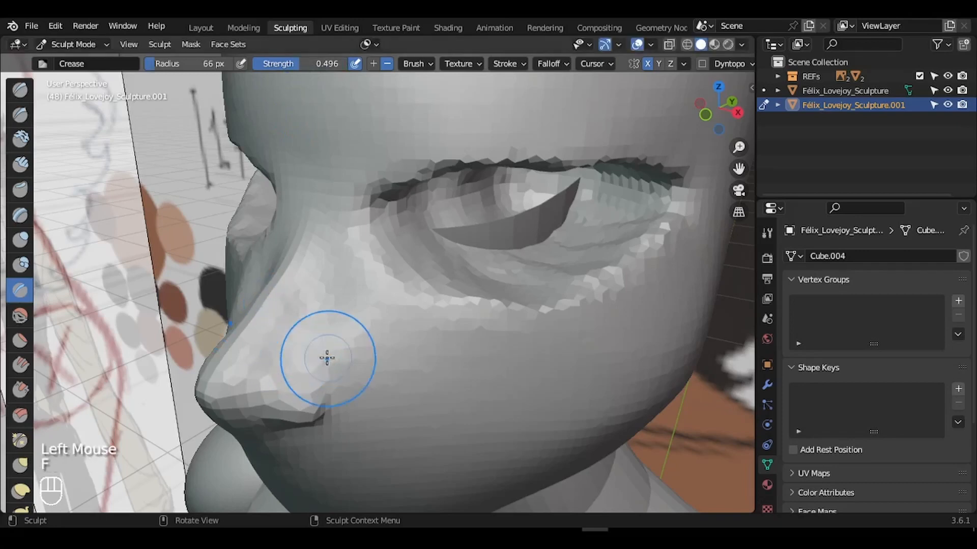
{"action": "left_click", "coordinate": [307, 364]}
{"action": "left_click", "coordinate": [262, 361]}
{"action": "left_click_drag", "start_coordinate": [300, 290], "coordinate": [272, 346]}
{"action": "left_click_drag", "start_coordinate": [315, 264], "coordinate": [298, 319]}
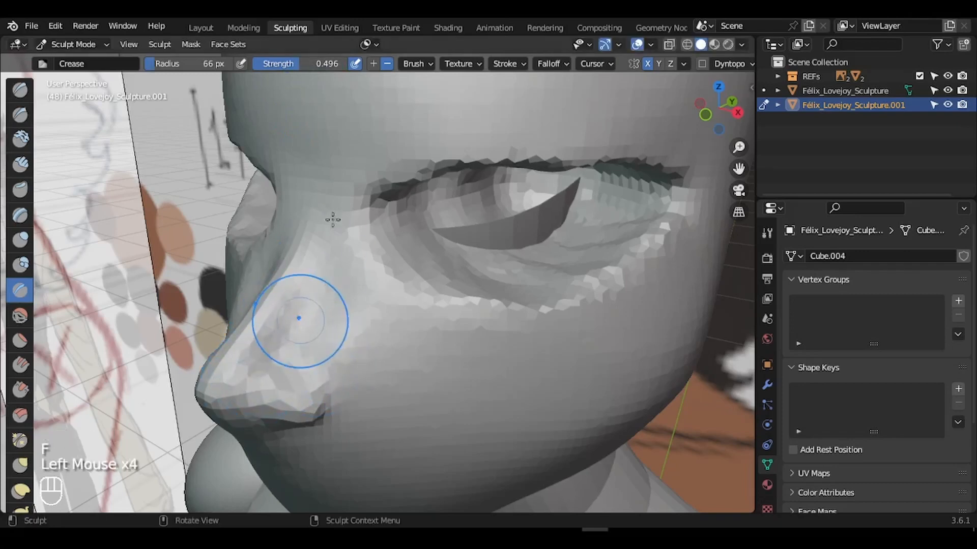
{"action": "left_click_drag", "start_coordinate": [332, 218], "coordinate": [310, 326]}
{"action": "left_click_drag", "start_coordinate": [333, 264], "coordinate": [323, 340]}
{"action": "left_click_drag", "start_coordinate": [355, 310], "coordinate": [432, 362]}
{"action": "left_click_drag", "start_coordinate": [364, 323], "coordinate": [447, 342]}
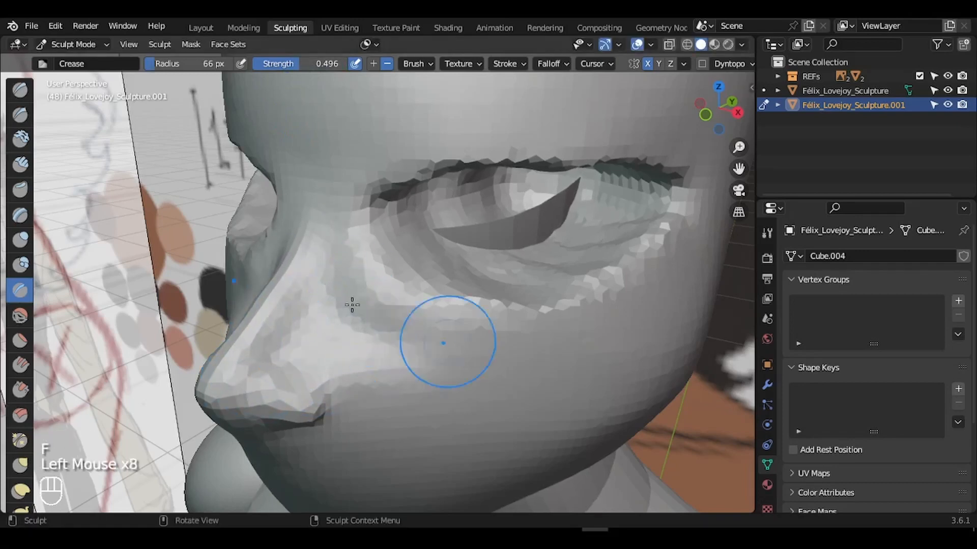
{"action": "left_click_drag", "start_coordinate": [337, 290], "coordinate": [382, 316]}
- With a 38 px Crease brush, crease the cheek beside the nose and a line under the eye
{"action": "left_click_drag", "start_coordinate": [720, 111], "coordinate": [734, 89]}
{"action": "key", "text": "f"}
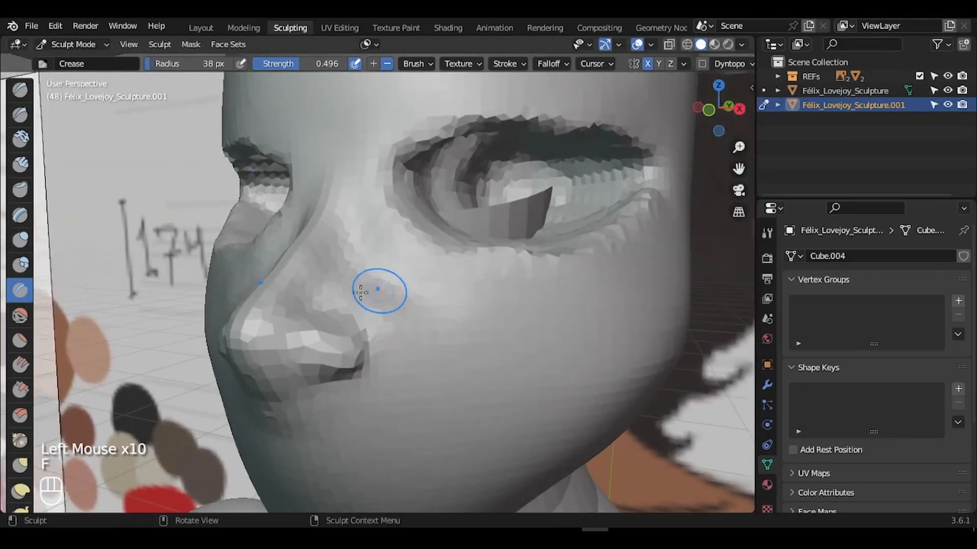
{"action": "left_click", "coordinate": [342, 289]}
{"action": "left_click_drag", "start_coordinate": [366, 311], "coordinate": [457, 292]}
{"action": "left_click_drag", "start_coordinate": [394, 295], "coordinate": [428, 269]}
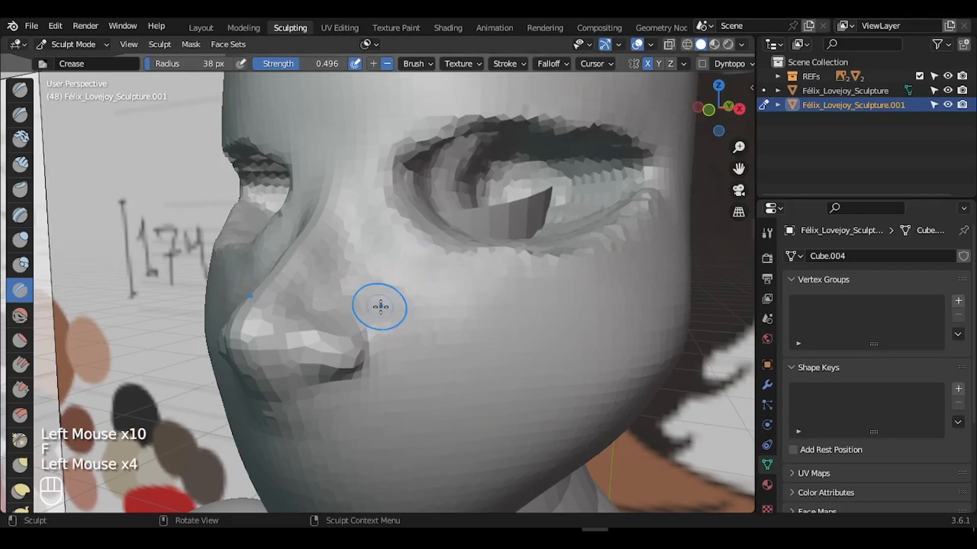
{"action": "left_click_drag", "start_coordinate": [381, 307], "coordinate": [473, 304]}
{"action": "left_click_drag", "start_coordinate": [387, 316], "coordinate": [564, 277]}
{"action": "mouse_move", "coordinate": [461, 294]}
{"action": "left_mouse_down"}
{"action": "mouse_move", "coordinate": [407, 259]}
{"action": "mouse_move", "coordinate": [572, 272]}
{"action": "left_mouse_up"}
{"action": "left_click_drag", "start_coordinate": [414, 268], "coordinate": [414, 269]}
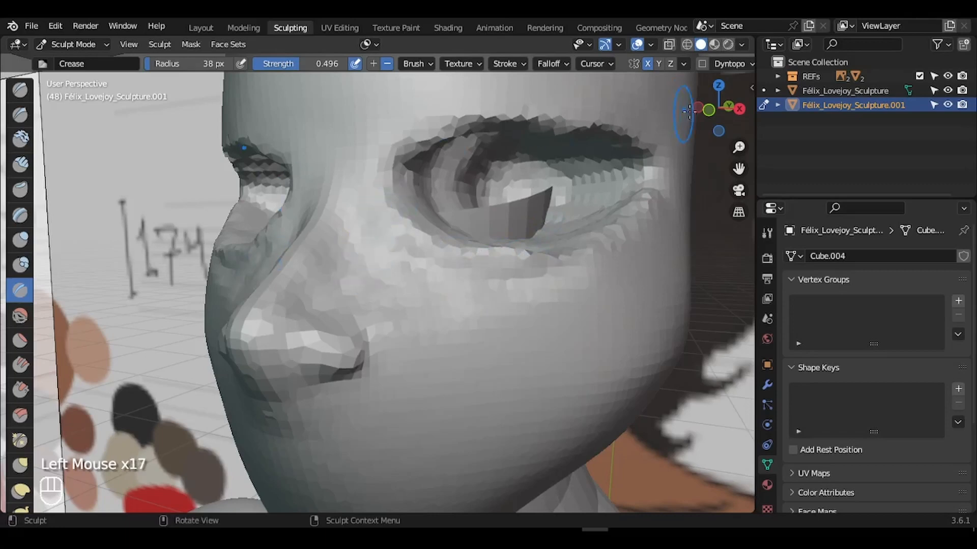
- View the nose from below and carve both nostrils with a small 13 px brush
{"action": "mouse_move", "coordinate": [689, 111]}
{"action": "left_mouse_down"}
{"action": "mouse_move", "coordinate": [712, 109]}
{"action": "mouse_move", "coordinate": [677, 109]}
{"action": "mouse_move", "coordinate": [755, 90]}
{"action": "mouse_move", "coordinate": [740, 81]}
{"action": "left_mouse_up"}
{"action": "key", "text": "f"}
{"action": "left_click", "coordinate": [593, 199]}
{"action": "left_click_drag", "start_coordinate": [719, 125], "coordinate": [731, 87]}
{"action": "key", "text": "f"}
{"action": "left_click", "coordinate": [337, 191]}
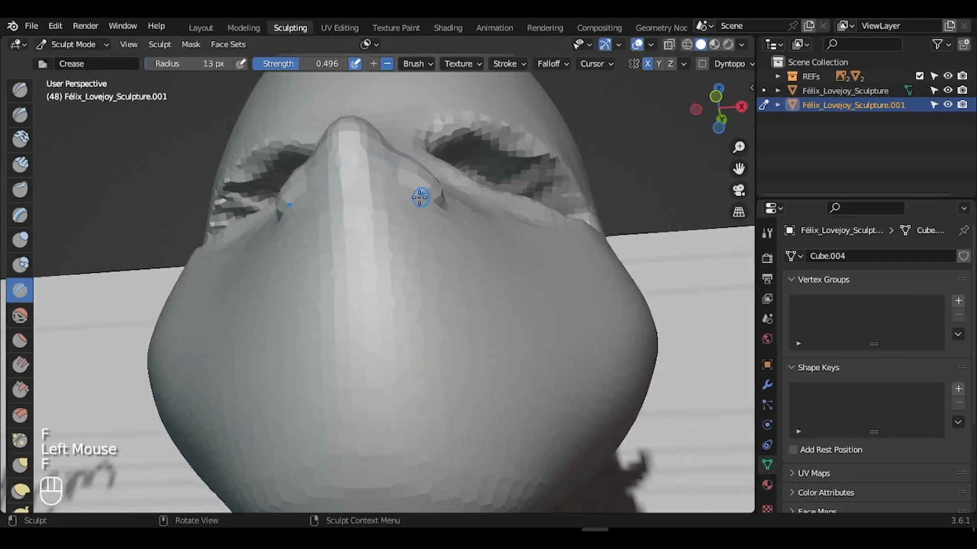
{"action": "left_click_drag", "start_coordinate": [406, 201], "coordinate": [423, 194]}
{"action": "mouse_move", "coordinate": [418, 196]}
{"action": "left_mouse_down"}
{"action": "mouse_move", "coordinate": [397, 207]}
{"action": "mouse_move", "coordinate": [414, 198]}
{"action": "mouse_move", "coordinate": [406, 195]}
{"action": "left_mouse_up"}
{"action": "mouse_move", "coordinate": [737, 124]}
{"action": "left_mouse_down"}
{"action": "mouse_move", "coordinate": [651, 117]}
{"action": "mouse_move", "coordinate": [697, 116]}
{"action": "left_mouse_up"}
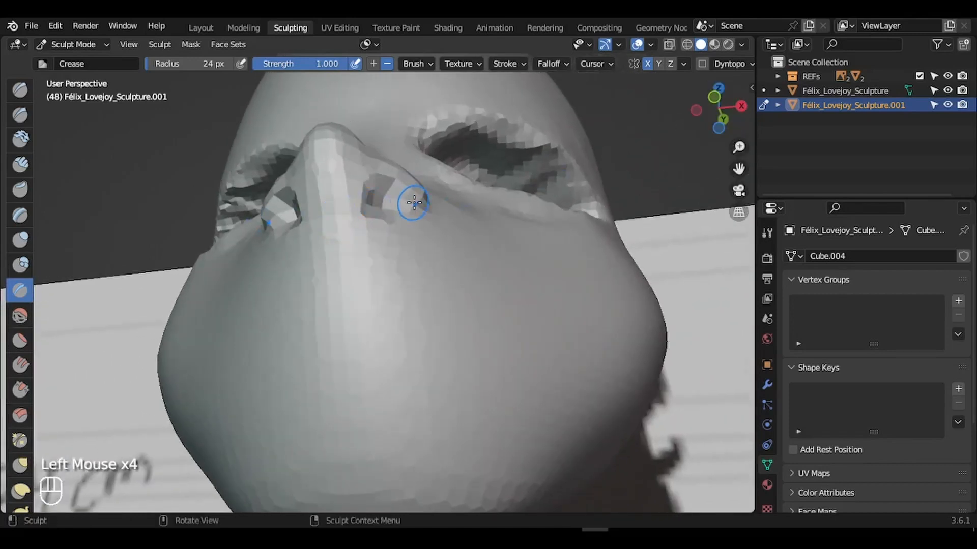
- Switch to the Grab brush at 59 px and pull the nostril wings inward
{"action": "key", "text": "g"}
{"action": "key", "text": "f"}
{"action": "left_click", "coordinate": [481, 215]}
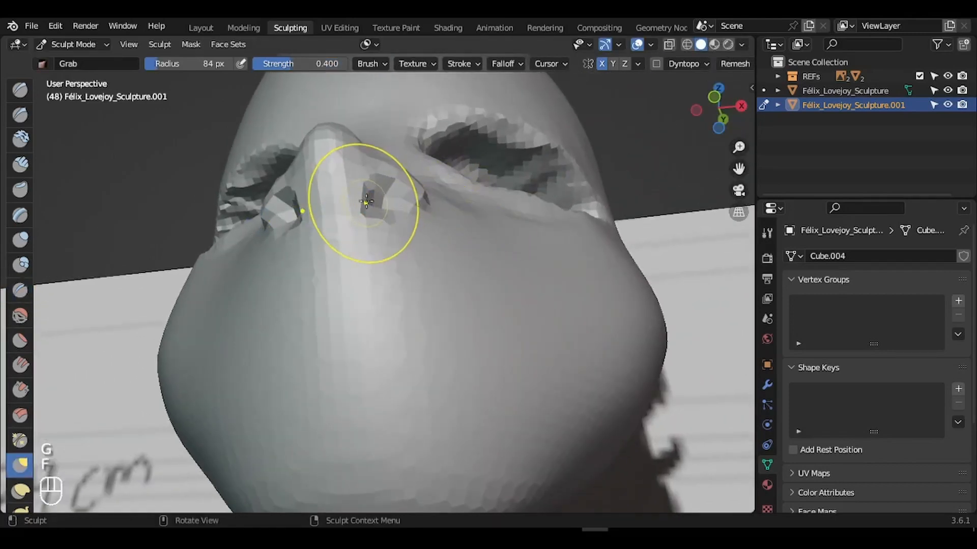
{"action": "key", "text": "f"}
{"action": "left_click", "coordinate": [358, 197]}
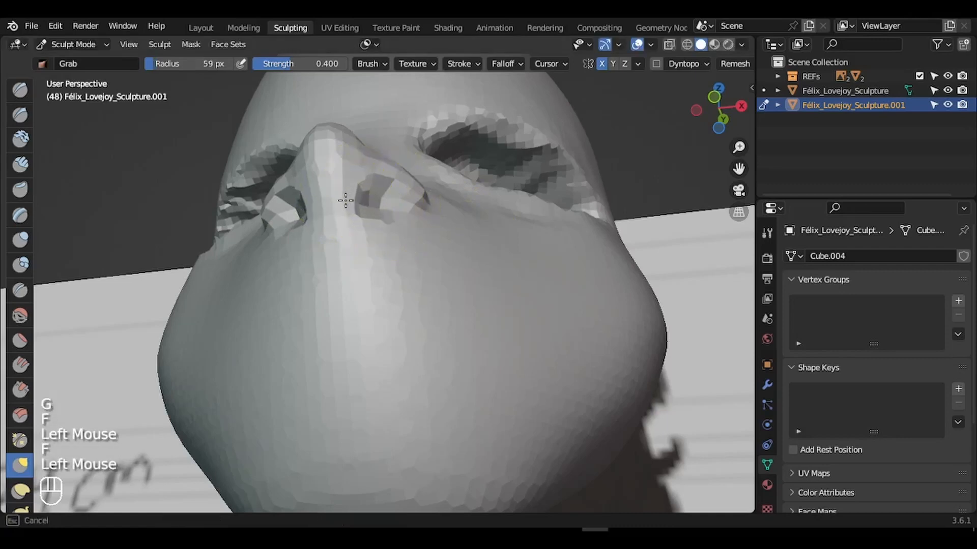
{"action": "left_click_drag", "start_coordinate": [340, 196], "coordinate": [348, 195]}
{"action": "left_click_drag", "start_coordinate": [350, 194], "coordinate": [387, 188]}
{"action": "left_click_drag", "start_coordinate": [389, 189], "coordinate": [410, 193]}
{"action": "left_click_drag", "start_coordinate": [419, 199], "coordinate": [420, 205]}
{"action": "left_click_drag", "start_coordinate": [421, 206], "coordinate": [415, 211]}
{"action": "left_click_drag", "start_coordinate": [415, 212], "coordinate": [404, 189]}
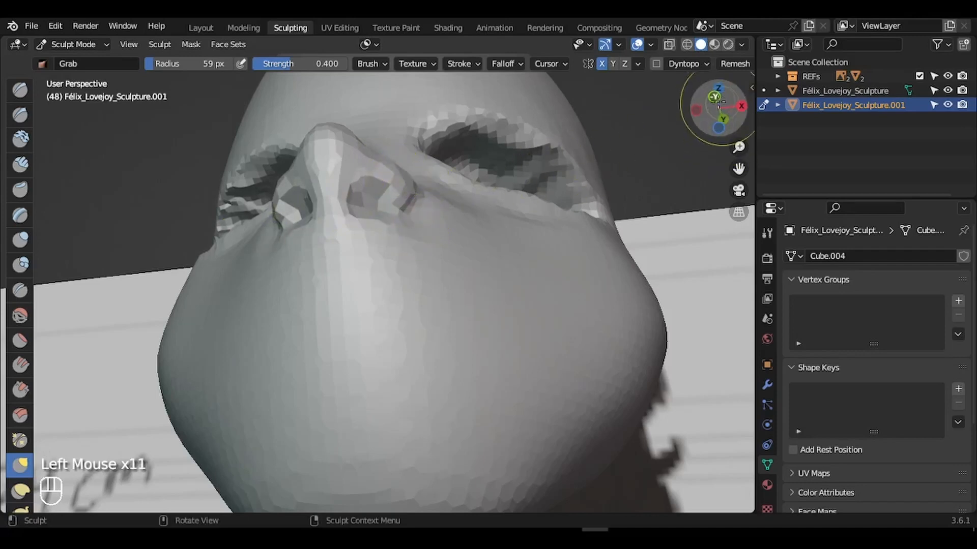
- Snap to a front orthographic view, zoom in and show the reference image through the sculpt
{"action": "left_click", "coordinate": [723, 119]}
{"action": "left_click", "coordinate": [719, 111]}
{"action": "left_click_drag", "start_coordinate": [739, 147], "coordinate": [711, 139]}
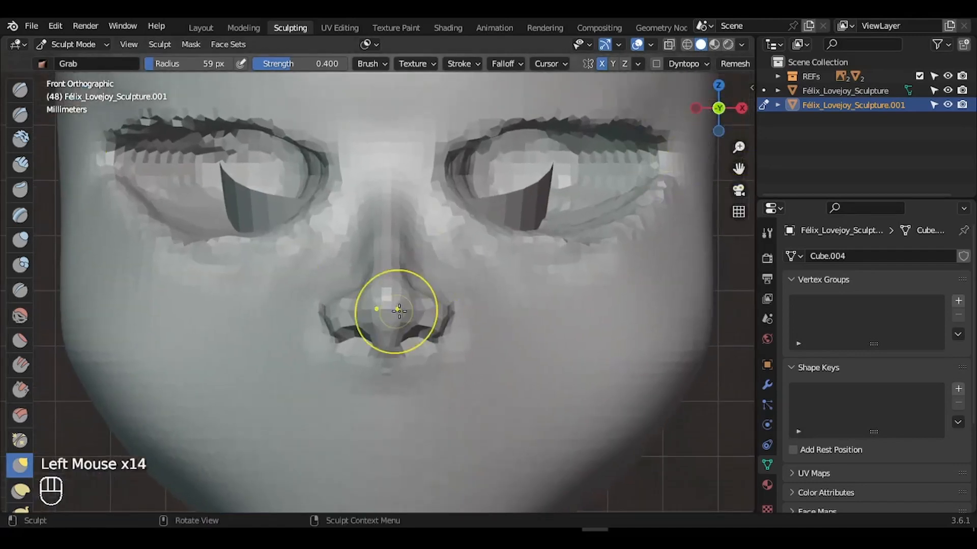
{"action": "left_click", "coordinate": [669, 46]}
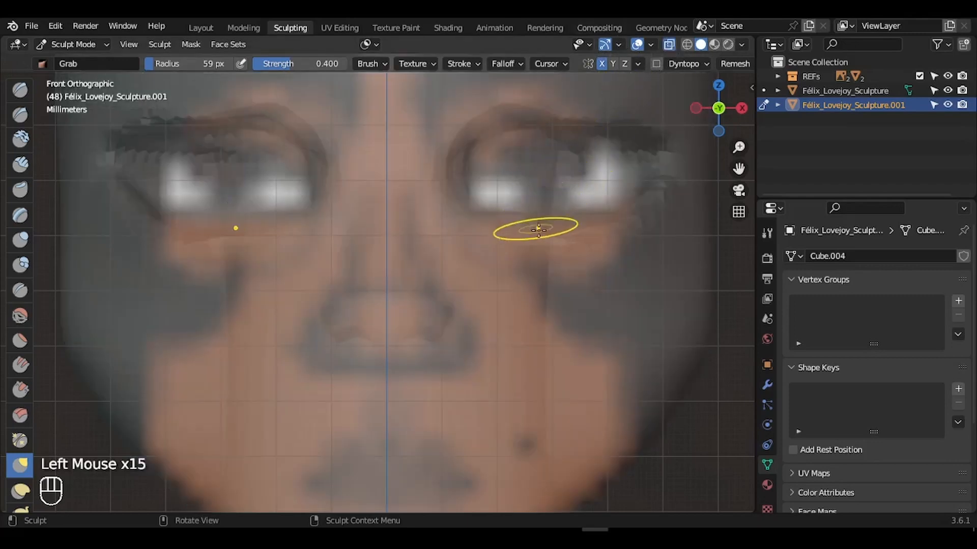
- Enlarge the Grab brush to 203 px and pull the nostril and nose sides toward the reference
{"action": "key", "text": "f"}
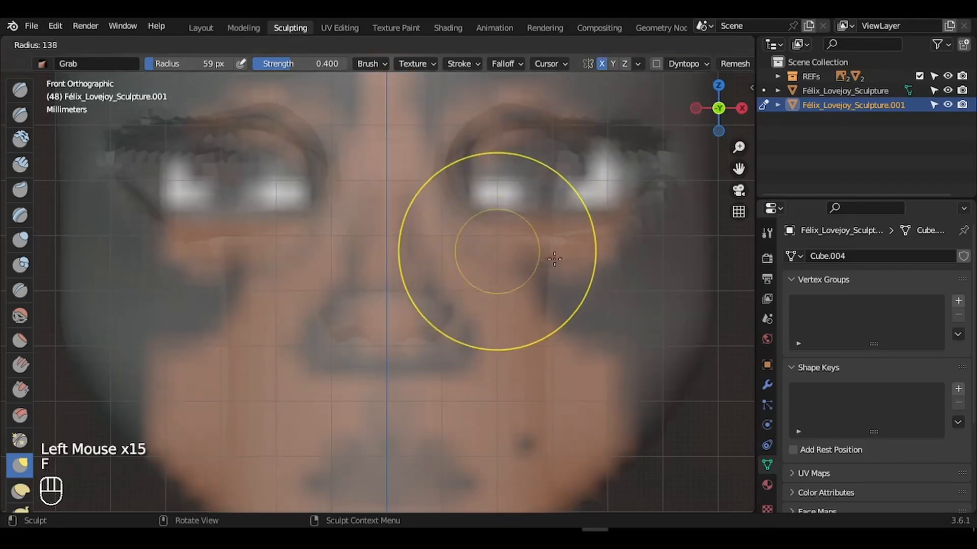
{"action": "key", "text": "f"}
{"action": "key", "text": "f"}
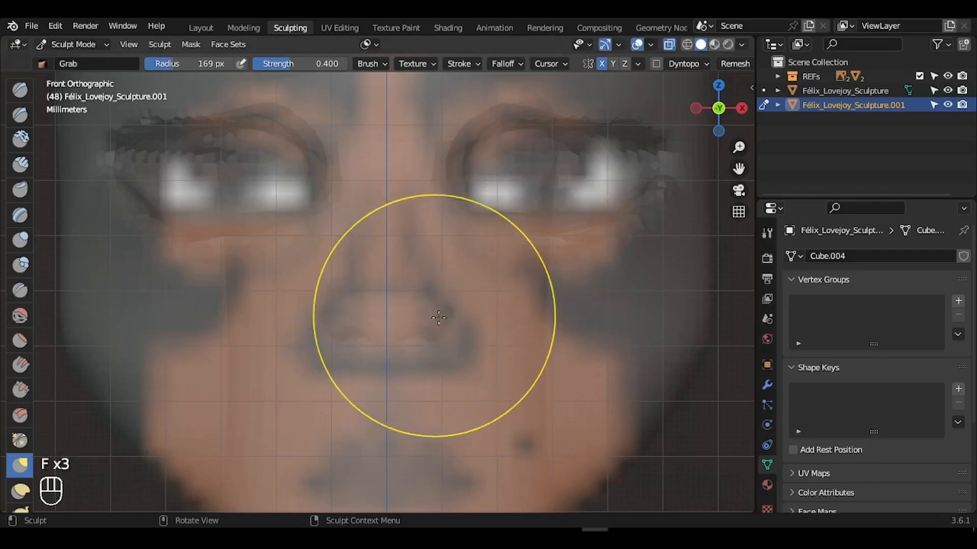
{"action": "left_click", "coordinate": [669, 46]}
{"action": "mouse_move", "coordinate": [447, 317]}
{"action": "left_mouse_down"}
{"action": "mouse_move", "coordinate": [458, 316]}
{"action": "mouse_move", "coordinate": [472, 350]}
{"action": "mouse_move", "coordinate": [429, 352]}
{"action": "mouse_move", "coordinate": [403, 375]}
{"action": "left_mouse_up"}
{"action": "left_click", "coordinate": [669, 44]}
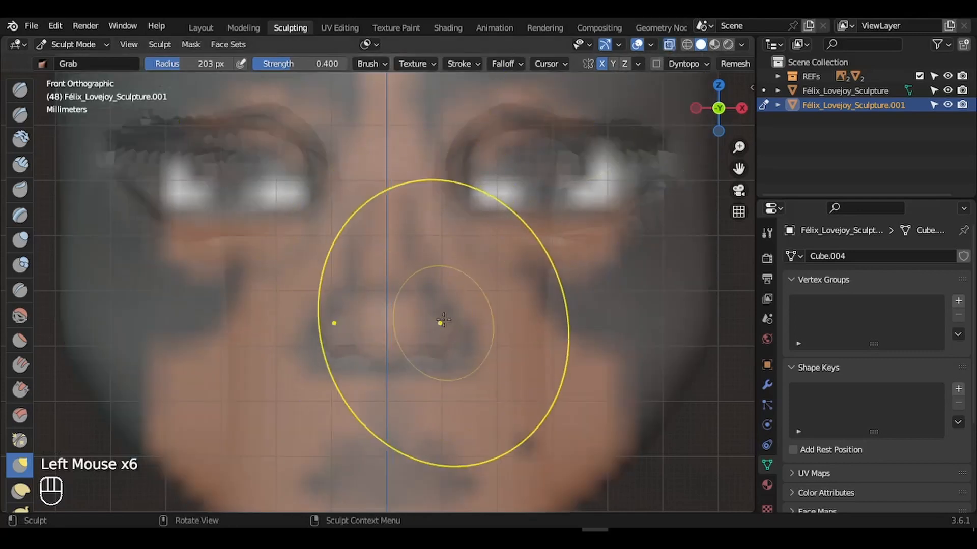
{"action": "mouse_move", "coordinate": [440, 322]}
{"action": "left_mouse_down"}
{"action": "mouse_move", "coordinate": [441, 304]}
{"action": "mouse_move", "coordinate": [467, 314]}
{"action": "left_mouse_up"}
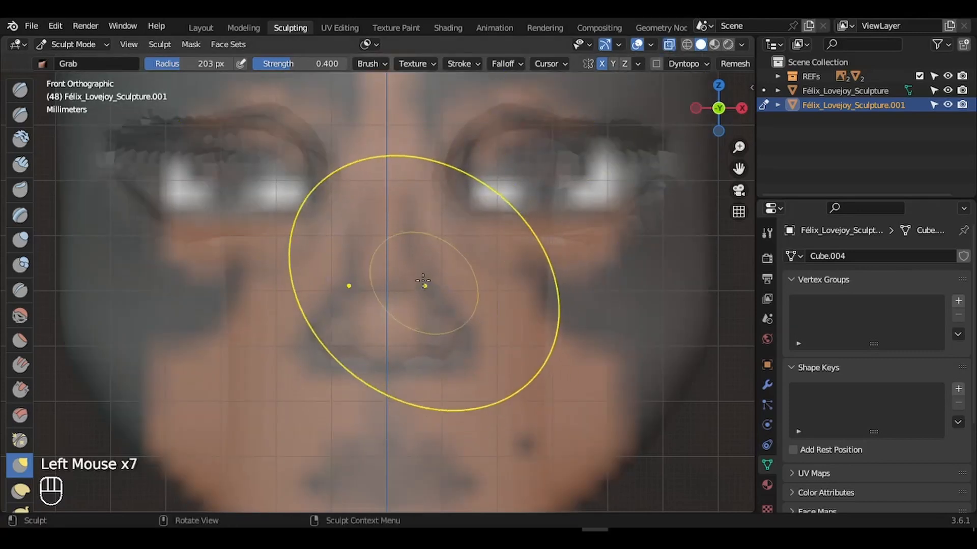
{"action": "left_click_drag", "start_coordinate": [425, 285], "coordinate": [436, 280]}
{"action": "left_click_drag", "start_coordinate": [411, 240], "coordinate": [430, 244]}
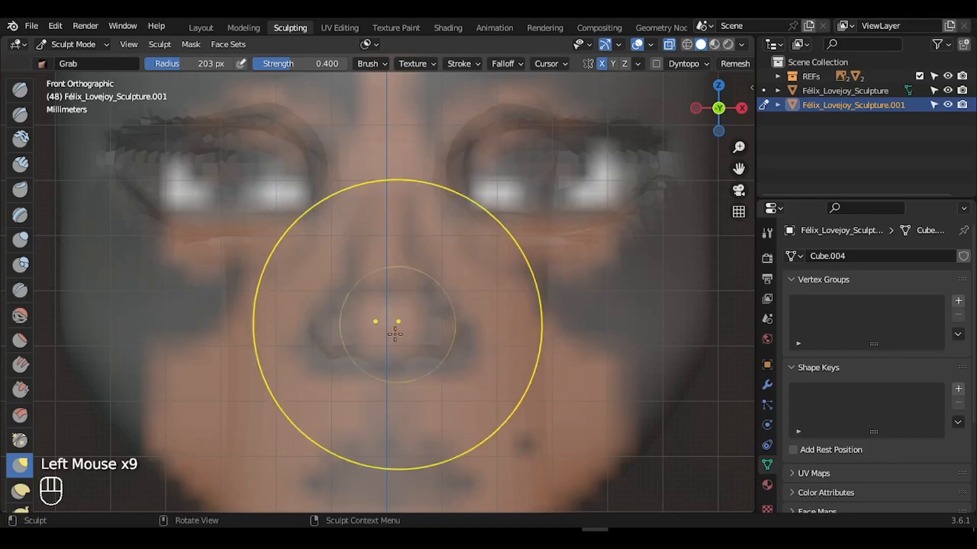
{"action": "left_click_drag", "start_coordinate": [390, 350], "coordinate": [392, 352]}
{"action": "left_click", "coordinate": [425, 349]}
- At 99 px, reshape the nostril side and nose tip, then turn off X-ray
{"action": "key", "text": "f"}
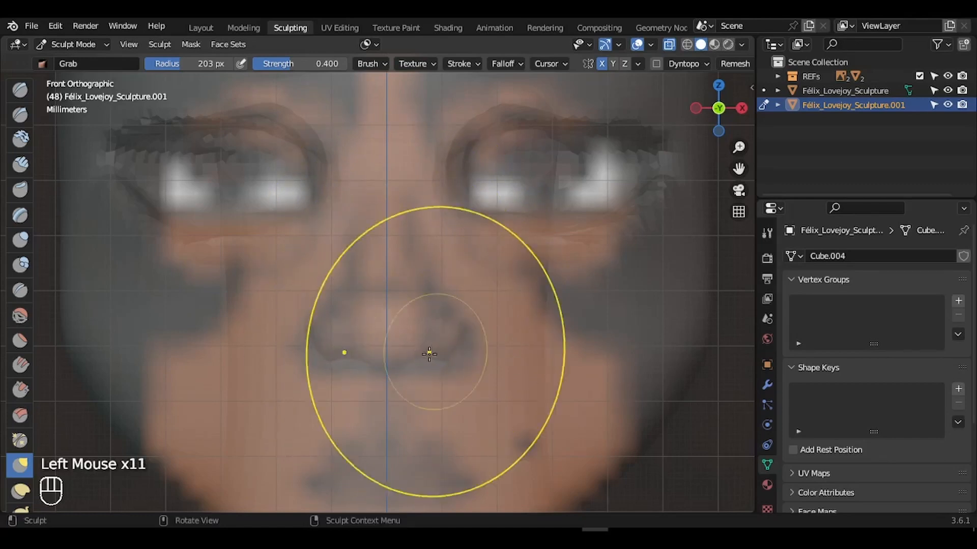
{"action": "left_click", "coordinate": [428, 356]}
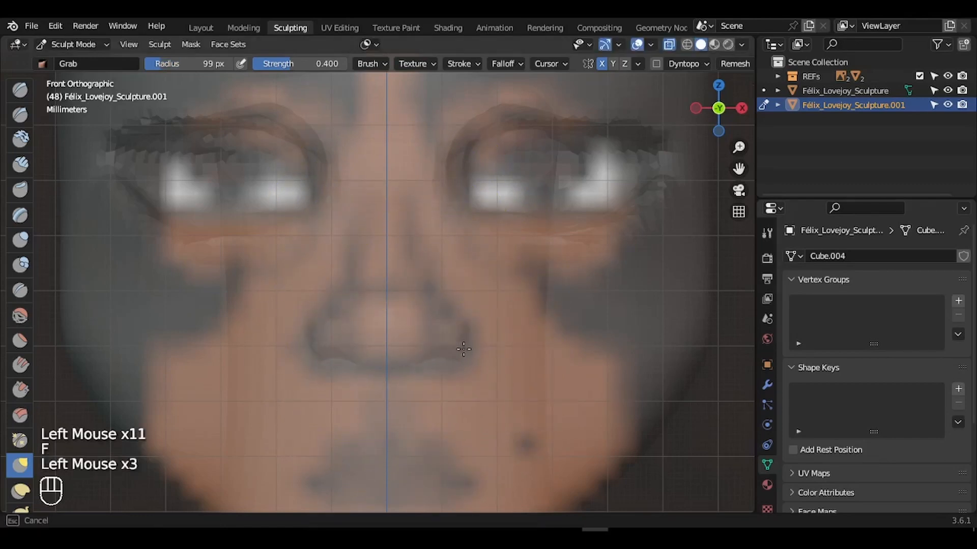
{"action": "mouse_move", "coordinate": [457, 348]}
{"action": "left_mouse_down"}
{"action": "mouse_move", "coordinate": [480, 334]}
{"action": "mouse_move", "coordinate": [440, 309]}
{"action": "left_mouse_up"}
{"action": "left_click_drag", "start_coordinate": [404, 315], "coordinate": [404, 303]}
{"action": "left_click", "coordinate": [669, 46]}
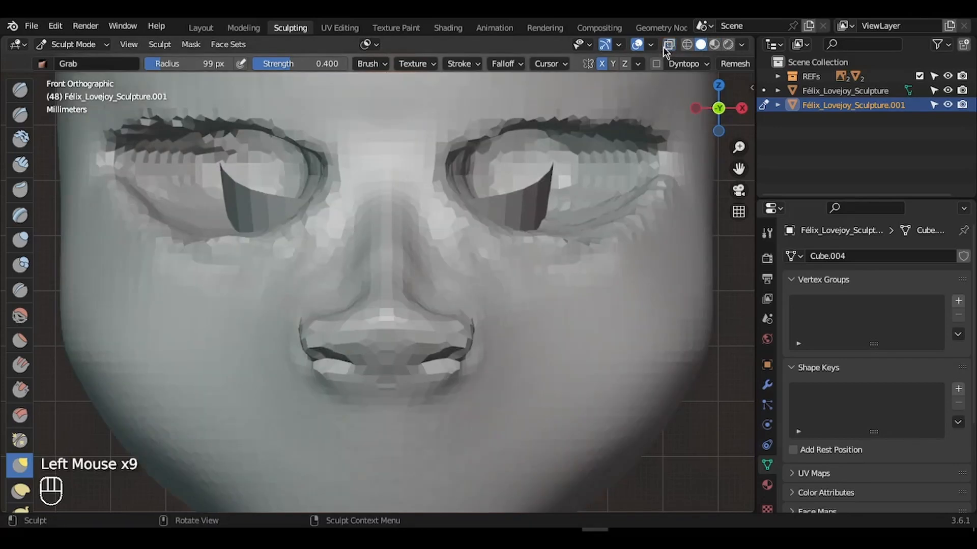
- Pull the nostril sides and the nose bridge sides inward
{"action": "mouse_move", "coordinate": [465, 328]}
{"action": "left_mouse_down"}
{"action": "mouse_move", "coordinate": [447, 333]}
{"action": "mouse_move", "coordinate": [457, 327]}
{"action": "left_mouse_up"}
{"action": "key", "text": "f"}
{"action": "left_click", "coordinate": [467, 326]}
{"action": "left_click_drag", "start_coordinate": [428, 328], "coordinate": [424, 298]}
{"action": "left_click_drag", "start_coordinate": [424, 293], "coordinate": [417, 233]}
{"action": "left_click_drag", "start_coordinate": [423, 229], "coordinate": [420, 224]}
{"action": "left_click_drag", "start_coordinate": [421, 238], "coordinate": [417, 243]}
{"action": "left_click_drag", "start_coordinate": [417, 254], "coordinate": [414, 258]}
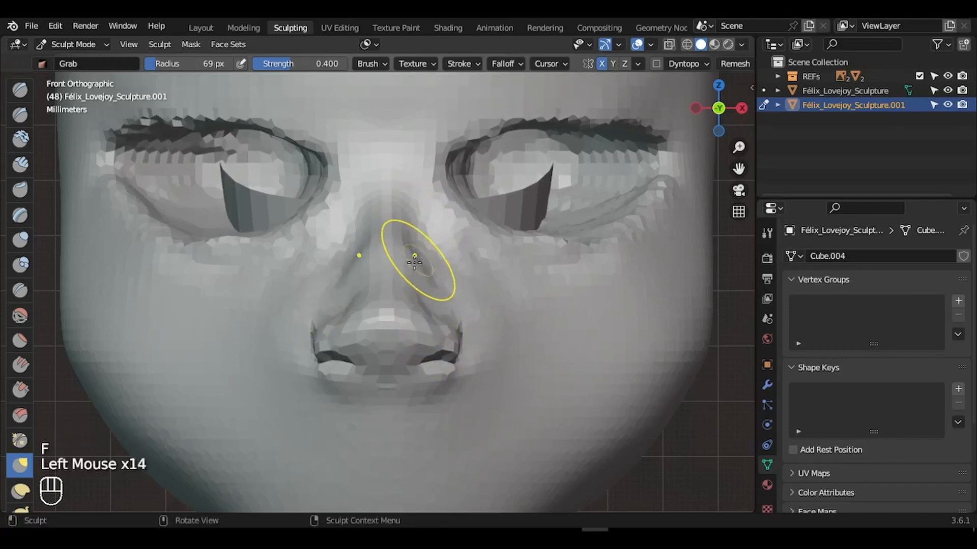
- Switch to the Crease brush at 31 px and crease both sides of the nose bridge
{"action": "left_click", "coordinate": [19, 294]}
{"action": "key", "text": "f"}
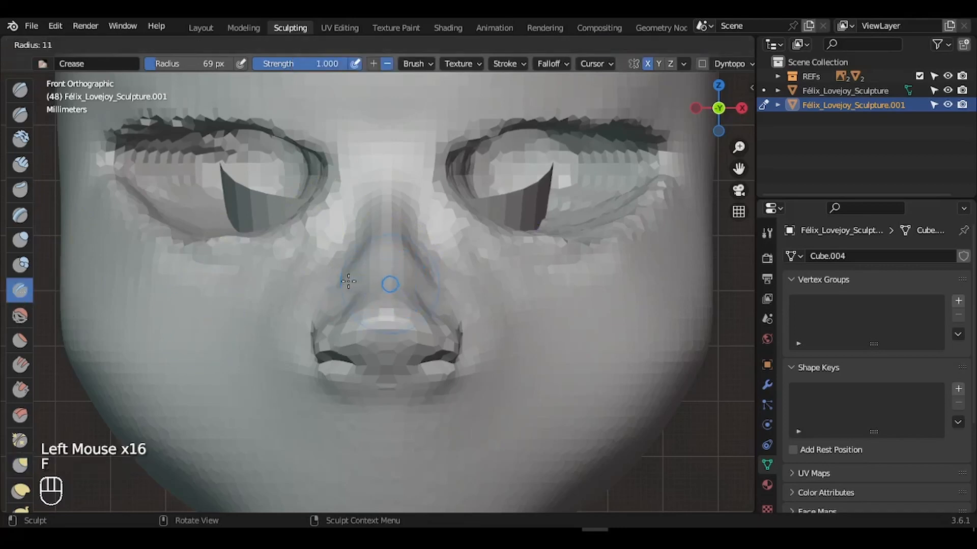
{"action": "left_click", "coordinate": [348, 281]}
{"action": "key", "text": "f"}
{"action": "left_click", "coordinate": [429, 278]}
{"action": "left_click_drag", "start_coordinate": [427, 306], "coordinate": [413, 245]}
{"action": "left_click_drag", "start_coordinate": [417, 285], "coordinate": [410, 224]}
{"action": "key", "text": "ctrl+z"}
- Lower crease strength to 0.289 and redo the grooves along the side of the nose
{"action": "left_click", "coordinate": [297, 67]}
{"action": "left_click_drag", "start_coordinate": [234, 80], "coordinate": [219, 82]}
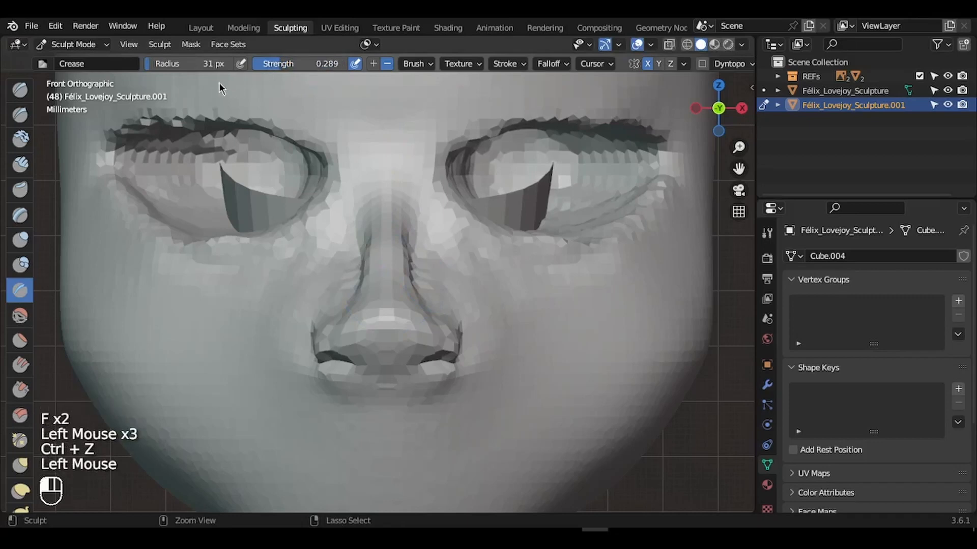
{"action": "left_click", "coordinate": [441, 281]}
{"action": "key", "text": "ctrl+z"}
{"action": "mouse_move", "coordinate": [425, 285]}
{"action": "left_mouse_down"}
{"action": "mouse_move", "coordinate": [426, 245]}
{"action": "mouse_move", "coordinate": [413, 229]}
{"action": "left_mouse_up"}
{"action": "key", "text": "ctrl+z"}
{"action": "key", "text": "ctrl+z"}
{"action": "key", "text": "ctrl+z"}
{"action": "left_click_drag", "start_coordinate": [411, 227], "coordinate": [434, 300]}
{"action": "left_click_drag", "start_coordinate": [414, 254], "coordinate": [430, 305]}
{"action": "left_click_drag", "start_coordinate": [413, 244], "coordinate": [435, 304]}
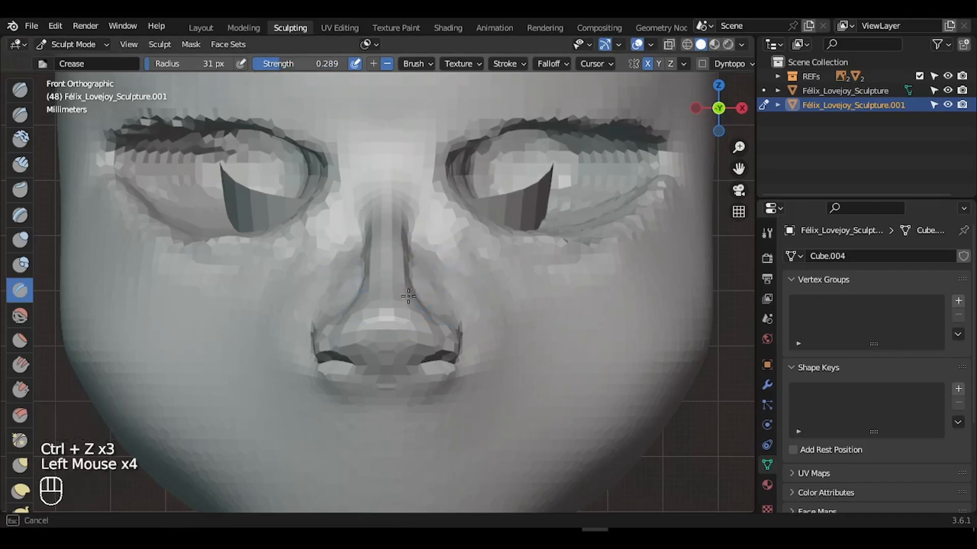
- In Right view, pull the nose tip toward the profile reference with an enlarged Grab brush
{"action": "left_click_drag", "start_coordinate": [724, 111], "coordinate": [641, 109]}
{"action": "left_click", "coordinate": [735, 108]}
{"action": "left_click_drag", "start_coordinate": [739, 169], "coordinate": [842, 166]}
{"action": "key", "text": "g"}
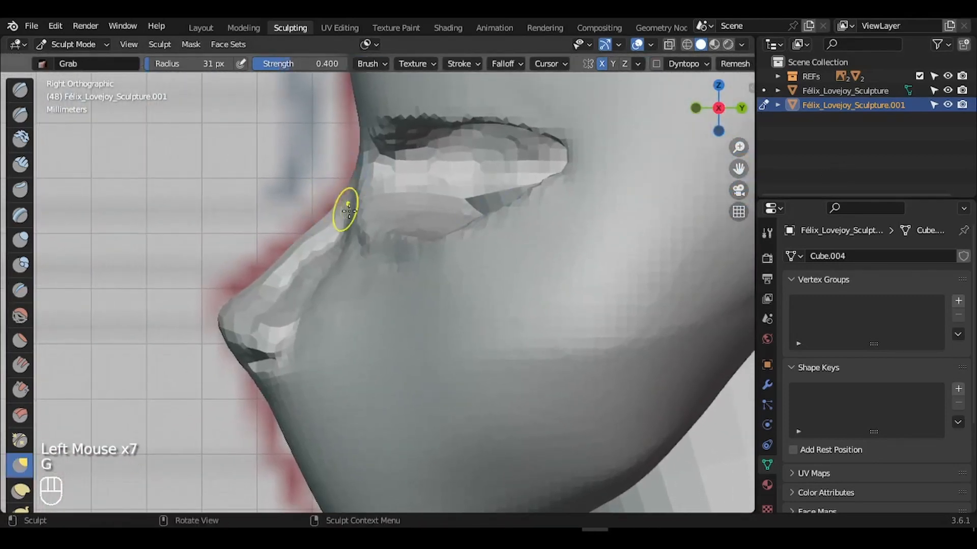
{"action": "key", "text": "f"}
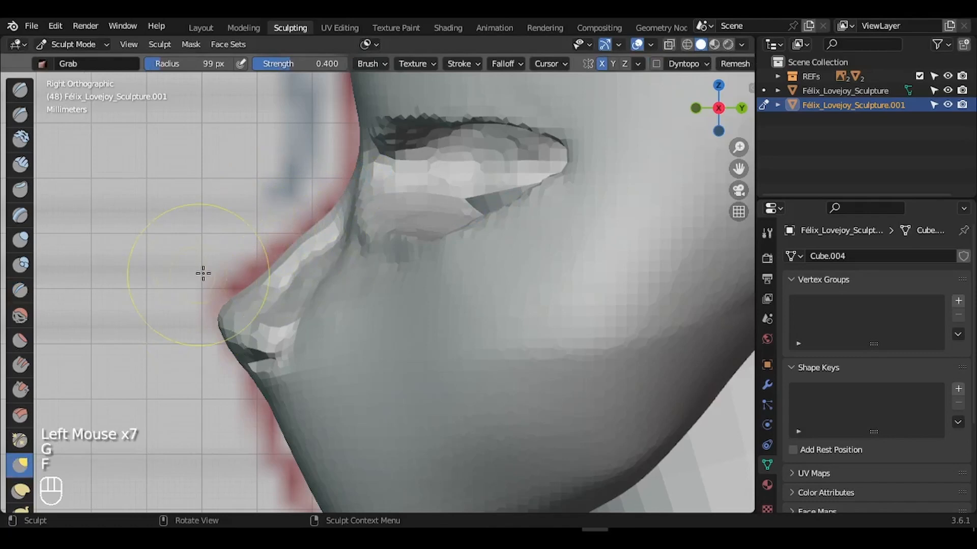
{"action": "key", "text": "f"}
{"action": "left_click_drag", "start_coordinate": [215, 305], "coordinate": [198, 298]}
- Reshape the nose bridge and brow contour in profile to match the sketch
{"action": "left_click_drag", "start_coordinate": [319, 234], "coordinate": [310, 239]}
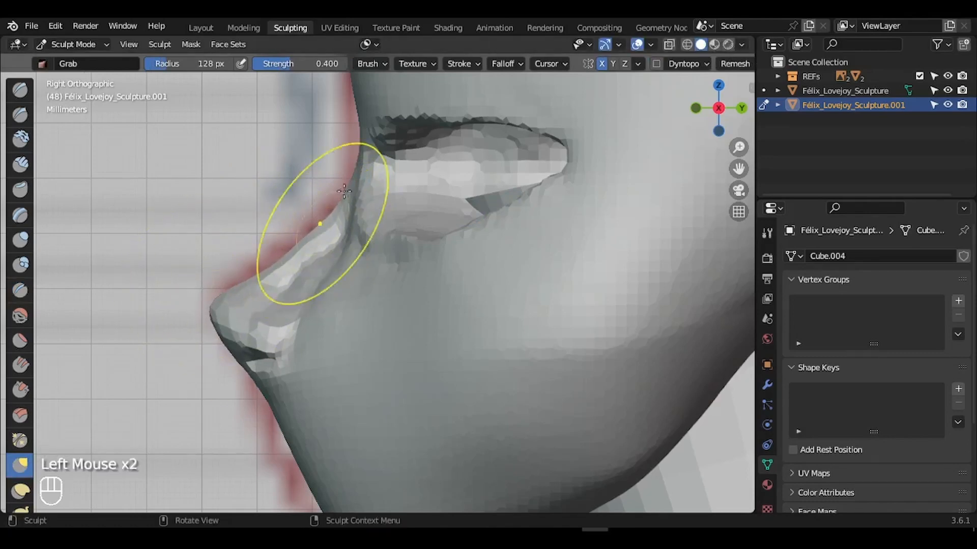
{"action": "left_click_drag", "start_coordinate": [344, 187], "coordinate": [342, 188]}
{"action": "left_click_drag", "start_coordinate": [355, 161], "coordinate": [353, 160]}
{"action": "left_click_drag", "start_coordinate": [360, 133], "coordinate": [358, 133]}
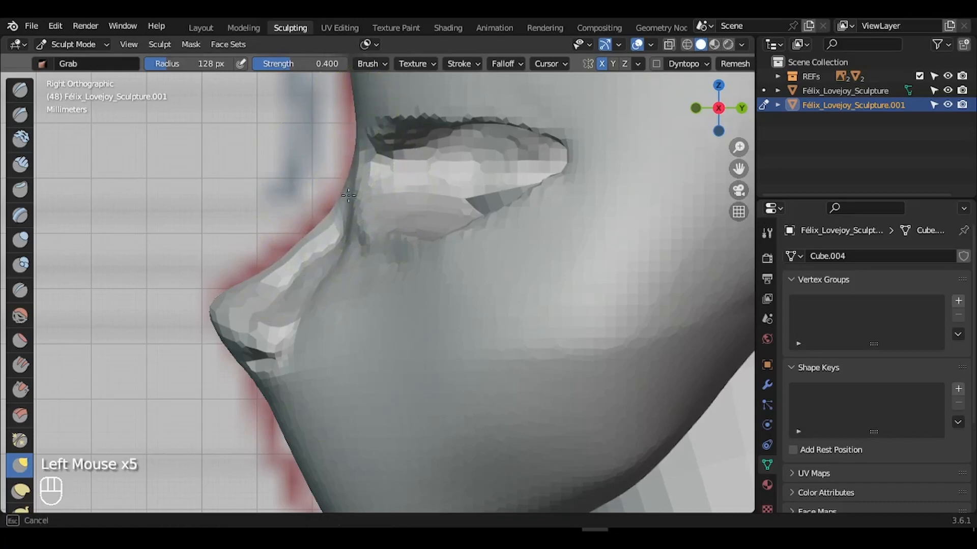
{"action": "left_click_drag", "start_coordinate": [348, 195], "coordinate": [348, 196]}
{"action": "left_click_drag", "start_coordinate": [301, 250], "coordinate": [304, 254]}
{"action": "mouse_move", "coordinate": [727, 119]}
{"action": "left_mouse_down"}
{"action": "mouse_move", "coordinate": [878, 124]}
{"action": "mouse_move", "coordinate": [716, 88]}
{"action": "mouse_move", "coordinate": [750, 71]}
{"action": "left_mouse_up"}
- Resize the Crease brush to 24 px and raise its strength to 1.000
{"action": "key", "text": "f"}
{"action": "left_click", "coordinate": [440, 220]}
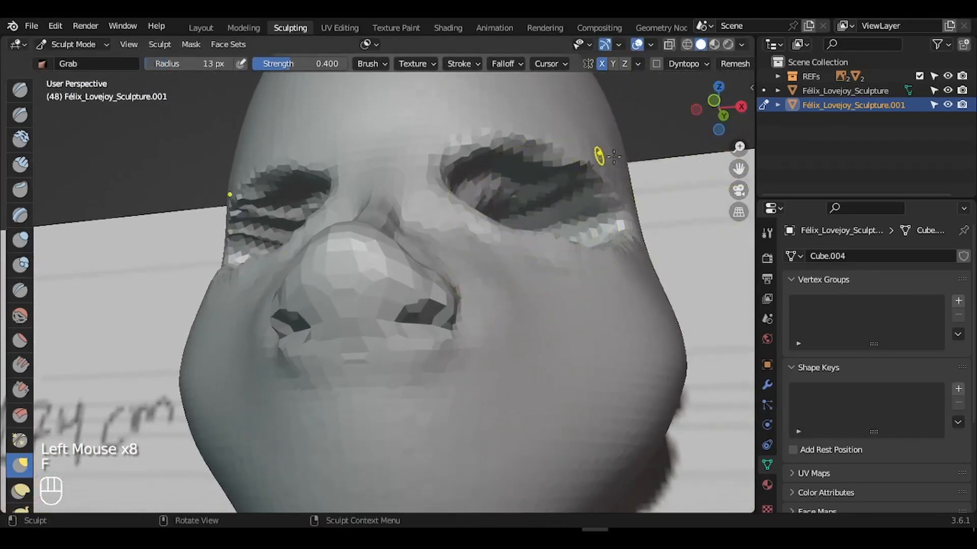
{"action": "key", "text": "f"}
{"action": "left_click", "coordinate": [61, 208]}
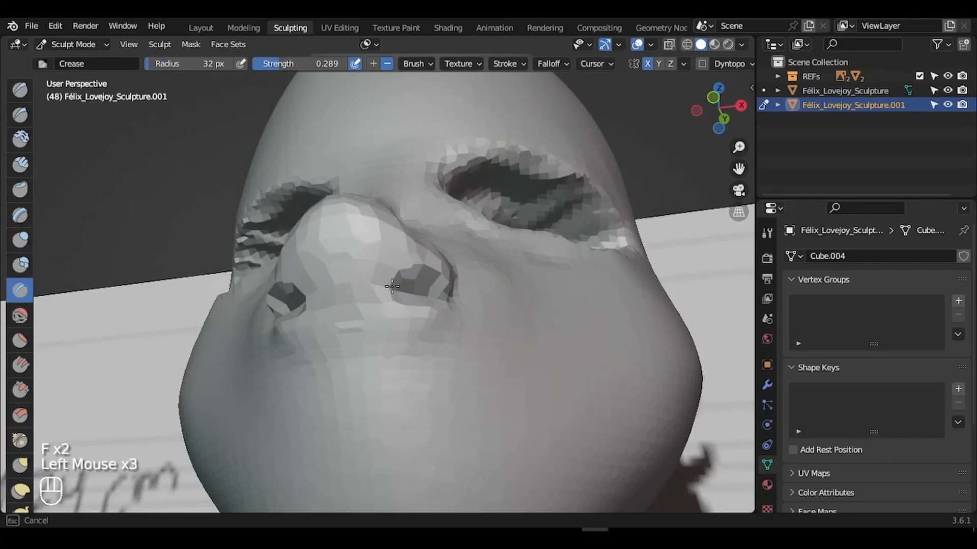
{"action": "key", "text": "f"}
{"action": "left_click_drag", "start_coordinate": [290, 64], "coordinate": [334, 63]}
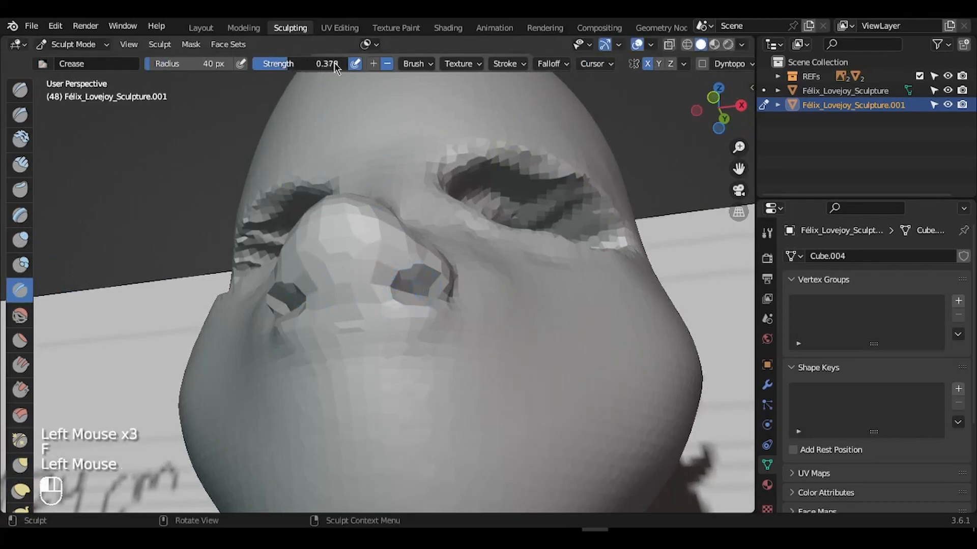
{"action": "key", "text": "f"}
{"action": "key", "text": "f"}
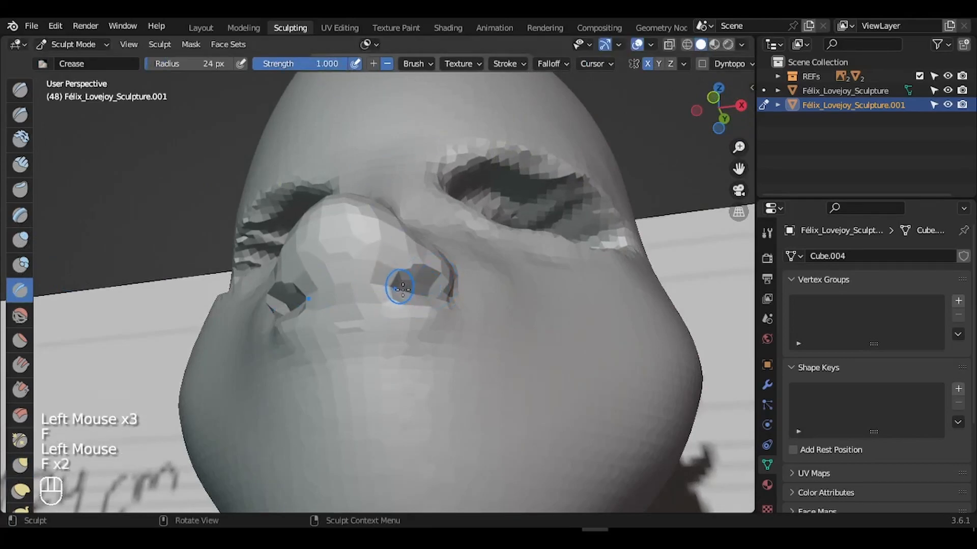
- Crease into both nostril openings from below, orbiting around the nose
{"action": "left_click_drag", "start_coordinate": [404, 283], "coordinate": [405, 286]}
{"action": "left_click_drag", "start_coordinate": [718, 102], "coordinate": [681, 153]}
{"action": "left_click_drag", "start_coordinate": [338, 317], "coordinate": [341, 320]}
{"action": "left_click_drag", "start_coordinate": [718, 107], "coordinate": [639, 138]}
{"action": "left_click_drag", "start_coordinate": [402, 282], "coordinate": [404, 284]}
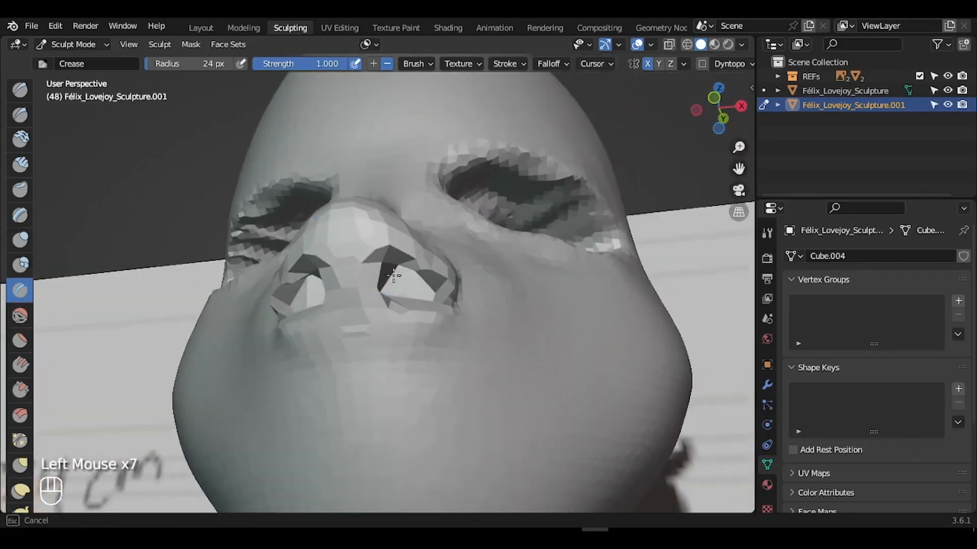
{"action": "mouse_move", "coordinate": [722, 109]}
{"action": "left_mouse_down"}
{"action": "mouse_move", "coordinate": [714, 177]}
{"action": "mouse_move", "coordinate": [722, 153]}
{"action": "mouse_move", "coordinate": [60, 233]}
{"action": "left_mouse_up"}
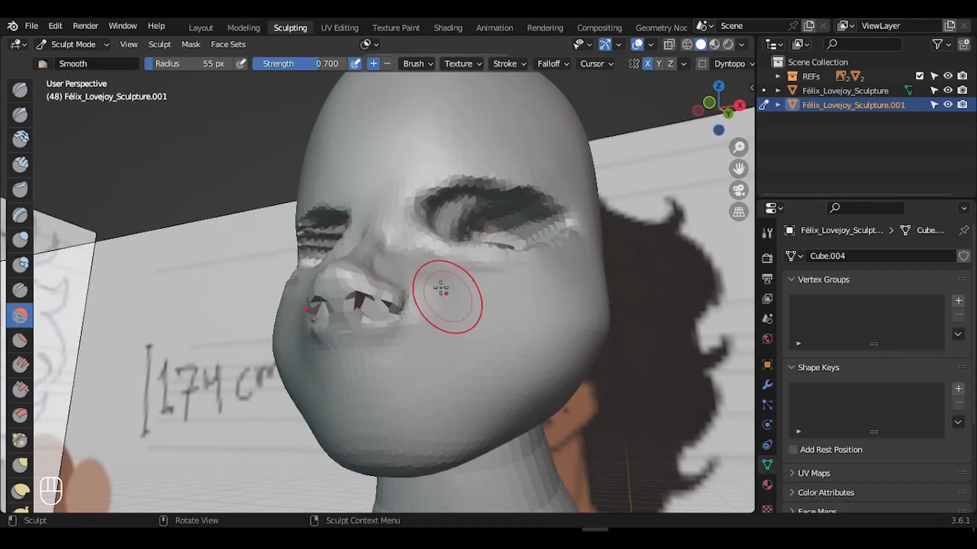
- Smooth toward the nostril and set the Smooth brush radius to 31 px
{"action": "left_click_drag", "start_coordinate": [441, 288], "coordinate": [410, 339]}
{"action": "key", "text": "f"}
{"action": "mouse_move", "coordinate": [352, 352]}
{"action": "left_mouse_down"}
{"action": "mouse_move", "coordinate": [373, 324]}
{"action": "mouse_move", "coordinate": [375, 338]}
{"action": "mouse_move", "coordinate": [364, 309]}
{"action": "left_mouse_up"}
{"action": "left_click", "coordinate": [342, 337]}
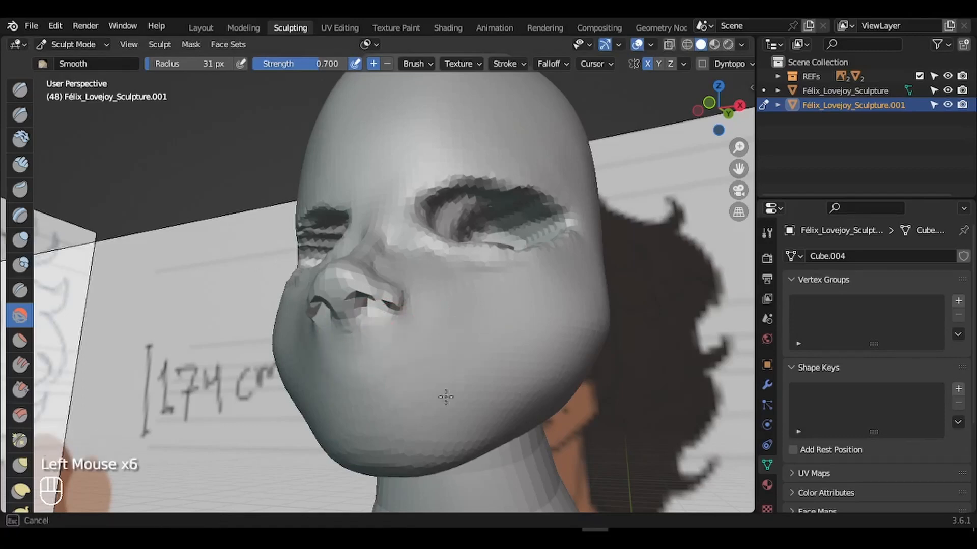
- Smooth the area beside the nose, along the nose bridge and over the cheek
{"action": "left_click_drag", "start_coordinate": [722, 106], "coordinate": [738, 144]}
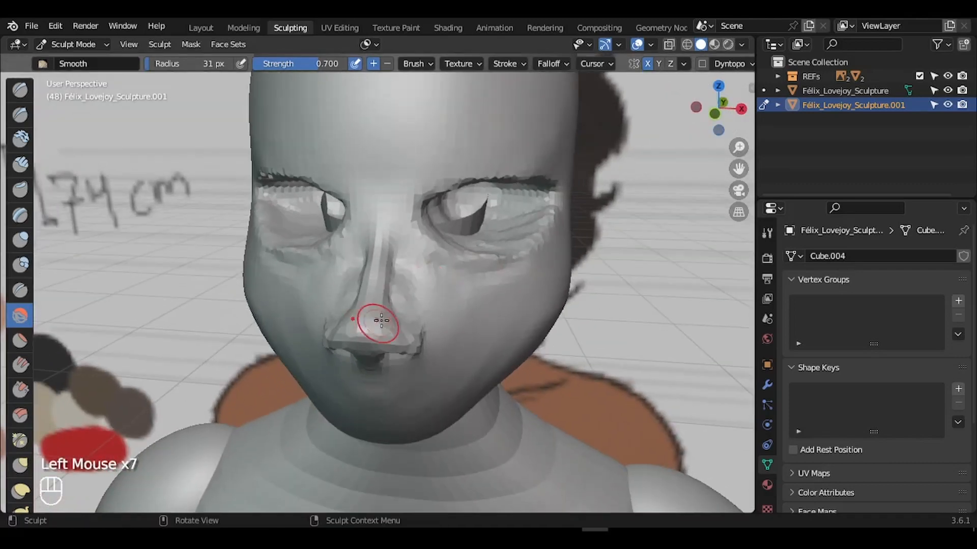
{"action": "left_click_drag", "start_coordinate": [382, 320], "coordinate": [406, 301]}
{"action": "left_click_drag", "start_coordinate": [410, 250], "coordinate": [400, 256]}
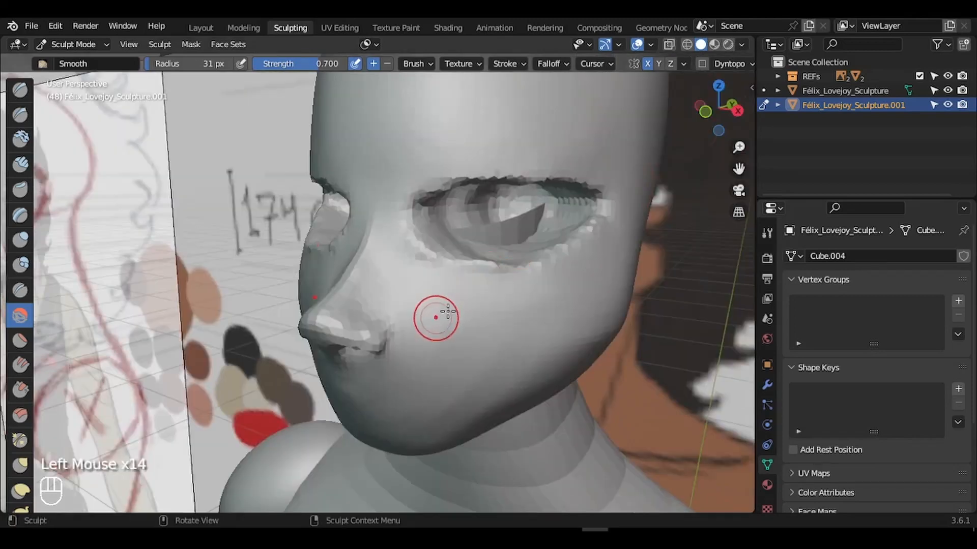
{"action": "left_click_drag", "start_coordinate": [436, 316], "coordinate": [460, 319]}
{"action": "left_click_drag", "start_coordinate": [739, 147], "coordinate": [741, 127]}
{"action": "left_click_drag", "start_coordinate": [739, 169], "coordinate": [753, 140]}
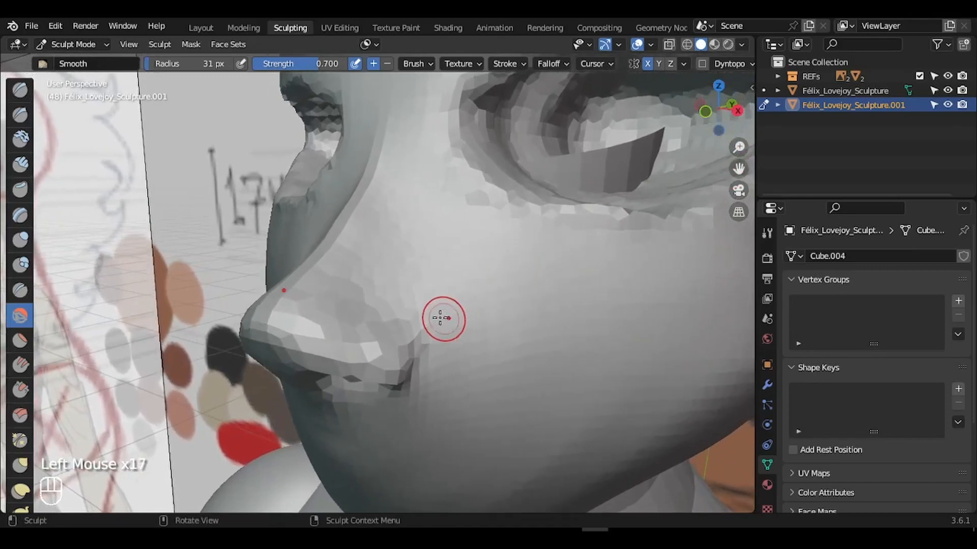
- Set the brush to 21 px and switch back to the Crease brush
{"action": "key", "text": "f"}
{"action": "left_click", "coordinate": [421, 317]}
{"action": "key", "text": "f"}
{"action": "left_click", "coordinate": [435, 317]}
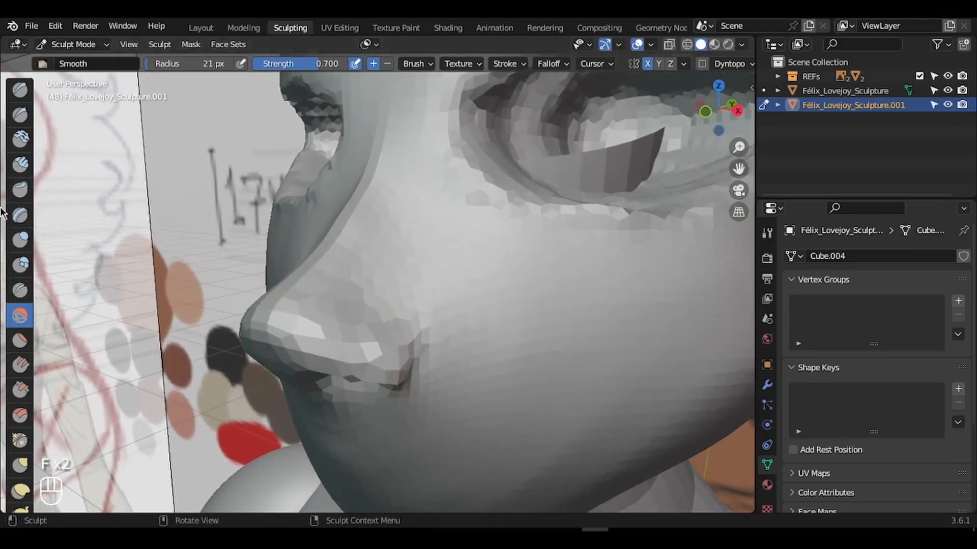
{"action": "left_click", "coordinate": [23, 292]}
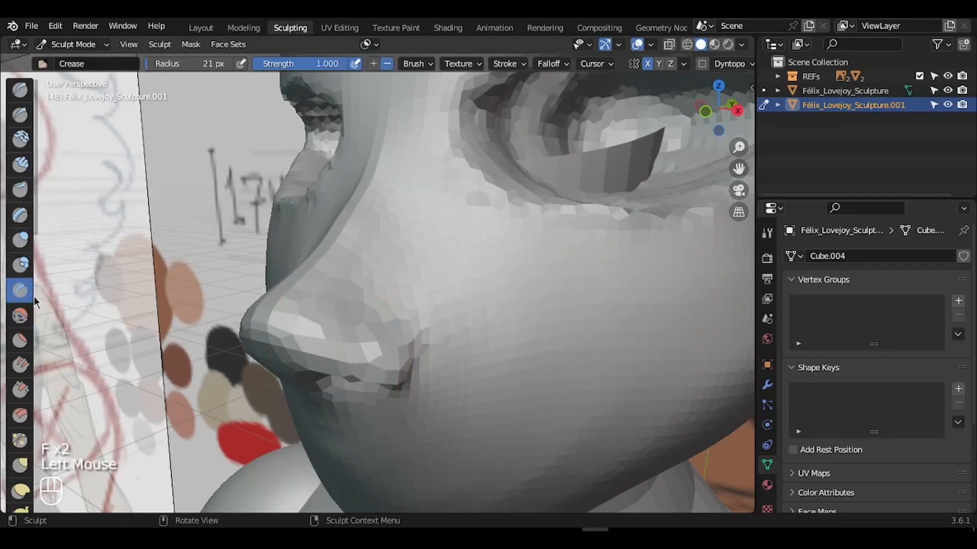
- Set the Crease brush to 24 px, undo a stroke, and deepen the crease around the nostril wing
{"action": "key", "text": "f"}
{"action": "left_click", "coordinate": [414, 352]}
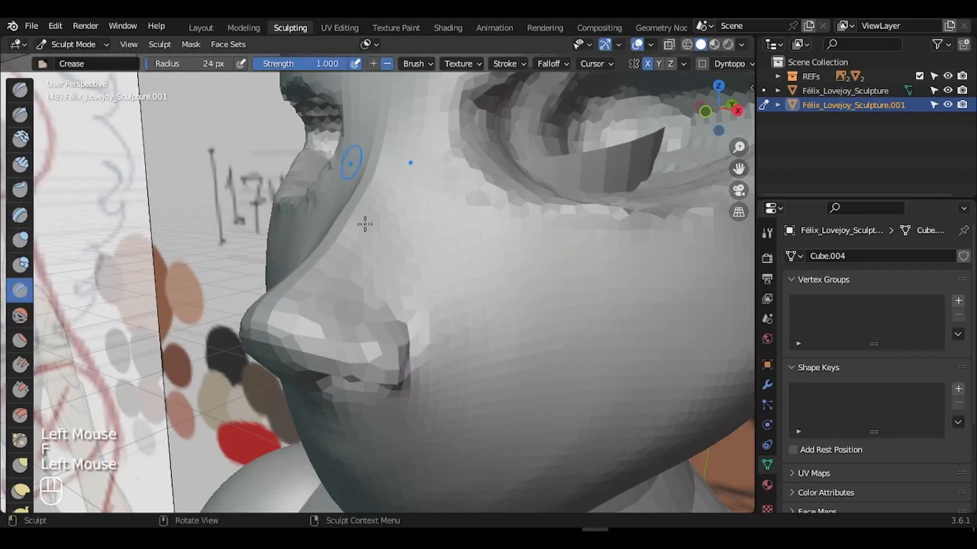
{"action": "key", "text": "ctrl+z"}
{"action": "left_click_drag", "start_coordinate": [417, 375], "coordinate": [411, 327]}
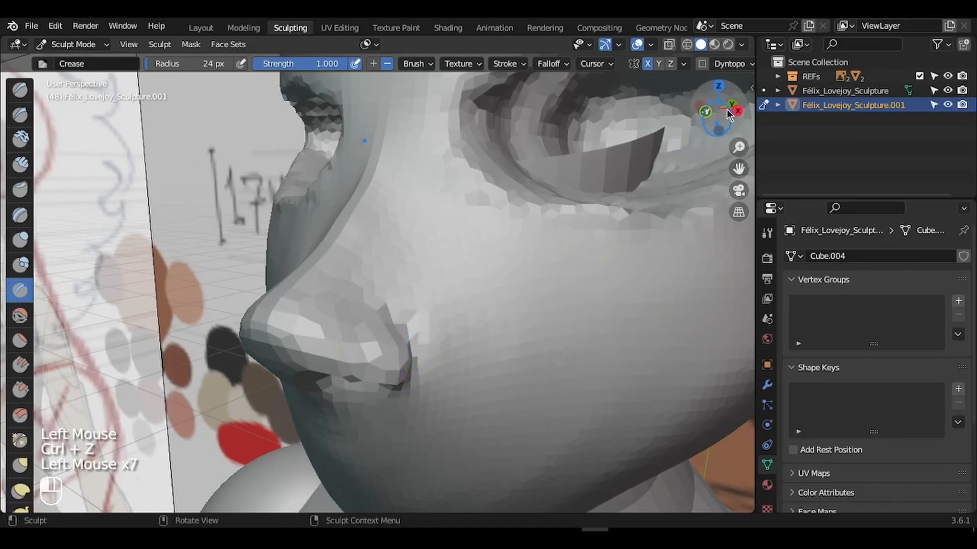
{"action": "mouse_move", "coordinate": [726, 109]}
{"action": "left_mouse_down"}
{"action": "mouse_move", "coordinate": [700, 111]}
{"action": "mouse_move", "coordinate": [728, 129]}
{"action": "left_mouse_up"}
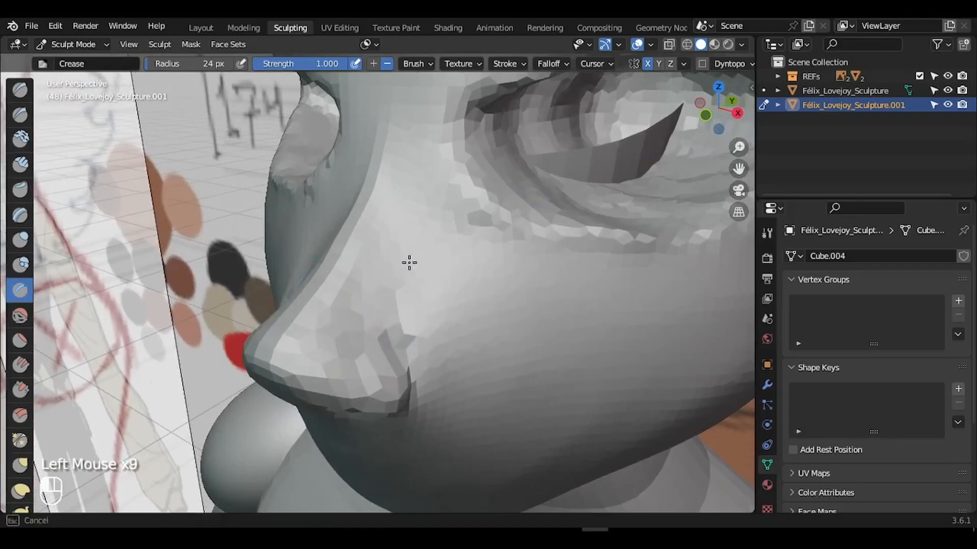
{"action": "left_click_drag", "start_coordinate": [409, 262], "coordinate": [386, 318]}
{"action": "mouse_move", "coordinate": [724, 99]}
{"action": "left_mouse_down"}
{"action": "mouse_move", "coordinate": [720, 64]}
{"action": "mouse_move", "coordinate": [744, 57]}
{"action": "left_mouse_up"}
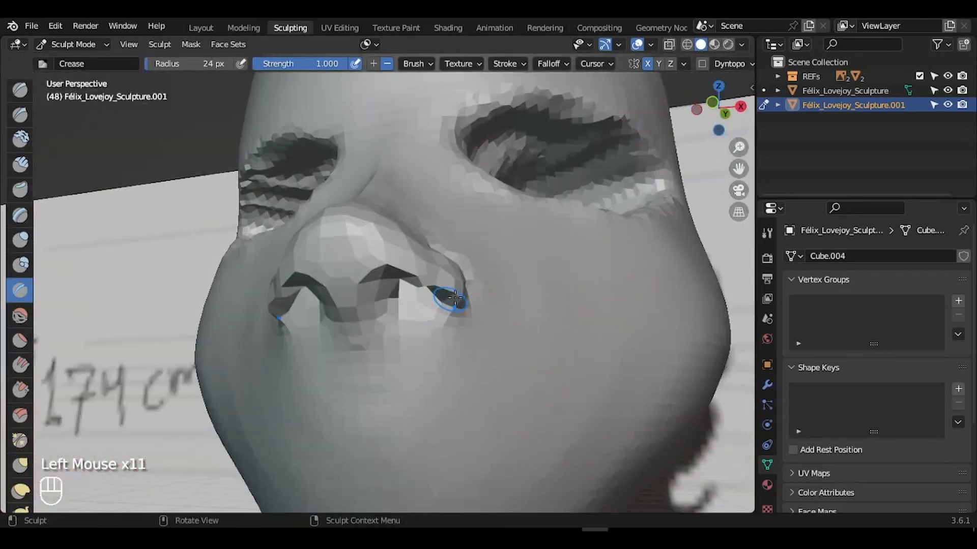
{"action": "left_click_drag", "start_coordinate": [448, 300], "coordinate": [465, 286]}
{"action": "left_click_drag", "start_coordinate": [467, 300], "coordinate": [473, 289]}
{"action": "left_click_drag", "start_coordinate": [734, 107], "coordinate": [684, 130]}
{"action": "left_click_drag", "start_coordinate": [379, 333], "coordinate": [356, 351]}
{"action": "left_click_drag", "start_coordinate": [355, 343], "coordinate": [352, 313]}
- Shrink the brush to 15 px, extend the crease up the nose side, then enlarge it to 76 px
{"action": "key", "text": "f"}
{"action": "left_click_drag", "start_coordinate": [351, 315], "coordinate": [300, 304]}
{"action": "left_click", "coordinate": [332, 300]}
{"action": "left_click_drag", "start_coordinate": [363, 228], "coordinate": [358, 247]}
{"action": "left_click_drag", "start_coordinate": [362, 223], "coordinate": [354, 249]}
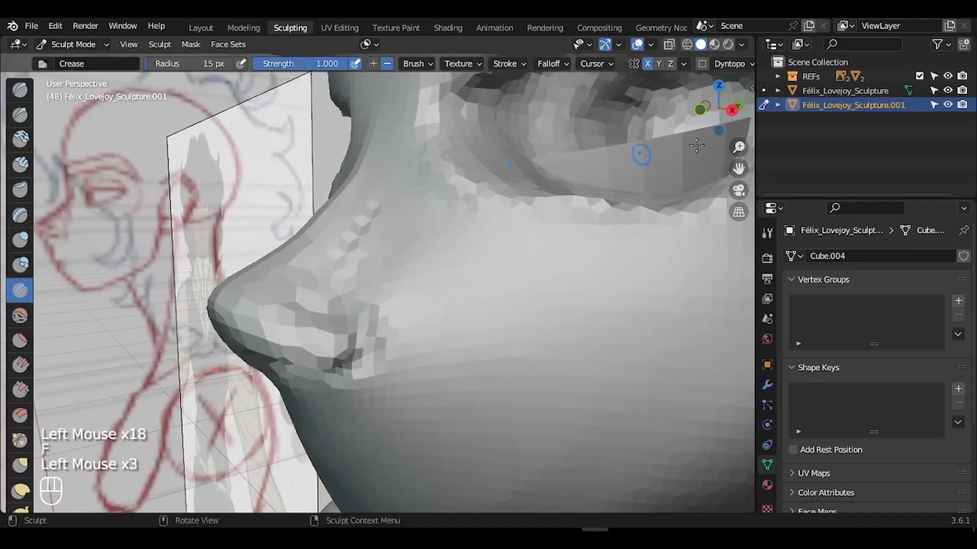
{"action": "mouse_move", "coordinate": [712, 110]}
{"action": "left_mouse_down"}
{"action": "mouse_move", "coordinate": [736, 115]}
{"action": "mouse_move", "coordinate": [725, 268]}
{"action": "mouse_move", "coordinate": [694, 375]}
{"action": "mouse_move", "coordinate": [675, 394]}
{"action": "left_mouse_up"}
{"action": "key", "text": "f"}
{"action": "left_click", "coordinate": [491, 317]}
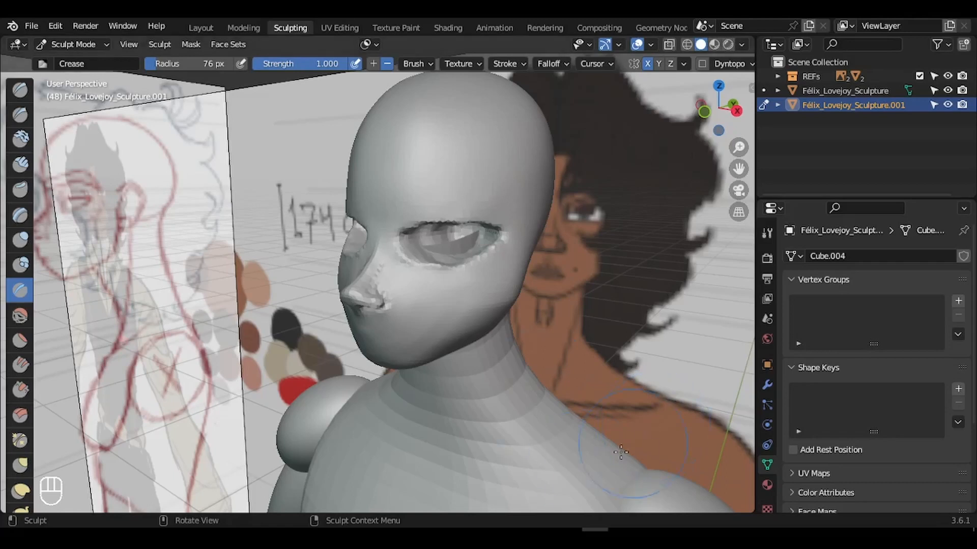
- Set up a front view with see-through display and the Grab brush at 62 px
{"action": "mouse_move", "coordinate": [718, 110]}
{"action": "left_mouse_down"}
{"action": "mouse_move", "coordinate": [839, 121]}
{"action": "mouse_move", "coordinate": [740, 154]}
{"action": "mouse_move", "coordinate": [739, 172]}
{"action": "left_mouse_up"}
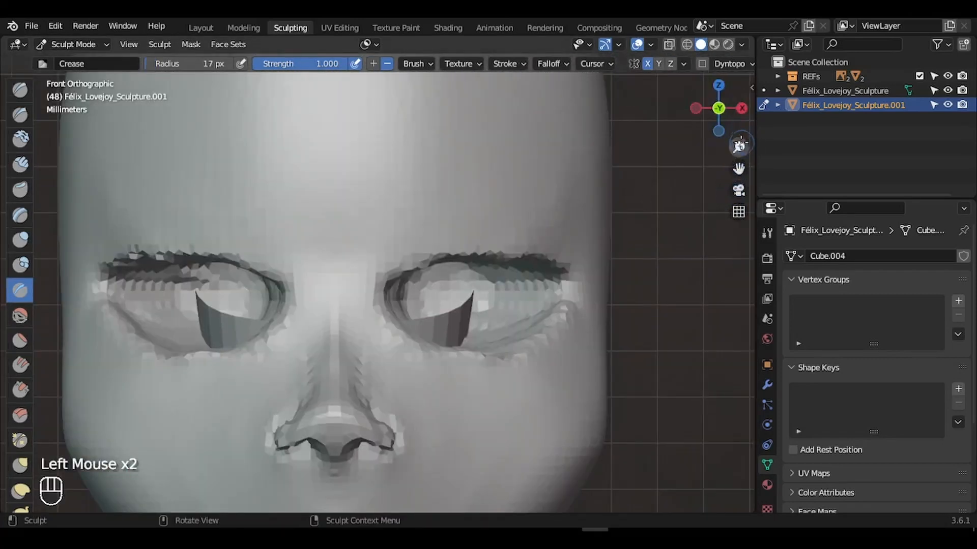
{"action": "left_click_drag", "start_coordinate": [740, 145], "coordinate": [740, 156]}
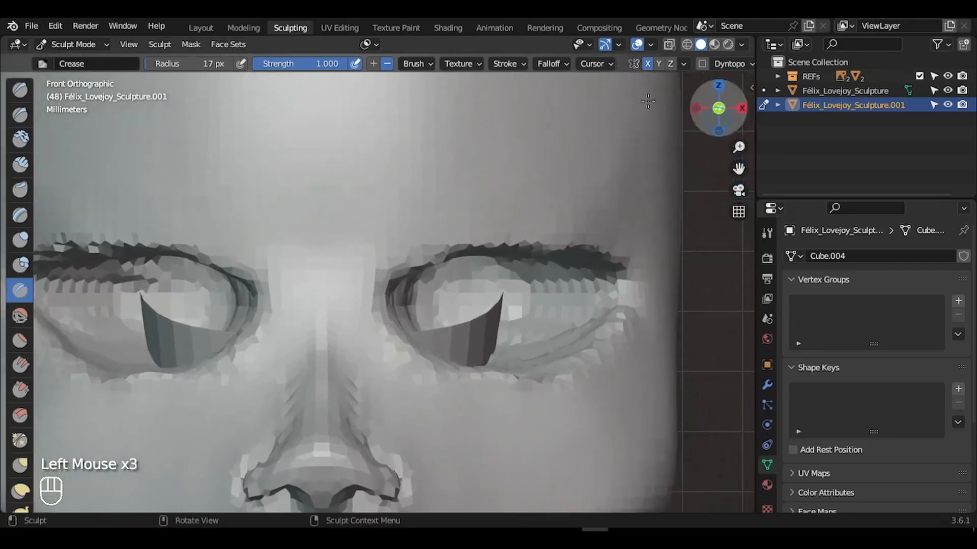
{"action": "left_click", "coordinate": [669, 46]}
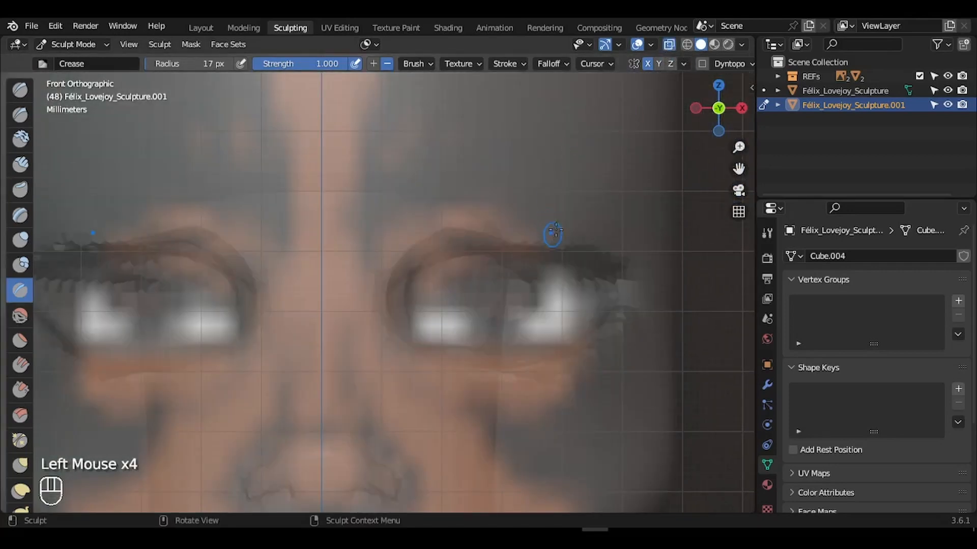
{"action": "key", "text": "g"}
{"action": "key", "text": "f"}
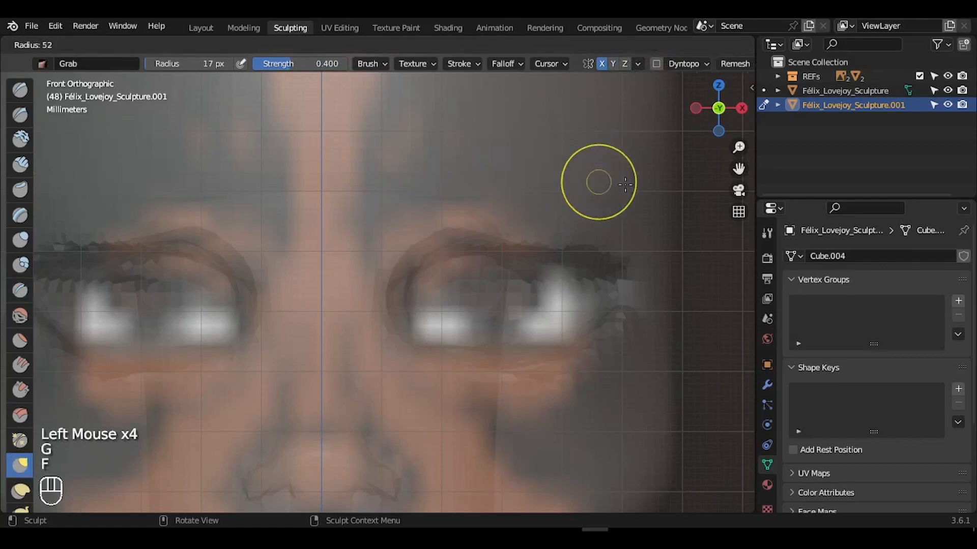
{"action": "left_click", "coordinate": [630, 184]}
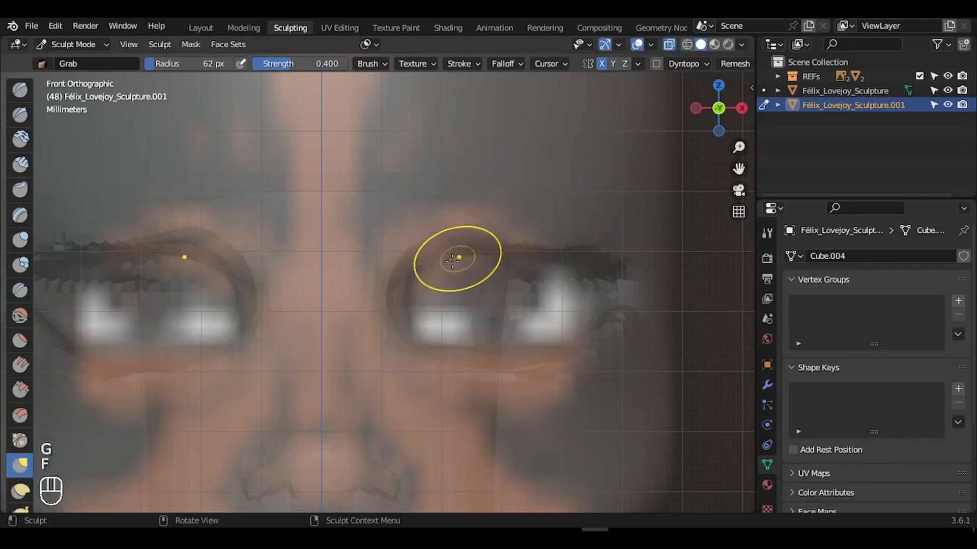
- Reshape the upper eyelid with the Grab brush at 105 px radius
{"action": "left_click_drag", "start_coordinate": [446, 258], "coordinate": [448, 278]}
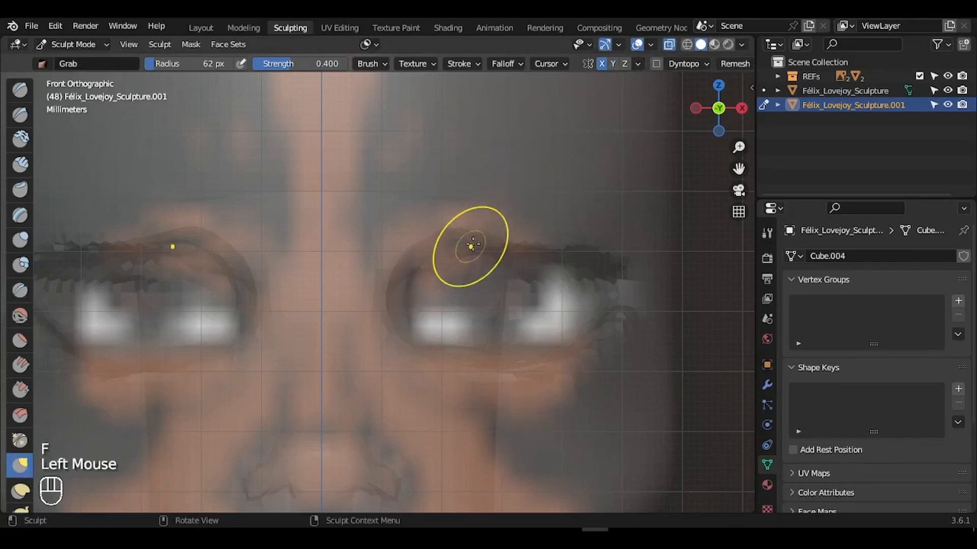
{"action": "key", "text": "ctrl+z"}
{"action": "key", "text": "f"}
{"action": "left_click", "coordinate": [450, 257]}
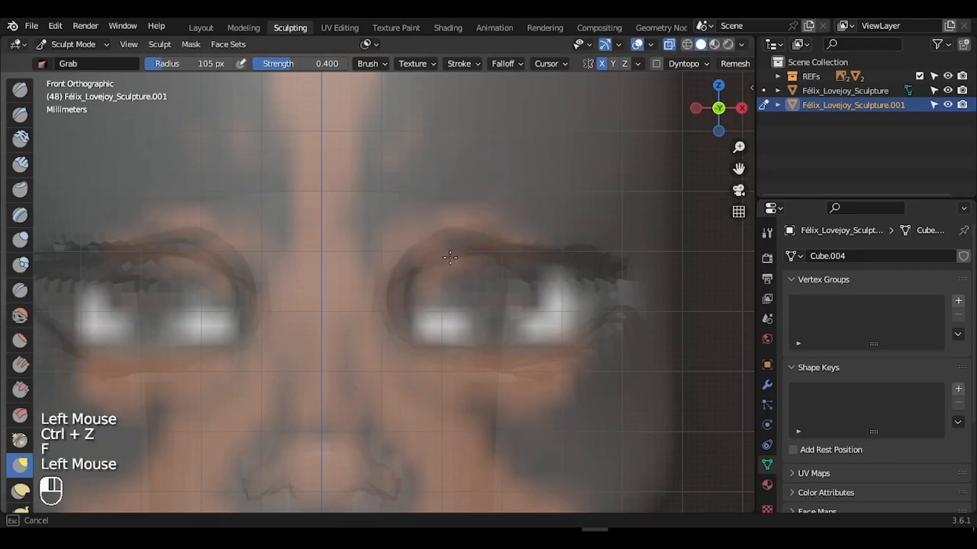
{"action": "left_click_drag", "start_coordinate": [453, 273], "coordinate": [421, 281]}
{"action": "left_click_drag", "start_coordinate": [406, 281], "coordinate": [402, 293]}
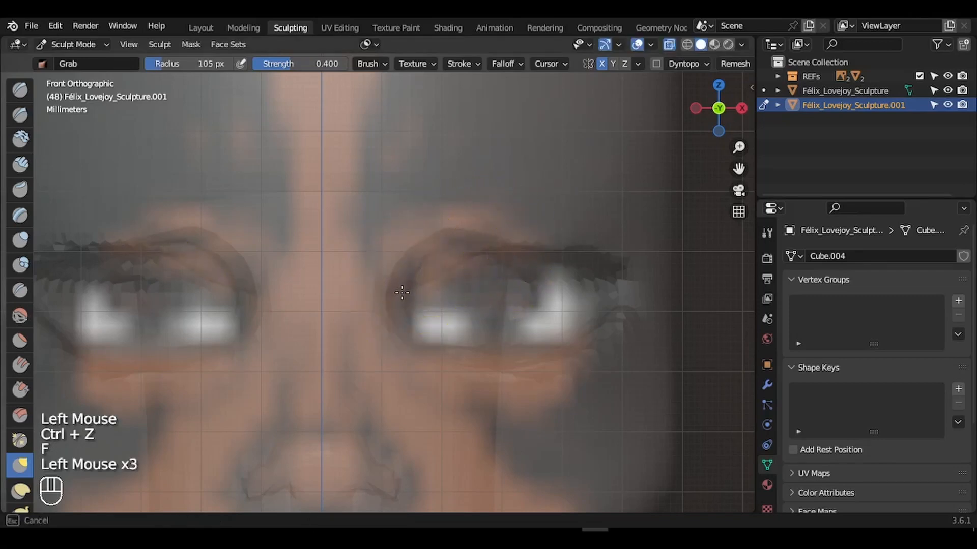
{"action": "left_click_drag", "start_coordinate": [476, 230], "coordinate": [475, 254]}
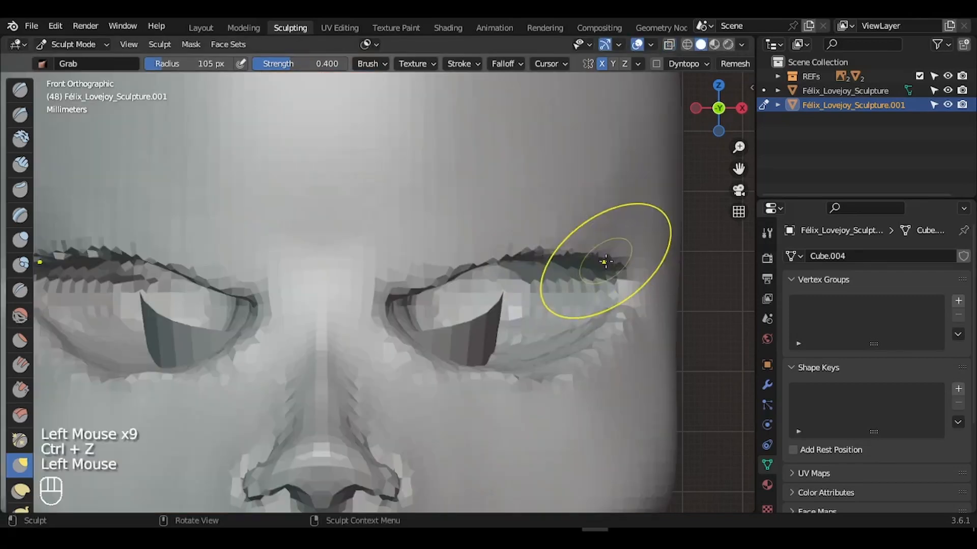
{"action": "left_click_drag", "start_coordinate": [606, 258], "coordinate": [617, 275]}
{"action": "left_click_drag", "start_coordinate": [550, 250], "coordinate": [548, 259]}
{"action": "left_click_drag", "start_coordinate": [426, 285], "coordinate": [422, 278]}
- Raise and refine the lower eyelid with the brush at 112 px
{"action": "key", "text": "f"}
{"action": "left_click", "coordinate": [555, 325]}
{"action": "key", "text": "f"}
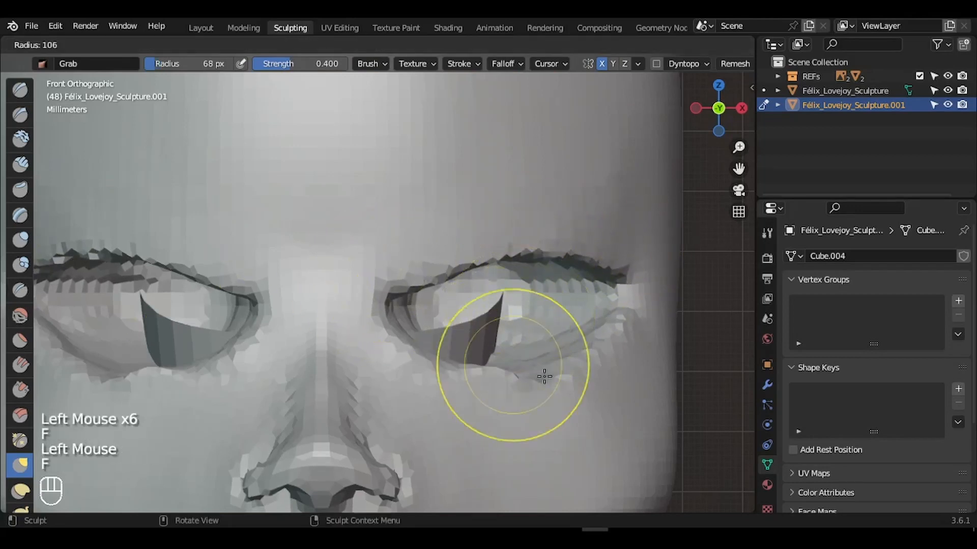
{"action": "left_click", "coordinate": [545, 375]}
{"action": "left_click_drag", "start_coordinate": [534, 375], "coordinate": [534, 367]}
{"action": "left_click_drag", "start_coordinate": [605, 336], "coordinate": [604, 326]}
{"action": "left_click_drag", "start_coordinate": [458, 374], "coordinate": [436, 357]}
{"action": "key", "text": "f"}
{"action": "left_click_drag", "start_coordinate": [551, 374], "coordinate": [552, 368]}
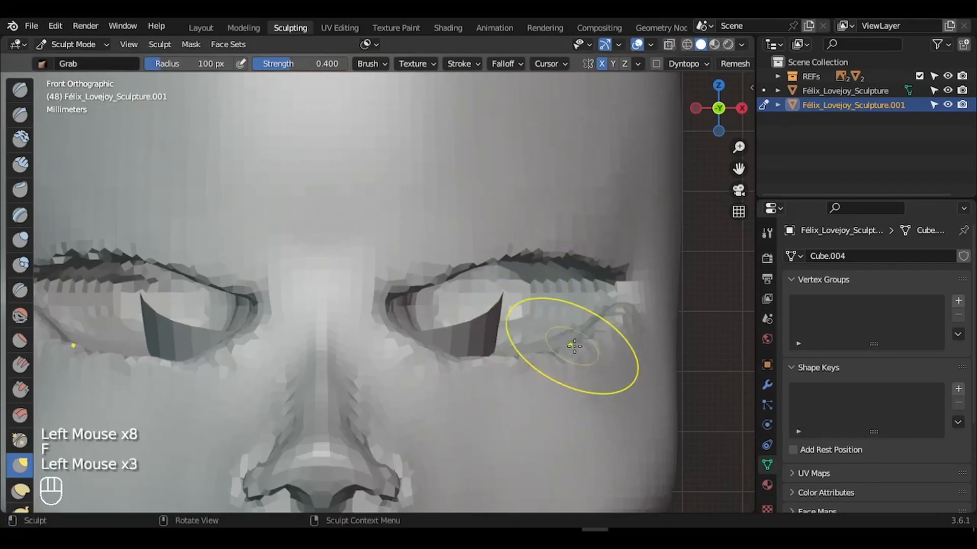
{"action": "left_click_drag", "start_coordinate": [571, 356], "coordinate": [570, 350]}
{"action": "key", "text": "f"}
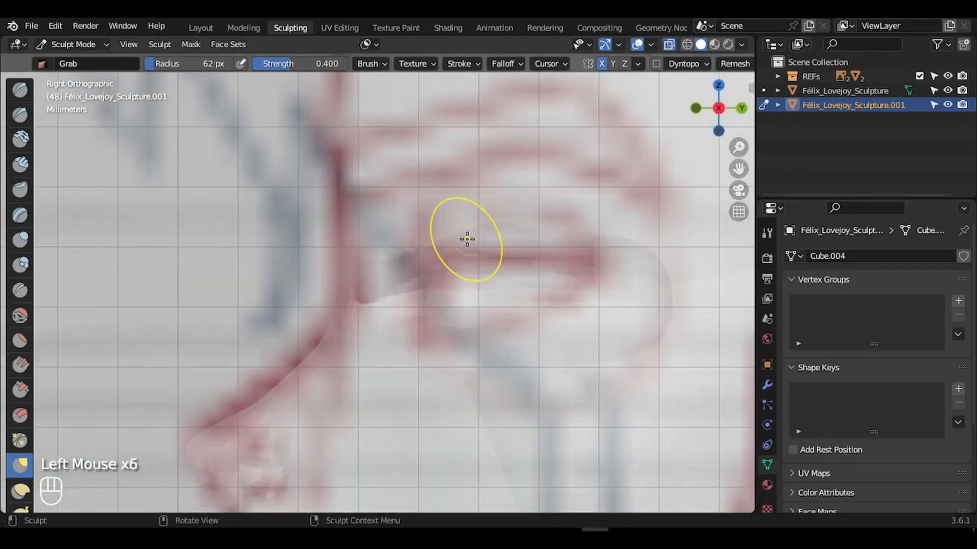
- In the right side view, reshape the eyelid profile, nose bridge and nose to match the reference
{"action": "key", "text": "f"}
{"action": "left_click", "coordinate": [669, 46]}
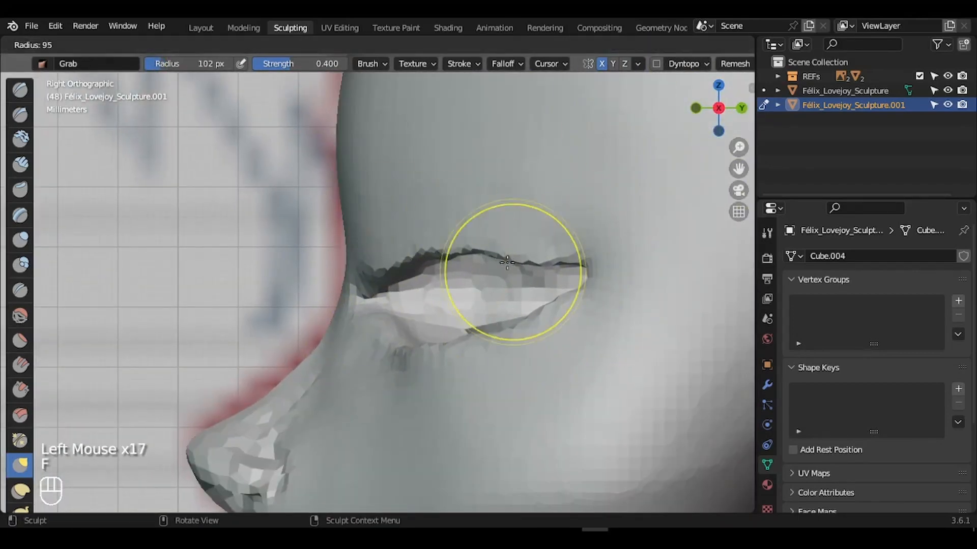
{"action": "key", "text": "f"}
{"action": "left_click_drag", "start_coordinate": [518, 258], "coordinate": [518, 254]}
{"action": "key", "text": "f"}
{"action": "key", "text": "ctrl+z"}
{"action": "key", "text": "ctrl+z"}
{"action": "left_click_drag", "start_coordinate": [351, 274], "coordinate": [345, 275]}
{"action": "key", "text": "f"}
{"action": "left_click", "coordinate": [322, 362]}
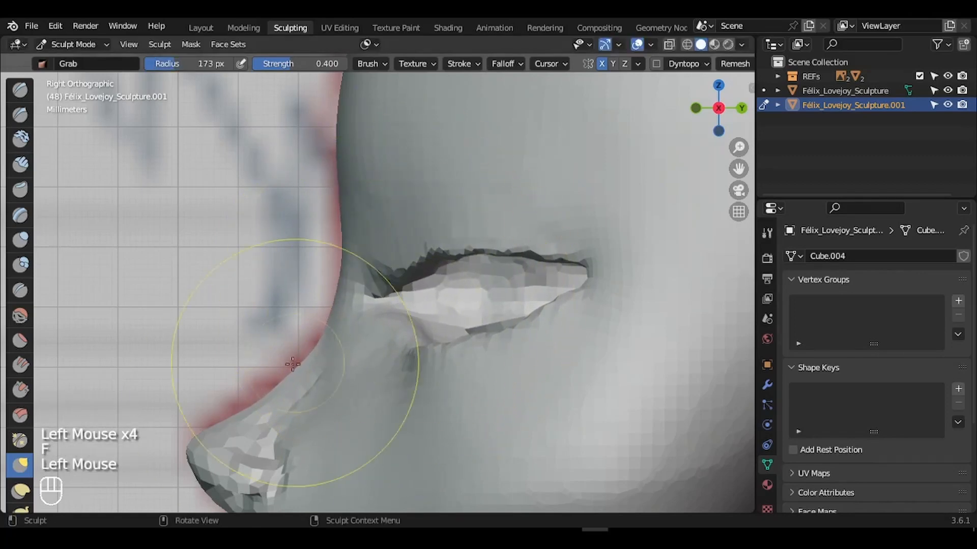
{"action": "left_click_drag", "start_coordinate": [323, 362], "coordinate": [318, 358]}
{"action": "key", "text": "f"}
{"action": "key", "text": "f"}
{"action": "left_click", "coordinate": [399, 325]}
- Zoom out to review the whole head and return to the front view
{"action": "mouse_move", "coordinate": [702, 117]}
{"action": "left_mouse_down"}
{"action": "mouse_move", "coordinate": [781, 146]}
{"action": "mouse_move", "coordinate": [816, 137]}
{"action": "mouse_move", "coordinate": [798, 188]}
{"action": "left_mouse_up"}
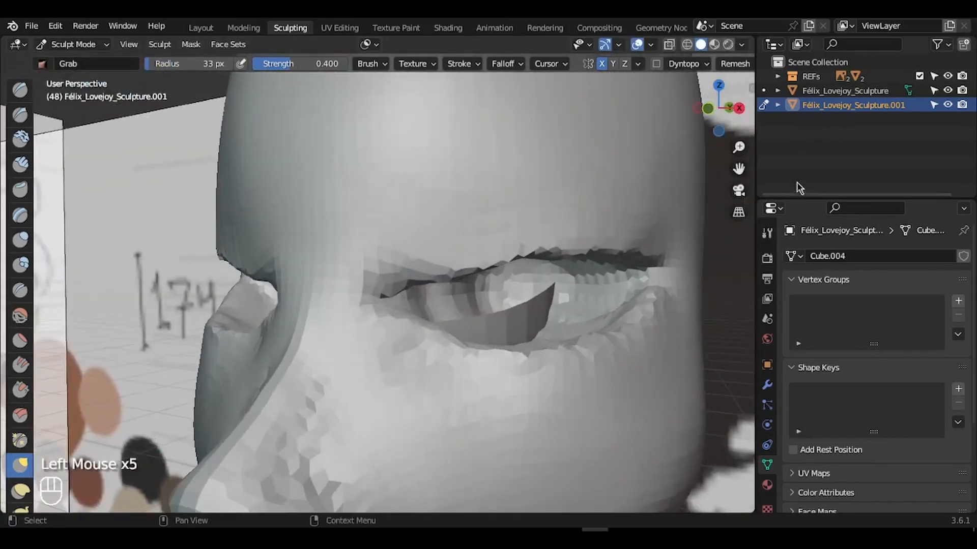
{"action": "left_click_drag", "start_coordinate": [739, 148], "coordinate": [722, 249]}
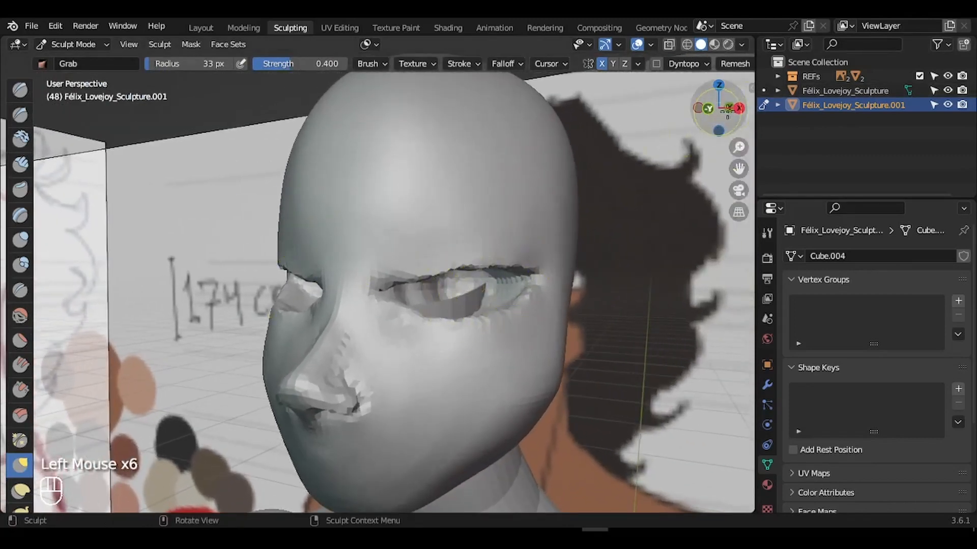
{"action": "left_click", "coordinate": [707, 108]}
{"action": "key", "text": "ctrl+Tab"}
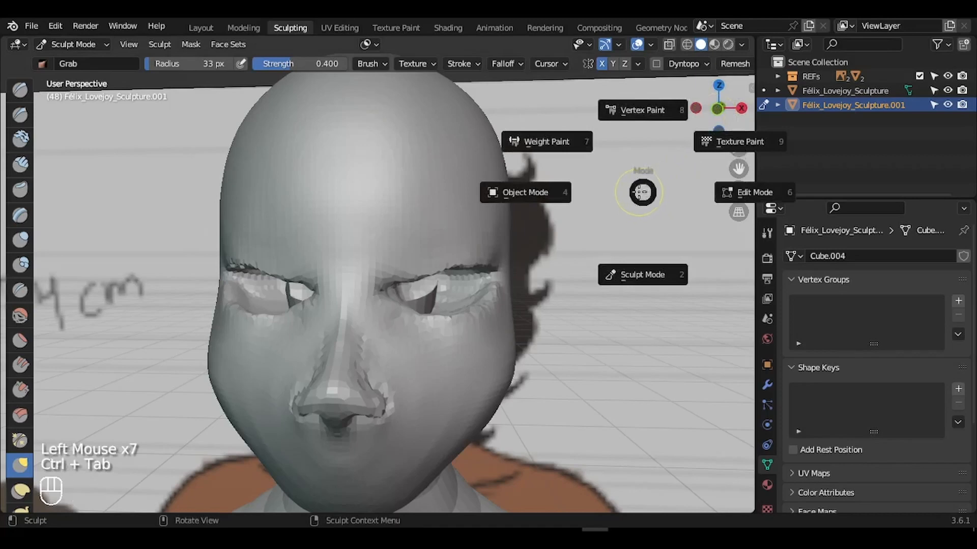
- Return to Object Mode and add a UV Sphere in the front view
{"action": "left_click", "coordinate": [508, 193]}
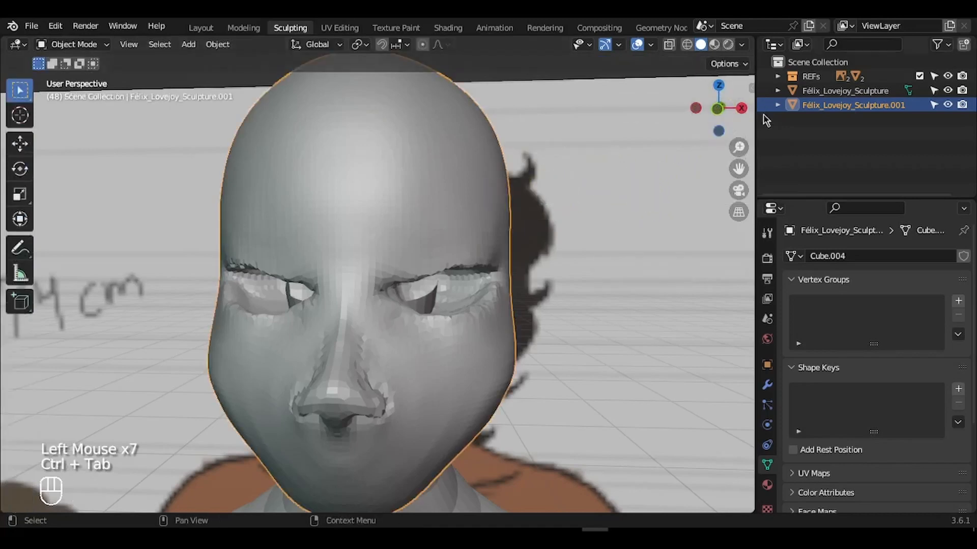
{"action": "left_click", "coordinate": [717, 108]}
{"action": "left_click_drag", "start_coordinate": [738, 147], "coordinate": [709, 351]}
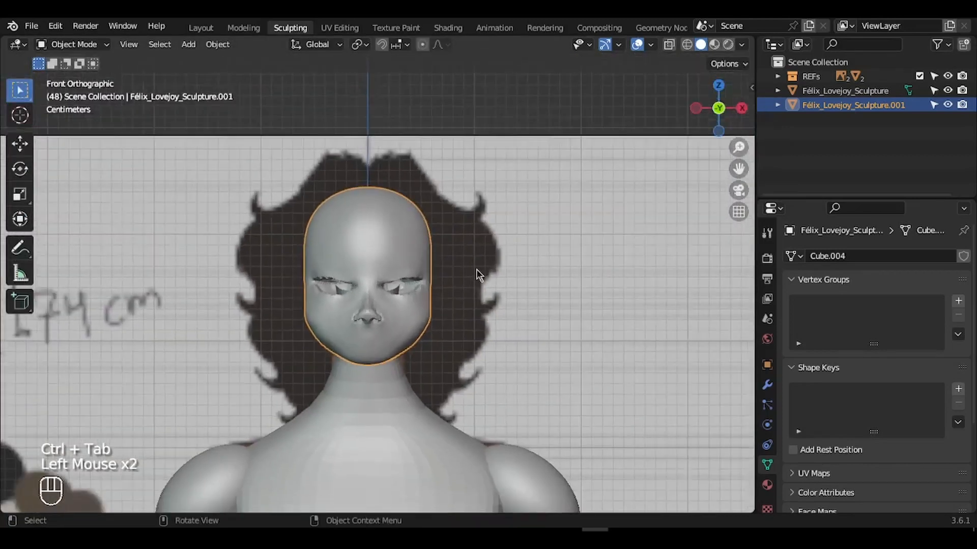
{"action": "key", "text": "shift+a"}
{"action": "mouse_move", "coordinate": [464, 246]}
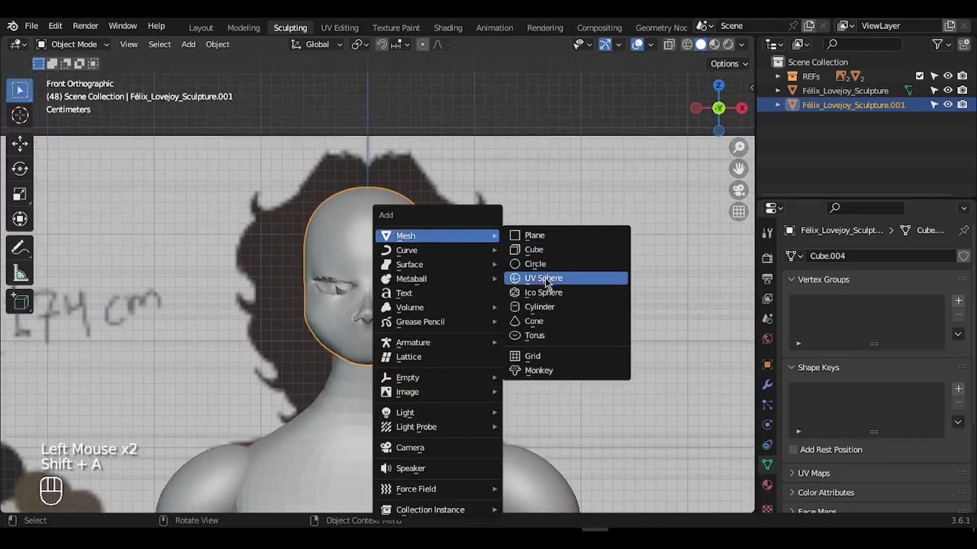
{"action": "left_click", "coordinate": [526, 277]}
- Move the new sphere toward the head and scale it down
{"action": "left_click_drag", "start_coordinate": [739, 146], "coordinate": [716, 387]}
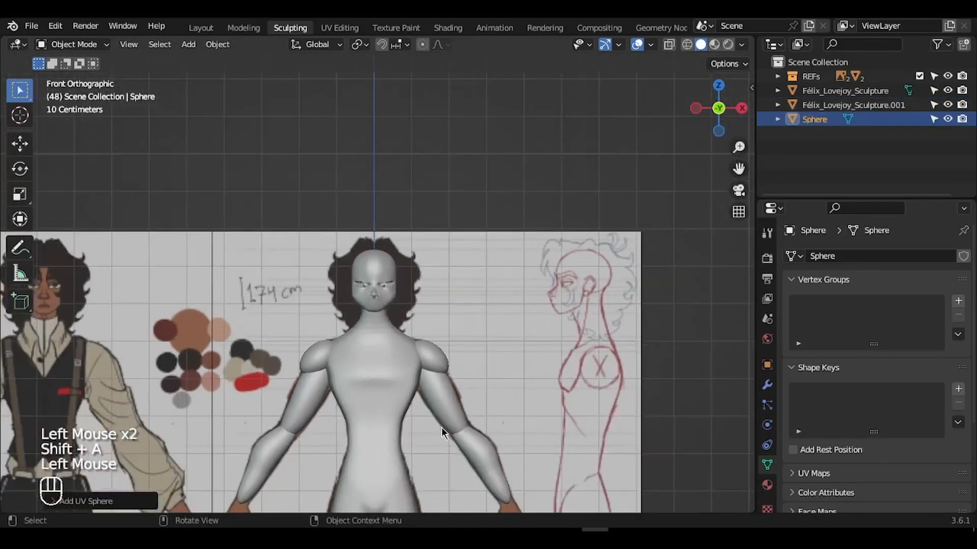
{"action": "key", "text": "g"}
{"action": "left_click", "coordinate": [394, 349]}
{"action": "key", "text": "g"}
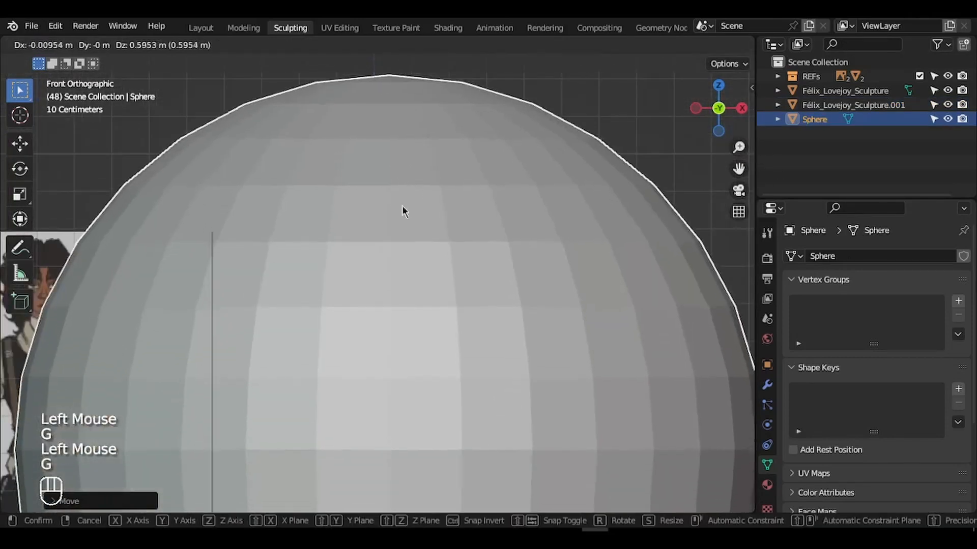
{"action": "left_click", "coordinate": [407, 213]}
{"action": "key", "text": "s"}
{"action": "left_click", "coordinate": [402, 399]}
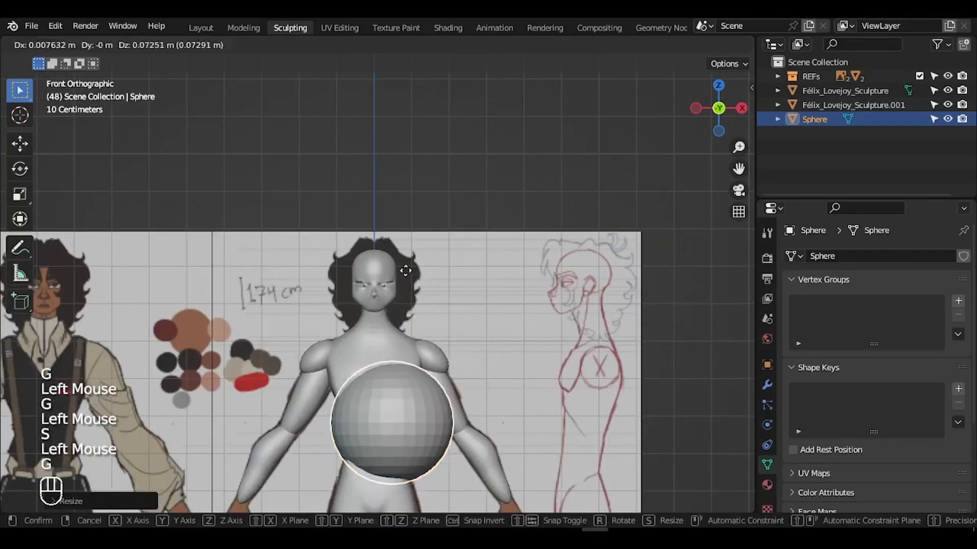
- Shrink the sphere further, place it beside the eye and frame the view on it
{"action": "key", "text": "g"}
{"action": "left_click", "coordinate": [411, 211]}
{"action": "key", "text": "s"}
{"action": "left_click", "coordinate": [420, 307]}
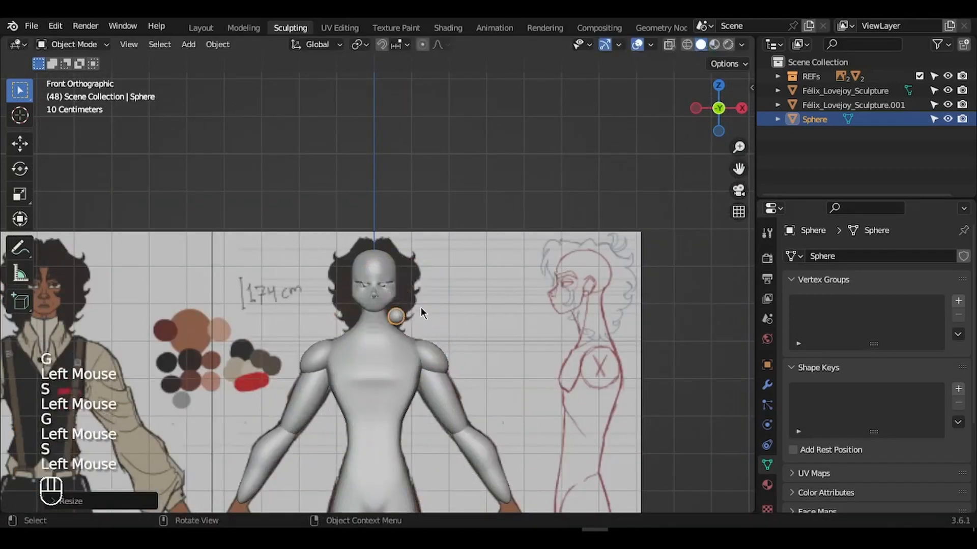
{"action": "key", "text": "g"}
{"action": "left_click", "coordinate": [409, 274]}
{"action": "key", "text": "KP_Decimal"}
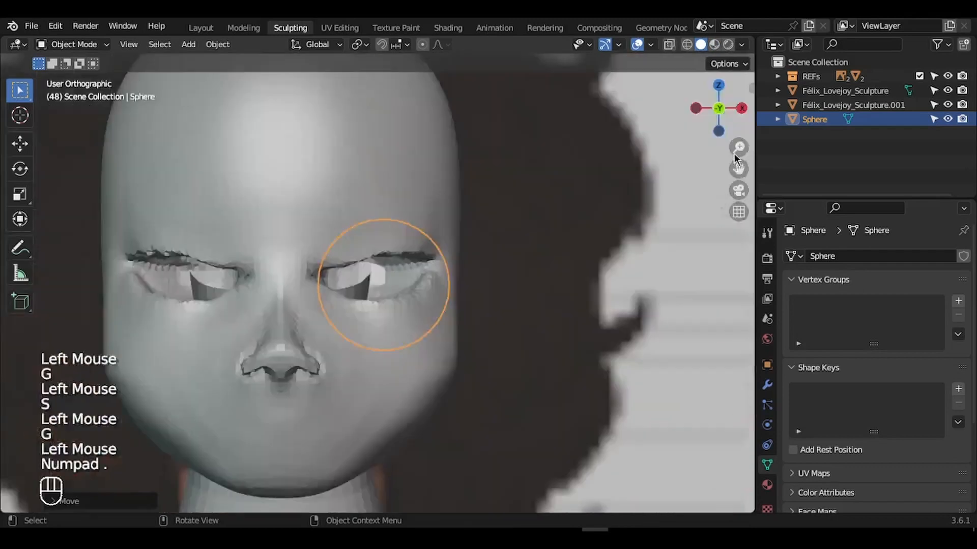
{"action": "left_click_drag", "start_coordinate": [739, 148], "coordinate": [737, 166]}
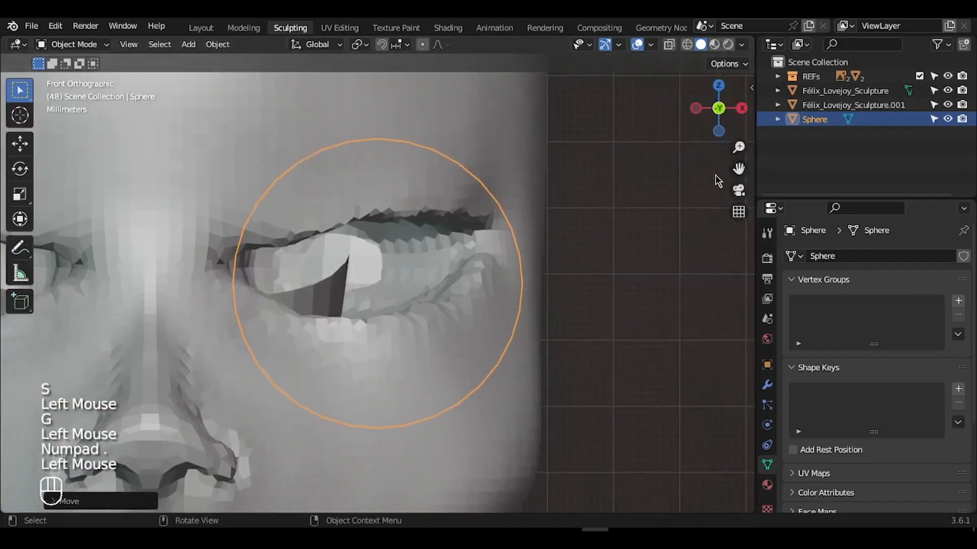
- In the right side view, move the sphere into the socket, rotate it 90° and scale it down
{"action": "key", "text": "KP_3"}
{"action": "middle_click_drag", "start_coordinate": [595, 219], "coordinate": [836, 250], "text": "shift"}
{"action": "key", "text": "g"}
{"action": "left_click", "coordinate": [331, 258]}
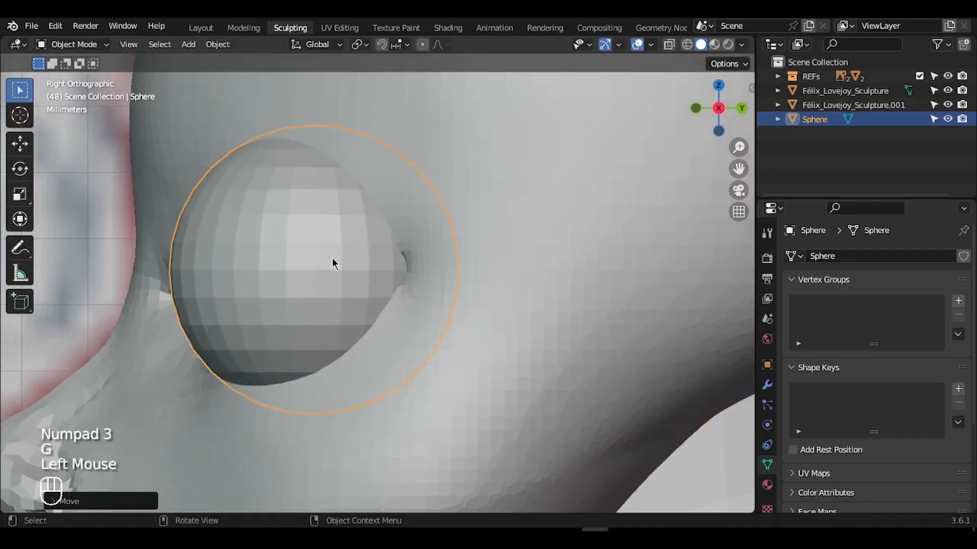
{"action": "key", "text": "r"}
{"action": "key", "text": "9"}
{"action": "key", "text": "0"}
{"action": "key", "text": "Return"}
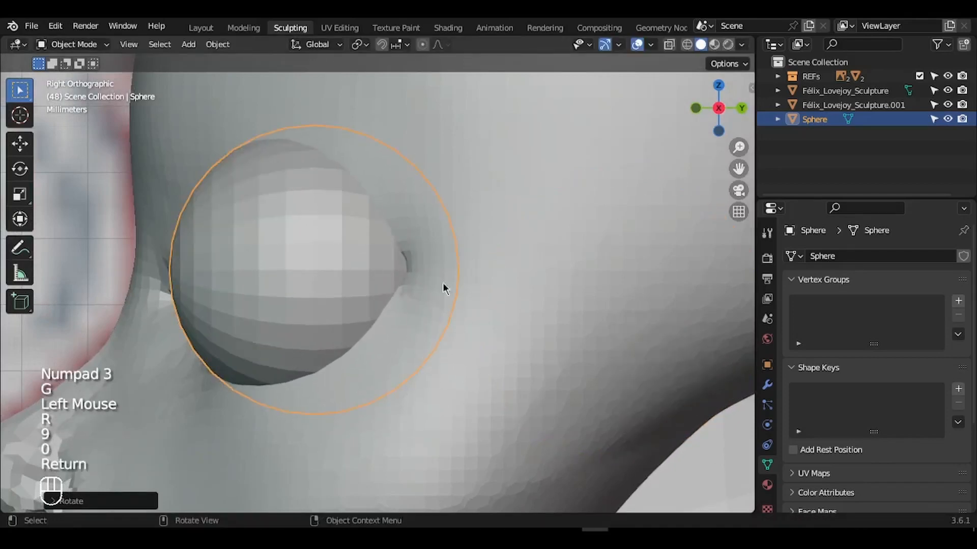
{"action": "key", "text": "s"}
{"action": "left_click", "coordinate": [533, 319]}
- Center the eyeball in the socket from the front, then select and hide the head
{"action": "key", "text": "KP_1"}
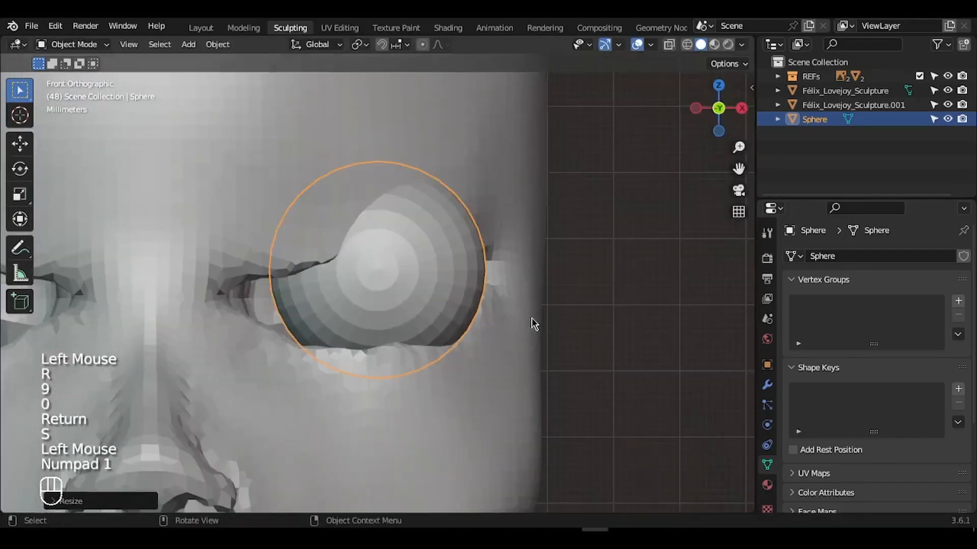
{"action": "key", "text": "g"}
{"action": "left_click", "coordinate": [615, 304]}
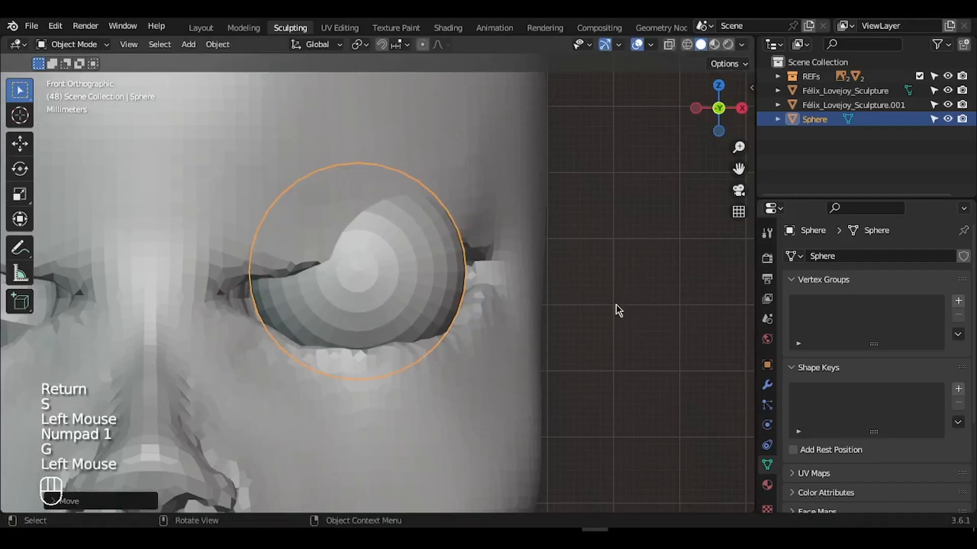
{"action": "middle_click_drag", "start_coordinate": [615, 304], "coordinate": [614, 300]}
{"action": "key", "text": "KP_1"}
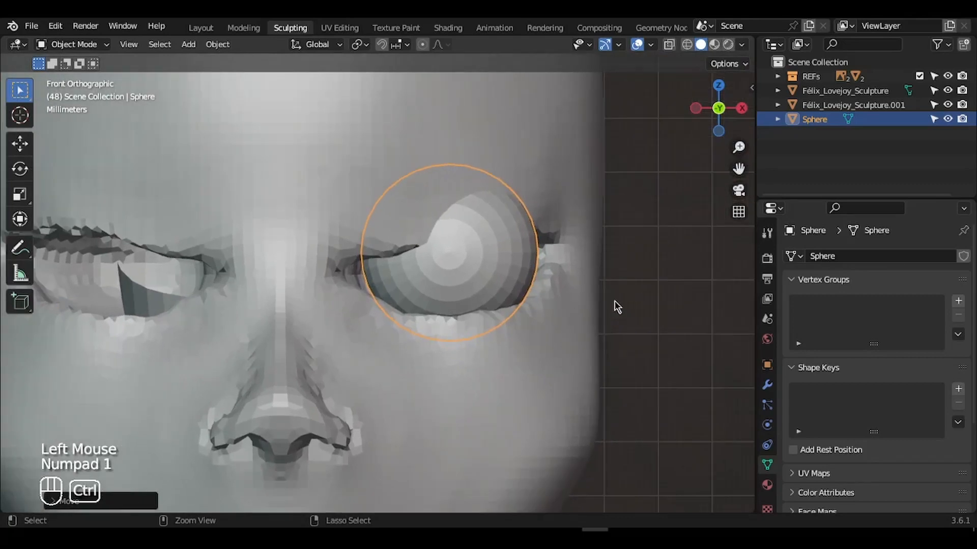
{"action": "left_click", "coordinate": [560, 156]}
{"action": "key", "text": "h"}
{"action": "middle_click_drag", "start_coordinate": [560, 156], "coordinate": [560, 155], "text": "ctrl"}
- Hide the cylinder sculpture and the eyeball sphere to inspect the front face reference
{"action": "left_click", "coordinate": [393, 330]}
{"action": "key", "text": "h"}
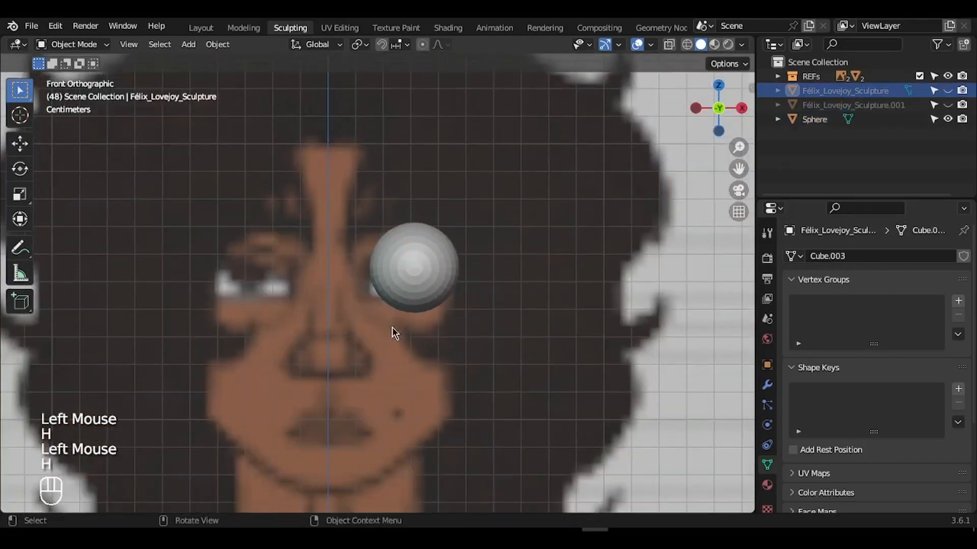
{"action": "middle_click_drag", "start_coordinate": [394, 332], "coordinate": [399, 365], "text": "ctrl"}
{"action": "triple_click", "coordinate": [398, 364]}
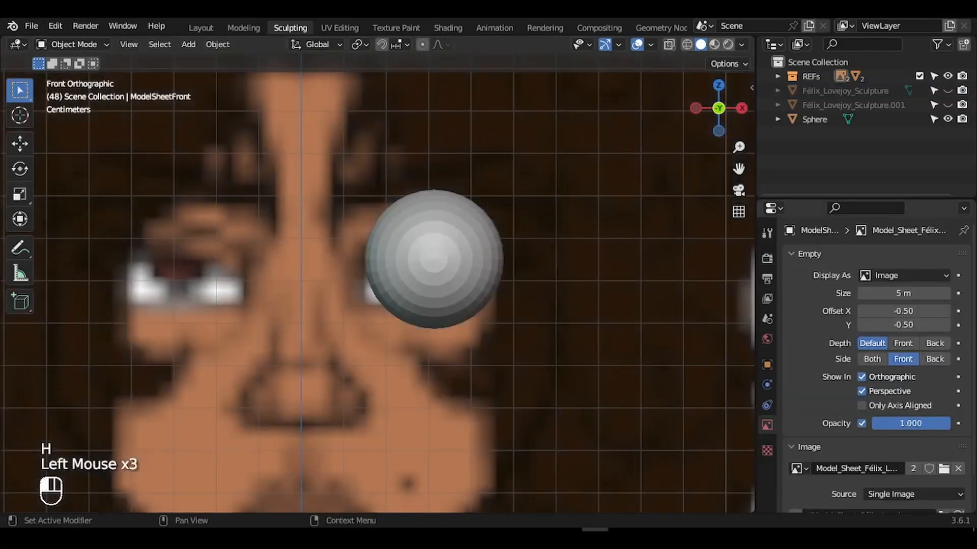
{"action": "left_click", "coordinate": [444, 294]}
{"action": "key", "text": "h"}
{"action": "middle_click_drag", "start_coordinate": [444, 291], "coordinate": [444, 291], "text": "ctrl"}
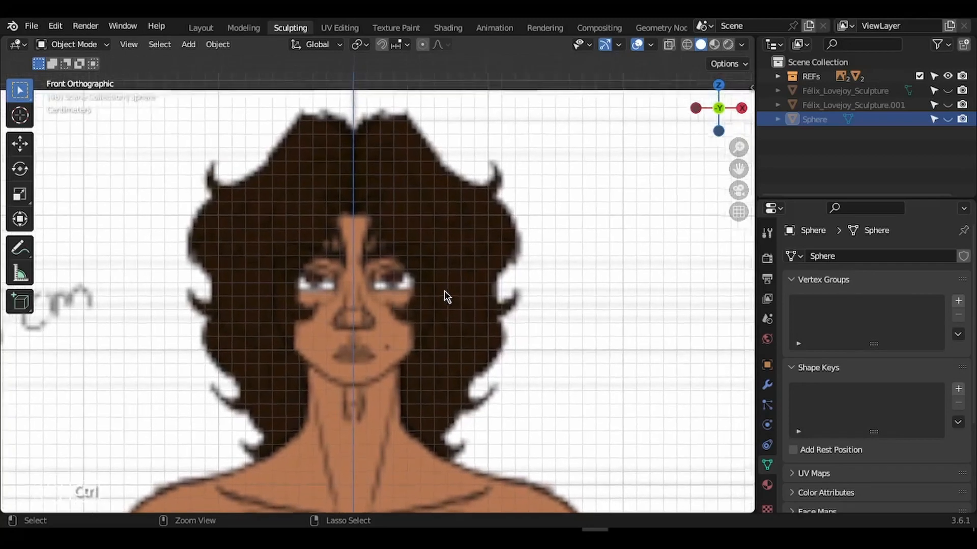
{"action": "scroll", "coordinate": [444, 290], "scroll_direction": "up", "scroll_amount": 5}
- Compare the sphere against the reference eyes by restoring and hiding it again
{"action": "key", "text": "ctrl+z"}
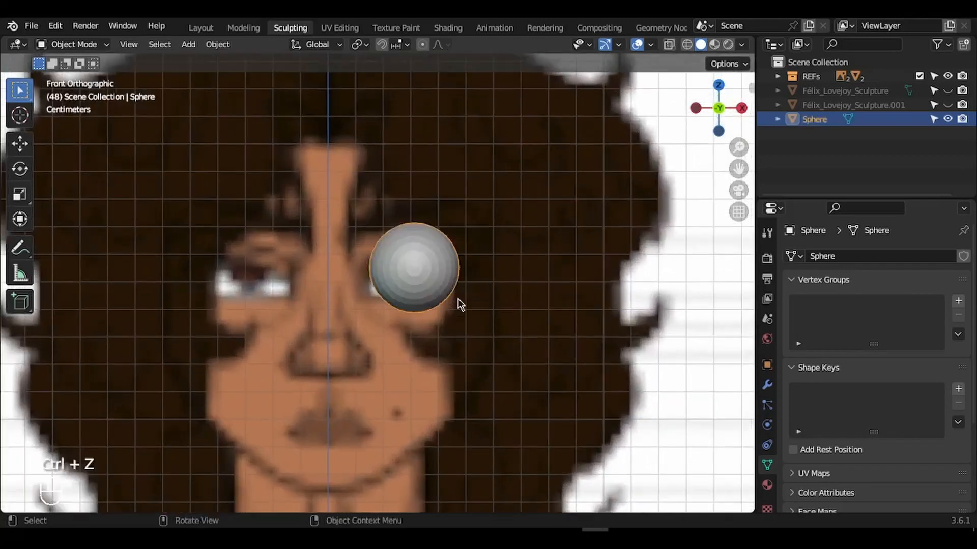
{"action": "key", "text": "h"}
{"action": "middle_click_drag", "start_coordinate": [399, 313], "coordinate": [398, 314], "text": "ctrl"}
{"action": "scroll", "coordinate": [398, 313], "scroll_direction": "down", "scroll_amount": 4, "text": "ctrl"}
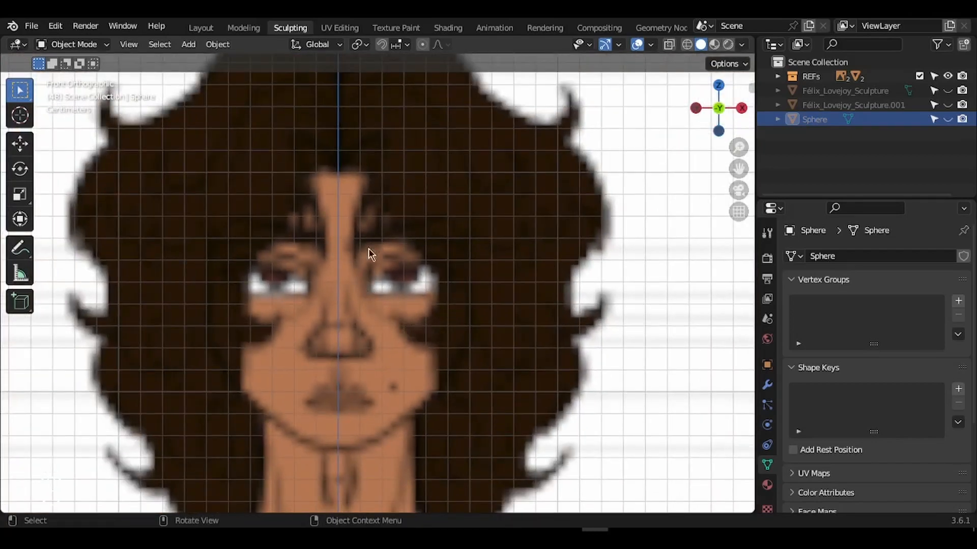
{"action": "key", "text": "ctrl+z"}
- Enlarge the eyeball sphere and centre it over the right-hand reference eye
{"action": "key", "text": "s"}
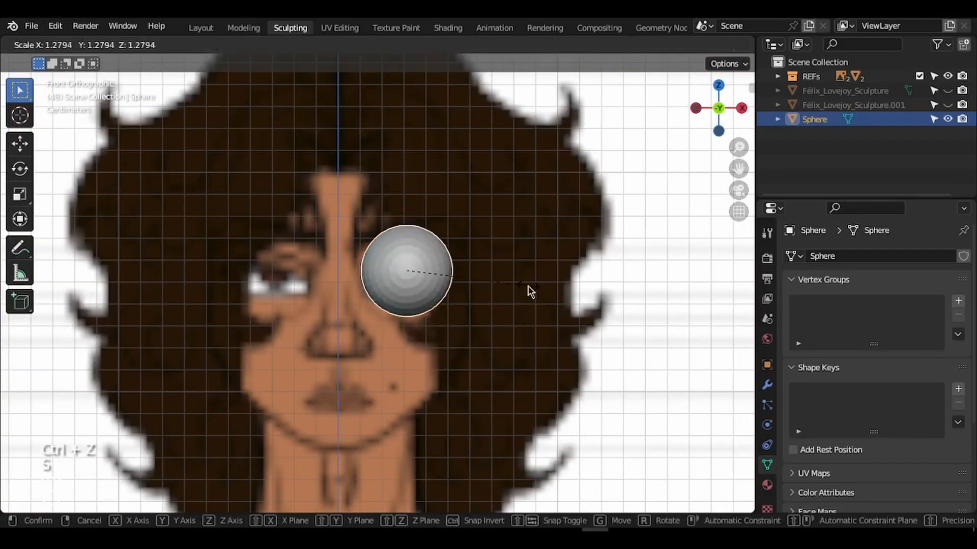
{"action": "left_click", "coordinate": [527, 288]}
{"action": "key", "text": "g"}
{"action": "left_click", "coordinate": [529, 291]}
{"action": "key", "text": "s"}
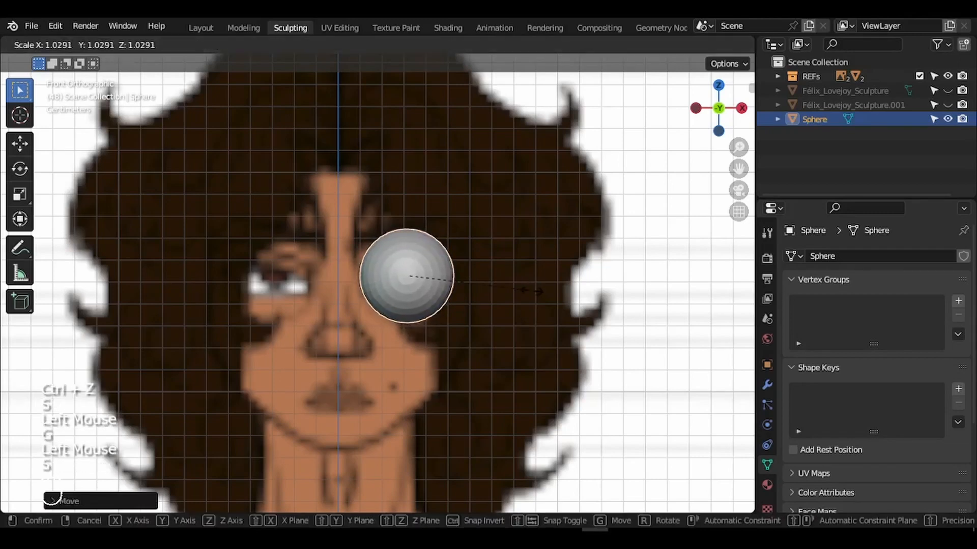
{"action": "left_click", "coordinate": [534, 297]}
{"action": "scroll", "coordinate": [532, 291], "scroll_direction": "down", "scroll_amount": 3, "text": "ctrl"}
{"action": "scroll", "coordinate": [532, 291], "scroll_direction": "up", "scroll_amount": 3, "text": "ctrl"}
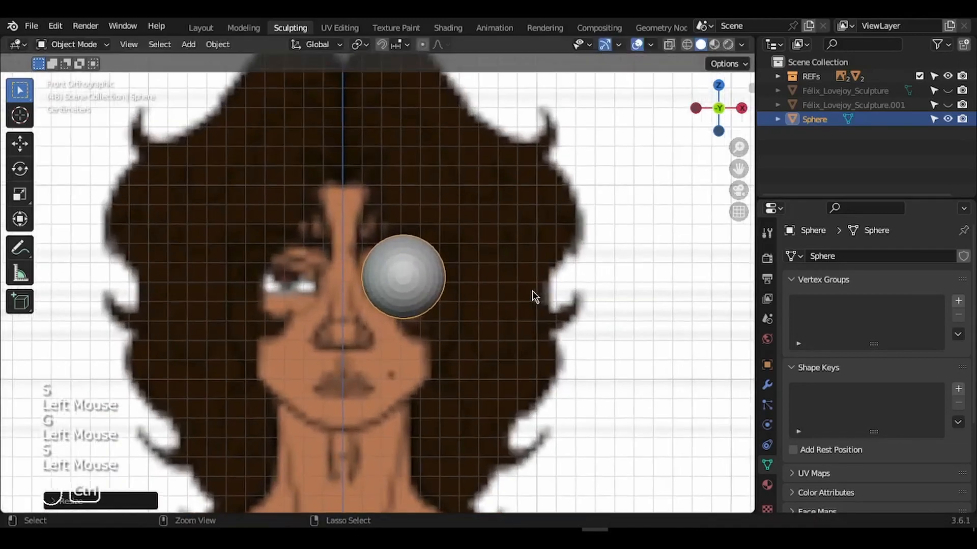
- Make the neck and head sculptures visible again in the Outliner
{"action": "left_click", "coordinate": [947, 91]}
{"action": "left_click", "coordinate": [947, 105]}
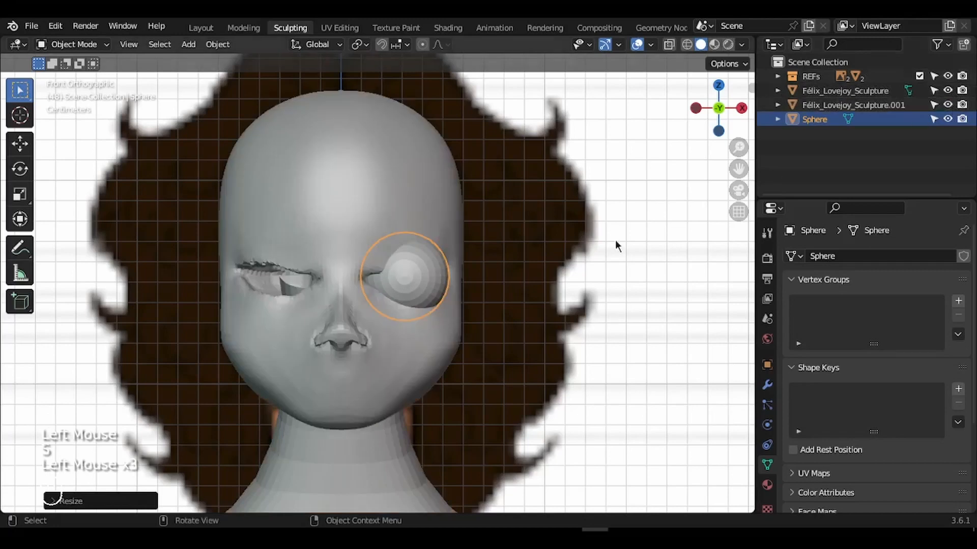
{"action": "scroll", "coordinate": [615, 240], "scroll_direction": "up", "scroll_amount": 2, "text": "ctrl"}
{"action": "scroll", "coordinate": [548, 263], "scroll_direction": "up", "scroll_amount": 2, "text": "ctrl"}
- Slide the eyeball sphere along X and reposition it into the head's eye socket
{"action": "middle_click_drag", "start_coordinate": [548, 263], "coordinate": [547, 262]}
{"action": "key", "text": "g"}
{"action": "key", "text": "x"}
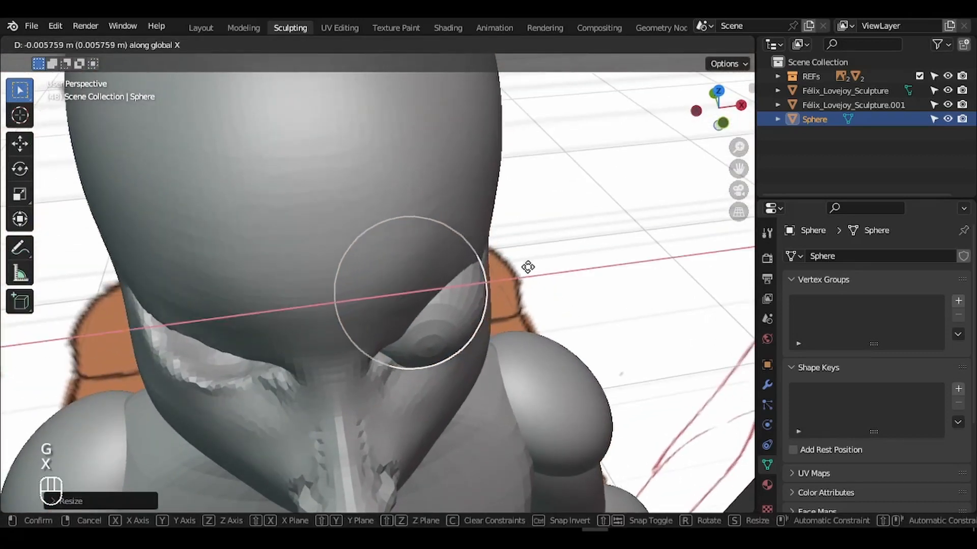
{"action": "left_click", "coordinate": [529, 267]}
{"action": "middle_click_drag", "start_coordinate": [526, 269], "coordinate": [627, 37]}
{"action": "key", "text": "g"}
{"action": "left_click", "coordinate": [531, 269]}
- In front view with X-ray on, fine-tune the sphere's position and size, then disable X-ray
{"action": "key", "text": "KP_1"}
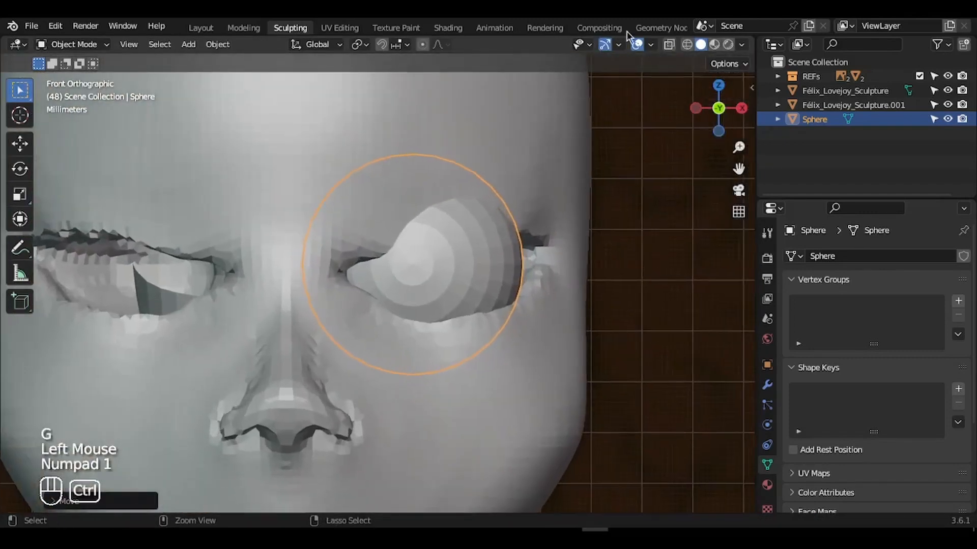
{"action": "left_click", "coordinate": [670, 45]}
{"action": "key", "text": "g"}
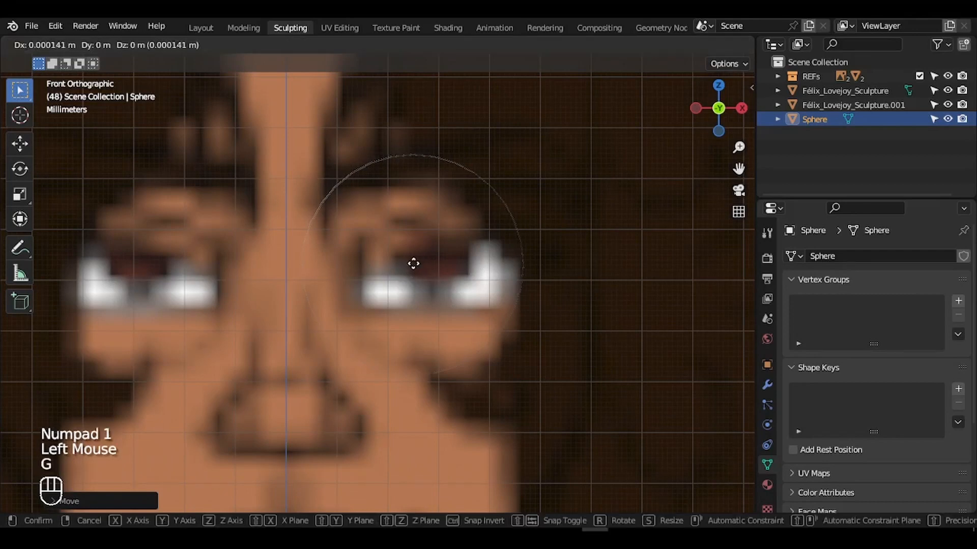
{"action": "left_click", "coordinate": [434, 257]}
{"action": "key", "text": "s"}
{"action": "left_click", "coordinate": [612, 269]}
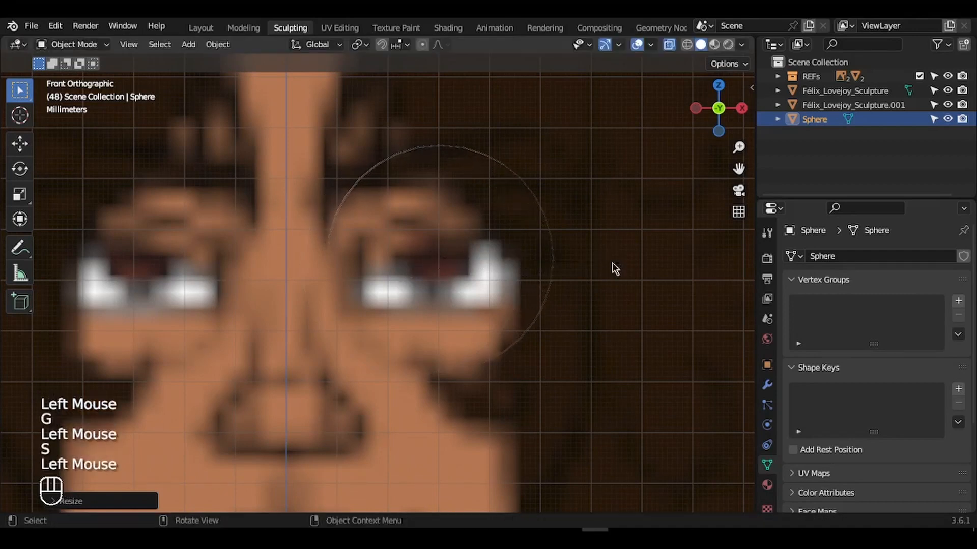
{"action": "key", "text": "g"}
{"action": "left_click", "coordinate": [611, 261]}
{"action": "left_click", "coordinate": [670, 46]}
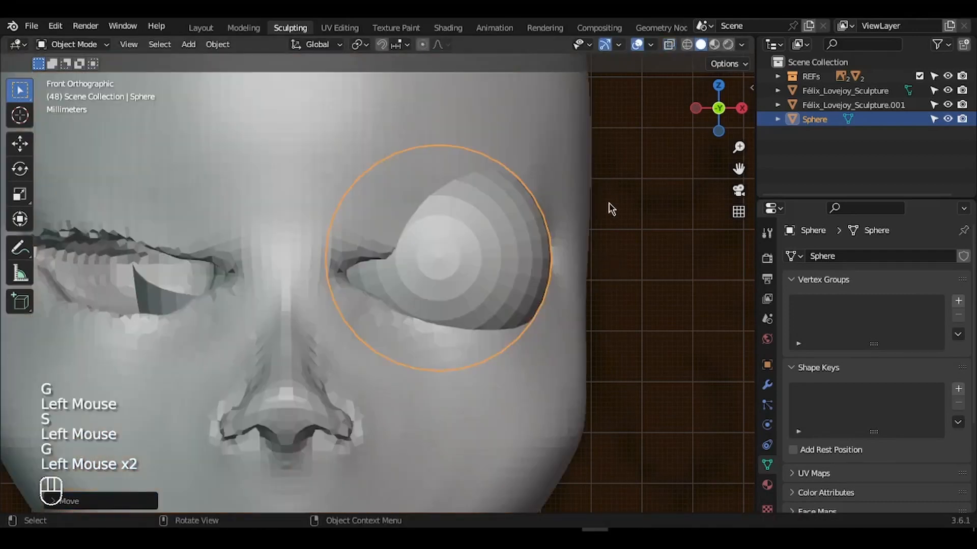
{"action": "middle_click_drag", "start_coordinate": [610, 206], "coordinate": [610, 208]}
{"action": "key", "text": "ctrl+s"}
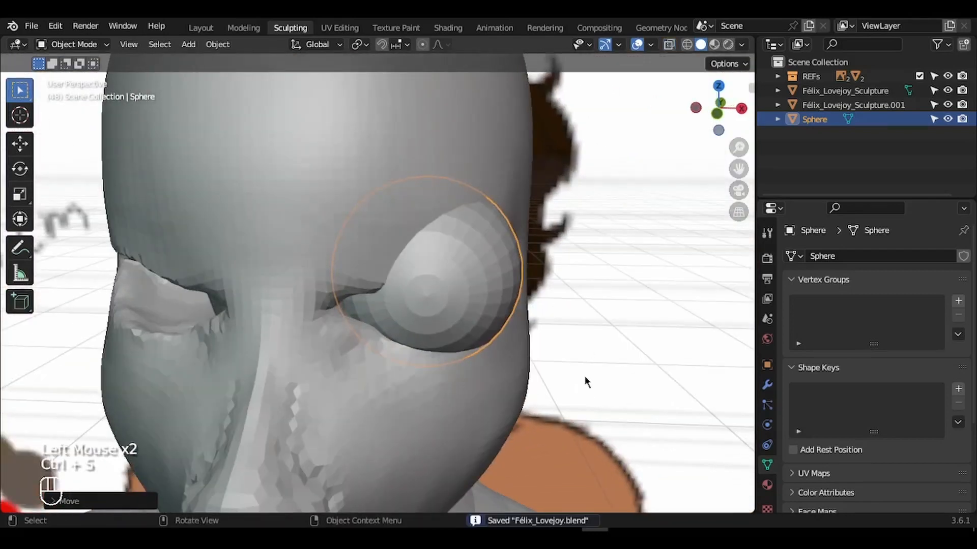
{"action": "left_click_drag", "start_coordinate": [719, 107], "coordinate": [569, 164]}
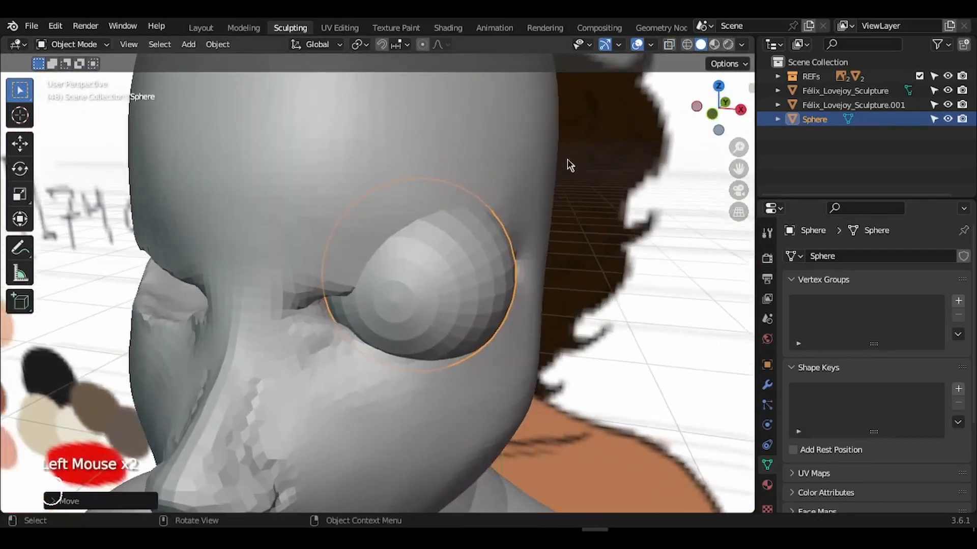
{"action": "left_click", "coordinate": [519, 165]}
{"action": "left_click_drag", "start_coordinate": [739, 150], "coordinate": [712, 229]}
- Switch the head into Sculpt Mode and pull the eye surface with a 125 px Grab brush
{"action": "key", "text": "ctrl+Tab"}
{"action": "left_click", "coordinate": [490, 320]}
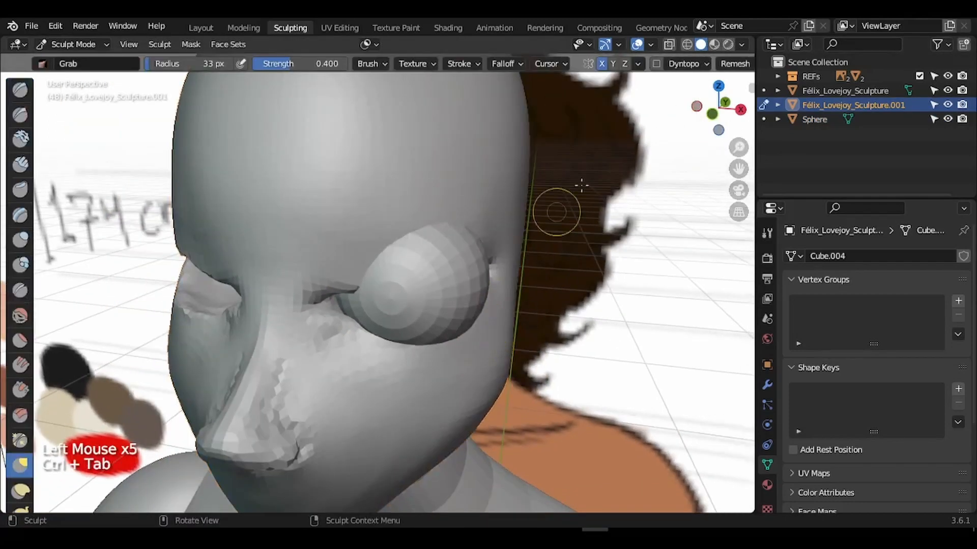
{"action": "mouse_move", "coordinate": [707, 108]}
{"action": "left_mouse_down"}
{"action": "mouse_move", "coordinate": [712, 131]}
{"action": "mouse_move", "coordinate": [682, 84]}
{"action": "left_mouse_up"}
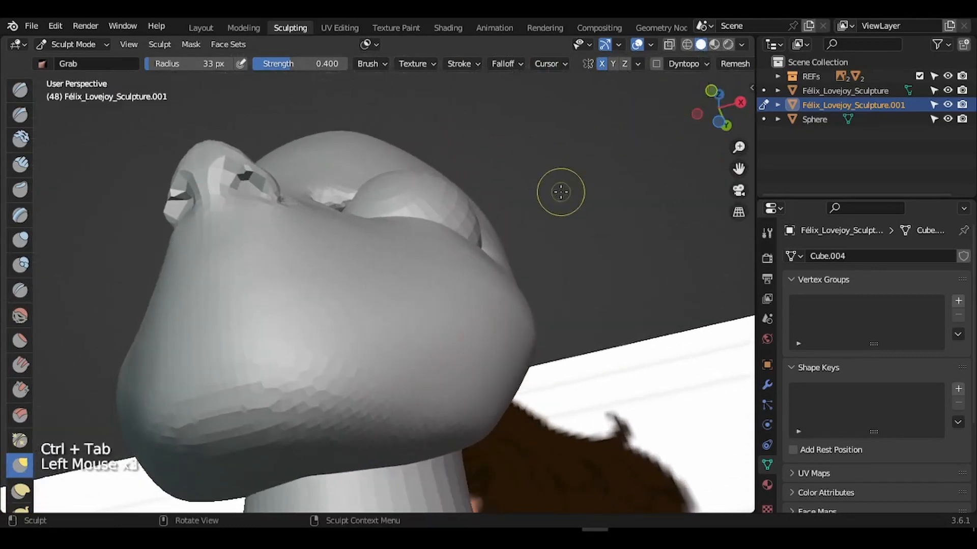
{"action": "key", "text": "f"}
{"action": "left_click", "coordinate": [635, 204]}
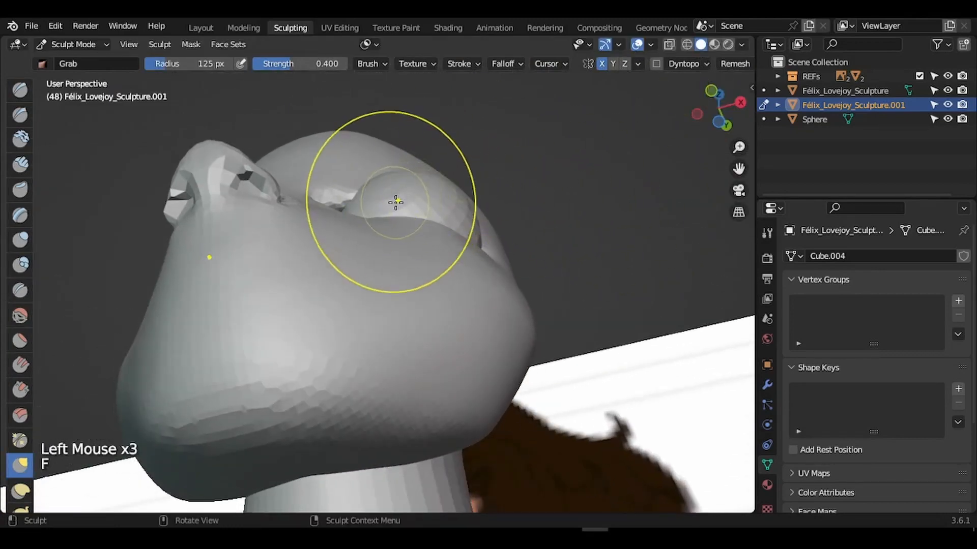
{"action": "left_click_drag", "start_coordinate": [394, 199], "coordinate": [413, 185]}
- With a 212 px Grab brush, reshape the cheek, lift the eyelid over the eyeball, and shape the eye corner
{"action": "key", "text": "f"}
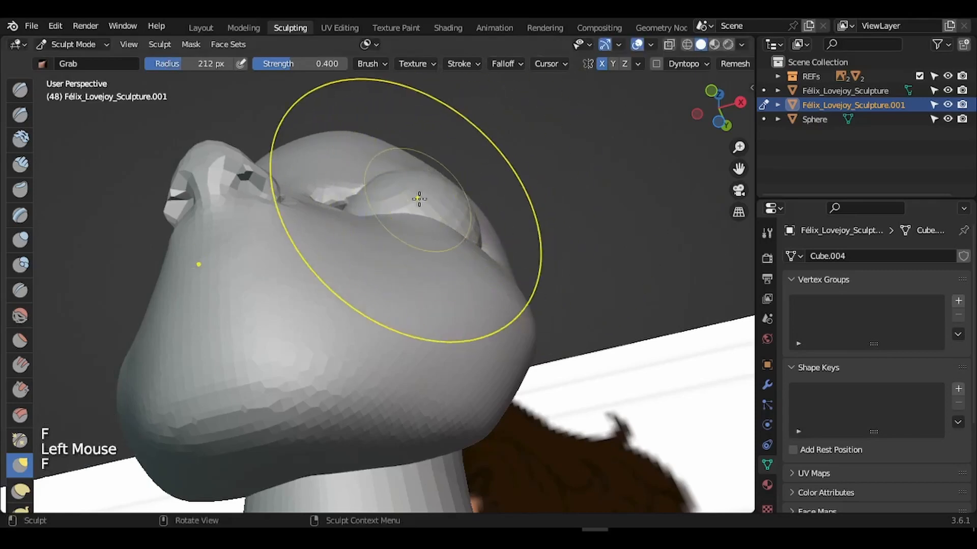
{"action": "left_click", "coordinate": [429, 193]}
{"action": "left_click_drag", "start_coordinate": [443, 191], "coordinate": [388, 196]}
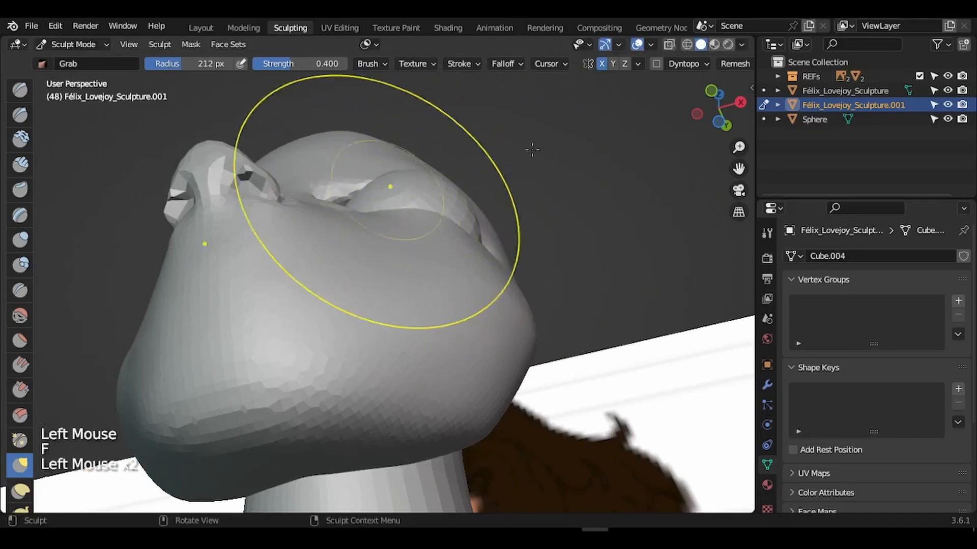
{"action": "mouse_move", "coordinate": [708, 117]}
{"action": "left_mouse_down"}
{"action": "mouse_move", "coordinate": [688, 135]}
{"action": "mouse_move", "coordinate": [707, 129]}
{"action": "left_mouse_up"}
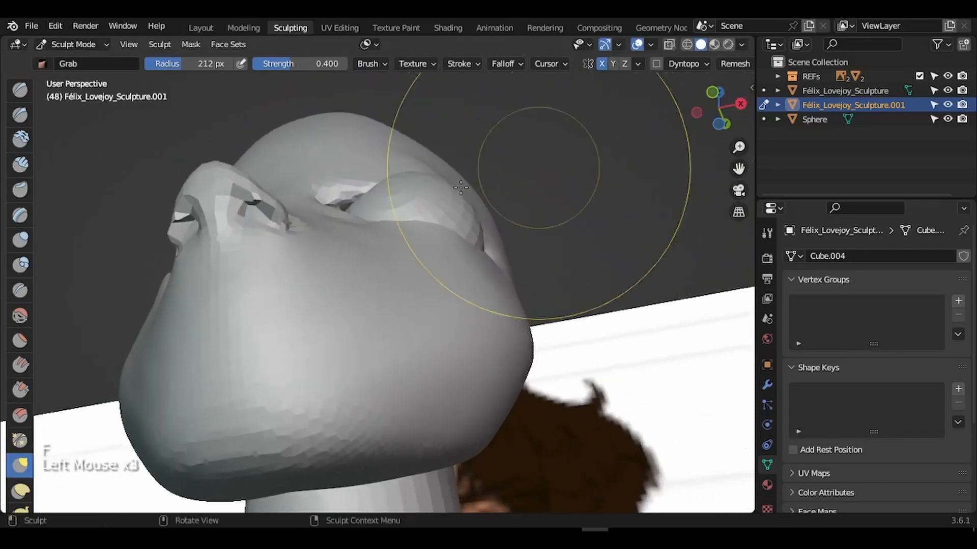
{"action": "left_click_drag", "start_coordinate": [461, 222], "coordinate": [481, 221]}
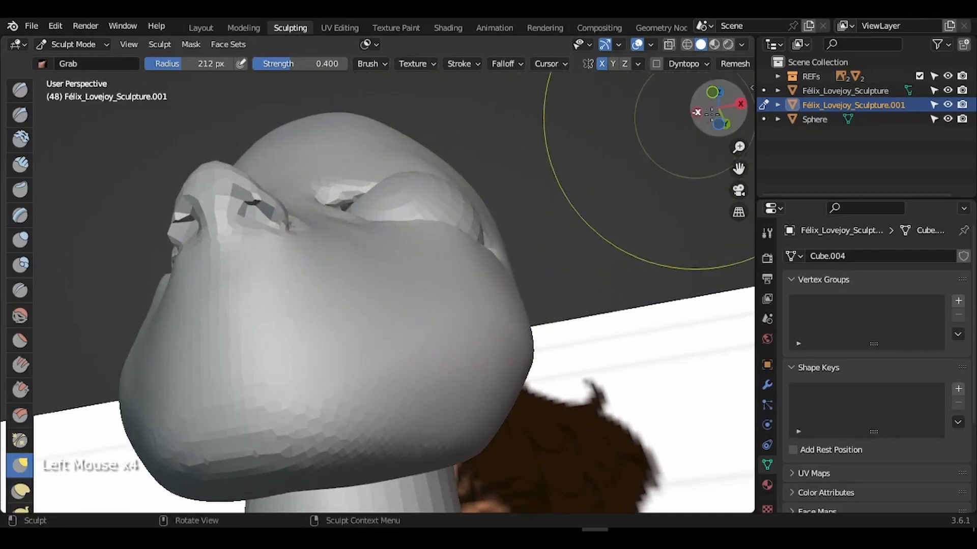
{"action": "left_click_drag", "start_coordinate": [719, 109], "coordinate": [707, 244]}
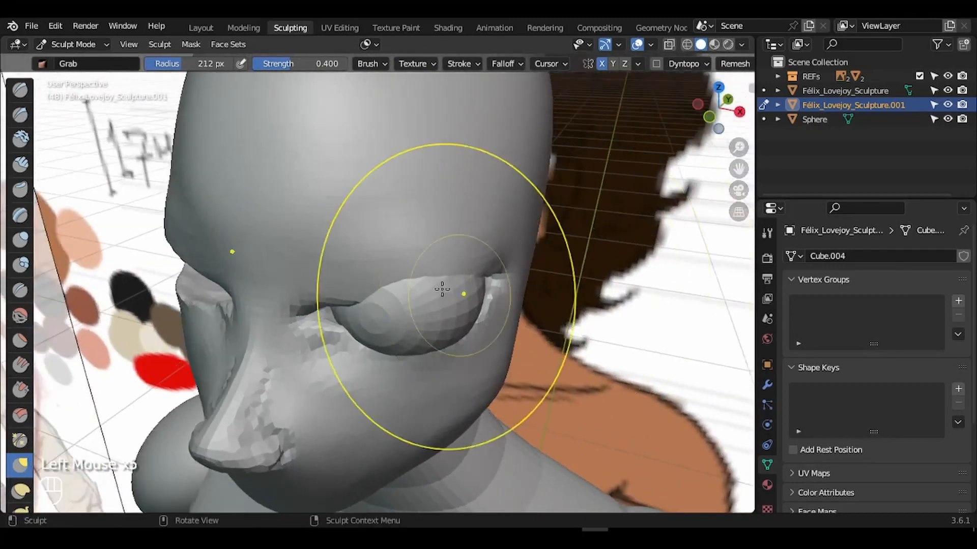
{"action": "left_click_drag", "start_coordinate": [443, 287], "coordinate": [444, 271]}
{"action": "mouse_move", "coordinate": [715, 114]}
{"action": "left_mouse_down"}
{"action": "mouse_move", "coordinate": [656, 93]}
{"action": "mouse_move", "coordinate": [599, 98]}
{"action": "left_mouse_up"}
{"action": "left_click_drag", "start_coordinate": [431, 283], "coordinate": [411, 273]}
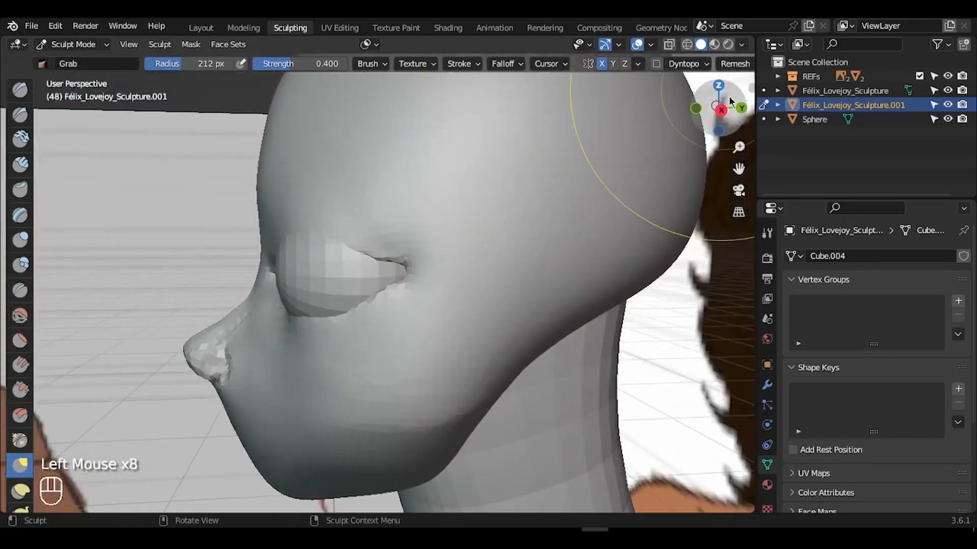
{"action": "mouse_move", "coordinate": [716, 110]}
{"action": "left_mouse_down"}
{"action": "mouse_move", "coordinate": [763, 118]}
{"action": "mouse_move", "coordinate": [794, 104]}
{"action": "mouse_move", "coordinate": [741, 120]}
{"action": "mouse_move", "coordinate": [753, 121]}
{"action": "left_mouse_up"}
- Return to Object Mode and move the eyeball sphere deeper into the socket
{"action": "key", "text": "Tab"}
{"action": "key", "text": "Tab"}
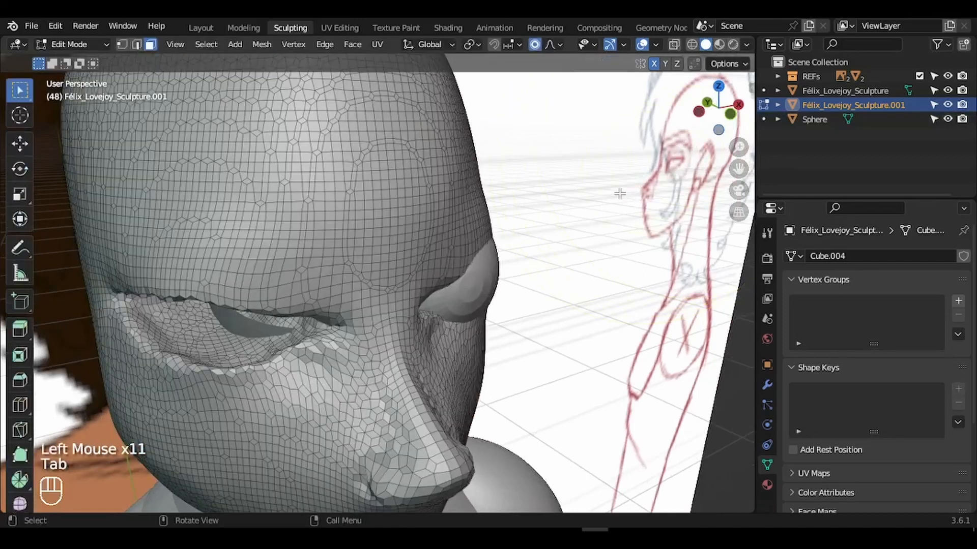
{"action": "key", "text": "ctrl+Tab"}
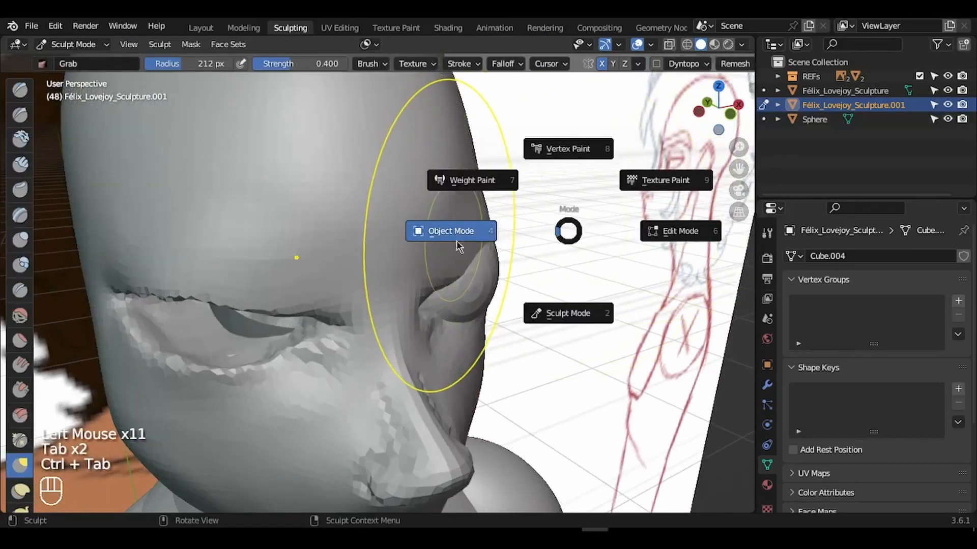
{"action": "left_click", "coordinate": [485, 284]}
{"action": "left_click_drag", "start_coordinate": [749, 106], "coordinate": [603, 212]}
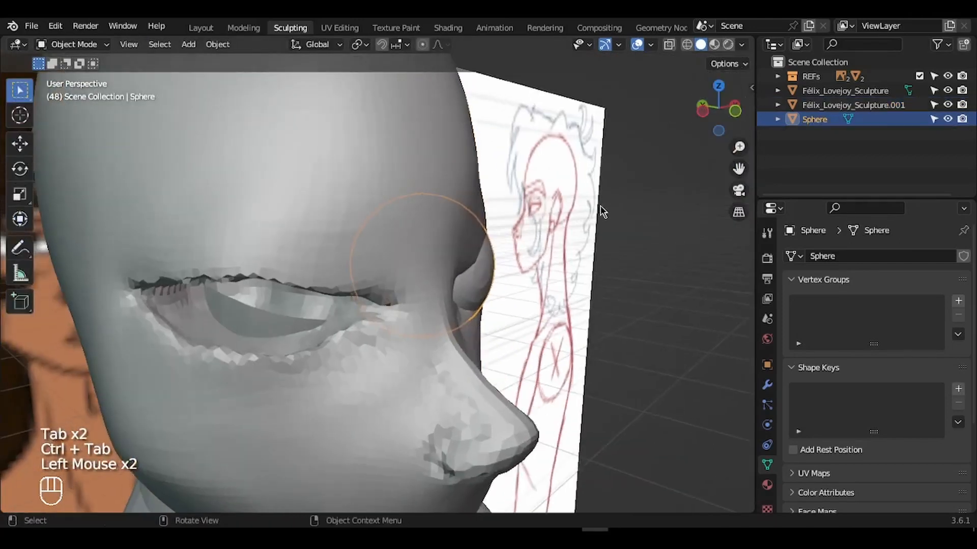
{"action": "key", "text": "g"}
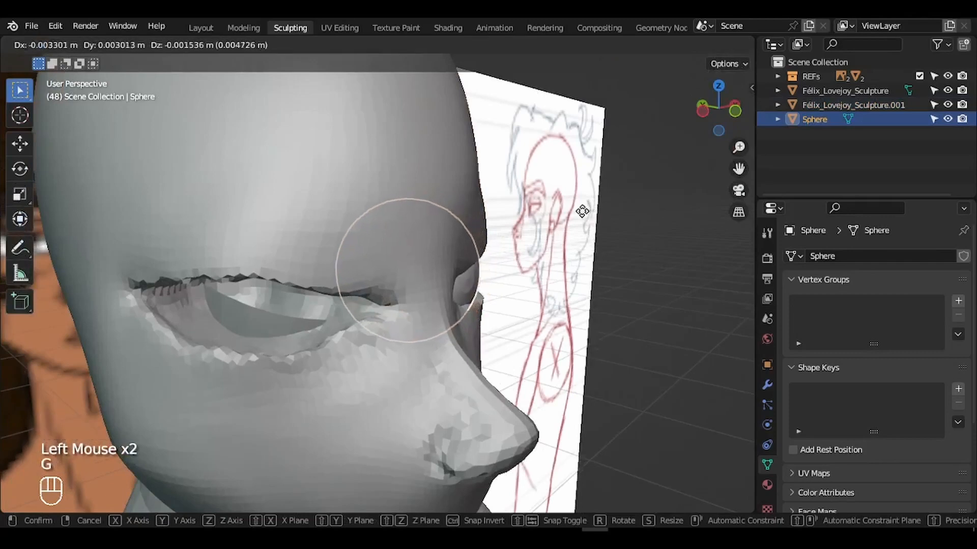
{"action": "left_click", "coordinate": [582, 210]}
- Check the eye from front and side, fine-tuning the sphere's position and size
{"action": "left_click_drag", "start_coordinate": [698, 114], "coordinate": [666, 120]}
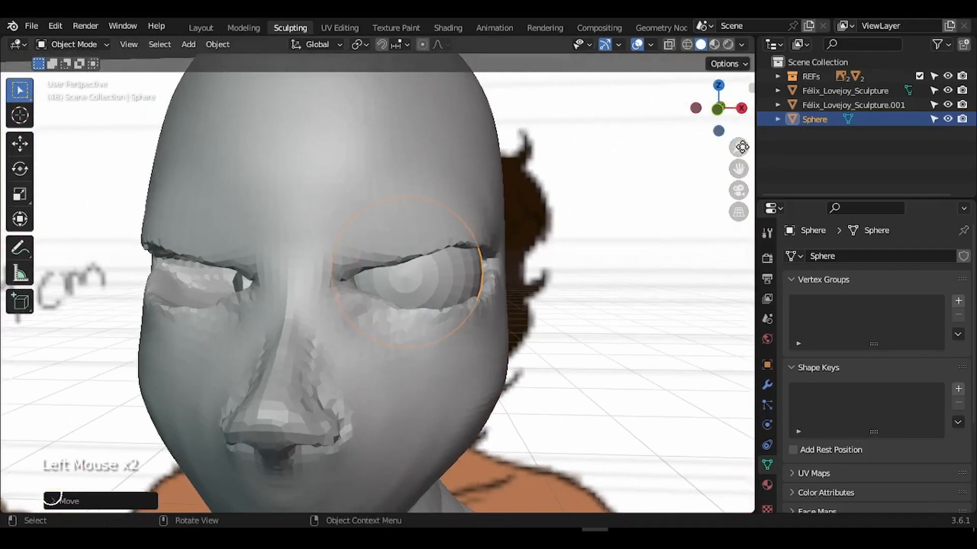
{"action": "left_click_drag", "start_coordinate": [742, 147], "coordinate": [735, 216]}
{"action": "left_click_drag", "start_coordinate": [713, 114], "coordinate": [730, 128]}
{"action": "key", "text": "g"}
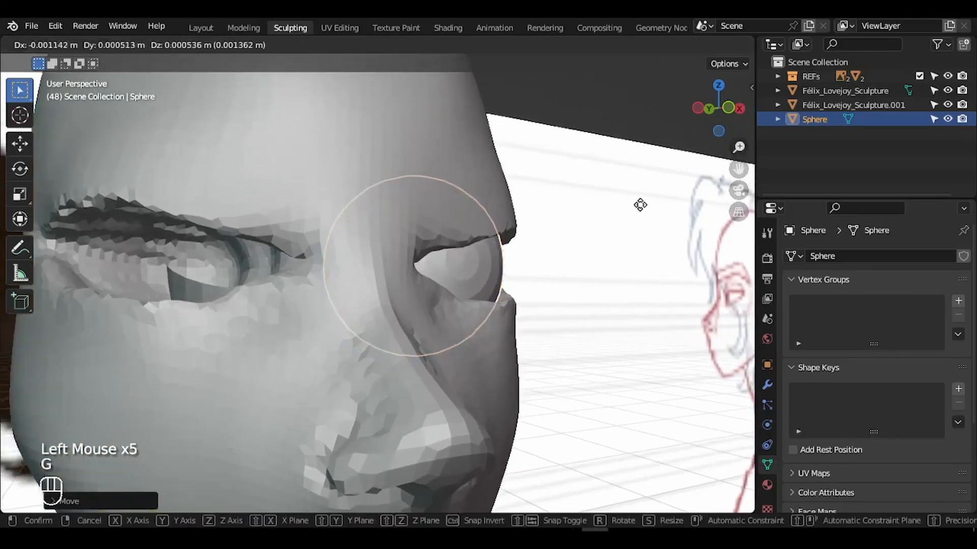
{"action": "left_click", "coordinate": [640, 205]}
{"action": "left_click", "coordinate": [728, 108]}
{"action": "key", "text": "g"}
{"action": "left_click", "coordinate": [671, 210]}
{"action": "key", "text": "s"}
{"action": "left_click", "coordinate": [669, 209]}
{"action": "key", "text": "g"}
{"action": "left_click", "coordinate": [669, 208]}
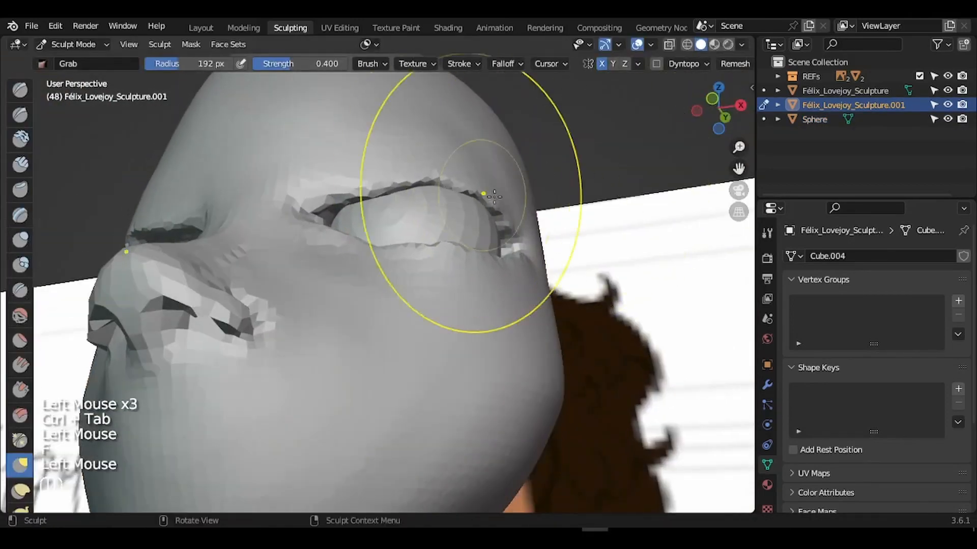
- Pull the upper eyelid edge around the eyeball, shrinking the Grab brush for finer work
{"action": "left_click_drag", "start_coordinate": [494, 197], "coordinate": [502, 178]}
{"action": "left_click_drag", "start_coordinate": [712, 114], "coordinate": [732, 87]}
{"action": "left_click_drag", "start_coordinate": [273, 321], "coordinate": [274, 305]}
{"action": "left_click_drag", "start_coordinate": [722, 110], "coordinate": [707, 114]}
{"action": "left_click_drag", "start_coordinate": [296, 249], "coordinate": [300, 242]}
{"action": "key", "text": "f"}
{"action": "left_click", "coordinate": [318, 229]}
{"action": "left_click_drag", "start_coordinate": [326, 228], "coordinate": [327, 216]}
{"action": "mouse_move", "coordinate": [719, 109]}
{"action": "left_mouse_down"}
{"action": "mouse_move", "coordinate": [670, 120]}
{"action": "mouse_move", "coordinate": [732, 105]}
{"action": "mouse_move", "coordinate": [712, 107]}
{"action": "left_mouse_up"}
- Shape the eye corners and the skin below the eye with a larger brush
{"action": "left_click", "coordinate": [718, 108]}
{"action": "left_click_drag", "start_coordinate": [739, 169], "coordinate": [746, 150]}
{"action": "left_click_drag", "start_coordinate": [423, 288], "coordinate": [419, 279]}
{"action": "key", "text": "f"}
{"action": "left_click", "coordinate": [432, 283]}
{"action": "left_click_drag", "start_coordinate": [417, 290], "coordinate": [414, 286]}
{"action": "left_click_drag", "start_coordinate": [557, 264], "coordinate": [552, 273]}
{"action": "left_click_drag", "start_coordinate": [719, 108], "coordinate": [676, 115]}
{"action": "left_click_drag", "start_coordinate": [407, 290], "coordinate": [402, 297]}
{"action": "mouse_move", "coordinate": [718, 110]}
{"action": "left_mouse_down"}
{"action": "mouse_move", "coordinate": [707, 104]}
{"action": "mouse_move", "coordinate": [787, 113]}
{"action": "left_mouse_up"}
{"action": "left_click_drag", "start_coordinate": [407, 330], "coordinate": [405, 324]}
{"action": "left_click_drag", "start_coordinate": [395, 328], "coordinate": [392, 323]}
{"action": "left_click_drag", "start_coordinate": [384, 331], "coordinate": [382, 325]}
{"action": "mouse_move", "coordinate": [718, 109]}
{"action": "left_mouse_down"}
{"action": "mouse_move", "coordinate": [805, 104]}
{"action": "mouse_move", "coordinate": [788, 104]}
{"action": "left_mouse_up"}
- Snap to Front view to check the eye and select the Crease brush
{"action": "left_click", "coordinate": [719, 112]}
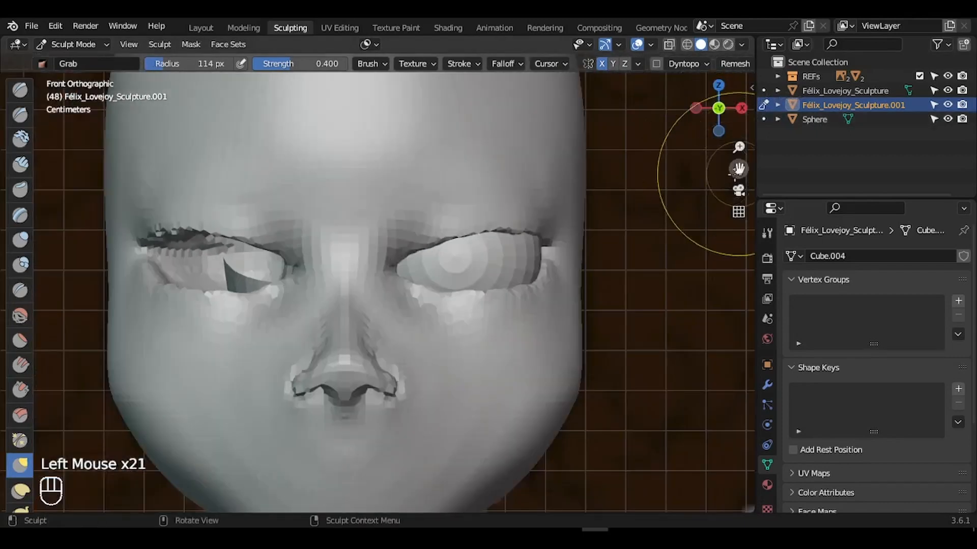
{"action": "left_click_drag", "start_coordinate": [738, 169], "coordinate": [749, 189]}
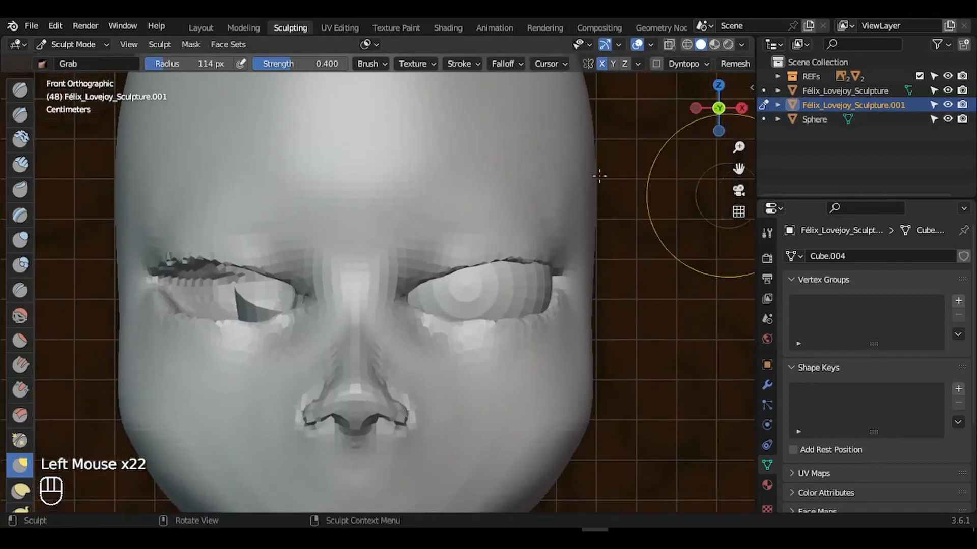
{"action": "left_click", "coordinate": [21, 291]}
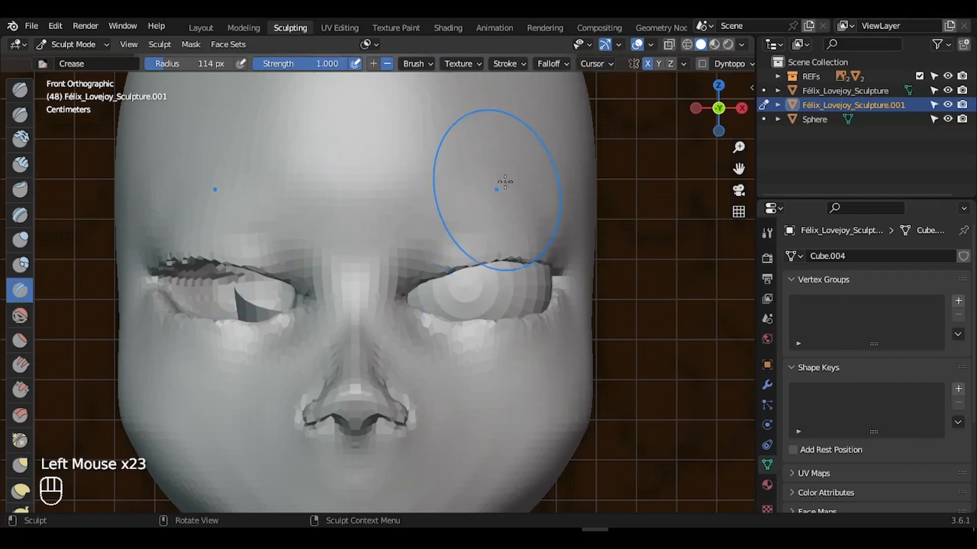
- Set the brush radius to 12 px and toggle X-Ray to check the reference
{"action": "key", "text": "f"}
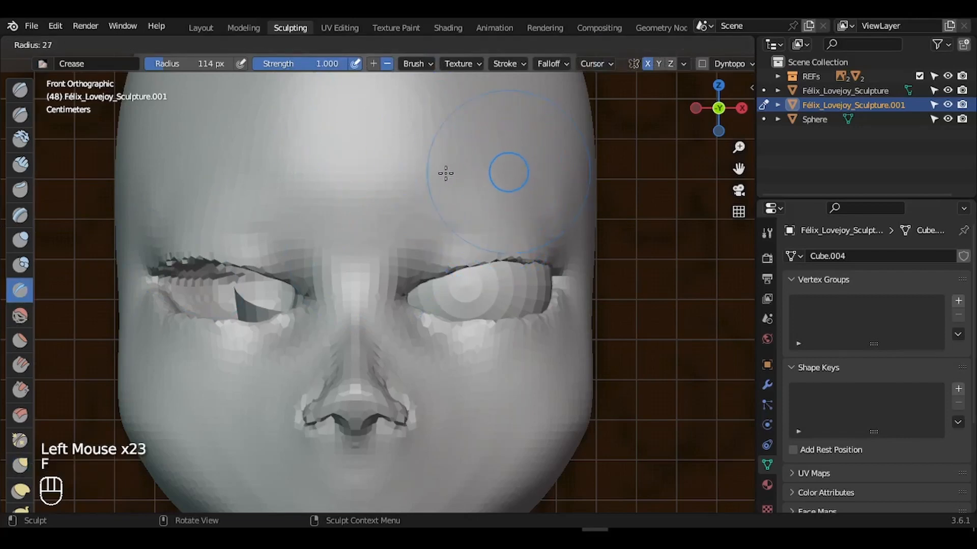
{"action": "left_click", "coordinate": [437, 176]}
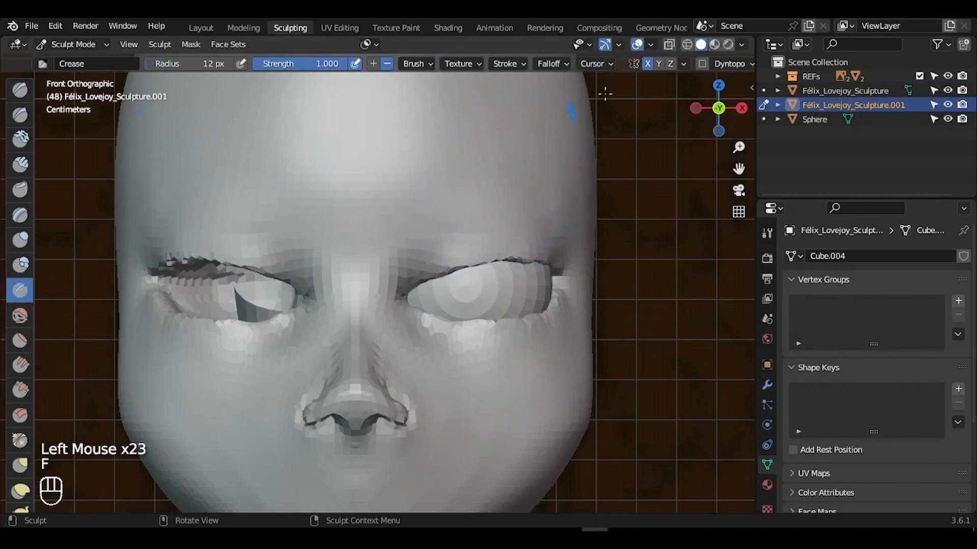
{"action": "left_click", "coordinate": [668, 46]}
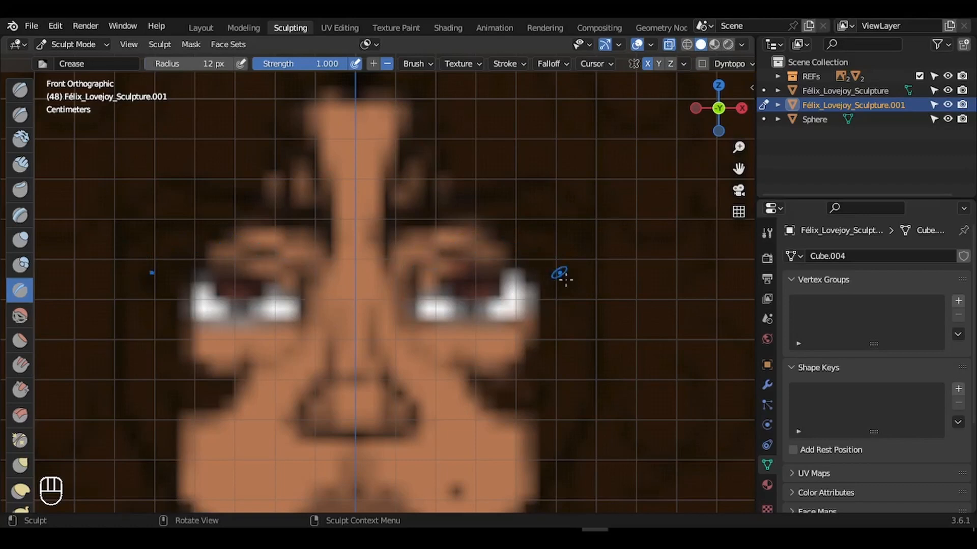
{"action": "left_click", "coordinate": [670, 46]}
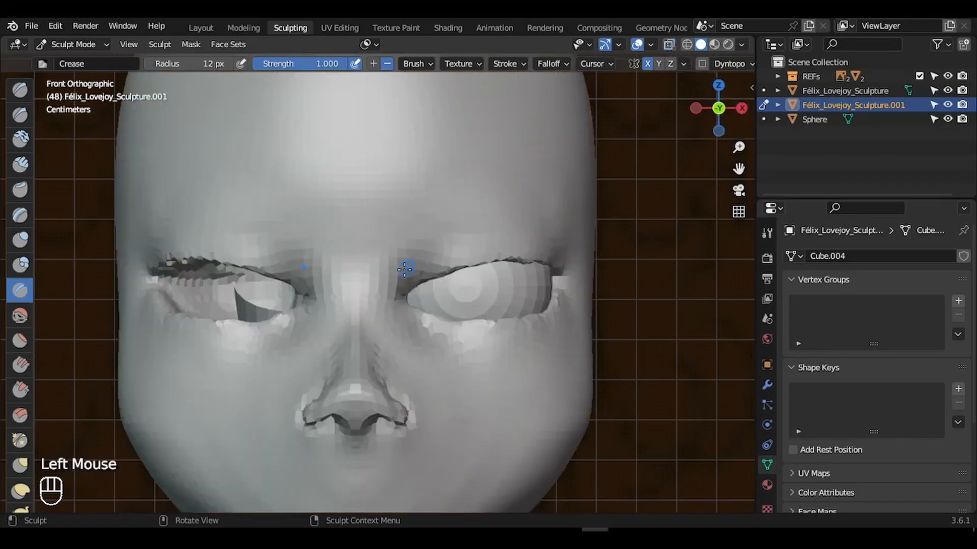
- With a 24 px Crease brush, carve the brow crease outward and crease the inner eyelid
{"action": "left_click_drag", "start_coordinate": [401, 278], "coordinate": [417, 239]}
{"action": "key", "text": "f"}
{"action": "left_click", "coordinate": [420, 249]}
{"action": "left_click_drag", "start_coordinate": [400, 280], "coordinate": [432, 238]}
{"action": "left_click_drag", "start_coordinate": [419, 243], "coordinate": [478, 231]}
{"action": "left_click_drag", "start_coordinate": [415, 235], "coordinate": [496, 228]}
{"action": "left_click_drag", "start_coordinate": [453, 227], "coordinate": [526, 232]}
{"action": "left_click_drag", "start_coordinate": [443, 222], "coordinate": [509, 228]}
{"action": "left_click_drag", "start_coordinate": [480, 222], "coordinate": [534, 232]}
{"action": "mouse_move", "coordinate": [511, 223]}
{"action": "left_mouse_down"}
{"action": "mouse_move", "coordinate": [552, 244]}
{"action": "mouse_move", "coordinate": [545, 250]}
{"action": "mouse_move", "coordinate": [524, 227]}
{"action": "left_mouse_up"}
{"action": "left_click_drag", "start_coordinate": [412, 268], "coordinate": [409, 269]}
{"action": "left_click_drag", "start_coordinate": [441, 239], "coordinate": [381, 310]}
- At 30 px, carve a groove up the nose bridge curving into the brow toward the temple
{"action": "key", "text": "f"}
{"action": "left_click", "coordinate": [432, 285]}
{"action": "left_click_drag", "start_coordinate": [391, 248], "coordinate": [381, 321]}
{"action": "left_click_drag", "start_coordinate": [402, 223], "coordinate": [385, 270]}
{"action": "mouse_move", "coordinate": [407, 214]}
{"action": "left_mouse_down"}
{"action": "mouse_move", "coordinate": [395, 248]}
{"action": "mouse_move", "coordinate": [384, 241]}
{"action": "left_mouse_up"}
{"action": "mouse_move", "coordinate": [433, 209]}
{"action": "left_mouse_down"}
{"action": "mouse_move", "coordinate": [389, 231]}
{"action": "mouse_move", "coordinate": [397, 223]}
{"action": "left_mouse_up"}
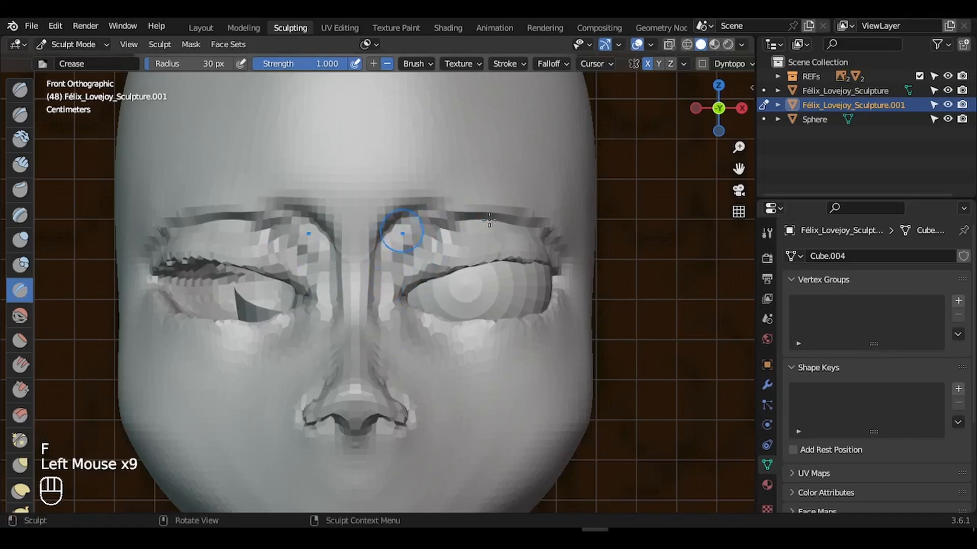
{"action": "mouse_move", "coordinate": [469, 217]}
{"action": "left_mouse_down"}
{"action": "mouse_move", "coordinate": [413, 215]}
{"action": "mouse_move", "coordinate": [508, 218]}
{"action": "left_mouse_up"}
{"action": "mouse_move", "coordinate": [489, 213]}
{"action": "left_mouse_down"}
{"action": "mouse_move", "coordinate": [559, 248]}
{"action": "mouse_move", "coordinate": [528, 225]}
{"action": "left_mouse_up"}
{"action": "left_click_drag", "start_coordinate": [499, 202], "coordinate": [566, 254]}
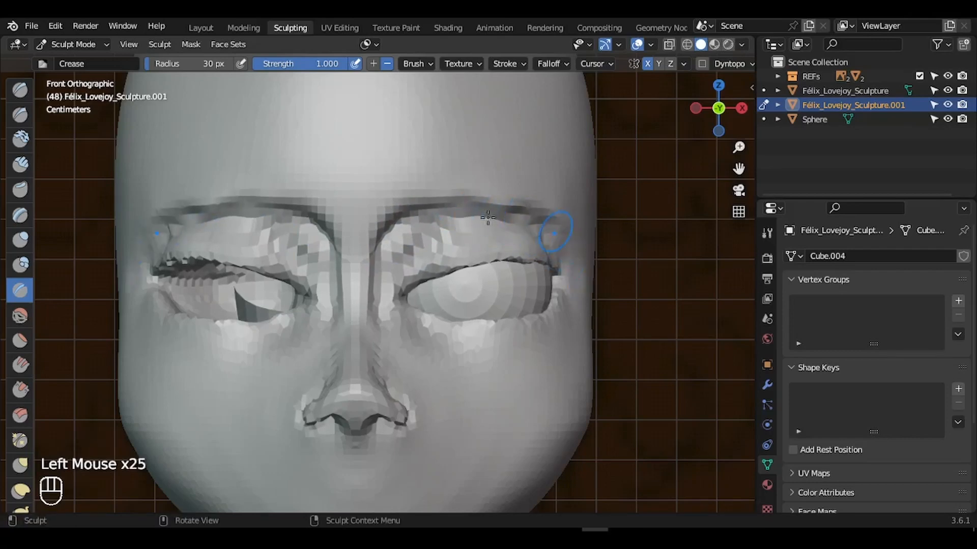
- Use the Inflate brush to puff out and reshape the upper eyelids
{"action": "left_click", "coordinate": [21, 240]}
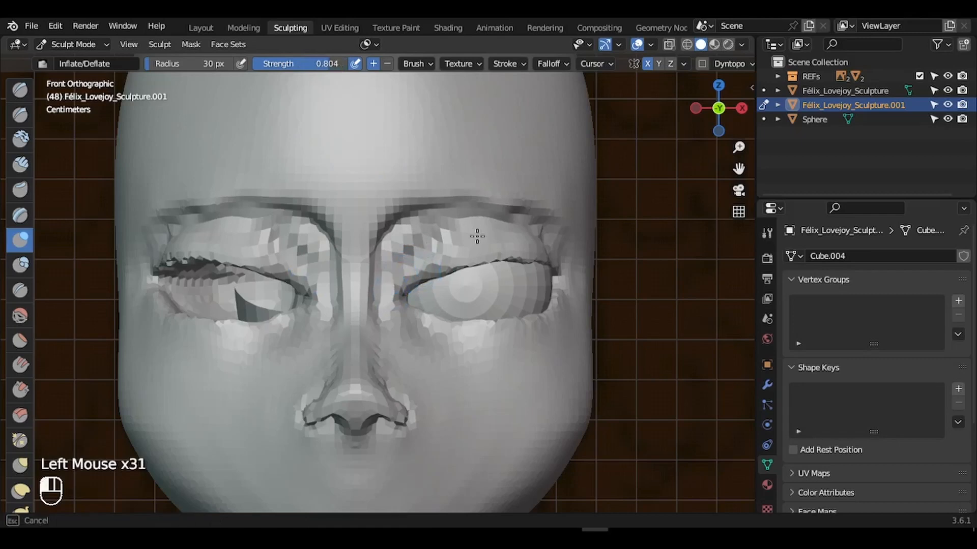
{"action": "left_click_drag", "start_coordinate": [477, 237], "coordinate": [488, 238]}
{"action": "mouse_move", "coordinate": [427, 248]}
{"action": "left_mouse_down"}
{"action": "mouse_move", "coordinate": [473, 219]}
{"action": "mouse_move", "coordinate": [514, 221]}
{"action": "left_mouse_up"}
{"action": "left_click_drag", "start_coordinate": [509, 222], "coordinate": [574, 249]}
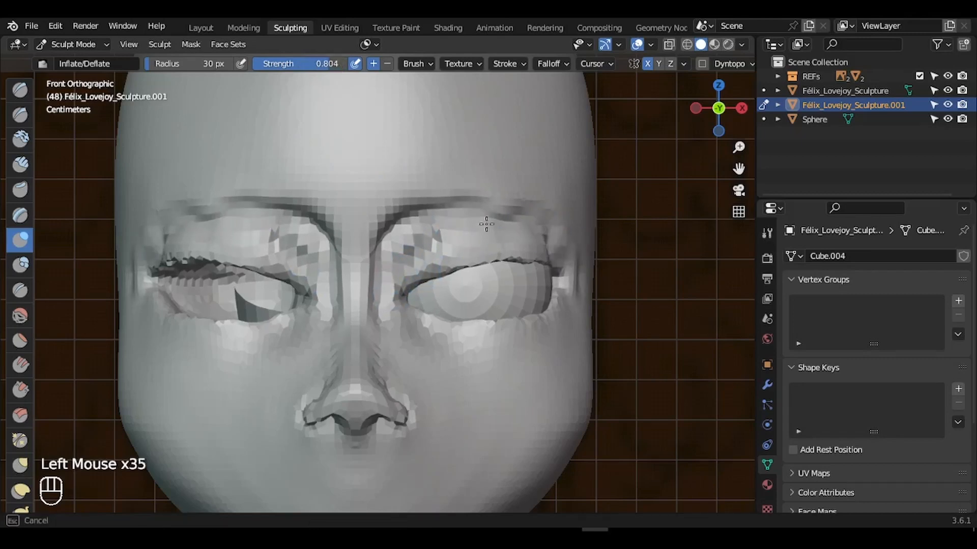
{"action": "left_click_drag", "start_coordinate": [421, 236], "coordinate": [425, 235]}
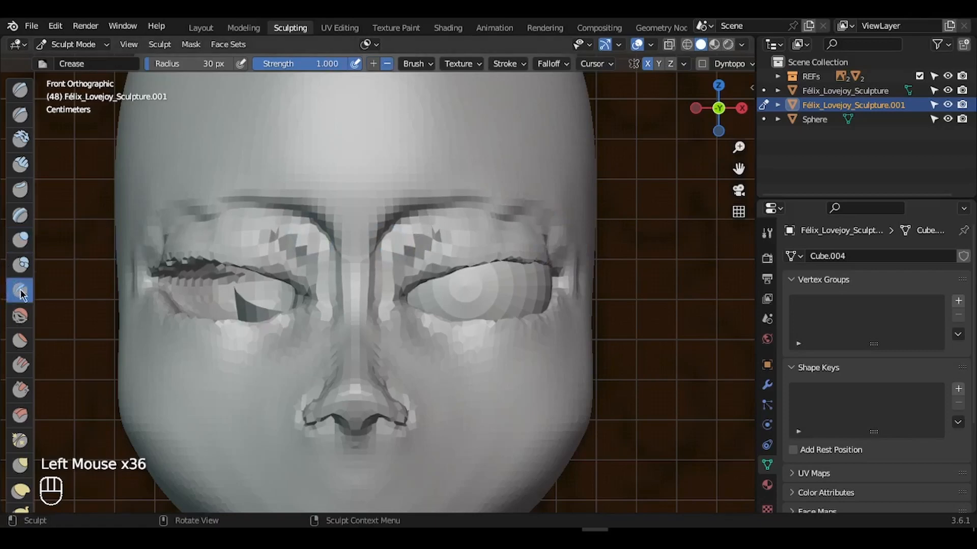
{"action": "left_click_drag", "start_coordinate": [397, 282], "coordinate": [429, 241]}
{"action": "mouse_move", "coordinate": [404, 269]}
{"action": "left_mouse_down"}
{"action": "mouse_move", "coordinate": [413, 235]}
{"action": "mouse_move", "coordinate": [382, 298]}
{"action": "mouse_move", "coordinate": [474, 234]}
{"action": "left_mouse_up"}
- Smooth the faceted upper eyelids and outer eye corner, then return to Object Mode
{"action": "left_click", "coordinate": [12, 317]}
{"action": "left_click_drag", "start_coordinate": [478, 232], "coordinate": [405, 262]}
{"action": "left_click_drag", "start_coordinate": [405, 261], "coordinate": [488, 229]}
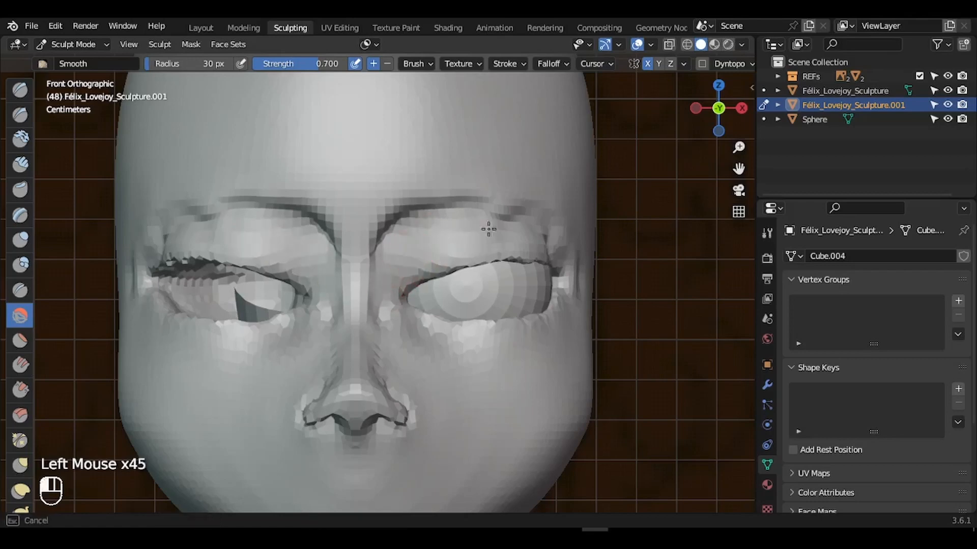
{"action": "left_click_drag", "start_coordinate": [556, 255], "coordinate": [564, 251]}
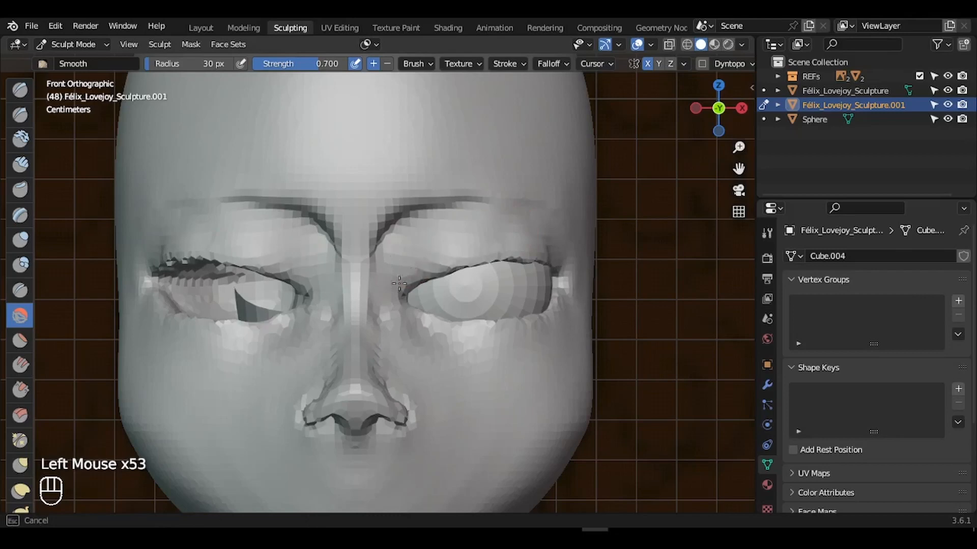
{"action": "left_click_drag", "start_coordinate": [399, 283], "coordinate": [401, 291]}
{"action": "mouse_move", "coordinate": [718, 109]}
{"action": "left_mouse_down"}
{"action": "mouse_move", "coordinate": [631, 111]}
{"action": "mouse_move", "coordinate": [652, 118]}
{"action": "left_mouse_up"}
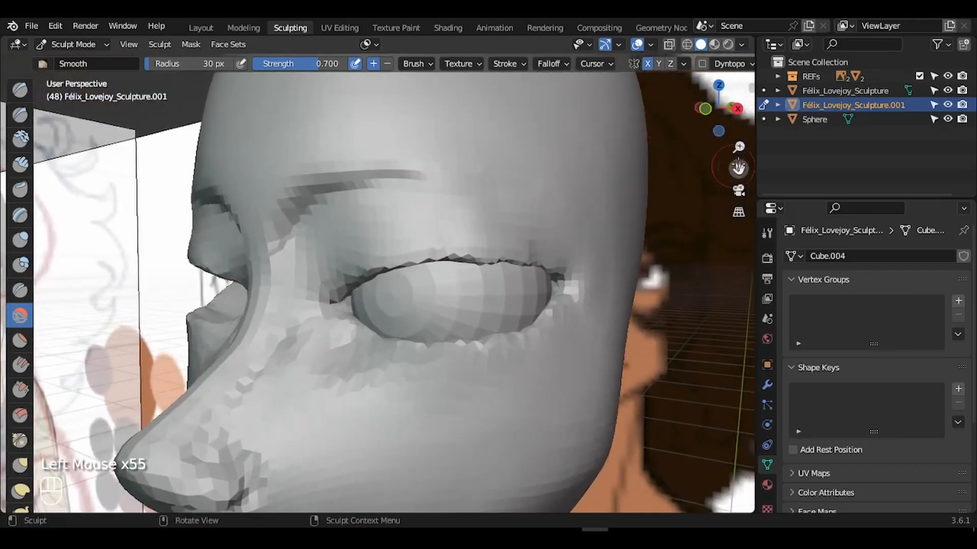
{"action": "left_click_drag", "start_coordinate": [739, 148], "coordinate": [701, 151]}
{"action": "mouse_move", "coordinate": [719, 109]}
{"action": "left_mouse_down"}
{"action": "mouse_move", "coordinate": [847, 115]}
{"action": "mouse_move", "coordinate": [603, 199]}
{"action": "left_mouse_up"}
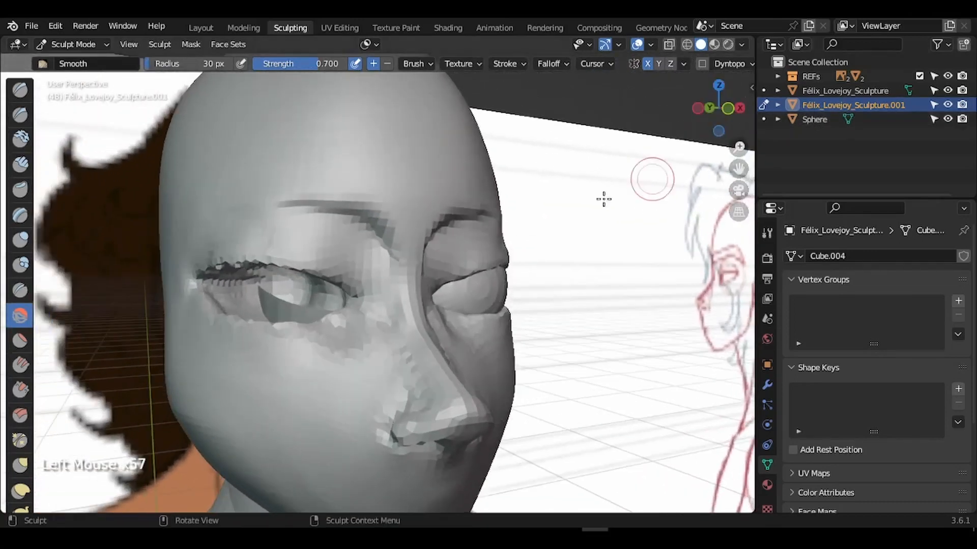
{"action": "key", "text": "ctrl+Tab"}
- Select the eyeball sphere and nudge it slightly right in Front view to sit in the socket
{"action": "left_click", "coordinate": [520, 283]}
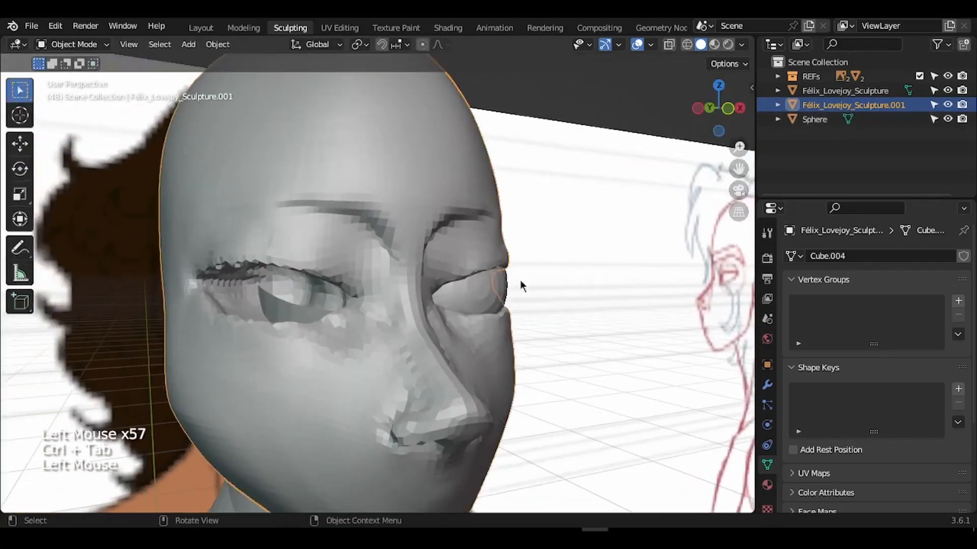
{"action": "left_click", "coordinate": [520, 283]}
{"action": "key", "text": "g"}
{"action": "left_click", "coordinate": [624, 260]}
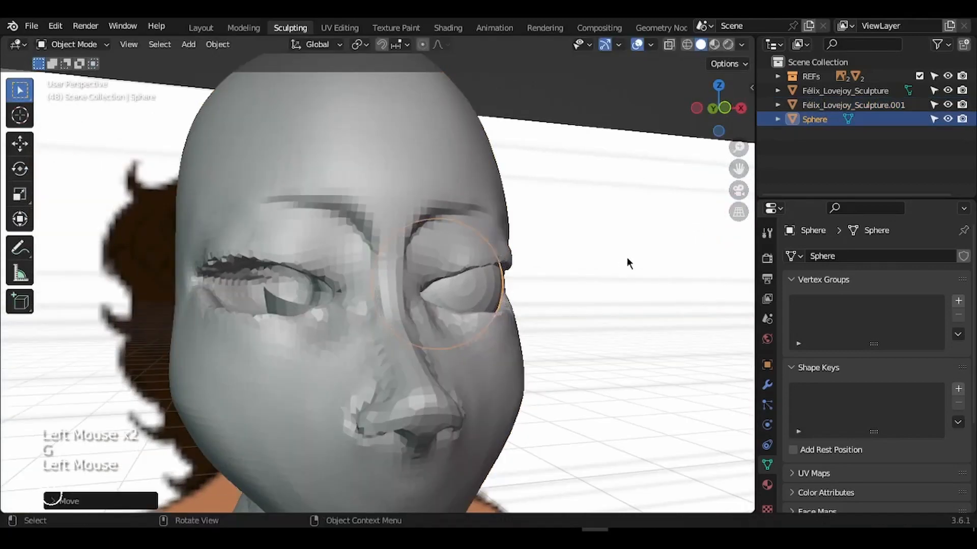
{"action": "left_click", "coordinate": [724, 108]}
{"action": "left_click_drag", "start_coordinate": [739, 152], "coordinate": [739, 137]}
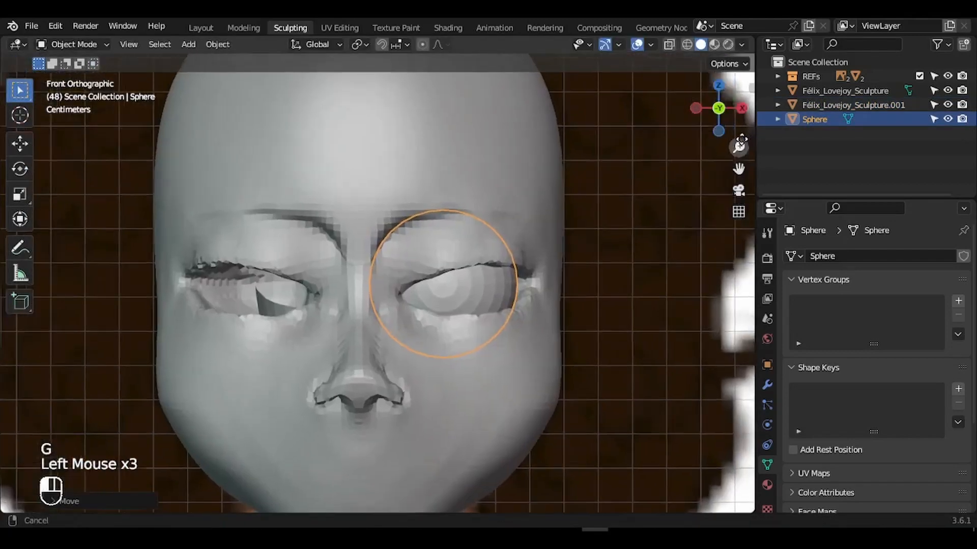
{"action": "key", "text": "g"}
{"action": "left_click", "coordinate": [646, 217]}
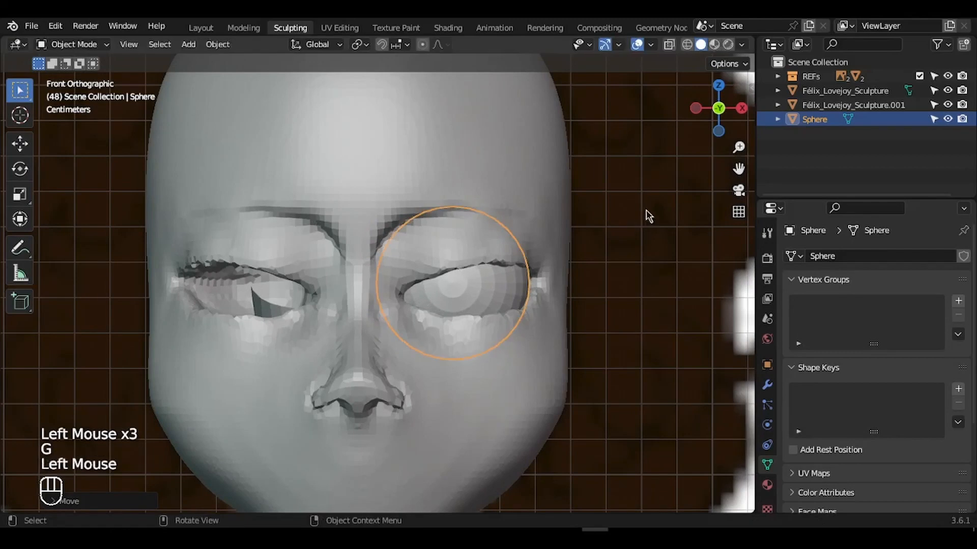
{"action": "key", "text": "g"}
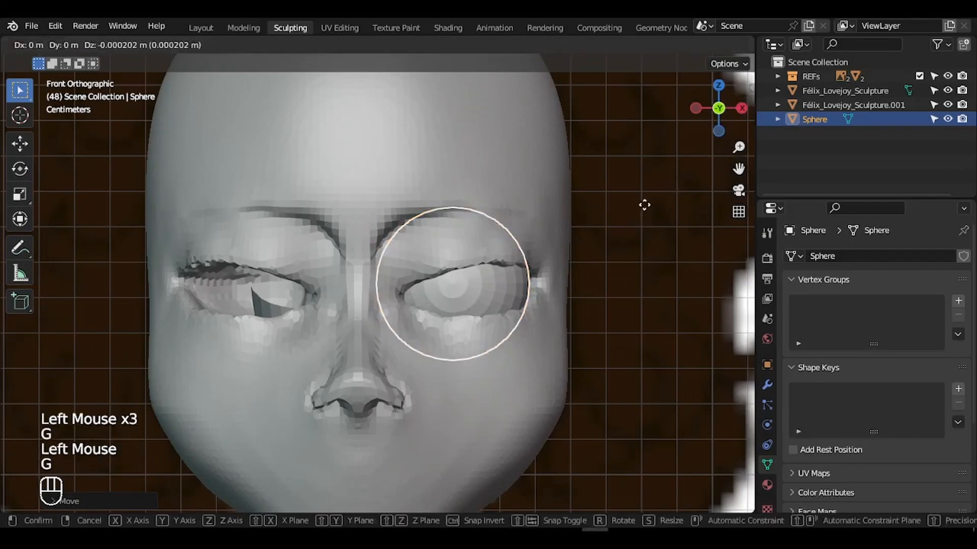
{"action": "left_click", "coordinate": [649, 208]}
- Select the head sculpture and return to Sculpt Mode
{"action": "left_click_drag", "start_coordinate": [732, 108], "coordinate": [463, 218]}
{"action": "left_click", "coordinate": [403, 268]}
{"action": "key", "text": "ctrl+Tab"}
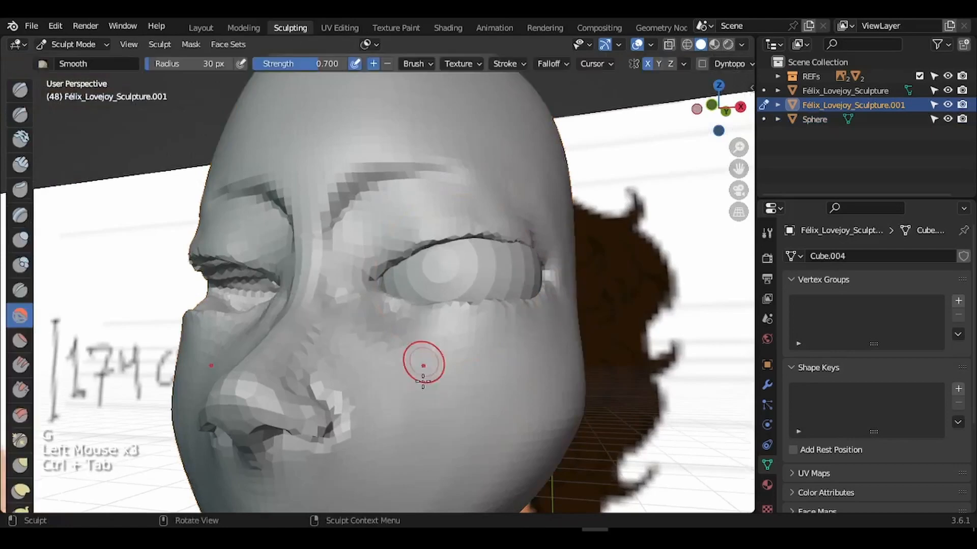
- With a 73 px Grab brush, pull the outer eye corner, brow and upper lid into shape
{"action": "key", "text": "f"}
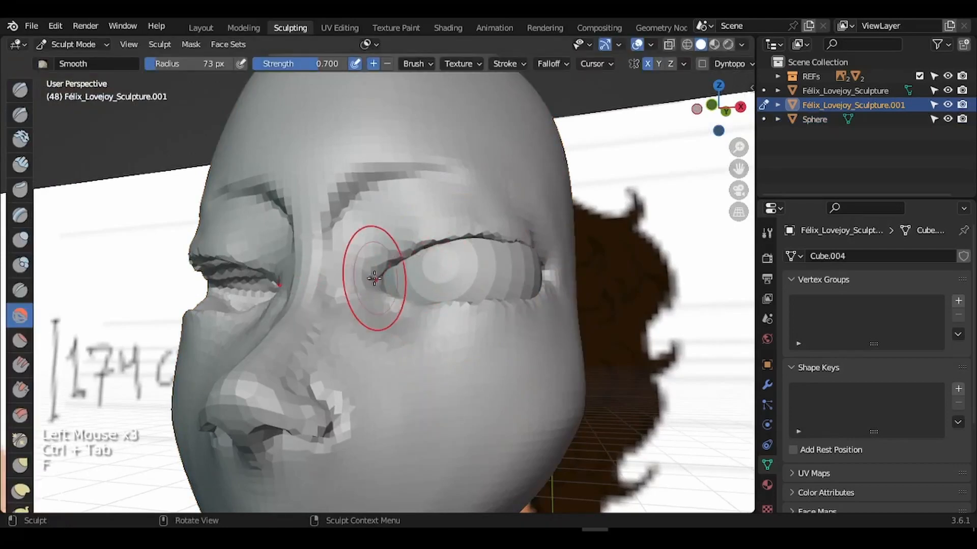
{"action": "key", "text": "g"}
{"action": "left_click", "coordinate": [369, 293]}
{"action": "mouse_move", "coordinate": [720, 109]}
{"action": "left_mouse_down"}
{"action": "mouse_move", "coordinate": [636, 126]}
{"action": "mouse_move", "coordinate": [623, 119]}
{"action": "left_mouse_up"}
{"action": "left_click_drag", "start_coordinate": [315, 309], "coordinate": [319, 307]}
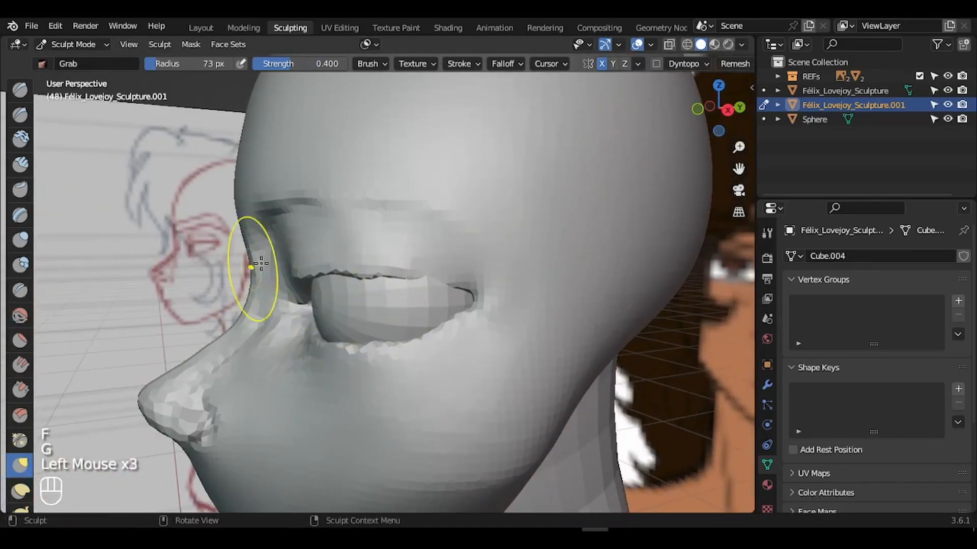
{"action": "mouse_move", "coordinate": [263, 263]}
{"action": "left_mouse_down"}
{"action": "mouse_move", "coordinate": [299, 239]}
{"action": "mouse_move", "coordinate": [386, 242]}
{"action": "left_mouse_up"}
{"action": "left_click_drag", "start_coordinate": [433, 278], "coordinate": [440, 283]}
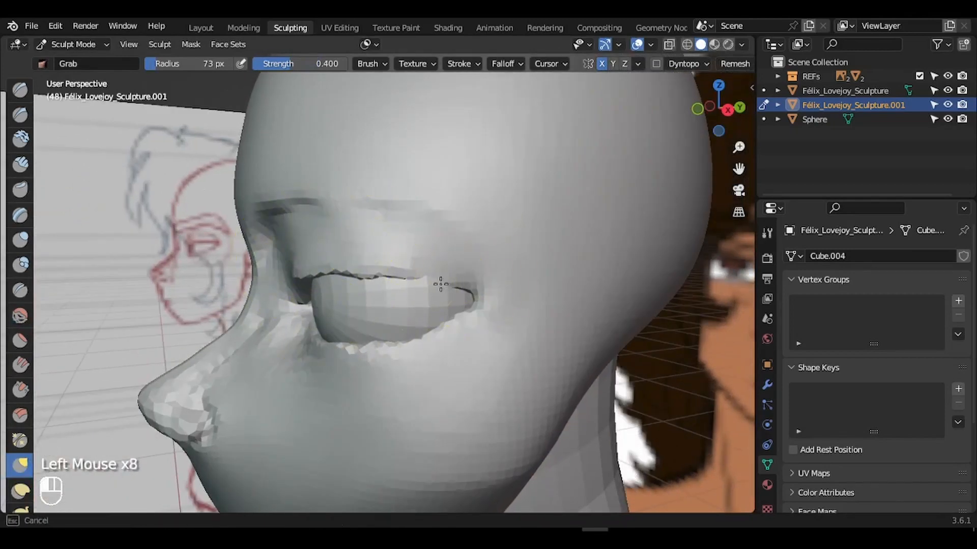
- Check the head from the right side and pull the outer eye corner into line
{"action": "left_click_drag", "start_coordinate": [718, 109], "coordinate": [761, 108]}
{"action": "left_click_drag", "start_coordinate": [717, 109], "coordinate": [728, 94]}
{"action": "left_click_drag", "start_coordinate": [716, 108], "coordinate": [724, 91]}
{"action": "left_click_drag", "start_coordinate": [534, 242], "coordinate": [542, 249]}
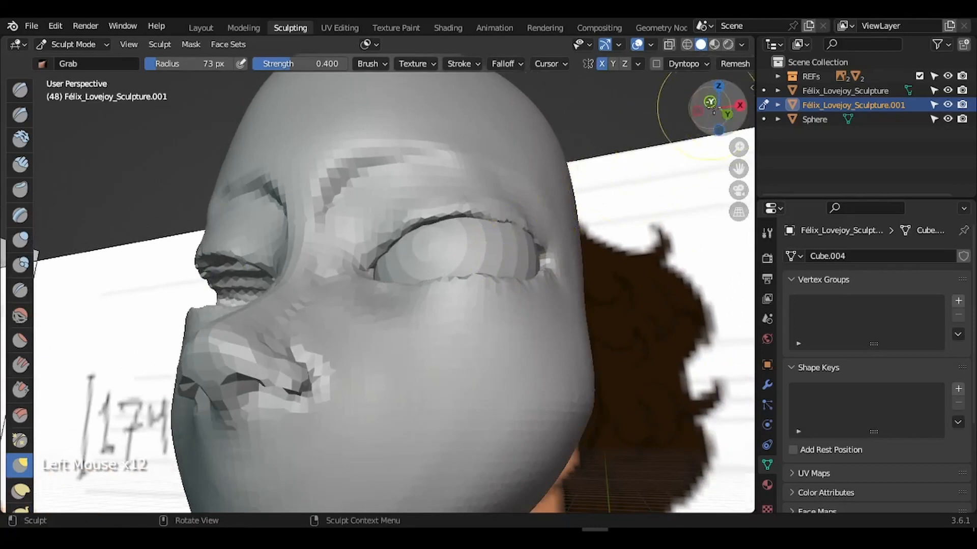
{"action": "left_click_drag", "start_coordinate": [714, 108], "coordinate": [716, 113]}
{"action": "left_click", "coordinate": [735, 107]}
{"action": "key", "text": "g"}
{"action": "left_click_drag", "start_coordinate": [366, 288], "coordinate": [370, 284]}
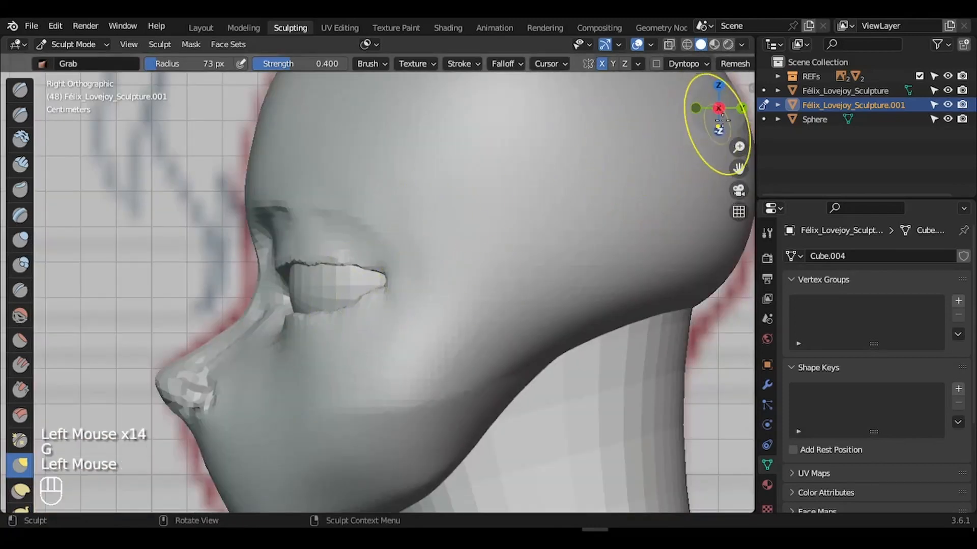
{"action": "mouse_move", "coordinate": [722, 115]}
{"action": "left_mouse_down"}
{"action": "mouse_move", "coordinate": [711, 115]}
{"action": "mouse_move", "coordinate": [741, 114]}
{"action": "left_mouse_up"}
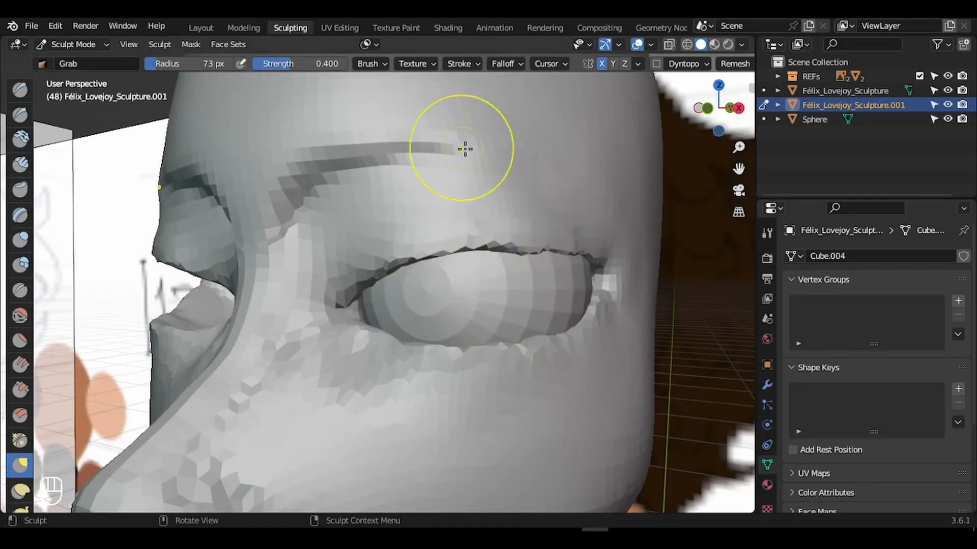
- Resize the brush to 85 px and switch to the Crease brush
{"action": "key", "text": "f"}
{"action": "left_click", "coordinate": [391, 203]}
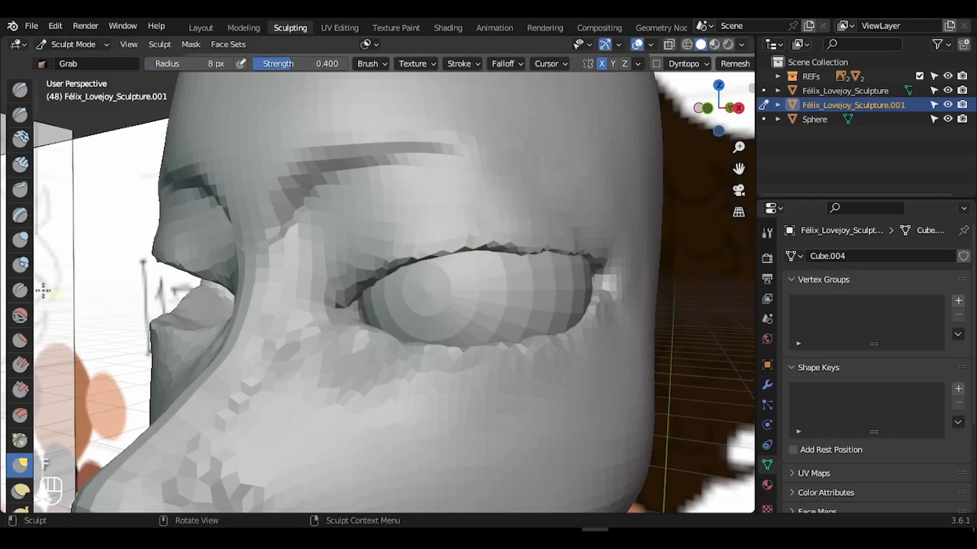
{"action": "left_click", "coordinate": [20, 291]}
- With a weaker Crease brush, crease above the upper eyelid, undoing strokes and shrinking to 35 px
{"action": "key", "text": "f"}
{"action": "left_click", "coordinate": [433, 199]}
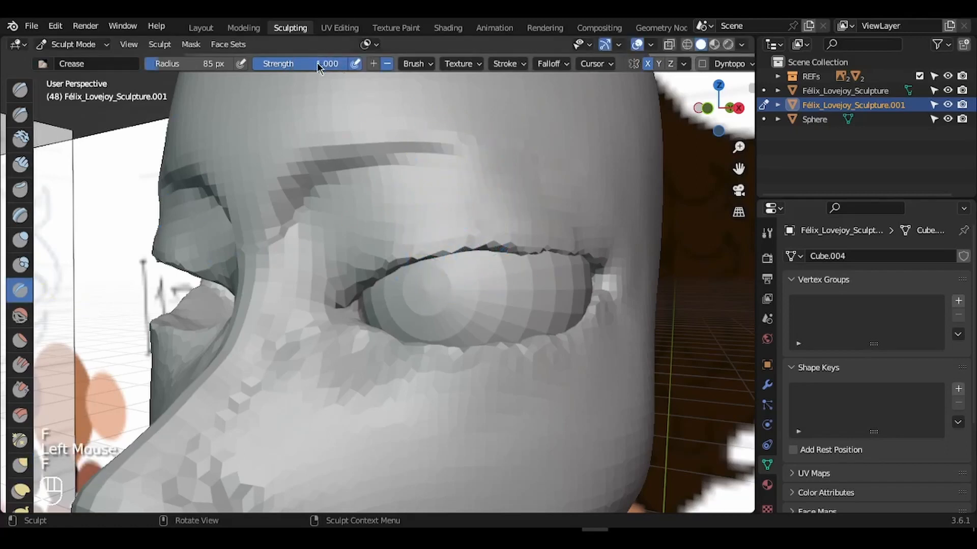
{"action": "left_click_drag", "start_coordinate": [316, 63], "coordinate": [264, 66]}
{"action": "left_click_drag", "start_coordinate": [336, 264], "coordinate": [448, 224]}
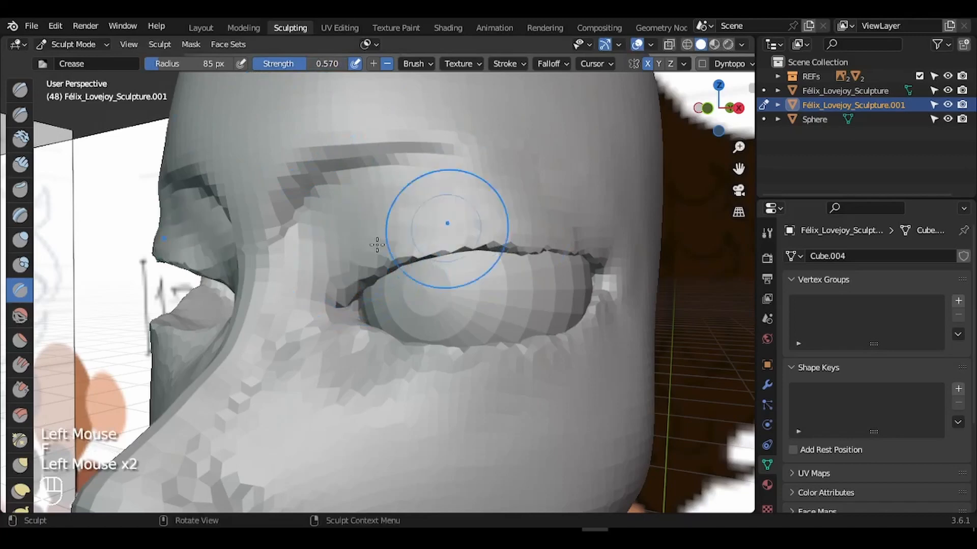
{"action": "left_click_drag", "start_coordinate": [356, 223], "coordinate": [452, 206]}
{"action": "left_click_drag", "start_coordinate": [359, 203], "coordinate": [432, 206]}
{"action": "key", "text": "ctrl+z"}
{"action": "key", "text": "f"}
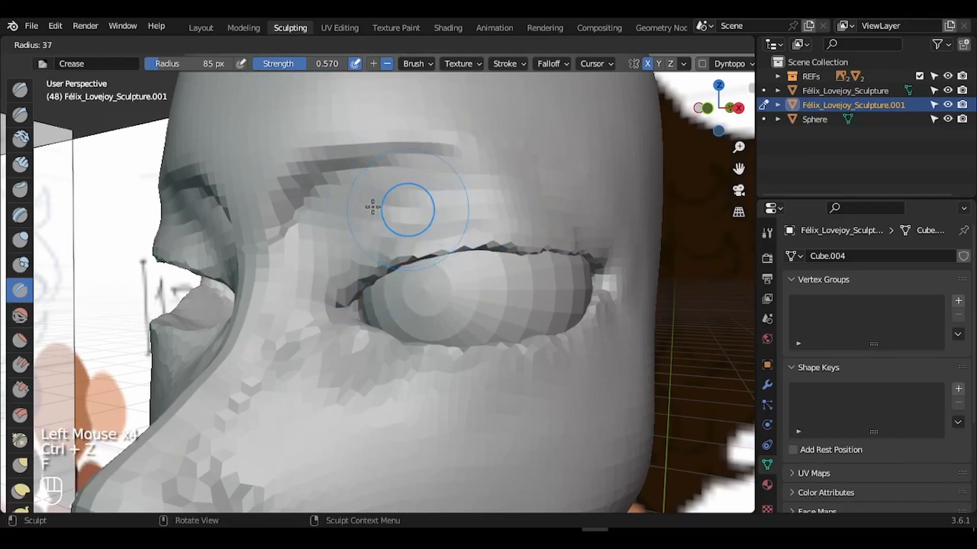
{"action": "left_click", "coordinate": [373, 207]}
{"action": "key", "text": "ctrl+z"}
- Carve and deepen the crease under the brow above the inner eyelid
{"action": "left_click_drag", "start_coordinate": [326, 269], "coordinate": [391, 208]}
{"action": "mouse_move", "coordinate": [351, 216]}
{"action": "left_mouse_down"}
{"action": "mouse_move", "coordinate": [424, 184]}
{"action": "mouse_move", "coordinate": [442, 187]}
{"action": "left_mouse_up"}
{"action": "left_click_drag", "start_coordinate": [401, 175], "coordinate": [557, 203]}
{"action": "left_click_drag", "start_coordinate": [429, 185], "coordinate": [436, 186]}
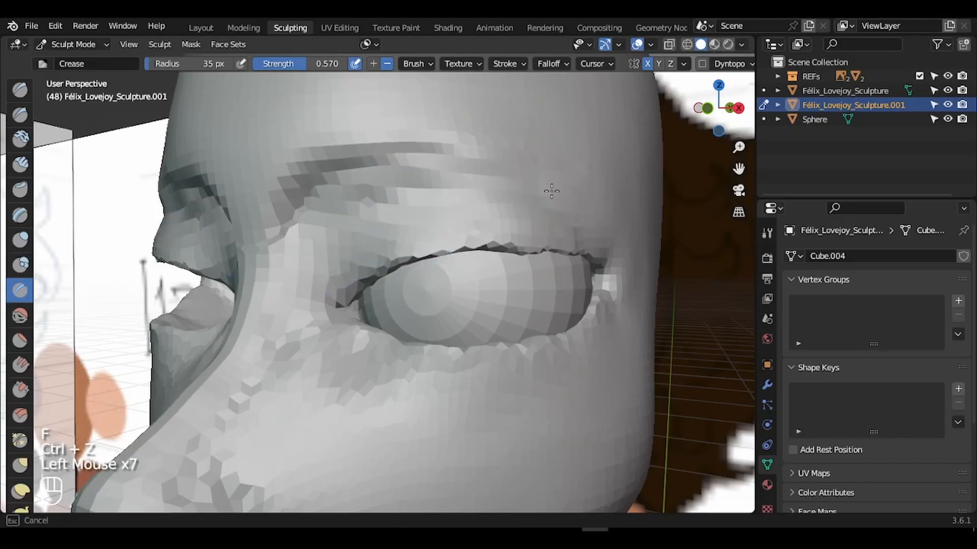
{"action": "left_click_drag", "start_coordinate": [363, 209], "coordinate": [437, 186]}
{"action": "left_click_drag", "start_coordinate": [368, 203], "coordinate": [468, 189]}
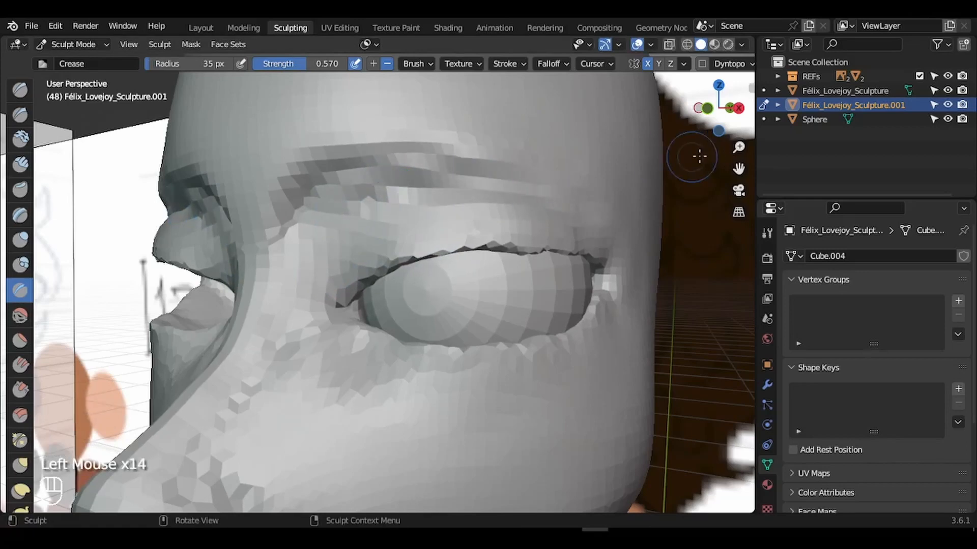
{"action": "left_click_drag", "start_coordinate": [739, 147], "coordinate": [740, 211]}
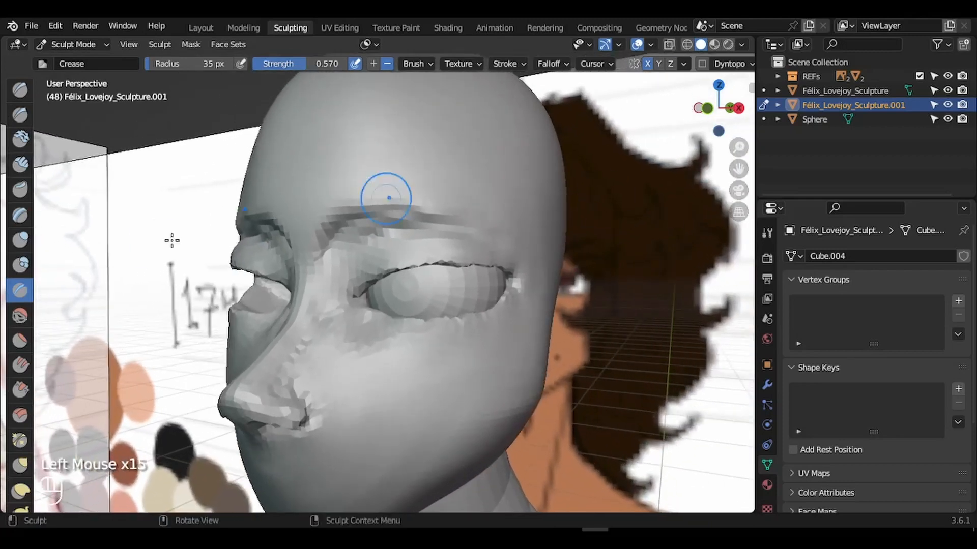
- Try smoothing the under-brow creases, undo, and lower Smooth strength to 0.478
{"action": "left_click", "coordinate": [20, 316]}
{"action": "left_click_drag", "start_coordinate": [407, 239], "coordinate": [338, 257]}
{"action": "mouse_move", "coordinate": [336, 257]}
{"action": "left_mouse_down"}
{"action": "mouse_move", "coordinate": [392, 229]}
{"action": "mouse_move", "coordinate": [432, 228]}
{"action": "left_mouse_up"}
{"action": "left_click_drag", "start_coordinate": [434, 228], "coordinate": [413, 233]}
{"action": "key", "text": "ctrl+z"}
{"action": "key", "text": "ctrl+z"}
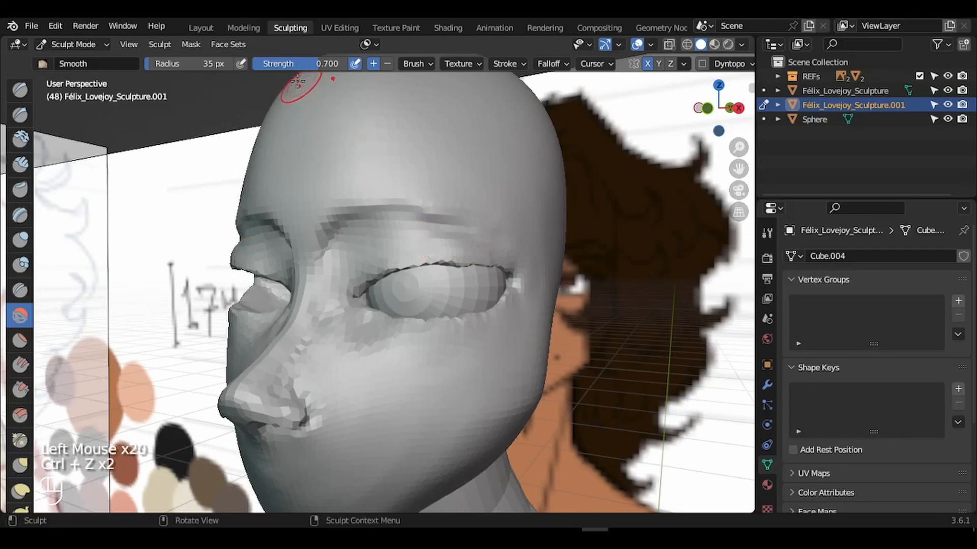
{"action": "left_click", "coordinate": [298, 64]}
{"action": "left_click_drag", "start_coordinate": [278, 68], "coordinate": [270, 67]}
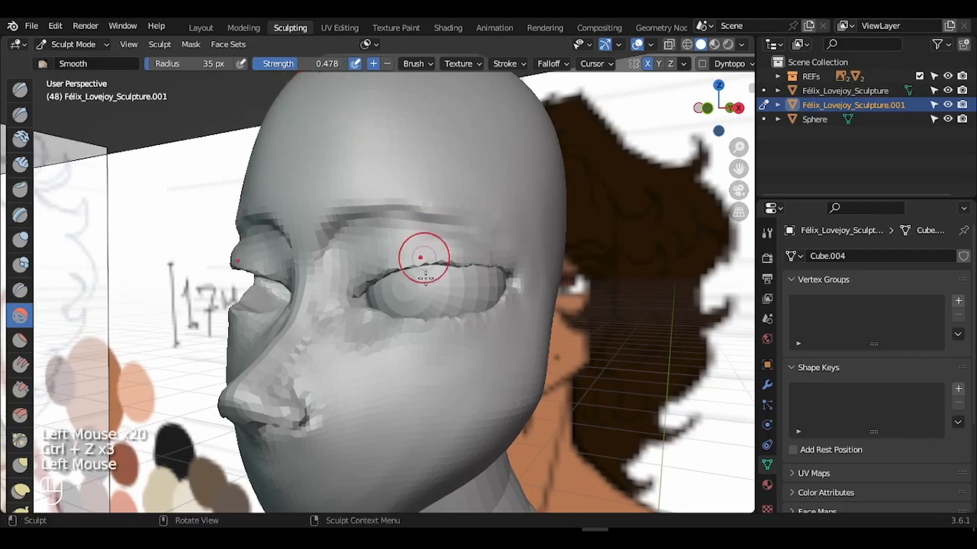
- Smooth the facets over the eye, under the eye and along the inner and outer brow
{"action": "mouse_move", "coordinate": [426, 258]}
{"action": "left_mouse_down"}
{"action": "mouse_move", "coordinate": [327, 279]}
{"action": "mouse_move", "coordinate": [377, 234]}
{"action": "mouse_move", "coordinate": [469, 233]}
{"action": "mouse_move", "coordinate": [534, 259]}
{"action": "mouse_move", "coordinate": [404, 346]}
{"action": "left_mouse_up"}
{"action": "left_click", "coordinate": [469, 233]}
{"action": "mouse_move", "coordinate": [407, 339]}
{"action": "left_mouse_down"}
{"action": "mouse_move", "coordinate": [394, 342]}
{"action": "mouse_move", "coordinate": [414, 350]}
{"action": "left_mouse_up"}
{"action": "mouse_move", "coordinate": [420, 346]}
{"action": "left_mouse_down"}
{"action": "mouse_move", "coordinate": [428, 351]}
{"action": "mouse_move", "coordinate": [336, 316]}
{"action": "left_mouse_up"}
{"action": "mouse_move", "coordinate": [337, 254]}
{"action": "left_mouse_down"}
{"action": "mouse_move", "coordinate": [337, 230]}
{"action": "mouse_move", "coordinate": [326, 224]}
{"action": "mouse_move", "coordinate": [337, 212]}
{"action": "mouse_move", "coordinate": [420, 212]}
{"action": "mouse_move", "coordinate": [349, 257]}
{"action": "left_mouse_up"}
{"action": "left_click", "coordinate": [354, 248]}
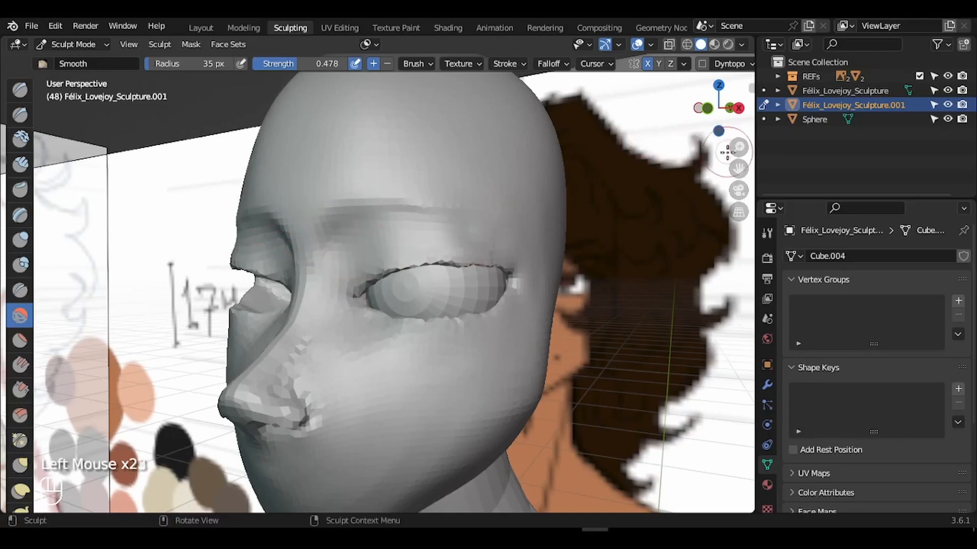
{"action": "left_click_drag", "start_coordinate": [738, 168], "coordinate": [739, 168]}
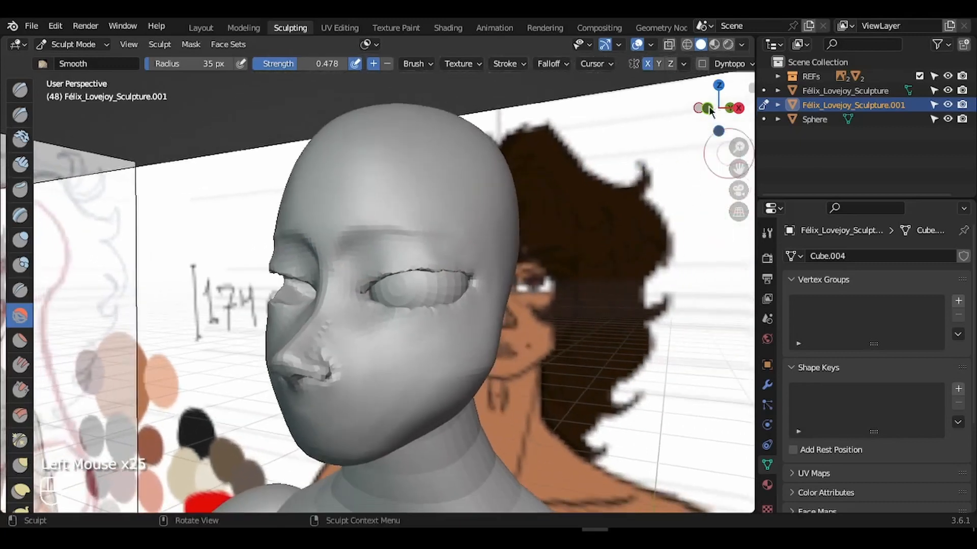
{"action": "left_click_drag", "start_coordinate": [718, 108], "coordinate": [702, 115]}
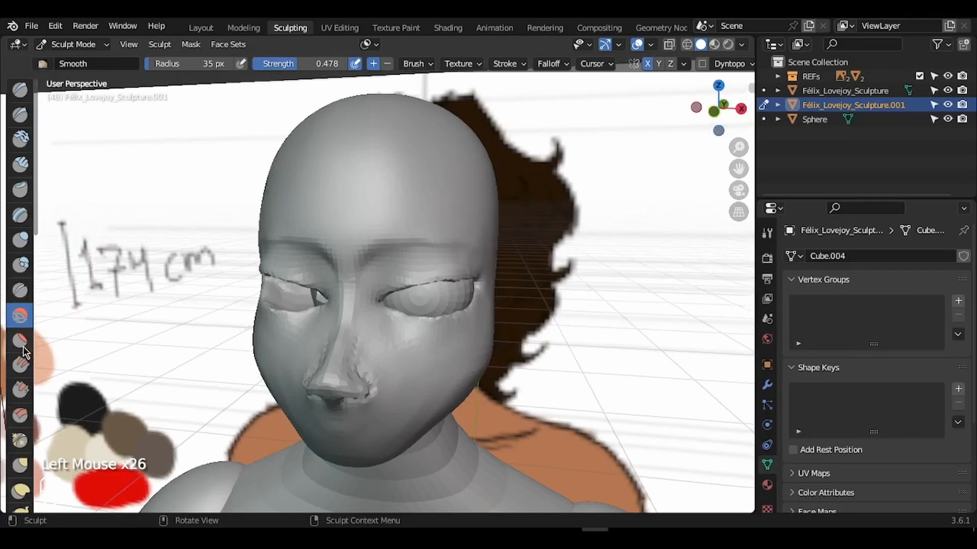
- Dab the Flatten/Contrast brush across the forehead to even out bumps
{"action": "left_click", "coordinate": [21, 339]}
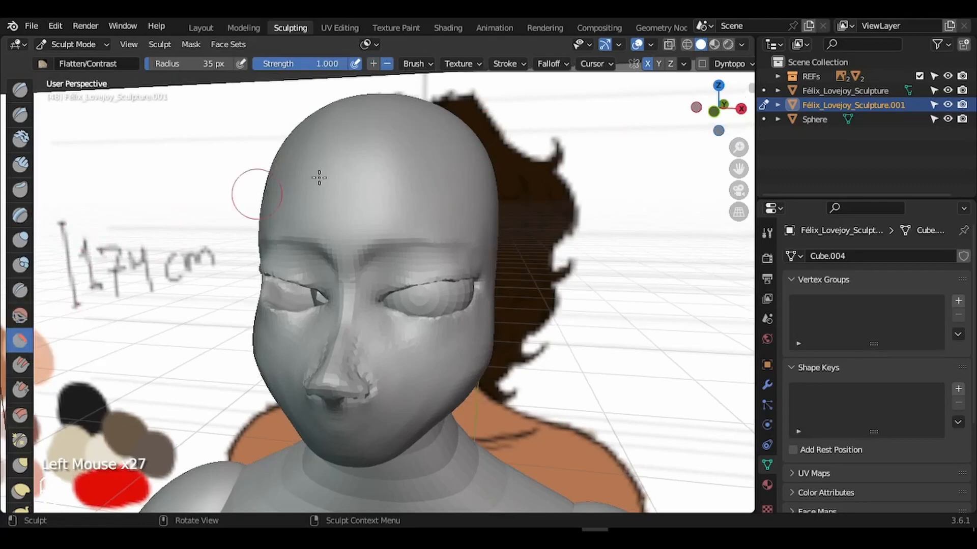
{"action": "left_click", "coordinate": [339, 198]}
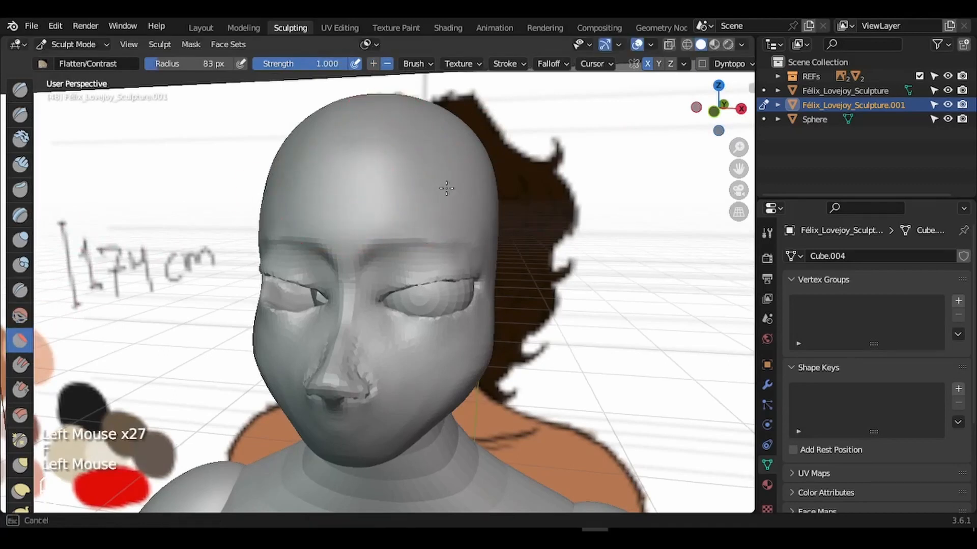
{"action": "left_click", "coordinate": [414, 200]}
{"action": "left_click", "coordinate": [331, 200]}
{"action": "left_click", "coordinate": [470, 191]}
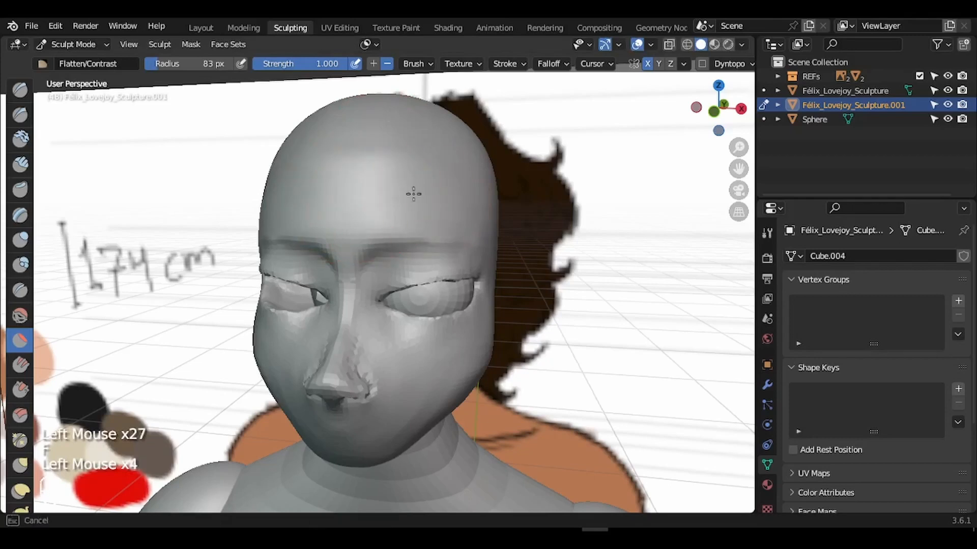
{"action": "left_click", "coordinate": [355, 201]}
{"action": "left_click", "coordinate": [404, 199]}
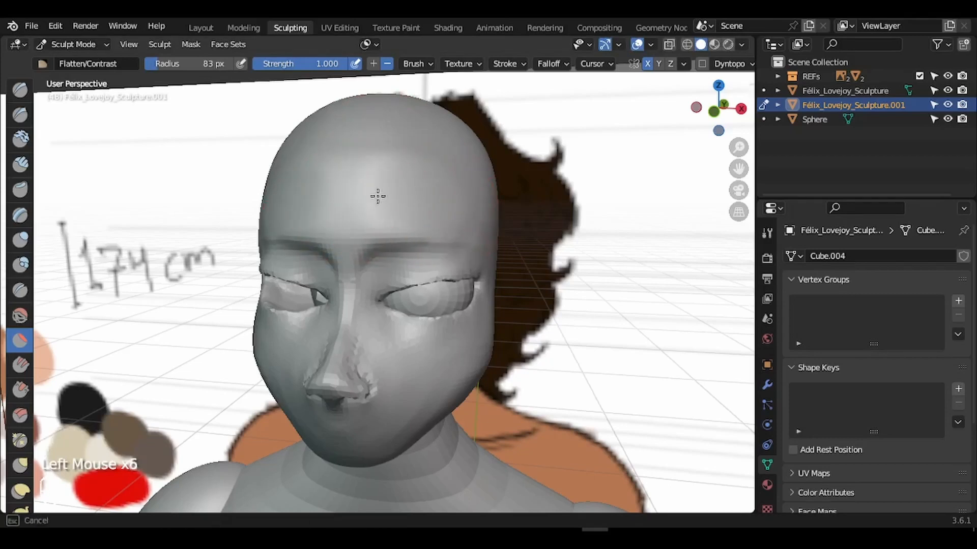
- From a side angle, flatten more of the forehead, then snap to Right Orthographic view
{"action": "left_click_drag", "start_coordinate": [718, 108], "coordinate": [539, 152]}
{"action": "left_click", "coordinate": [343, 188]}
{"action": "left_click", "coordinate": [451, 218]}
{"action": "left_click", "coordinate": [350, 194]}
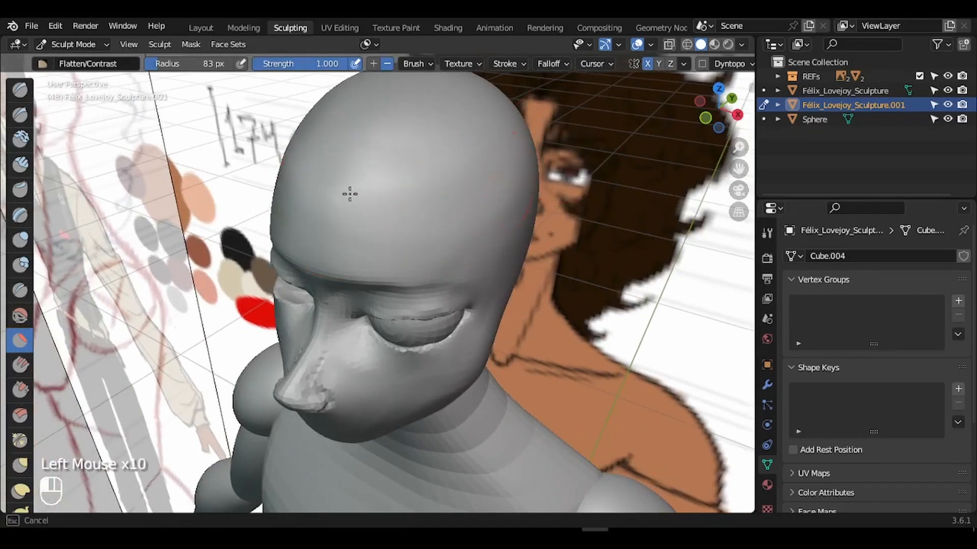
{"action": "mouse_move", "coordinate": [718, 108]}
{"action": "left_mouse_down"}
{"action": "mouse_move", "coordinate": [680, 86]}
{"action": "mouse_move", "coordinate": [765, 124]}
{"action": "mouse_move", "coordinate": [740, 140]}
{"action": "left_mouse_up"}
{"action": "left_click", "coordinate": [737, 115]}
- With the Grab brush, pull the forehead, brow and nose bridge toward the side reference
{"action": "key", "text": "g"}
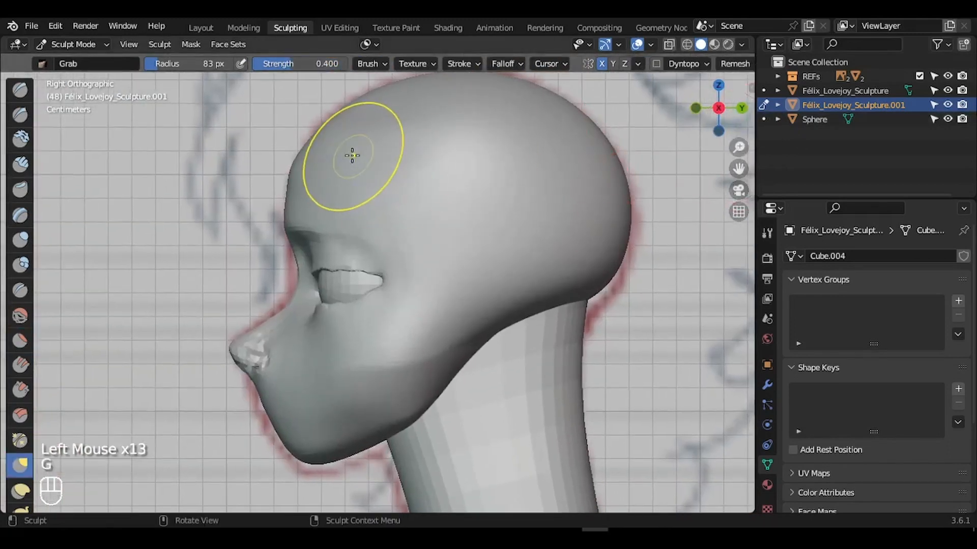
{"action": "mouse_move", "coordinate": [284, 158]}
{"action": "left_mouse_down"}
{"action": "mouse_move", "coordinate": [304, 160]}
{"action": "mouse_move", "coordinate": [308, 145]}
{"action": "left_mouse_up"}
{"action": "left_click_drag", "start_coordinate": [291, 184], "coordinate": [285, 224]}
{"action": "left_click_drag", "start_coordinate": [296, 254], "coordinate": [292, 257]}
{"action": "left_click_drag", "start_coordinate": [298, 273], "coordinate": [289, 273]}
{"action": "left_click_drag", "start_coordinate": [289, 299], "coordinate": [275, 312]}
- Reshape the nose, mouth, chin and jaw underside to match the side reference outline
{"action": "left_click_drag", "start_coordinate": [258, 330], "coordinate": [256, 326]}
{"action": "left_click_drag", "start_coordinate": [236, 362], "coordinate": [244, 372]}
{"action": "left_click_drag", "start_coordinate": [256, 390], "coordinate": [253, 389]}
{"action": "left_click_drag", "start_coordinate": [260, 413], "coordinate": [255, 414]}
{"action": "left_click_drag", "start_coordinate": [312, 465], "coordinate": [310, 470]}
{"action": "left_click_drag", "start_coordinate": [335, 460], "coordinate": [360, 459]}
{"action": "left_click_drag", "start_coordinate": [379, 444], "coordinate": [399, 435]}
- Resize the Grab brush and orbit to a three-quarter view of the head
{"action": "key", "text": "f"}
{"action": "left_click", "coordinate": [496, 409]}
- Switch to the Smooth brush at 62 px and smooth the skull side and head surface
{"action": "key", "text": "f"}
{"action": "left_click", "coordinate": [616, 201]}
{"action": "left_click_drag", "start_coordinate": [718, 108], "coordinate": [747, 116]}
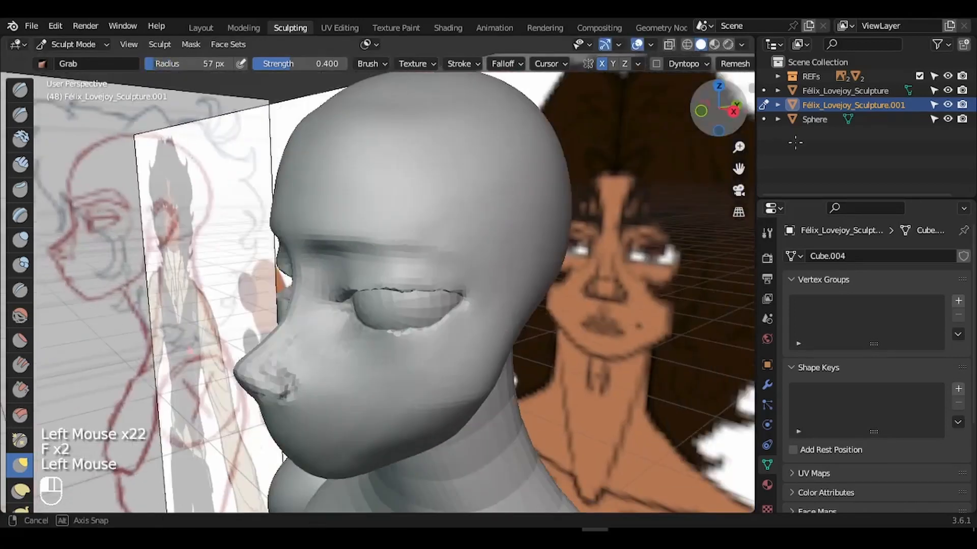
{"action": "left_click_drag", "start_coordinate": [738, 168], "coordinate": [735, 176]}
{"action": "left_click_drag", "start_coordinate": [718, 108], "coordinate": [728, 120]}
{"action": "left_click", "coordinate": [20, 315]}
{"action": "key", "text": "f"}
{"action": "left_click", "coordinate": [432, 177]}
{"action": "left_click_drag", "start_coordinate": [346, 148], "coordinate": [356, 143]}
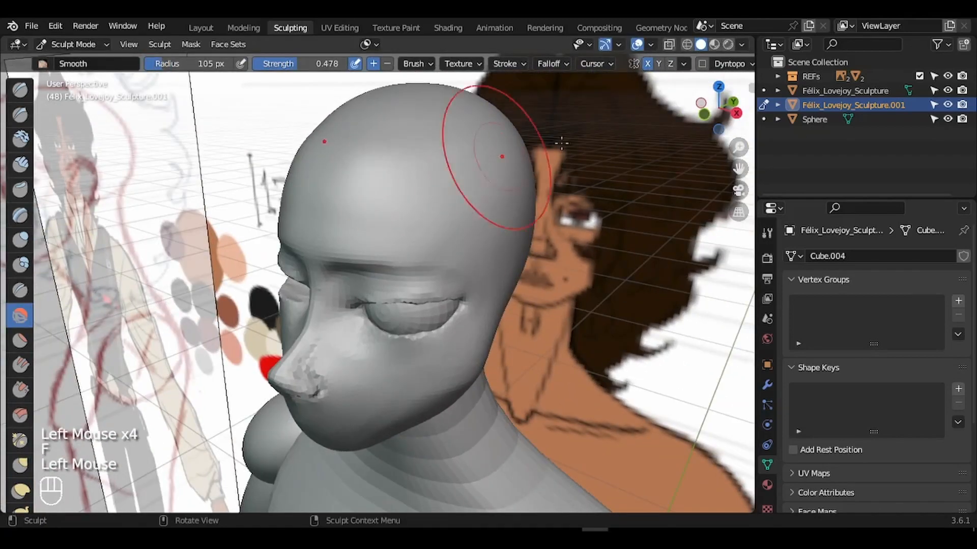
{"action": "left_click_drag", "start_coordinate": [714, 116], "coordinate": [708, 81]}
{"action": "key", "text": "f"}
{"action": "left_click", "coordinate": [432, 326]}
{"action": "mouse_move", "coordinate": [432, 335]}
{"action": "left_mouse_down"}
{"action": "mouse_move", "coordinate": [436, 358]}
{"action": "mouse_move", "coordinate": [443, 351]}
{"action": "left_mouse_up"}
{"action": "mouse_move", "coordinate": [710, 115]}
{"action": "left_mouse_down"}
{"action": "mouse_move", "coordinate": [820, 170]}
{"action": "mouse_move", "coordinate": [737, 147]}
{"action": "mouse_move", "coordinate": [762, 175]}
{"action": "mouse_move", "coordinate": [743, 155]}
{"action": "mouse_move", "coordinate": [739, 162]}
{"action": "mouse_move", "coordinate": [737, 136]}
{"action": "mouse_move", "coordinate": [793, 120]}
{"action": "mouse_move", "coordinate": [621, 107]}
{"action": "mouse_move", "coordinate": [717, 130]}
{"action": "mouse_move", "coordinate": [719, 104]}
{"action": "left_mouse_up"}
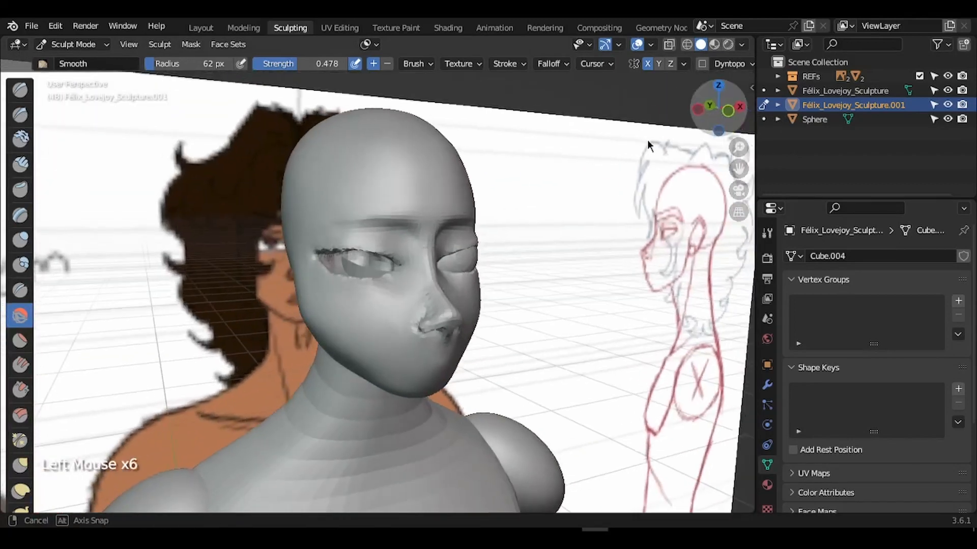
- Shrink the Smooth brush to 21 px, frame a close front view, then reduce it to 16 px
{"action": "key", "text": "f"}
{"action": "left_click", "coordinate": [446, 207]}
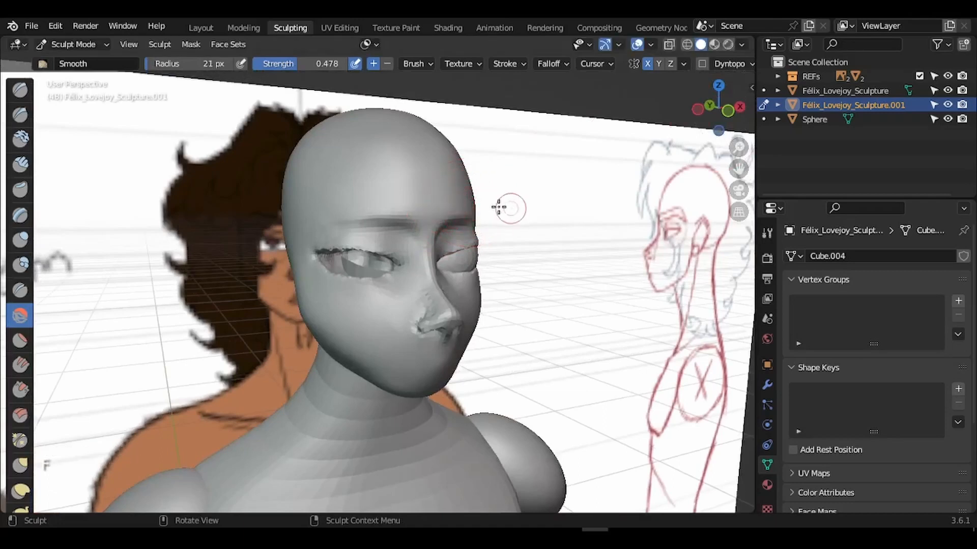
{"action": "left_click_drag", "start_coordinate": [704, 122], "coordinate": [496, 189]}
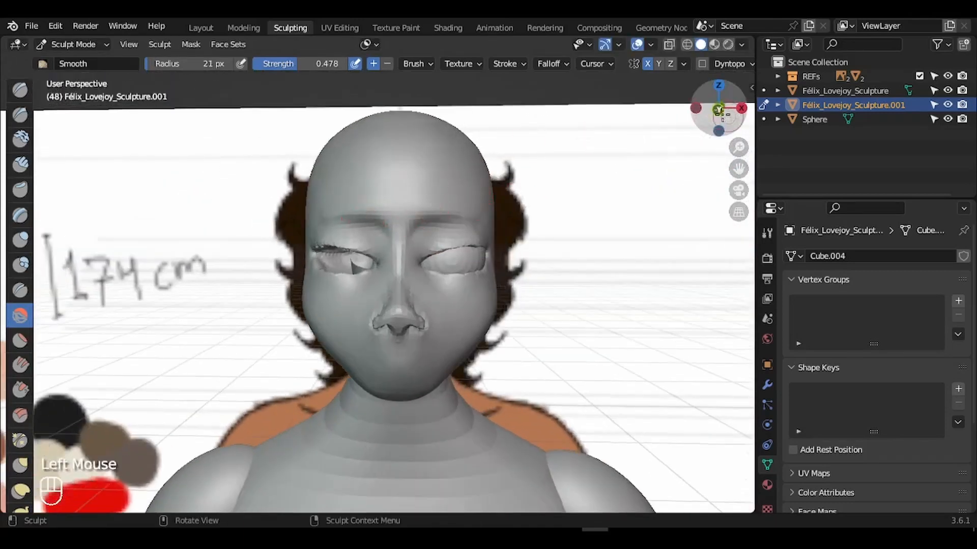
{"action": "mouse_move", "coordinate": [718, 110]}
{"action": "left_mouse_down"}
{"action": "mouse_move", "coordinate": [602, 99]}
{"action": "mouse_move", "coordinate": [716, 110]}
{"action": "left_mouse_up"}
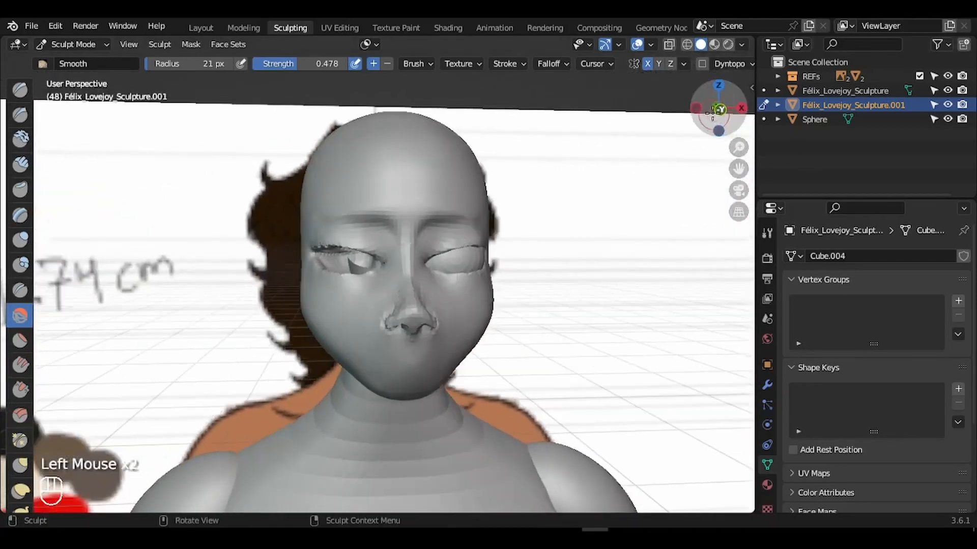
{"action": "left_click", "coordinate": [719, 109]}
{"action": "left_click_drag", "start_coordinate": [738, 149], "coordinate": [724, 77]}
{"action": "left_click_drag", "start_coordinate": [738, 149], "coordinate": [723, 107]}
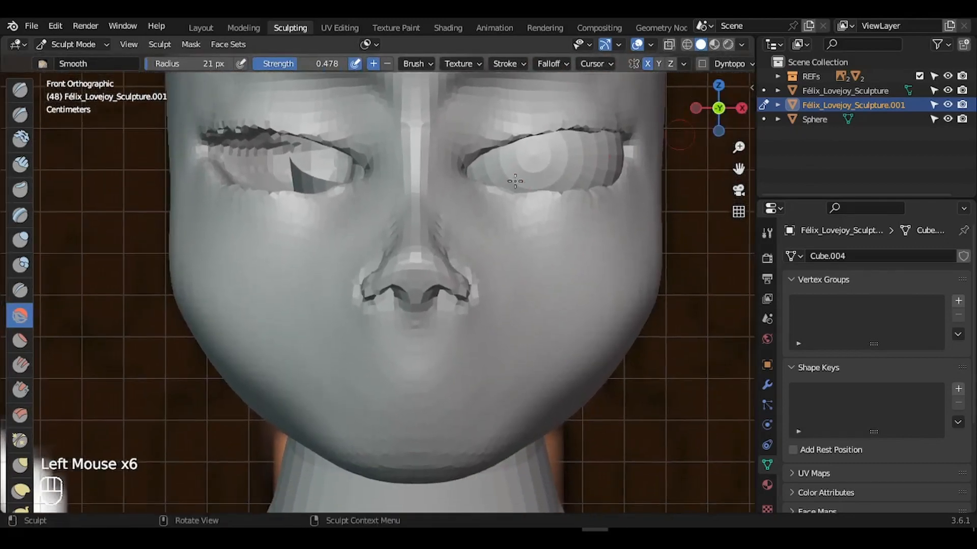
{"action": "key", "text": "f"}
{"action": "left_click", "coordinate": [391, 251]}
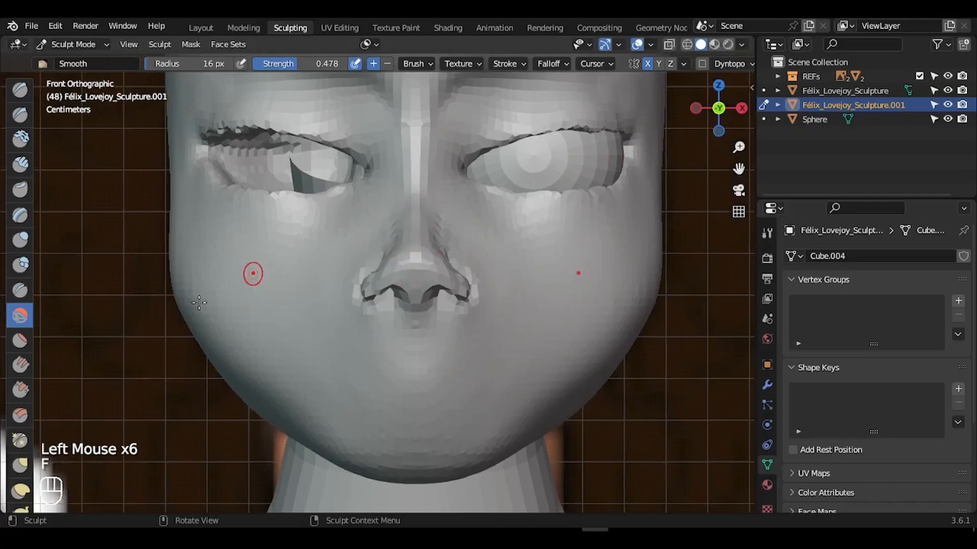
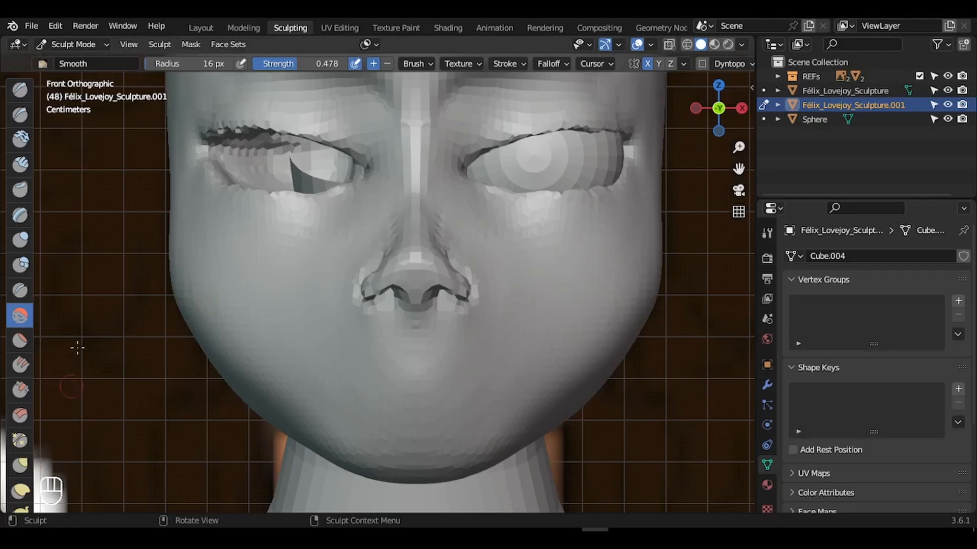
- Select the Crease brush with strength 1.0 and a 7 px radius, with X-ray on
{"action": "left_click", "coordinate": [21, 290]}
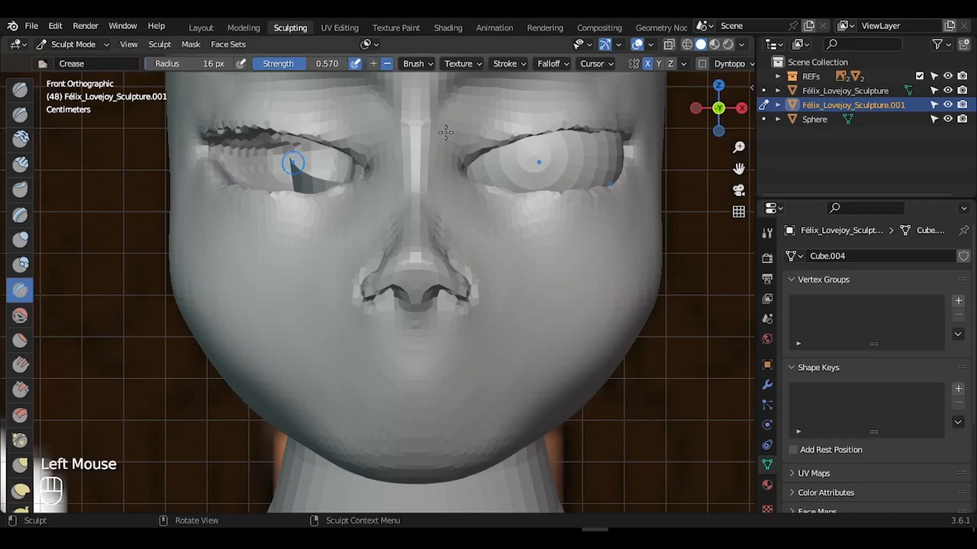
{"action": "left_click", "coordinate": [670, 46]}
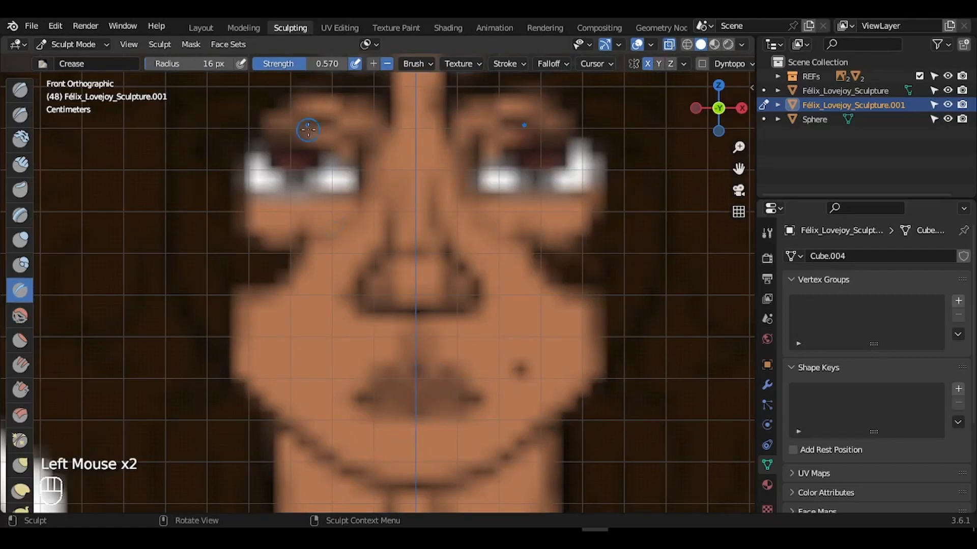
{"action": "left_click", "coordinate": [309, 66]}
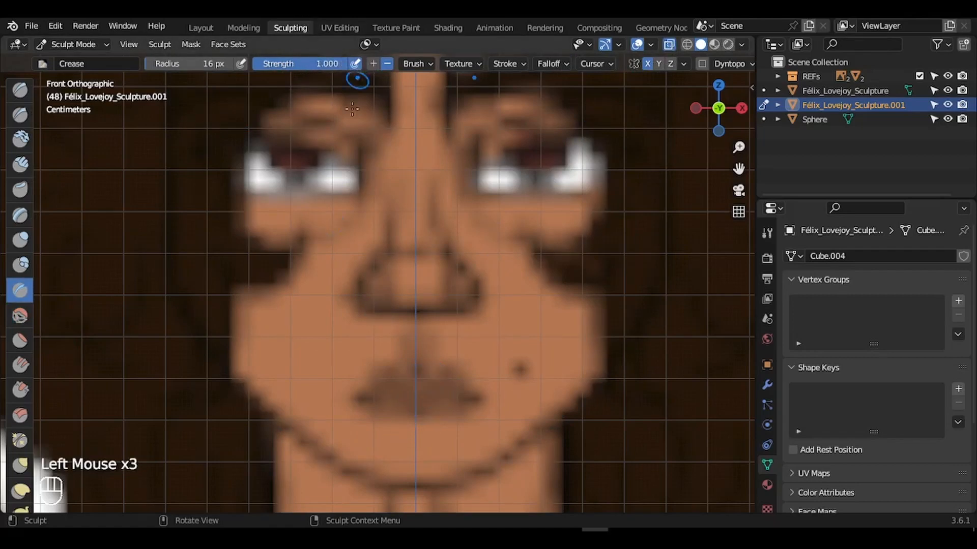
{"action": "key", "text": "f"}
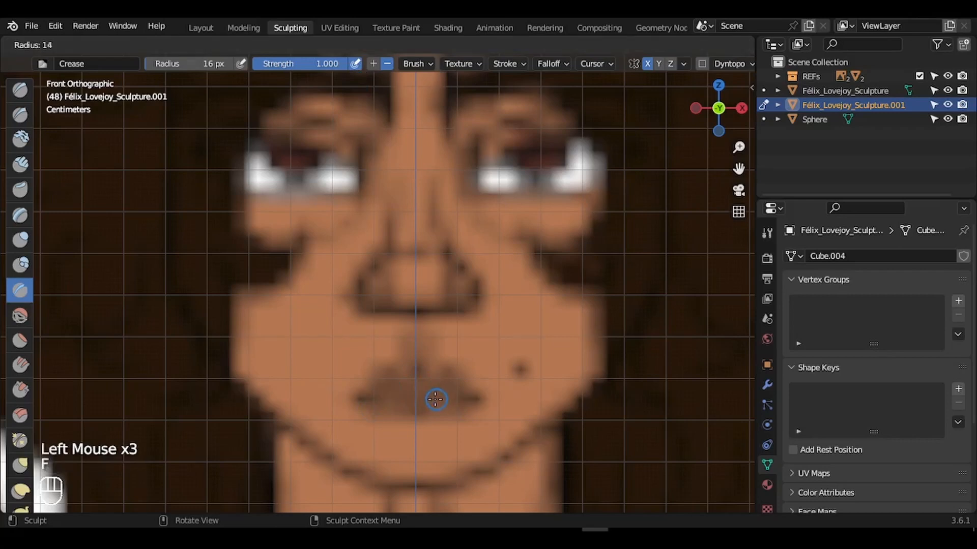
{"action": "left_click", "coordinate": [430, 400]}
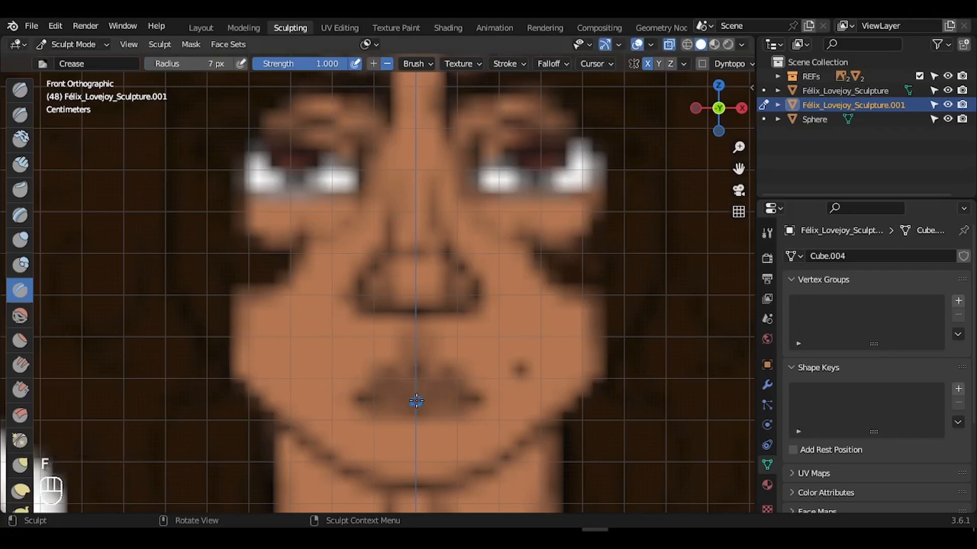
- Carve a crease along the lip line, toggling X-ray to check it and undoing one stray stroke
{"action": "left_click_drag", "start_coordinate": [419, 396], "coordinate": [420, 396]}
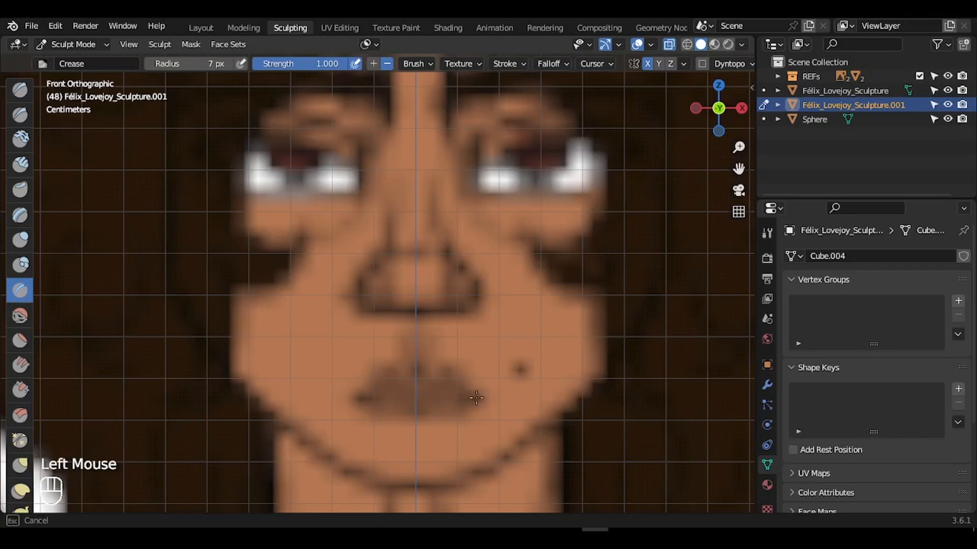
{"action": "left_click_drag", "start_coordinate": [453, 394], "coordinate": [454, 395]}
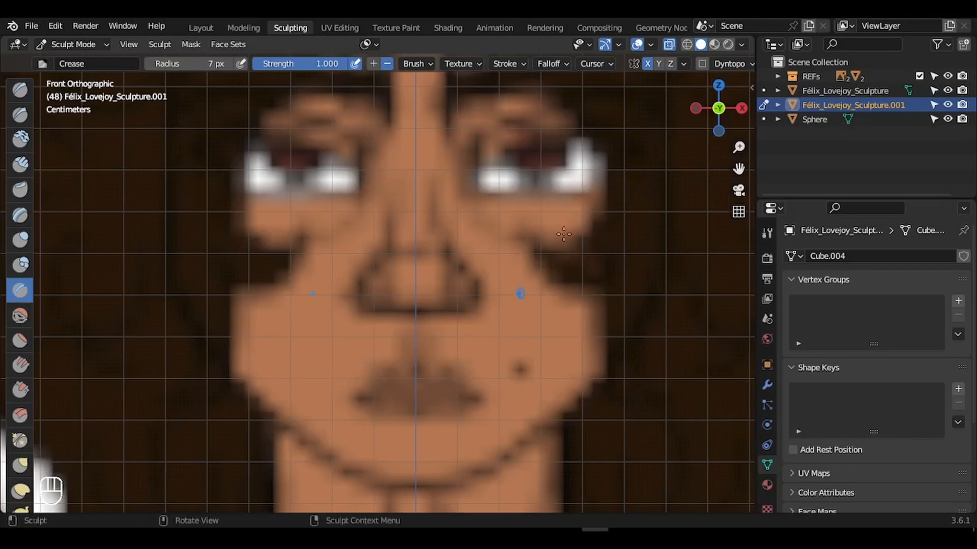
{"action": "left_click", "coordinate": [668, 46]}
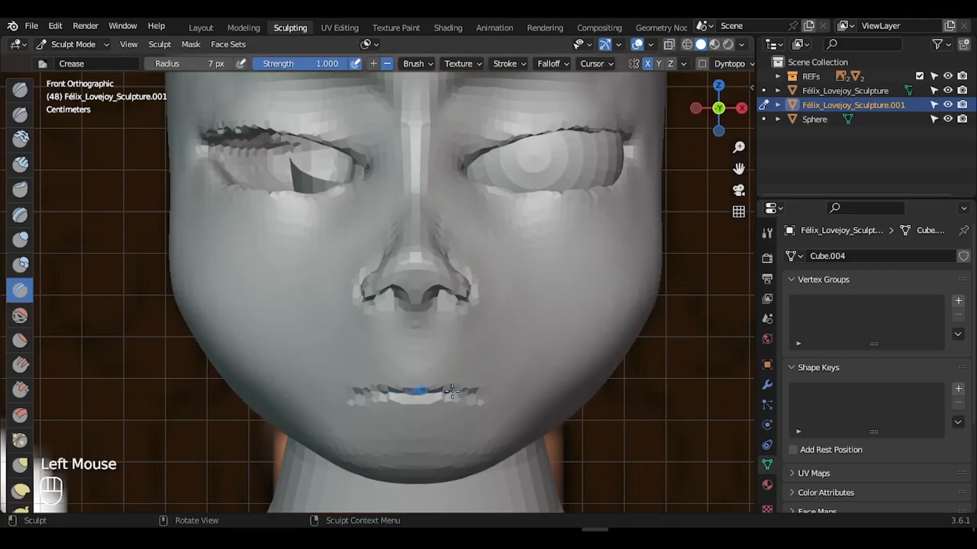
{"action": "left_click", "coordinate": [668, 45]}
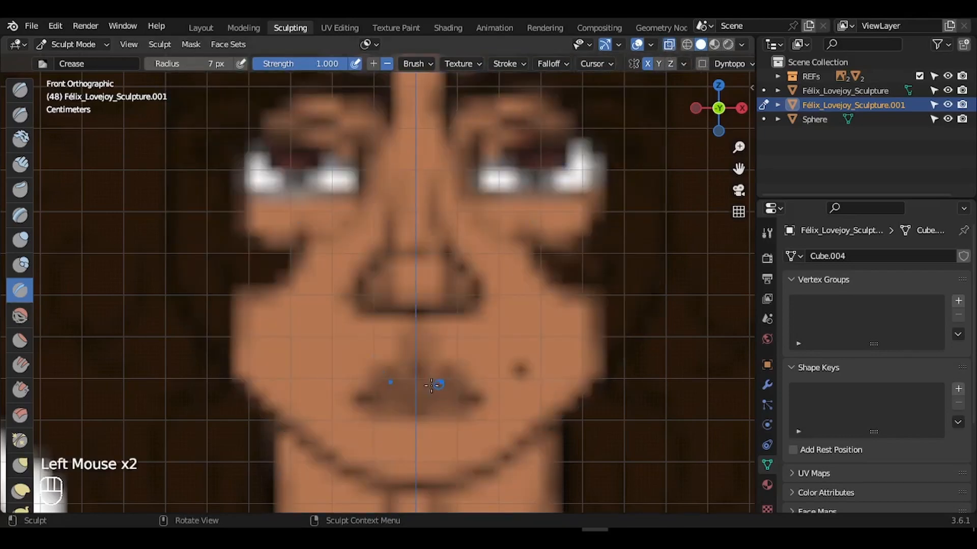
{"action": "mouse_move", "coordinate": [417, 378]}
{"action": "left_mouse_down"}
{"action": "mouse_move", "coordinate": [443, 370]}
{"action": "mouse_move", "coordinate": [431, 371]}
{"action": "left_mouse_up"}
{"action": "key", "text": "ctrl+z"}
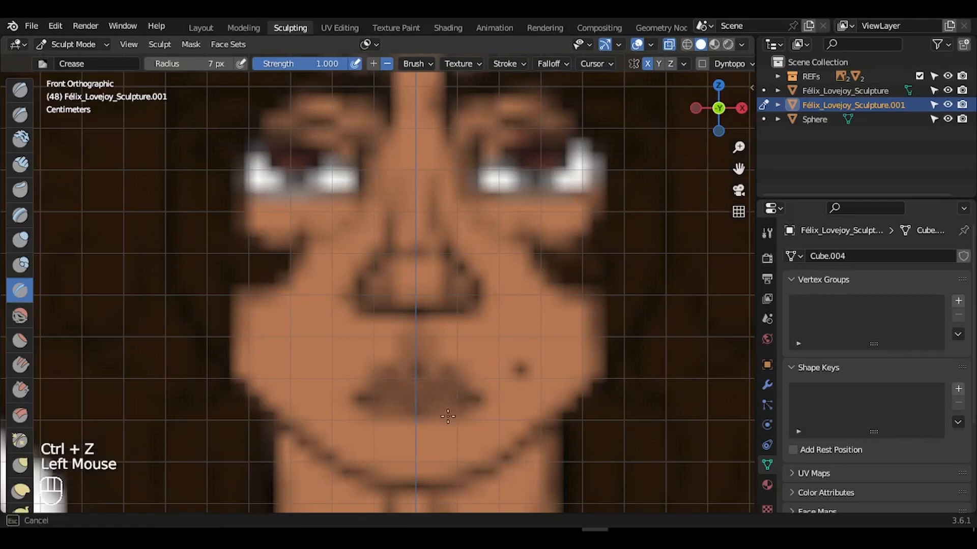
{"action": "left_click_drag", "start_coordinate": [479, 399], "coordinate": [480, 398]}
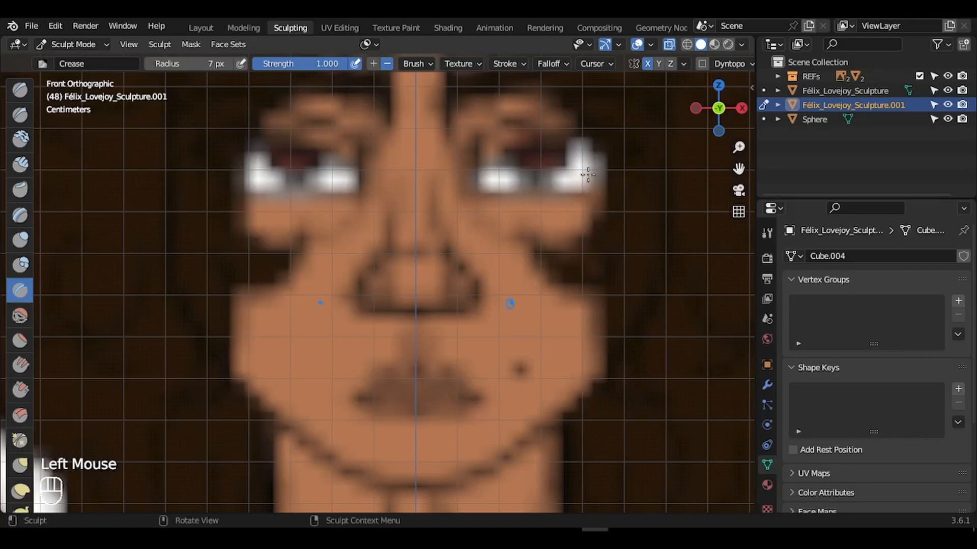
{"action": "left_click", "coordinate": [669, 45]}
{"action": "left_click_drag", "start_coordinate": [713, 143], "coordinate": [703, 116]}
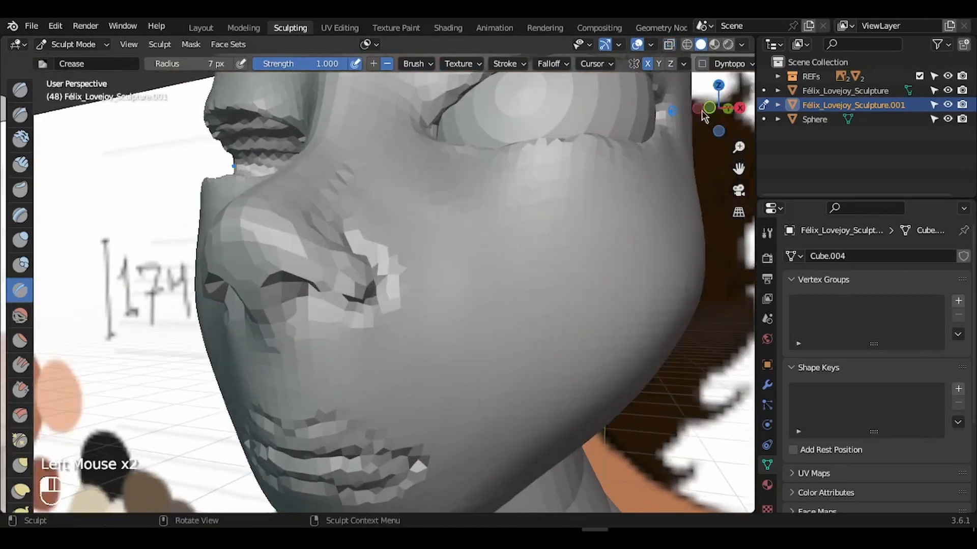
- Zoom in on the face, orbit to a front view, and set the Crease radius to 17 px
{"action": "left_click_drag", "start_coordinate": [739, 147], "coordinate": [740, 127]}
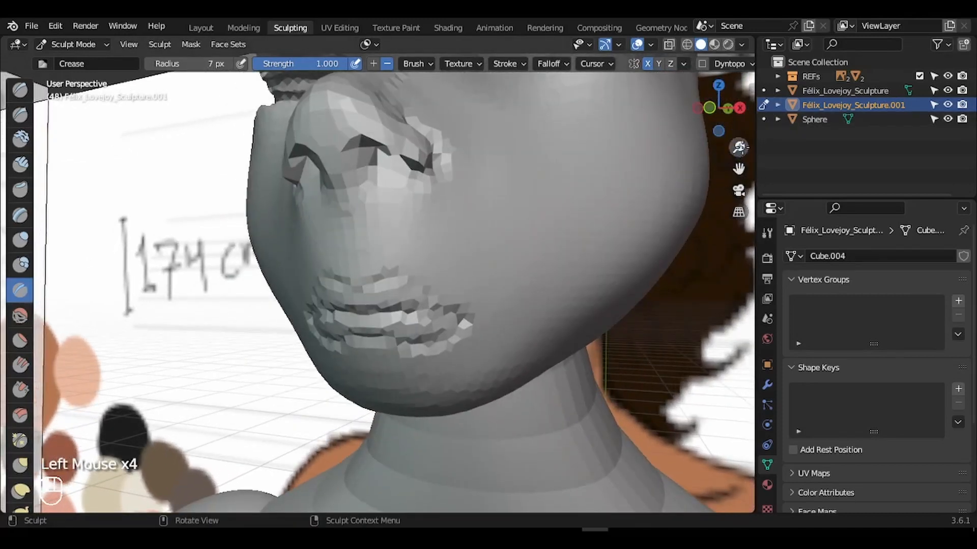
{"action": "left_click_drag", "start_coordinate": [739, 147], "coordinate": [740, 128]}
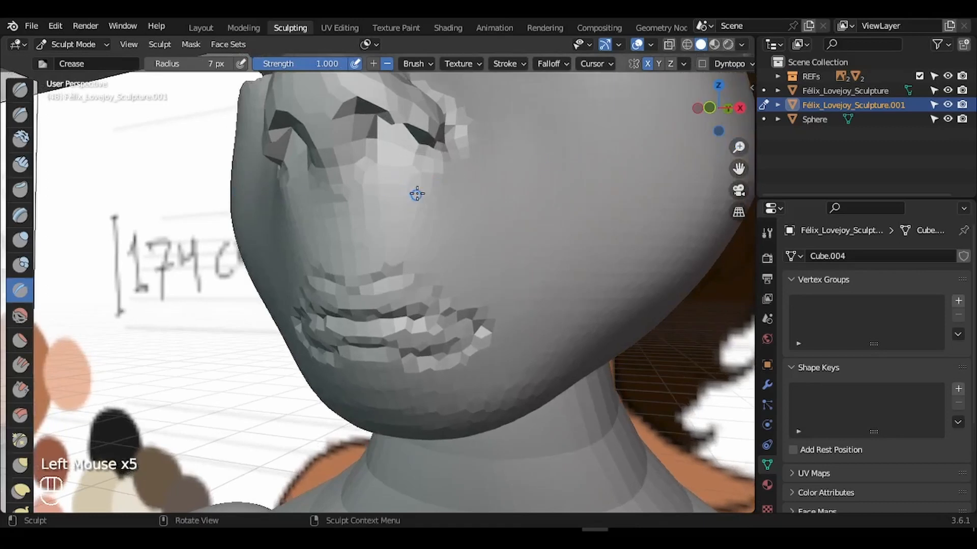
{"action": "key", "text": "f"}
{"action": "left_click", "coordinate": [438, 193]}
{"action": "left_click_drag", "start_coordinate": [709, 109], "coordinate": [758, 127]}
{"action": "key", "text": "f"}
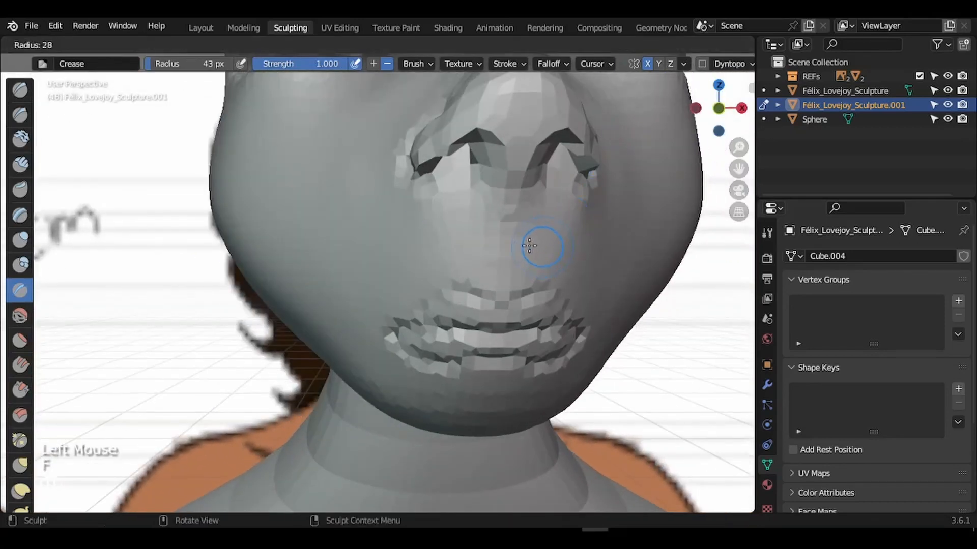
{"action": "left_click", "coordinate": [523, 245]}
- At a 38 px radius, crease between the nose and lips, undoing the unwanted stroke
{"action": "key", "text": "f"}
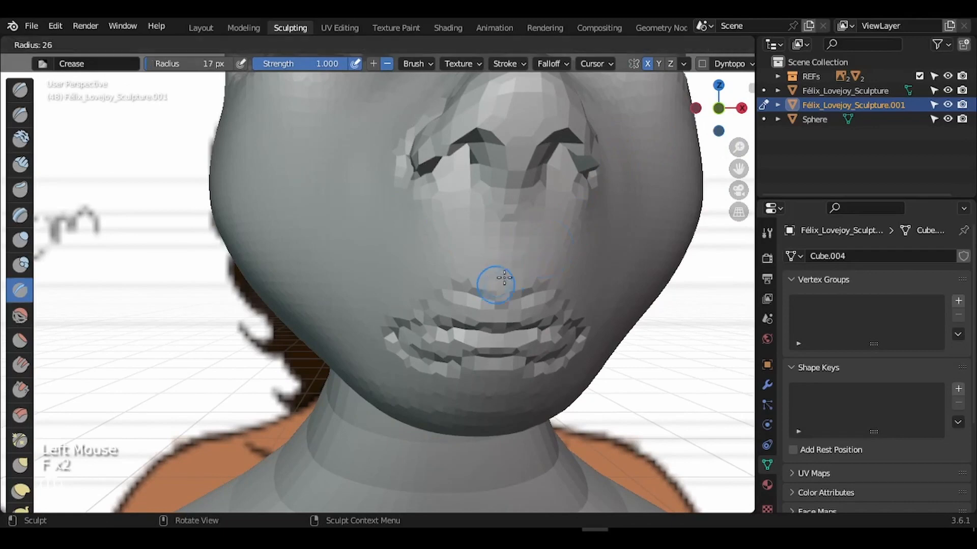
{"action": "left_click", "coordinate": [508, 270]}
{"action": "mouse_move", "coordinate": [508, 270]}
{"action": "left_mouse_down"}
{"action": "mouse_move", "coordinate": [507, 229]}
{"action": "mouse_move", "coordinate": [505, 239]}
{"action": "left_mouse_up"}
{"action": "left_click", "coordinate": [503, 243]}
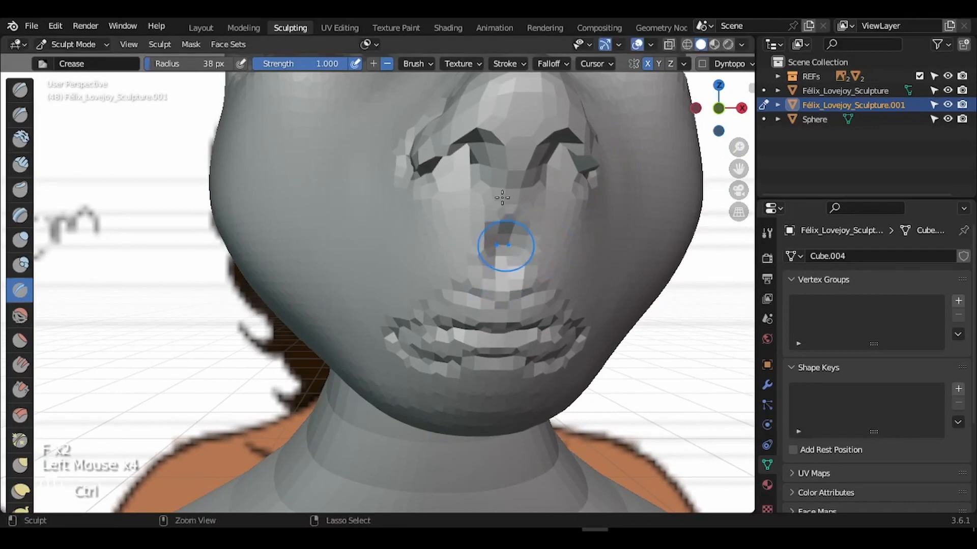
{"action": "key", "text": "ctrl+z"}
{"action": "key", "text": "ctrl+z"}
{"action": "key", "text": "f"}
- Crease the nose bridge and nose tip at 27 px, then orbit to the head's side
{"action": "left_click", "coordinate": [362, 270]}
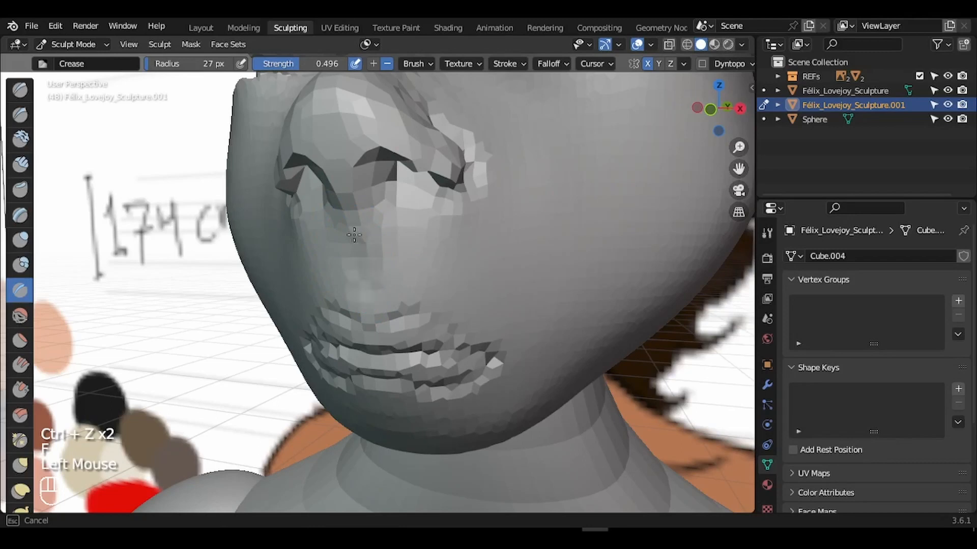
{"action": "left_click_drag", "start_coordinate": [357, 229], "coordinate": [360, 262]}
{"action": "left_click_drag", "start_coordinate": [361, 265], "coordinate": [366, 278]}
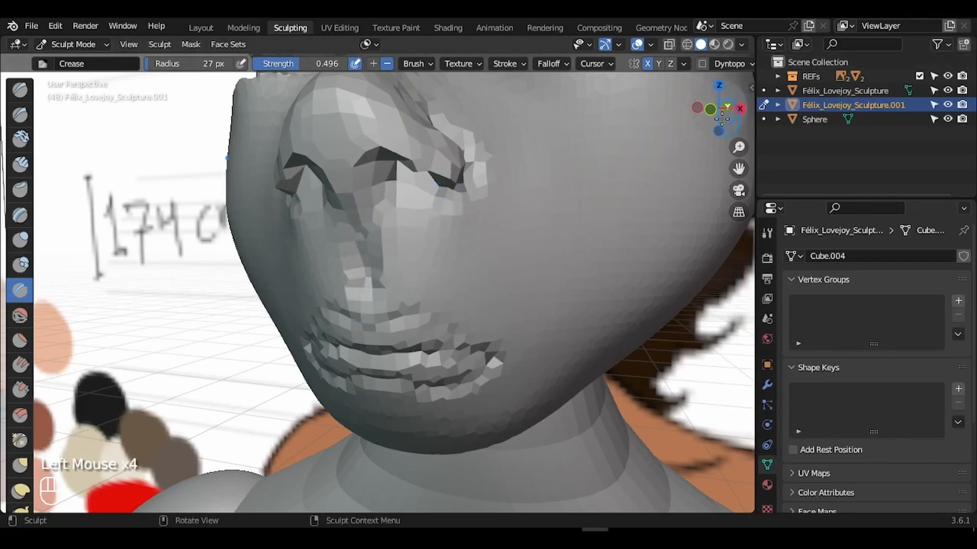
{"action": "left_click_drag", "start_coordinate": [721, 119], "coordinate": [754, 117]}
{"action": "left_click_drag", "start_coordinate": [734, 168], "coordinate": [692, 170]}
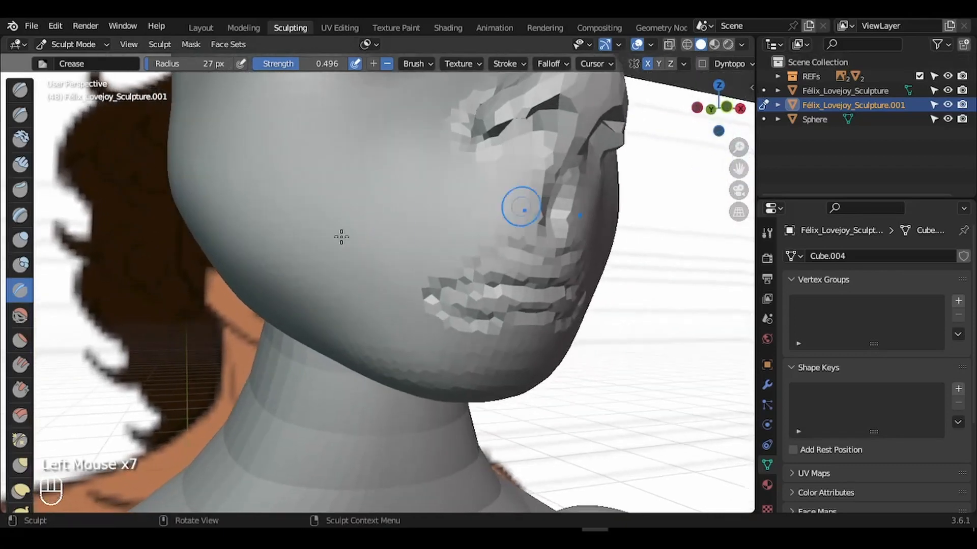
- Select the Inflate/Deflate brush at a 20 px radius and frame the head closely
{"action": "left_click", "coordinate": [20, 239]}
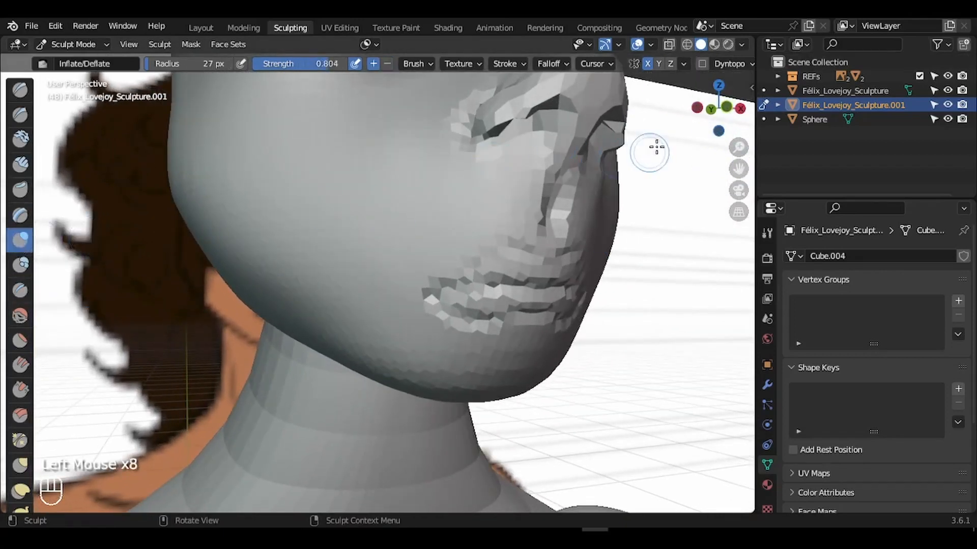
{"action": "left_click_drag", "start_coordinate": [737, 147], "coordinate": [736, 146]}
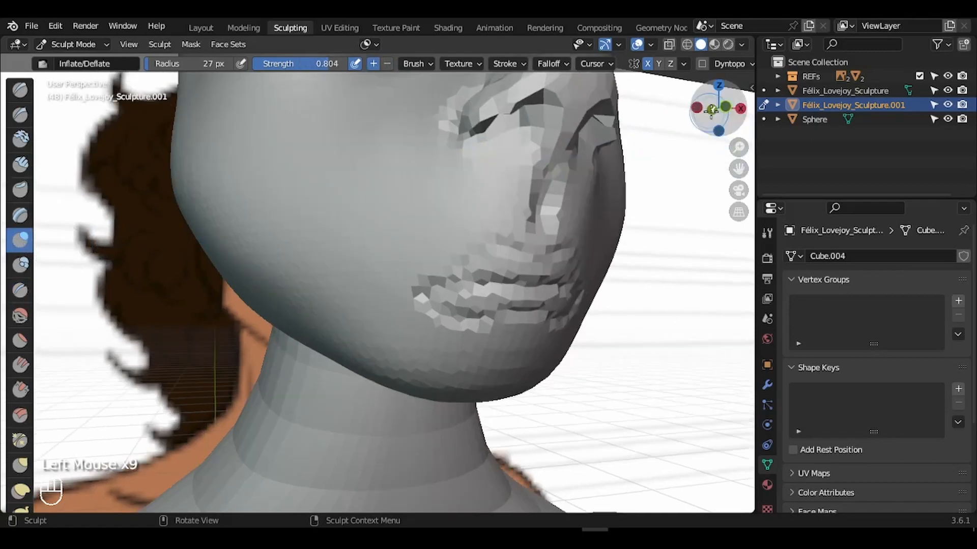
{"action": "left_click_drag", "start_coordinate": [713, 111], "coordinate": [720, 117]}
{"action": "left_click_drag", "start_coordinate": [739, 170], "coordinate": [690, 120]}
{"action": "left_click_drag", "start_coordinate": [738, 148], "coordinate": [741, 124]}
{"action": "left_click_drag", "start_coordinate": [739, 171], "coordinate": [678, 183]}
{"action": "key", "text": "f"}
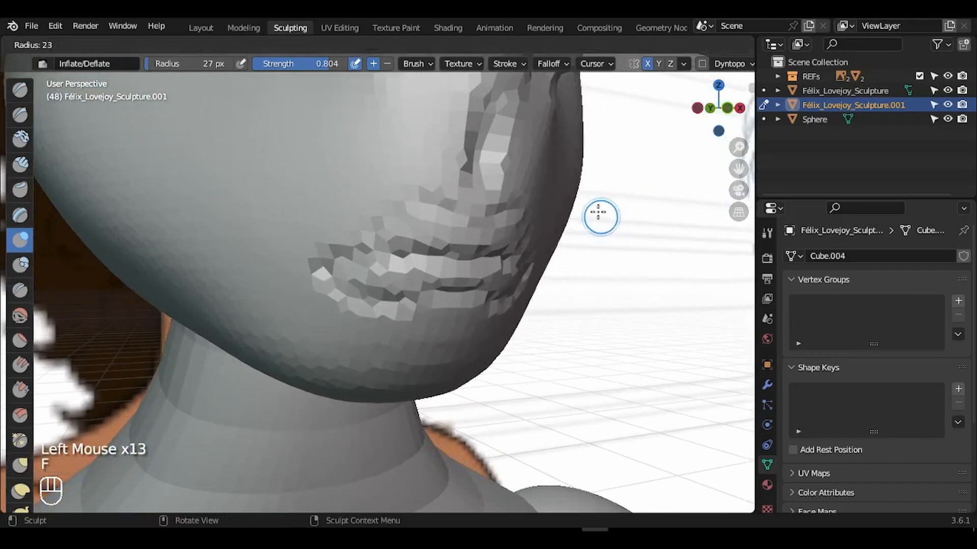
{"action": "left_click", "coordinate": [594, 210]}
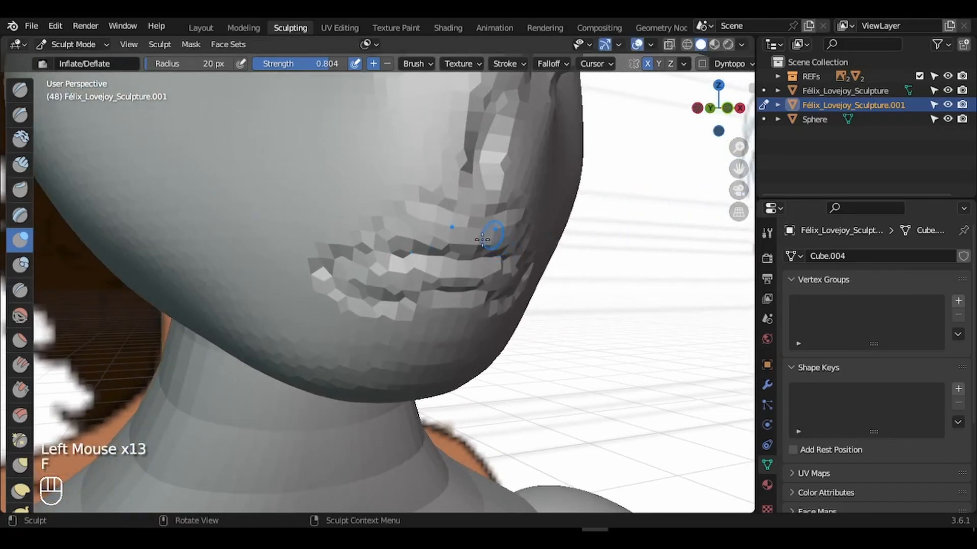
- Inflate the mouth area, the upper lip and both lip corners from a front orthographic view
{"action": "mouse_move", "coordinate": [483, 239]}
{"action": "left_mouse_down"}
{"action": "mouse_move", "coordinate": [488, 231]}
{"action": "mouse_move", "coordinate": [471, 250]}
{"action": "mouse_move", "coordinate": [488, 265]}
{"action": "mouse_move", "coordinate": [433, 303]}
{"action": "left_mouse_up"}
{"action": "left_click", "coordinate": [728, 109]}
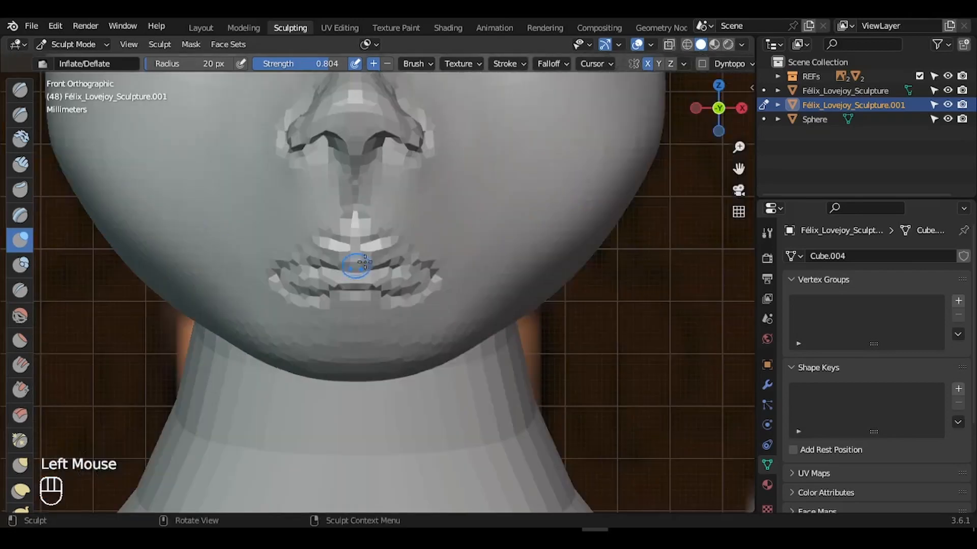
{"action": "left_click_drag", "start_coordinate": [739, 147], "coordinate": [575, 163]}
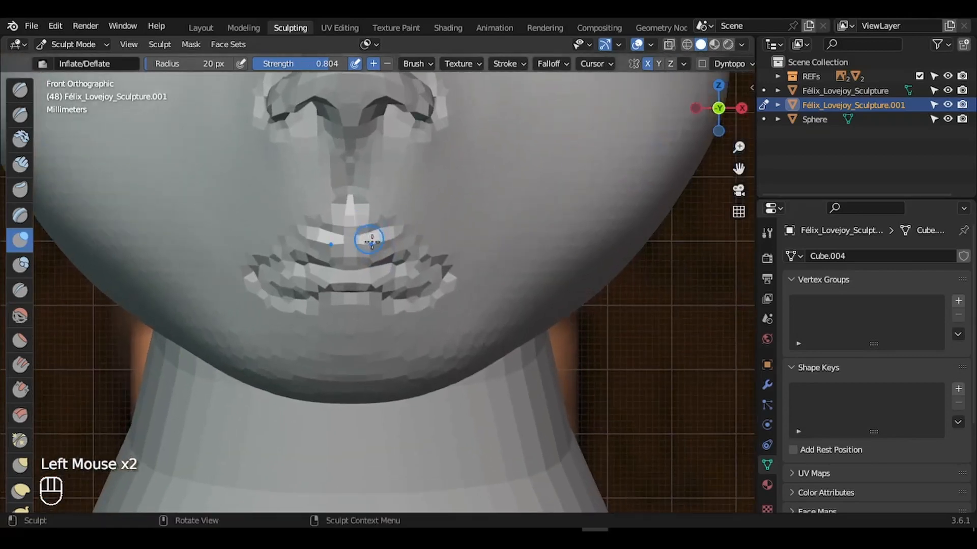
{"action": "mouse_move", "coordinate": [374, 240]}
{"action": "left_mouse_down"}
{"action": "mouse_move", "coordinate": [400, 235]}
{"action": "mouse_move", "coordinate": [410, 277]}
{"action": "mouse_move", "coordinate": [432, 292]}
{"action": "mouse_move", "coordinate": [366, 279]}
{"action": "mouse_move", "coordinate": [391, 289]}
{"action": "left_mouse_up"}
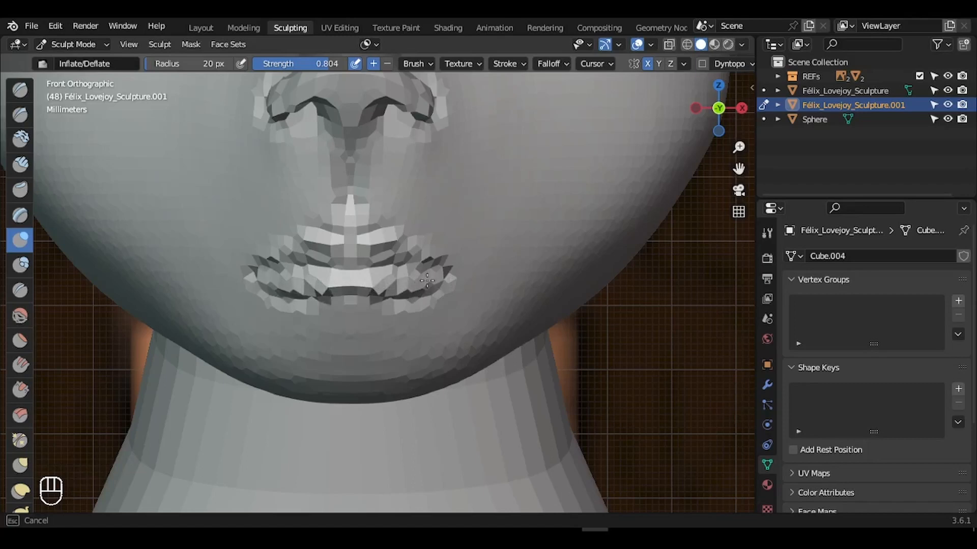
{"action": "mouse_move", "coordinate": [442, 270]}
{"action": "left_mouse_down"}
{"action": "mouse_move", "coordinate": [417, 273]}
{"action": "mouse_move", "coordinate": [372, 248]}
{"action": "mouse_move", "coordinate": [311, 248]}
{"action": "left_mouse_up"}
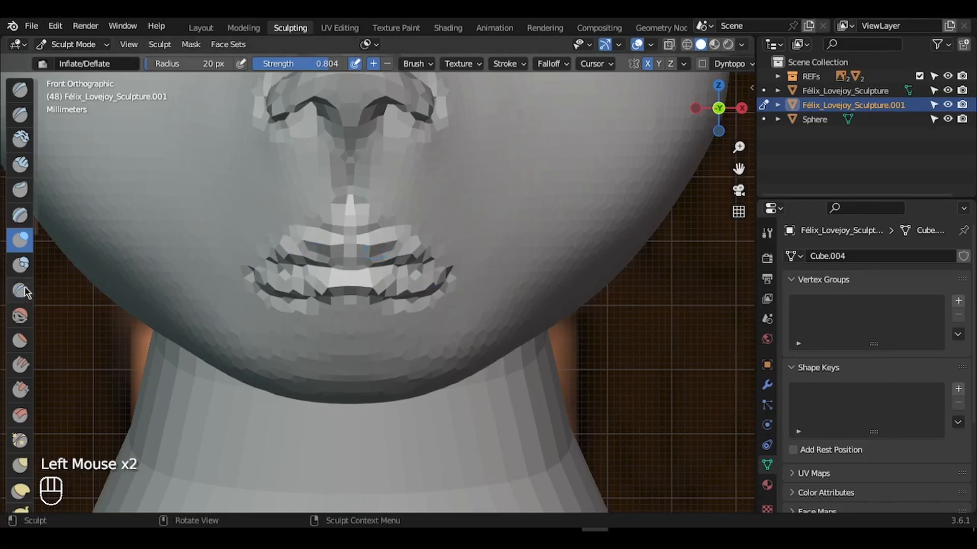
- Crease the upper lip line with the Crease brush, then zoom out and pan to show the eyes
{"action": "left_click", "coordinate": [20, 290]}
{"action": "key", "text": "f"}
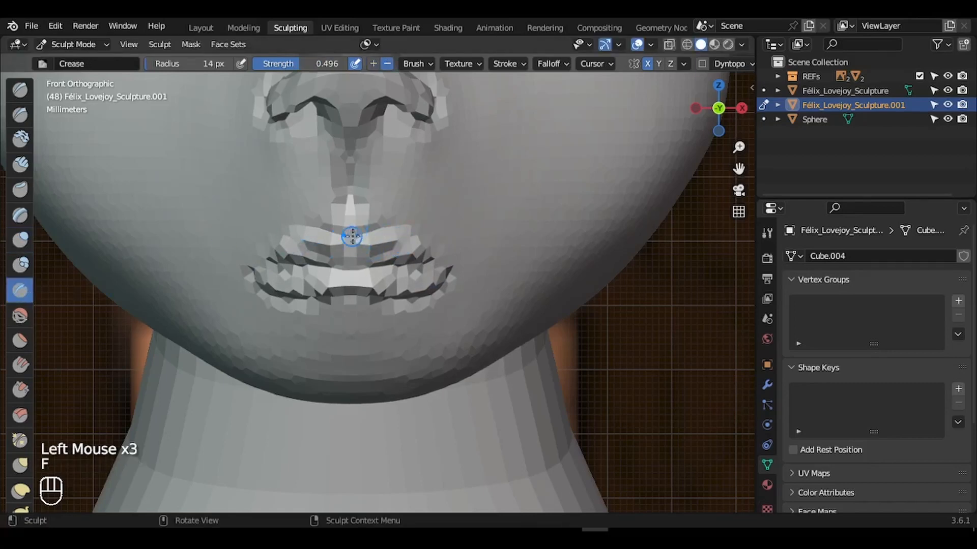
{"action": "left_click_drag", "start_coordinate": [352, 237], "coordinate": [401, 226]}
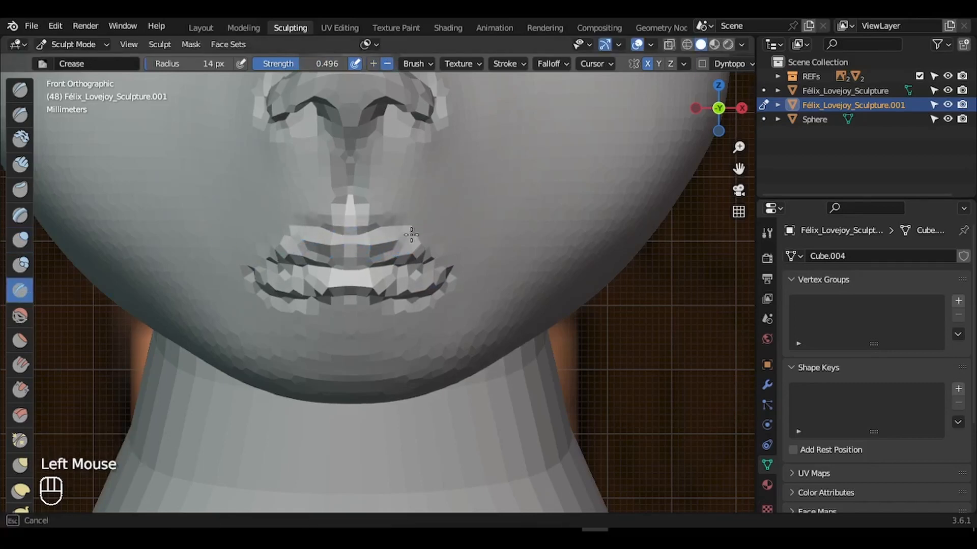
{"action": "left_click_drag", "start_coordinate": [739, 148], "coordinate": [746, 216]}
{"action": "left_click_drag", "start_coordinate": [738, 170], "coordinate": [741, 301]}
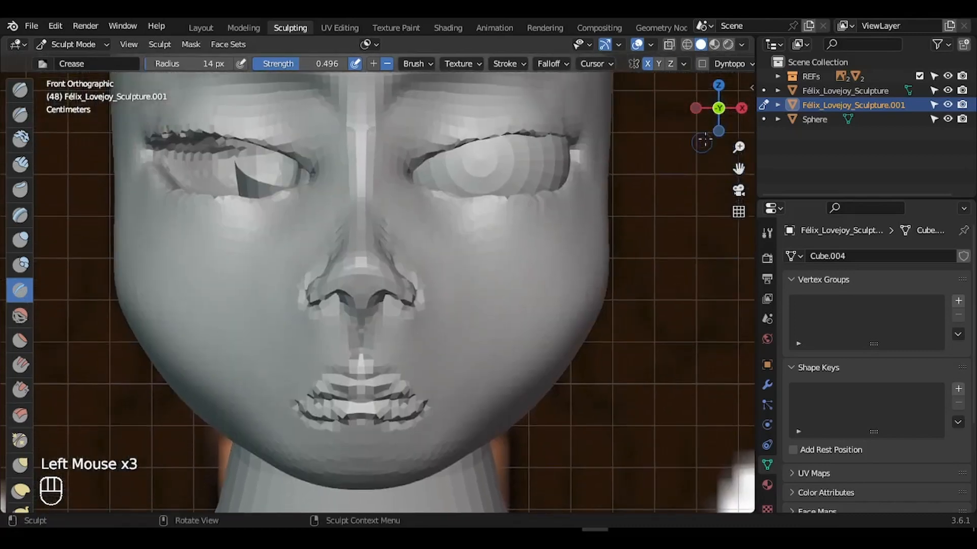
- Set the voxel size and remesh the head with Ctrl+R, then zoom in on the mouth
{"action": "left_click", "coordinate": [714, 117]}
{"action": "left_click_drag", "start_coordinate": [713, 117], "coordinate": [757, 163]}
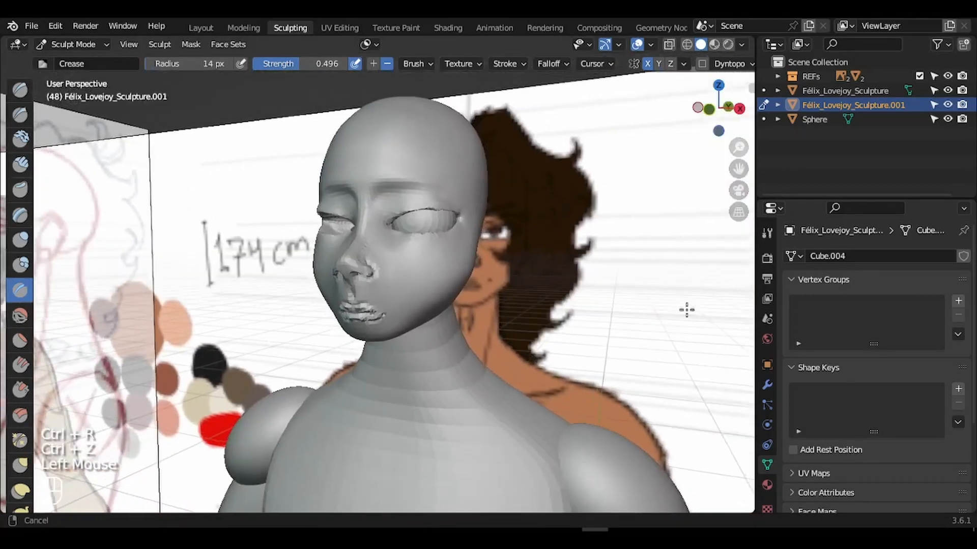
{"action": "key", "text": "r"}
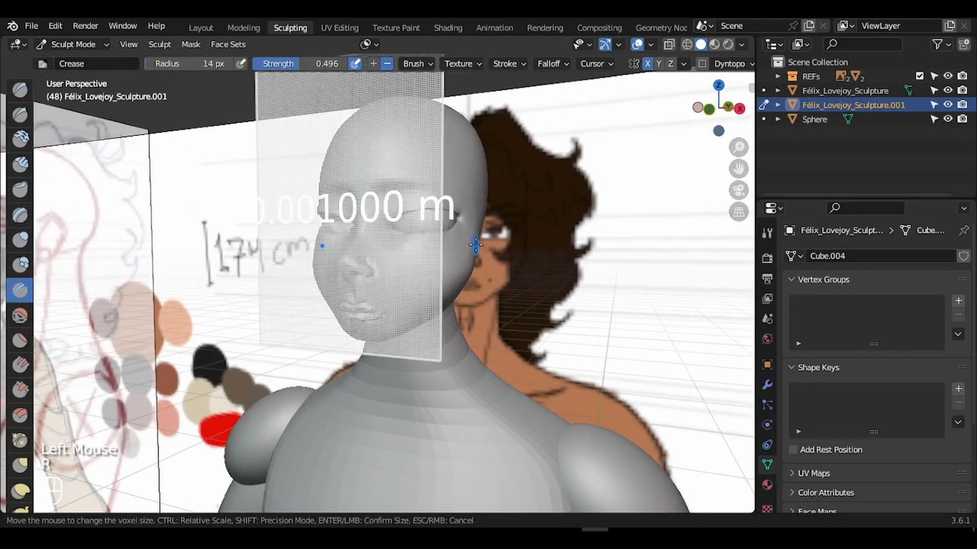
{"action": "left_click", "coordinate": [475, 246]}
{"action": "left_click_drag", "start_coordinate": [739, 148], "coordinate": [745, 131]}
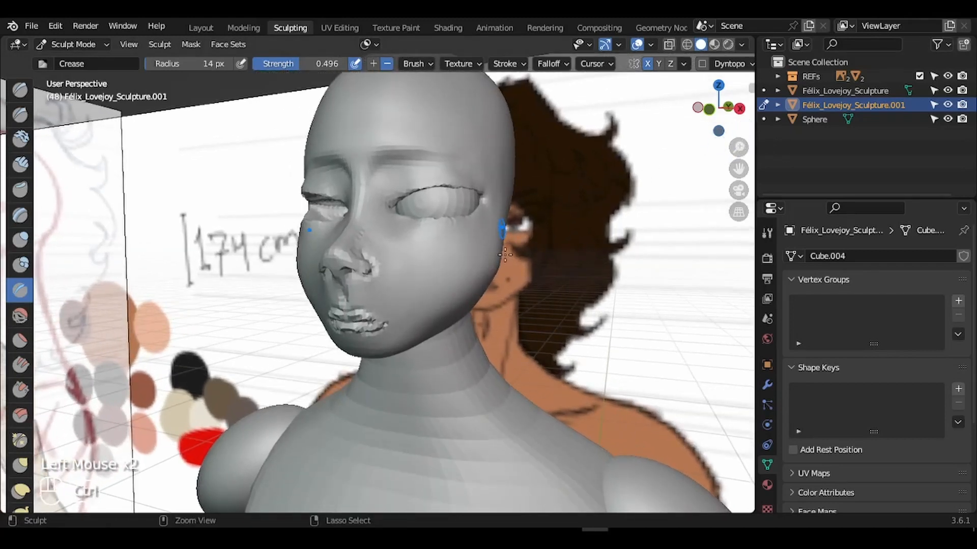
{"action": "key", "text": "ctrl+r"}
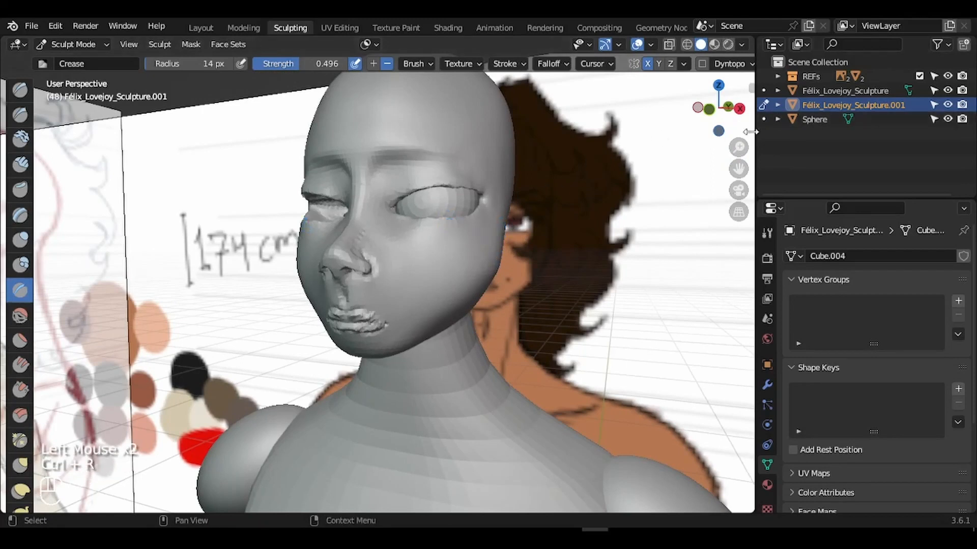
{"action": "left_click_drag", "start_coordinate": [739, 148], "coordinate": [638, 166]}
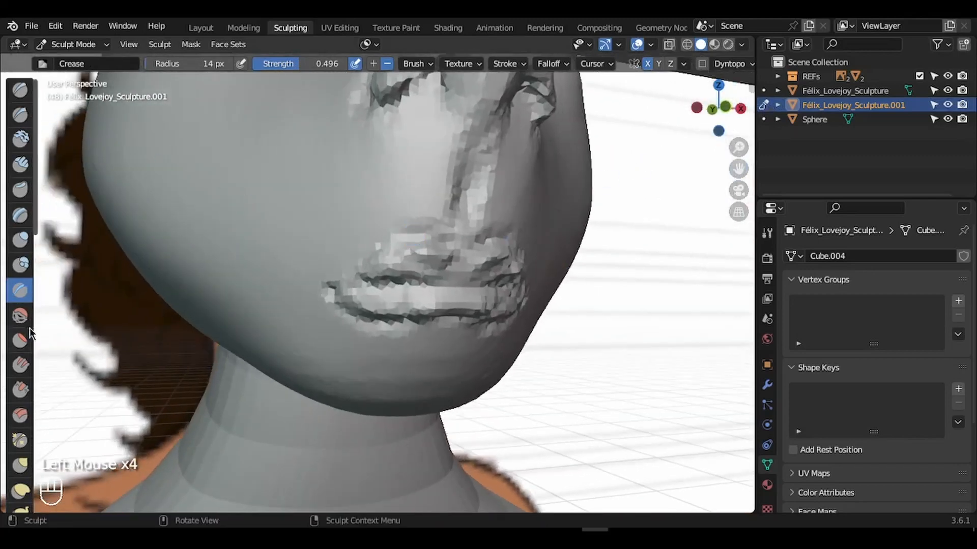
- Smooth the lumpy mouth corner, cheek and lip corner with a 46 px Smooth brush
{"action": "left_click", "coordinate": [21, 315]}
{"action": "key", "text": "f"}
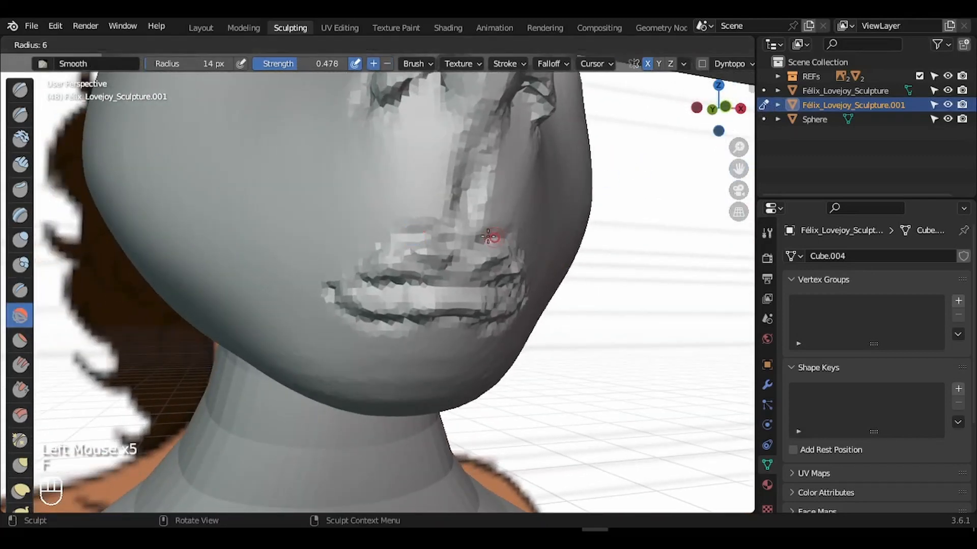
{"action": "key", "text": "f"}
{"action": "left_click", "coordinate": [456, 272]}
{"action": "mouse_move", "coordinate": [455, 272]}
{"action": "left_mouse_down"}
{"action": "mouse_move", "coordinate": [503, 219]}
{"action": "mouse_move", "coordinate": [483, 239]}
{"action": "left_mouse_up"}
{"action": "left_click_drag", "start_coordinate": [504, 203], "coordinate": [539, 244]}
{"action": "left_click_drag", "start_coordinate": [504, 302], "coordinate": [448, 301]}
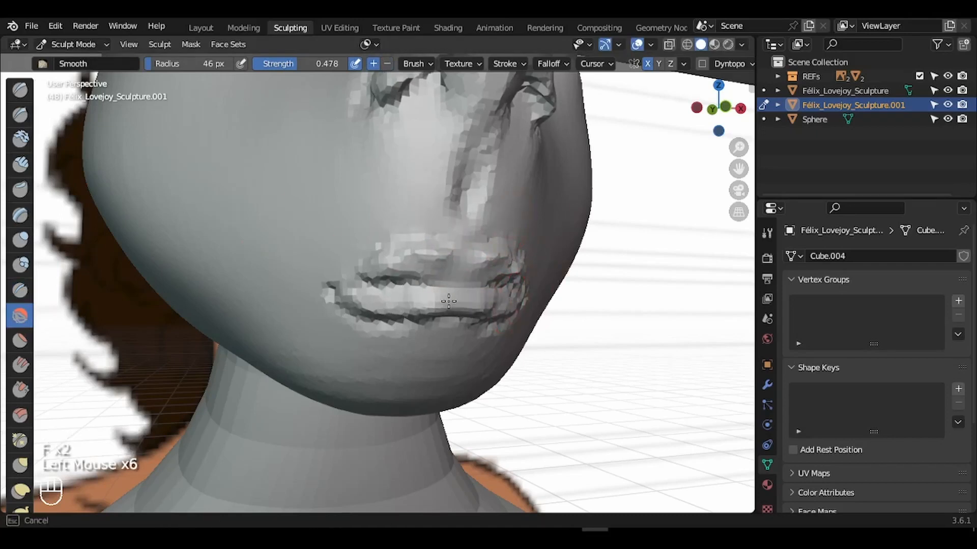
- From the other side, smooth the lower lip, upper lip and far mouth corner at 34 px
{"action": "left_click_drag", "start_coordinate": [517, 284], "coordinate": [516, 285]}
{"action": "left_click_drag", "start_coordinate": [717, 108], "coordinate": [684, 112]}
{"action": "key", "text": "f"}
{"action": "left_click", "coordinate": [433, 257]}
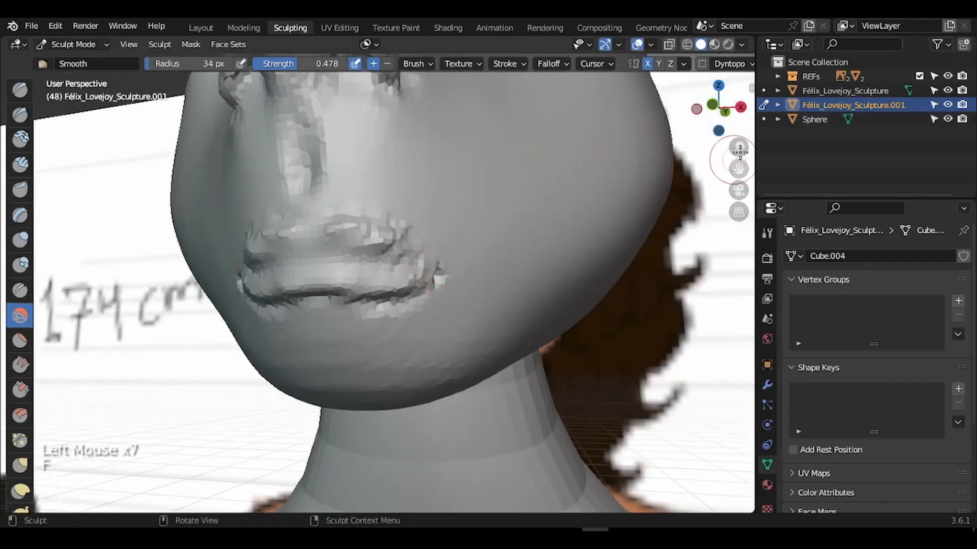
{"action": "left_click_drag", "start_coordinate": [739, 148], "coordinate": [739, 133]}
{"action": "mouse_move", "coordinate": [394, 248]}
{"action": "left_mouse_down"}
{"action": "mouse_move", "coordinate": [438, 275]}
{"action": "mouse_move", "coordinate": [346, 316]}
{"action": "mouse_move", "coordinate": [285, 319]}
{"action": "left_mouse_up"}
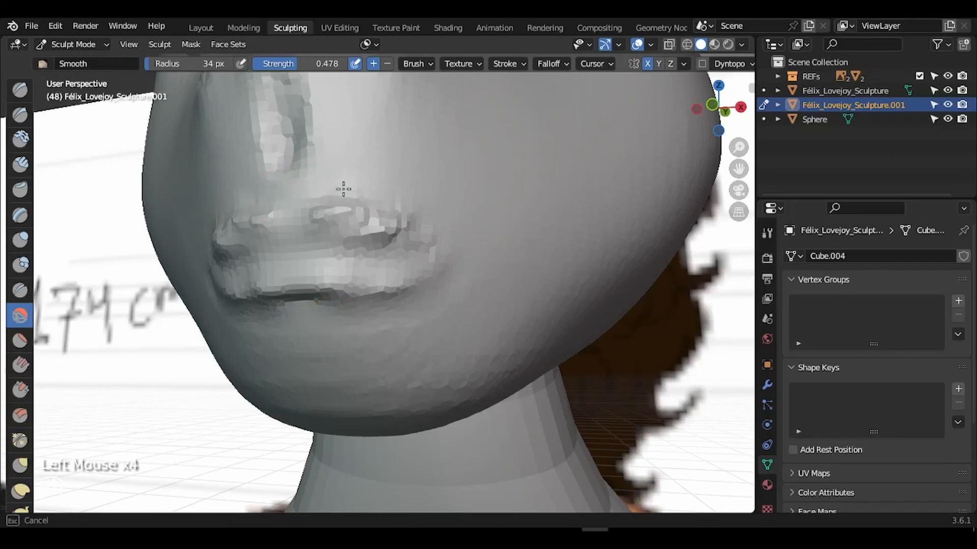
{"action": "mouse_move", "coordinate": [432, 230]}
{"action": "left_mouse_down"}
{"action": "mouse_move", "coordinate": [392, 247]}
{"action": "mouse_move", "coordinate": [377, 236]}
{"action": "left_mouse_up"}
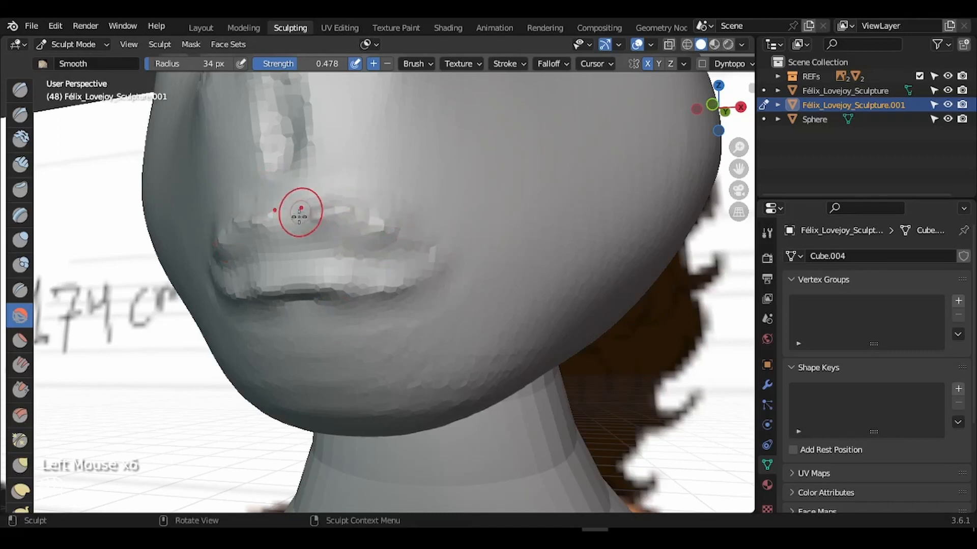
{"action": "left_click_drag", "start_coordinate": [284, 231], "coordinate": [309, 225]}
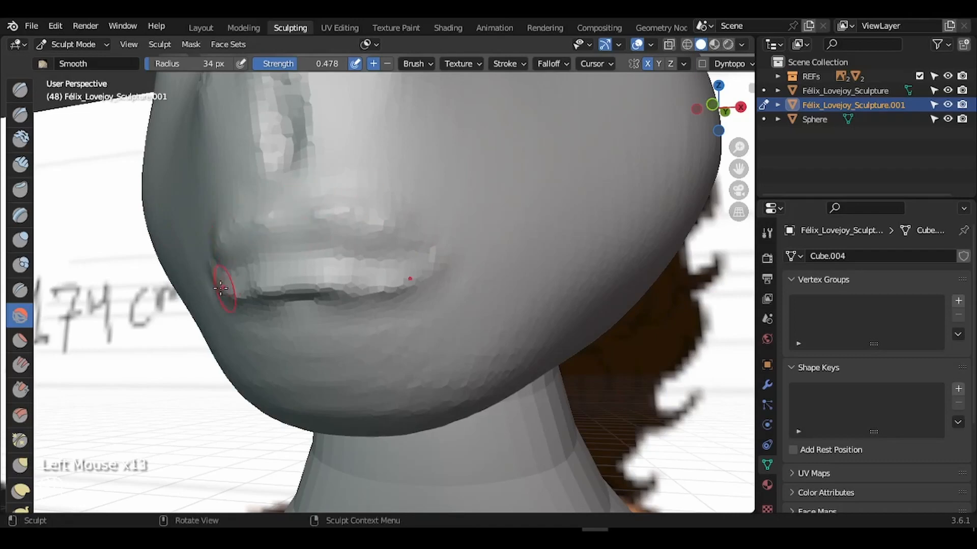
{"action": "left_click_drag", "start_coordinate": [206, 278], "coordinate": [209, 279]}
{"action": "left_click_drag", "start_coordinate": [414, 266], "coordinate": [430, 258]}
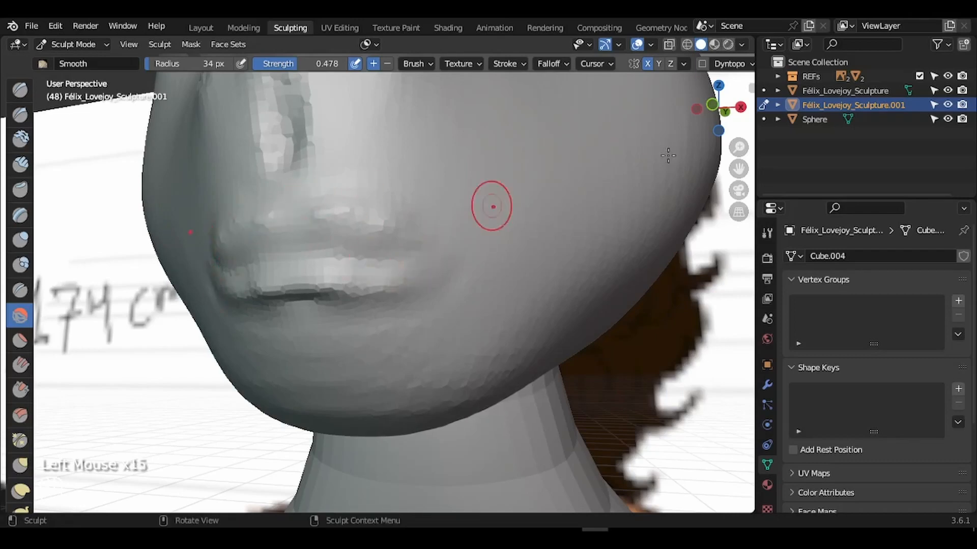
- Switch to the Crease brush at 12 px and crease the upper lip line from the front
{"action": "mouse_move", "coordinate": [715, 115]}
{"action": "left_mouse_down"}
{"action": "mouse_move", "coordinate": [721, 109]}
{"action": "mouse_move", "coordinate": [712, 116]}
{"action": "left_mouse_up"}
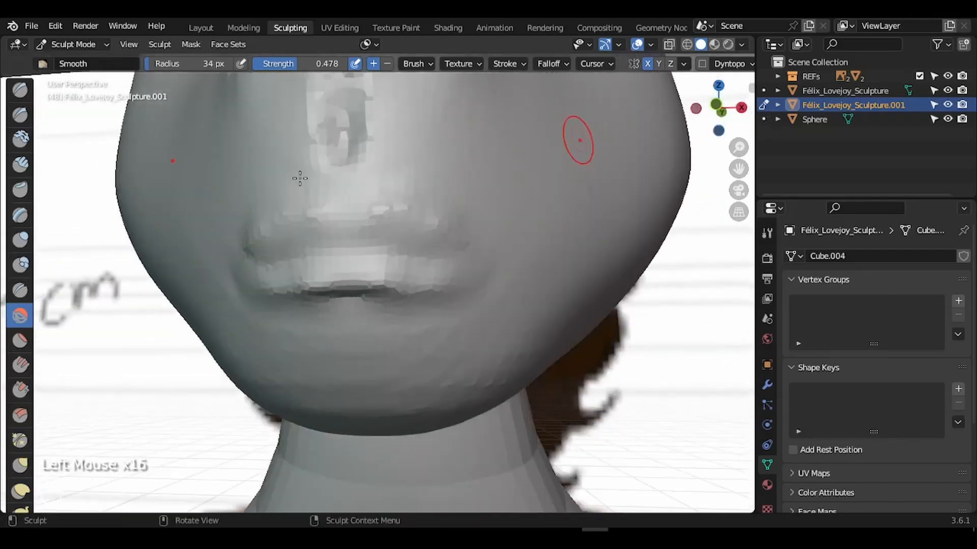
{"action": "left_click", "coordinate": [18, 291]}
{"action": "key", "text": "f"}
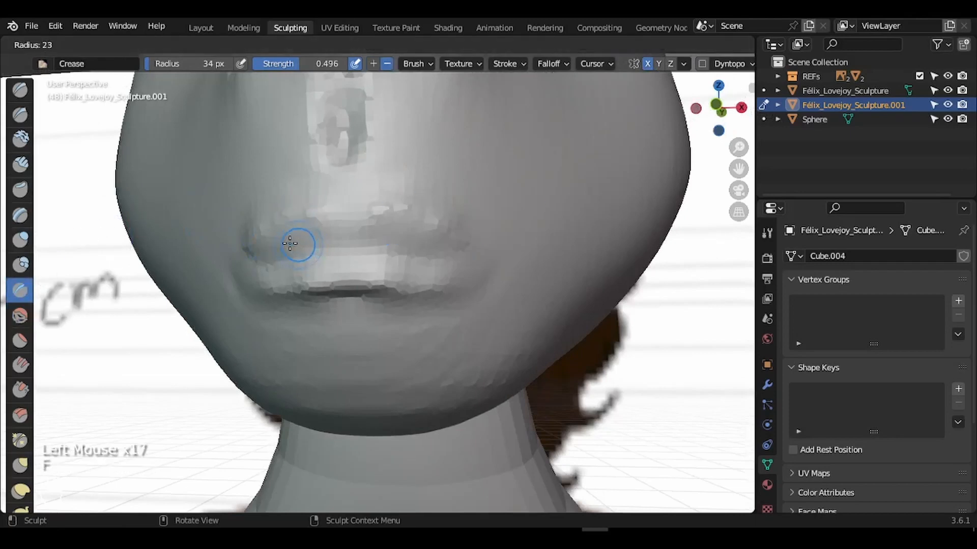
{"action": "left_click", "coordinate": [283, 242]}
{"action": "left_click_drag", "start_coordinate": [355, 216], "coordinate": [357, 214]}
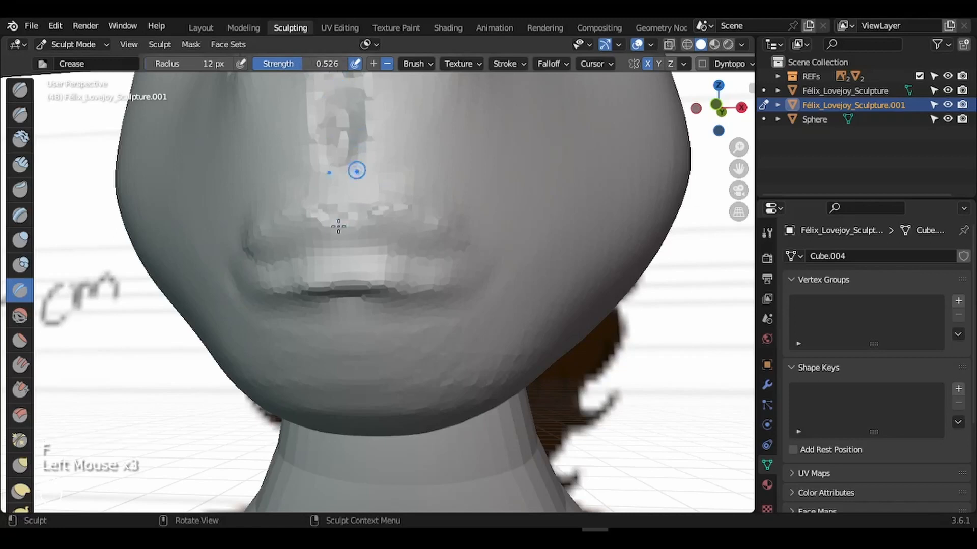
{"action": "left_click", "coordinate": [376, 203]}
- Add crease dabs along the upper lip and mouth corners, then view the mouth's profile from the right
{"action": "left_click", "coordinate": [378, 205]}
{"action": "left_click", "coordinate": [378, 205]}
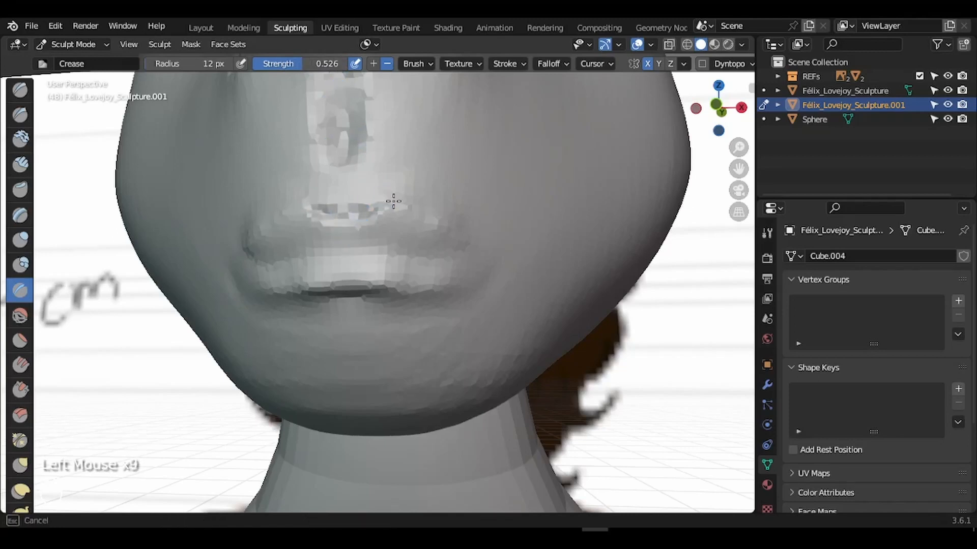
{"action": "left_click", "coordinate": [393, 202]}
{"action": "left_click", "coordinate": [414, 209]}
{"action": "left_click", "coordinate": [414, 209]}
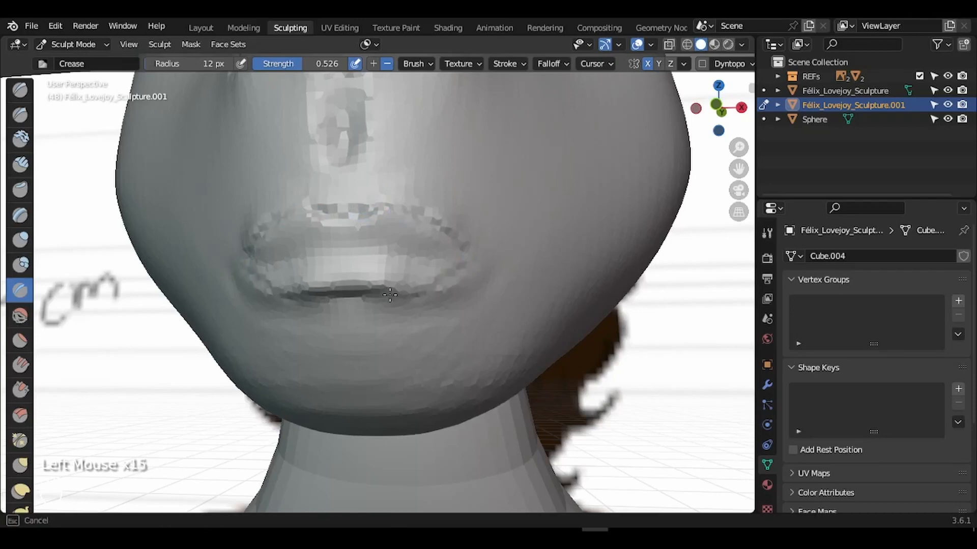
{"action": "left_click", "coordinate": [453, 259]}
{"action": "left_click", "coordinate": [433, 257]}
{"action": "left_click", "coordinate": [417, 255]}
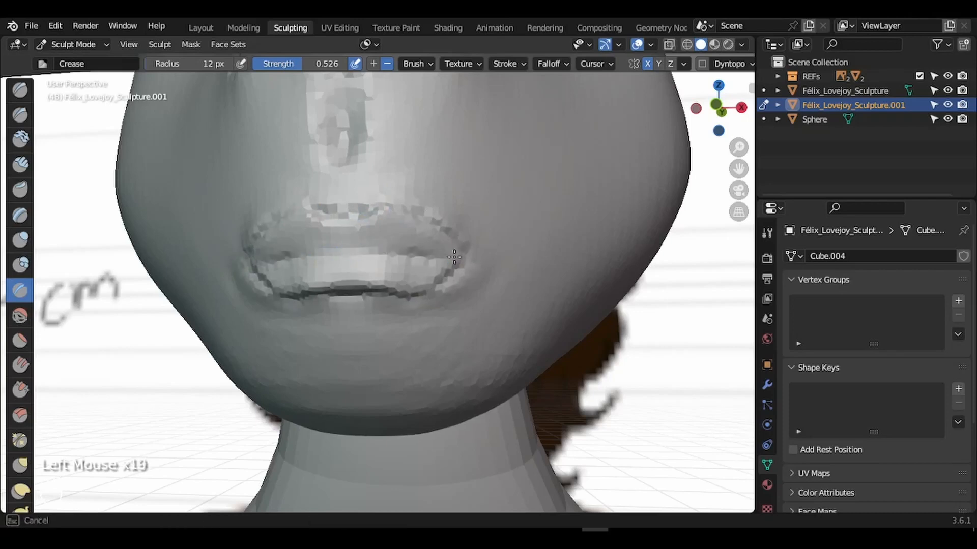
{"action": "left_click", "coordinate": [741, 107]}
{"action": "left_click_drag", "start_coordinate": [738, 147], "coordinate": [744, 160]}
{"action": "left_click_drag", "start_coordinate": [739, 148], "coordinate": [759, 176]}
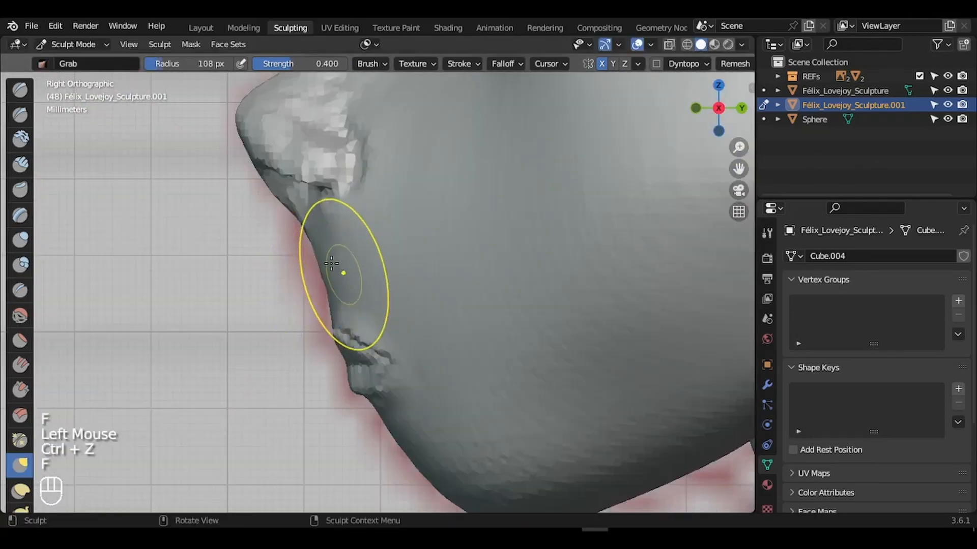
- With the Grab brush, pull the lip edge and upper lip into shape, undoing one pull
{"action": "left_click", "coordinate": [330, 264]}
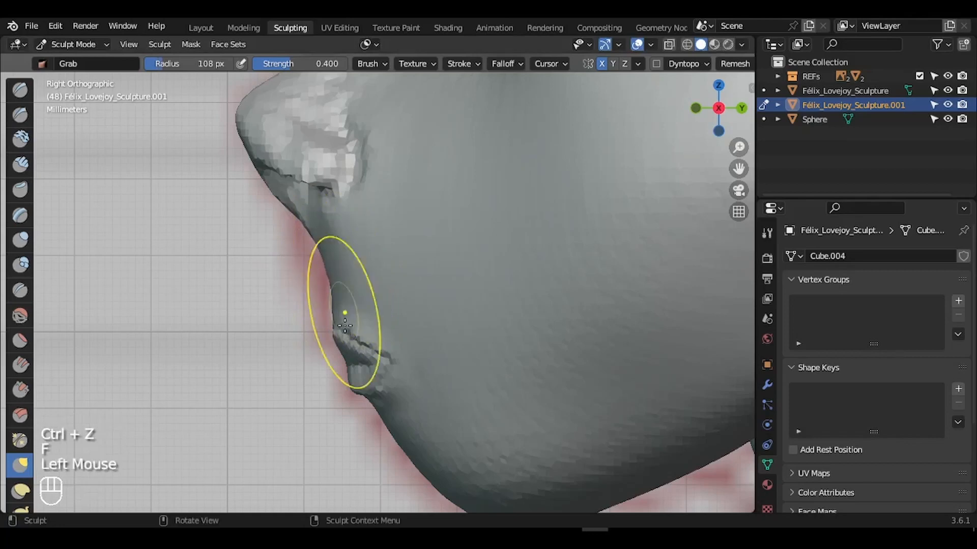
{"action": "left_click", "coordinate": [334, 337]}
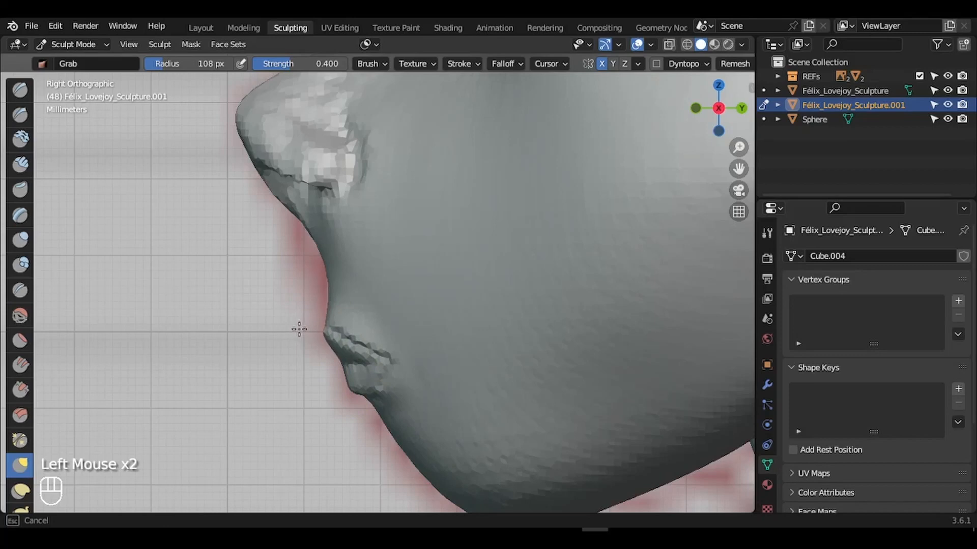
{"action": "left_click", "coordinate": [317, 283]}
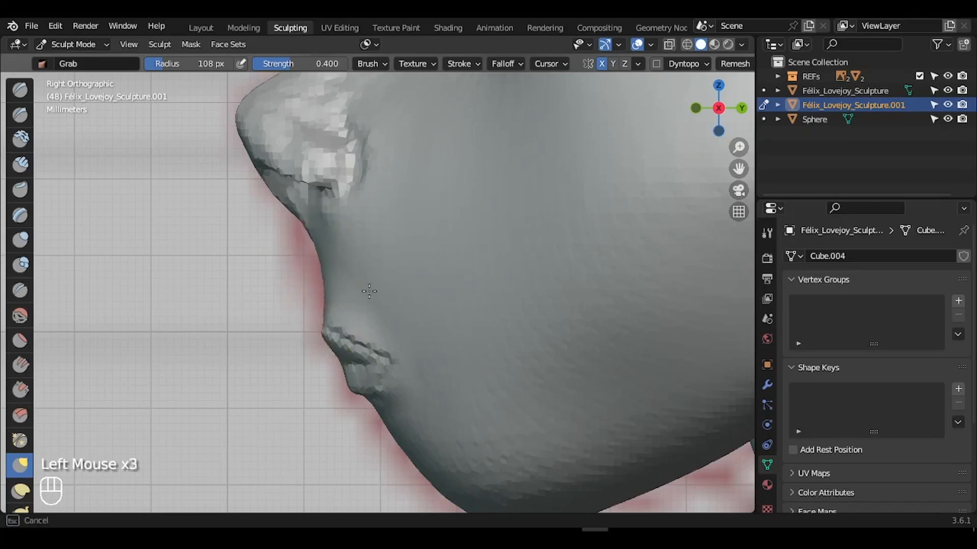
{"action": "left_click", "coordinate": [406, 327]}
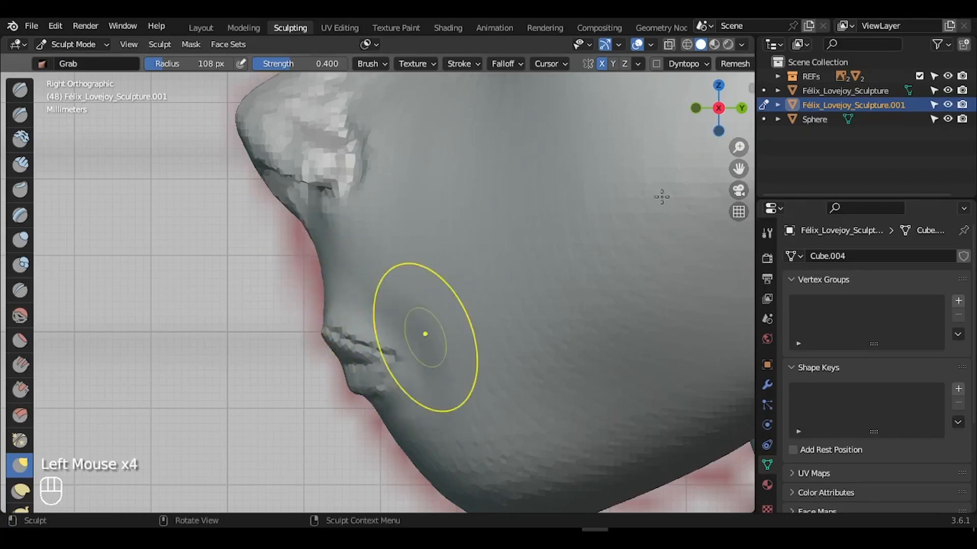
{"action": "key", "text": "ctrl+z"}
- Reshape the chin and lip area with the Grab brush at 77 and 101 px, ending at 51 px
{"action": "left_click_drag", "start_coordinate": [739, 169], "coordinate": [722, 115]}
{"action": "key", "text": "f"}
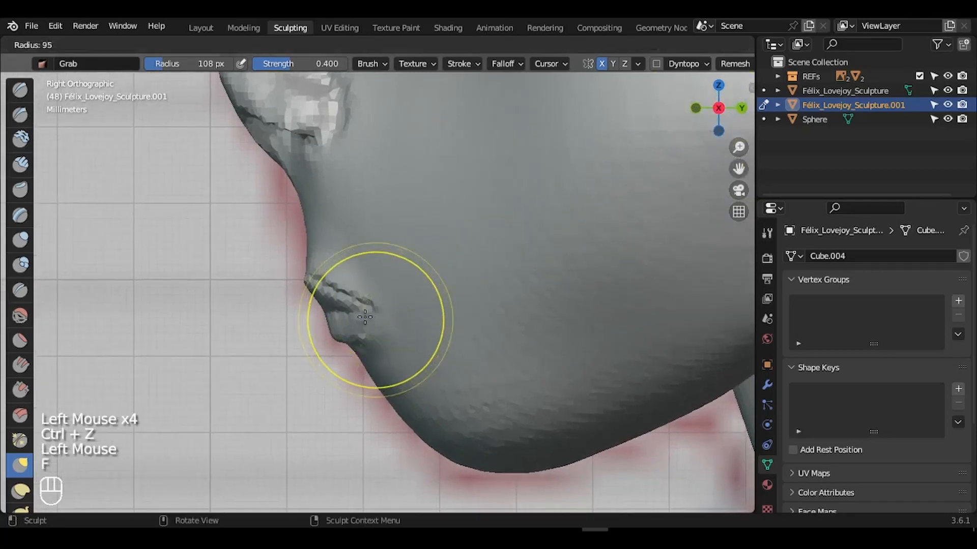
{"action": "left_click", "coordinate": [369, 342]}
{"action": "left_click", "coordinate": [364, 371]}
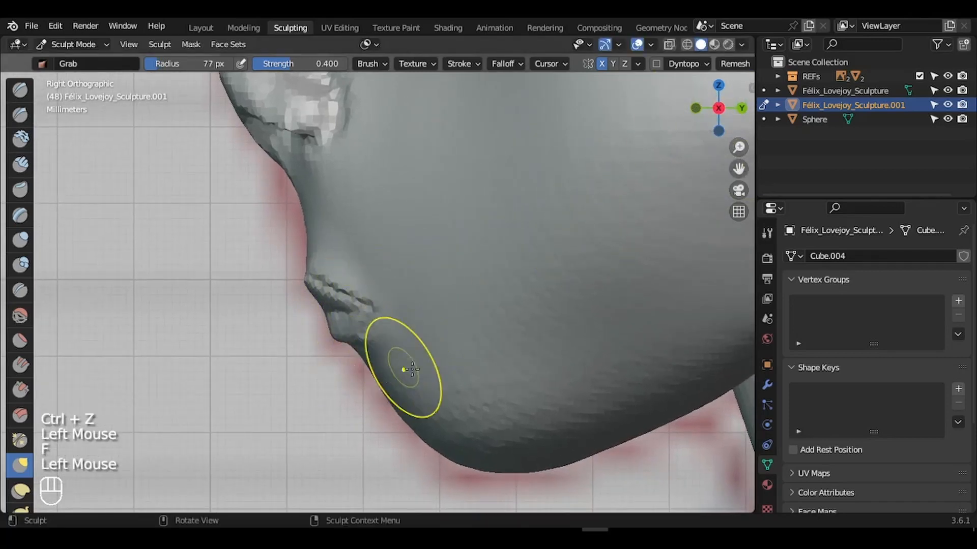
{"action": "key", "text": "f"}
{"action": "left_click", "coordinate": [384, 378]}
{"action": "mouse_move", "coordinate": [375, 371]}
{"action": "left_mouse_down"}
{"action": "mouse_move", "coordinate": [349, 327]}
{"action": "mouse_move", "coordinate": [334, 334]}
{"action": "mouse_move", "coordinate": [312, 306]}
{"action": "mouse_move", "coordinate": [330, 309]}
{"action": "left_mouse_up"}
{"action": "key", "text": "ctrl+z"}
{"action": "key", "text": "f"}
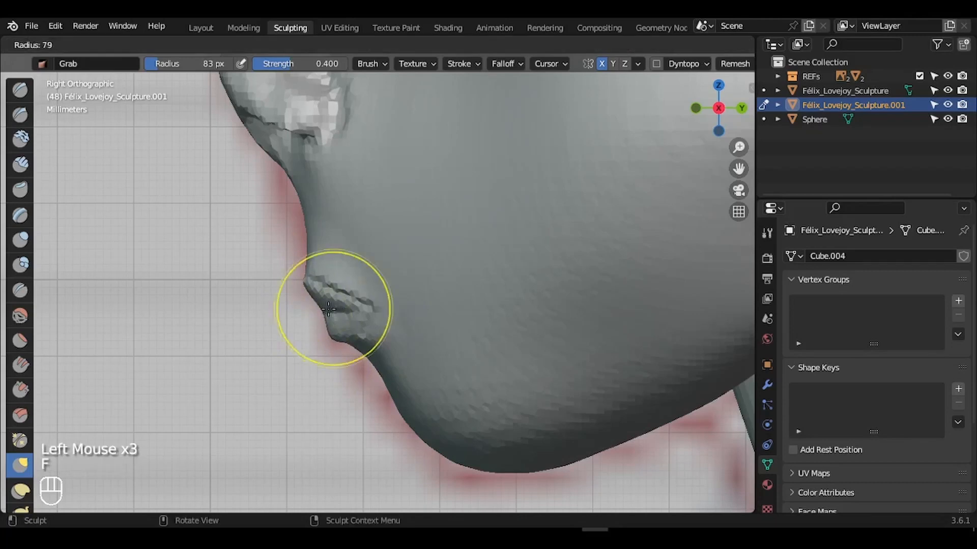
{"action": "left_click", "coordinate": [318, 309]}
{"action": "mouse_move", "coordinate": [718, 109]}
{"action": "left_mouse_down"}
{"action": "mouse_move", "coordinate": [803, 104]}
{"action": "mouse_move", "coordinate": [712, 110]}
{"action": "mouse_move", "coordinate": [729, 113]}
{"action": "left_mouse_up"}
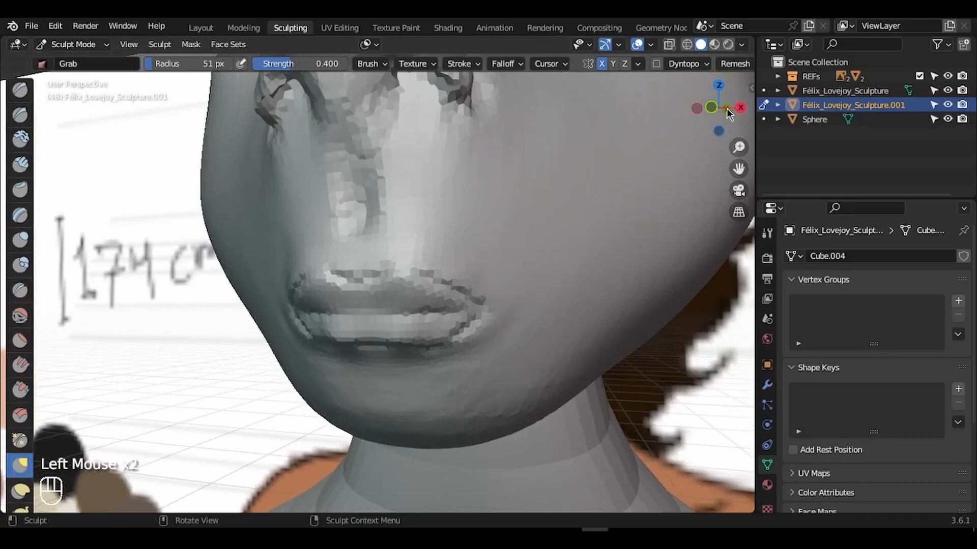
- Crease around the nose, then smooth the nose surface with an 80 px Smooth brush
{"action": "left_click", "coordinate": [20, 291]}
{"action": "left_click_drag", "start_coordinate": [363, 239], "coordinate": [351, 178]}
{"action": "left_click", "coordinate": [20, 316]}
{"action": "key", "text": "f"}
{"action": "left_click", "coordinate": [501, 236]}
{"action": "left_click_drag", "start_coordinate": [396, 203], "coordinate": [434, 218]}
{"action": "key", "text": "f"}
{"action": "left_click", "coordinate": [477, 219]}
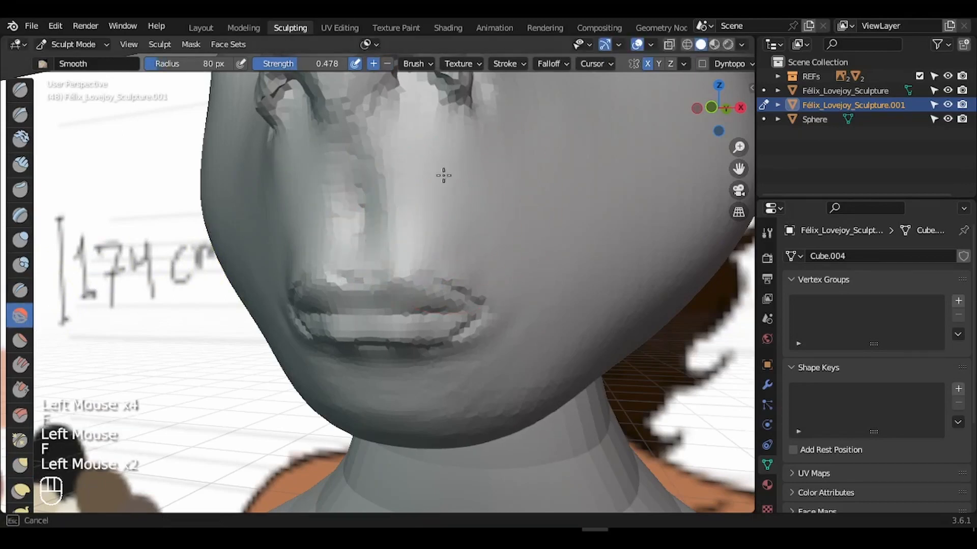
{"action": "left_click_drag", "start_coordinate": [444, 175], "coordinate": [458, 153]}
- Zoom in on the mouth and flatten the upper lip with 20 and 40 px brushes
{"action": "left_click_drag", "start_coordinate": [718, 108], "coordinate": [723, 100]}
{"action": "left_click_drag", "start_coordinate": [739, 147], "coordinate": [742, 139]}
{"action": "key", "text": "f"}
{"action": "left_click", "coordinate": [388, 203]}
{"action": "left_click_drag", "start_coordinate": [718, 108], "coordinate": [723, 106]}
{"action": "left_click", "coordinate": [21, 341]}
{"action": "key", "text": "f"}
{"action": "left_click", "coordinate": [475, 202]}
{"action": "left_click_drag", "start_coordinate": [417, 166], "coordinate": [373, 210]}
{"action": "left_click_drag", "start_coordinate": [452, 188], "coordinate": [469, 211]}
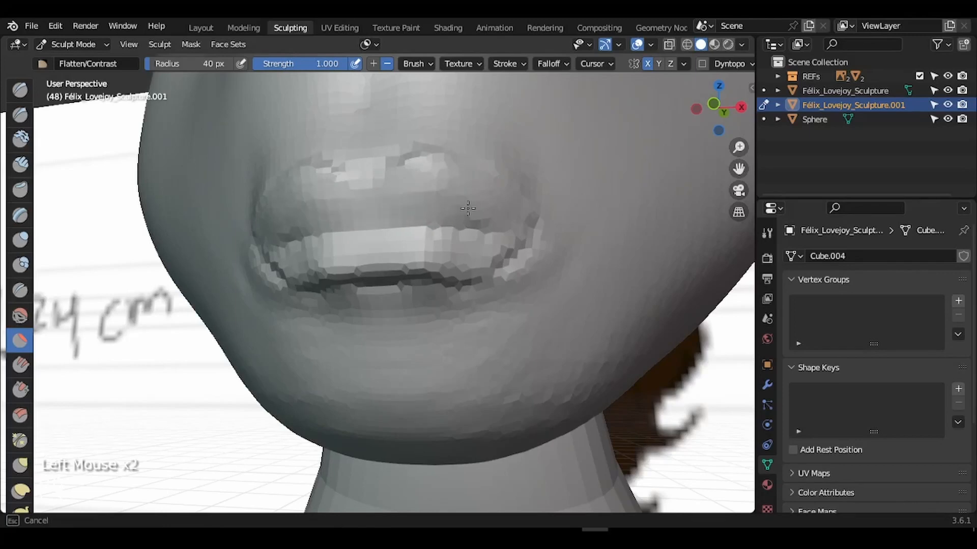
{"action": "mouse_move", "coordinate": [376, 164]}
{"action": "left_mouse_down"}
{"action": "mouse_move", "coordinate": [332, 179]}
{"action": "mouse_move", "coordinate": [366, 153]}
{"action": "mouse_move", "coordinate": [375, 165]}
{"action": "mouse_move", "coordinate": [396, 151]}
{"action": "left_mouse_up"}
- In front view, switch to the Grab brush and pull the upper lip edge into shape
{"action": "left_click", "coordinate": [20, 291]}
{"action": "key", "text": "f"}
{"action": "key", "text": "g"}
{"action": "key", "text": "f"}
{"action": "left_click", "coordinate": [420, 178]}
{"action": "left_click_drag", "start_coordinate": [460, 170], "coordinate": [463, 164]}
- With X-ray toggled, Grab the upper lip and mouth corners at 71 and 126 px
{"action": "left_click", "coordinate": [714, 104]}
{"action": "left_click", "coordinate": [670, 48]}
{"action": "left_click", "coordinate": [670, 50]}
{"action": "key", "text": "f"}
{"action": "left_click", "coordinate": [461, 213]}
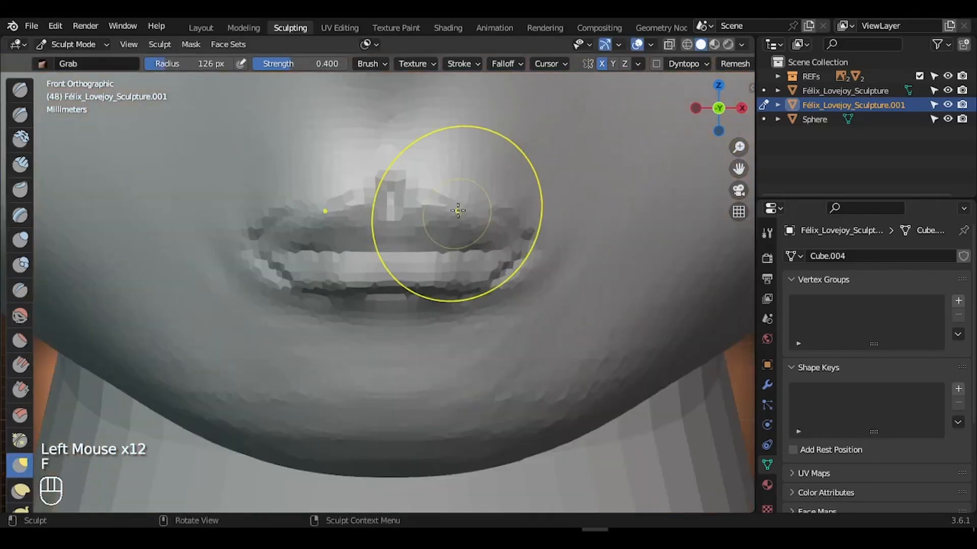
{"action": "left_click_drag", "start_coordinate": [458, 213], "coordinate": [461, 205]}
{"action": "left_click", "coordinate": [671, 50]}
{"action": "mouse_move", "coordinate": [519, 234]}
{"action": "left_mouse_down"}
{"action": "mouse_move", "coordinate": [548, 239]}
{"action": "mouse_move", "coordinate": [545, 252]}
{"action": "left_mouse_up"}
{"action": "left_click", "coordinate": [673, 49]}
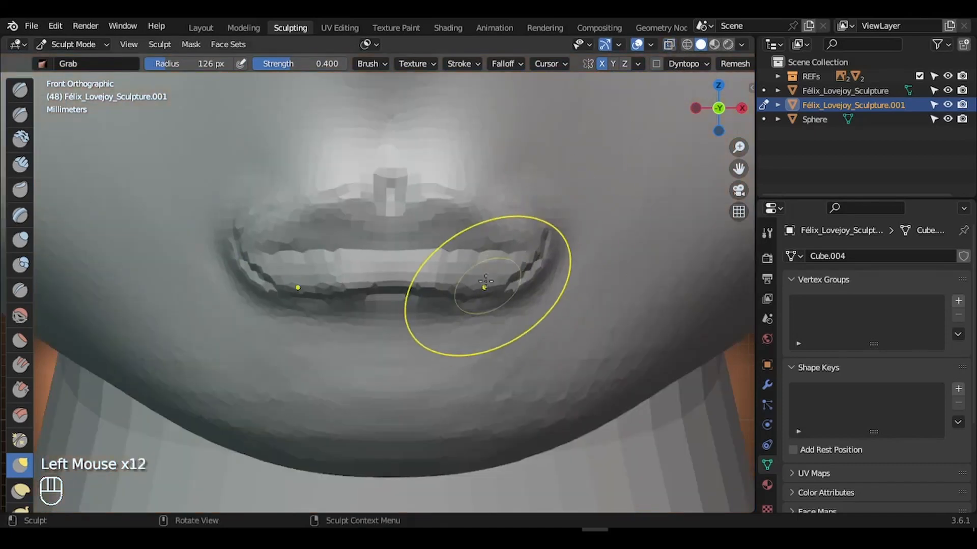
- Pull the lower lip and mouth corners with an 81 px Grab brush, undoing one stroke
{"action": "mouse_move", "coordinate": [407, 291]}
{"action": "left_mouse_down"}
{"action": "mouse_move", "coordinate": [401, 246]}
{"action": "mouse_move", "coordinate": [409, 295]}
{"action": "left_mouse_up"}
{"action": "key", "text": "ctrl+z"}
{"action": "key", "text": "f"}
{"action": "left_click", "coordinate": [417, 244]}
{"action": "left_click_drag", "start_coordinate": [487, 290], "coordinate": [486, 298]}
{"action": "left_click_drag", "start_coordinate": [547, 245], "coordinate": [541, 233]}
{"action": "left_click_drag", "start_coordinate": [543, 231], "coordinate": [539, 225]}
{"action": "left_click_drag", "start_coordinate": [472, 246], "coordinate": [471, 250]}
- Smooth the mouth corners and lips with a 66 px Smooth brush from side angles
{"action": "left_click", "coordinate": [26, 316]}
{"action": "left_click_drag", "start_coordinate": [720, 106], "coordinate": [692, 105]}
{"action": "key", "text": "f"}
{"action": "left_click", "coordinate": [544, 219]}
{"action": "left_click_drag", "start_coordinate": [546, 208], "coordinate": [528, 242]}
{"action": "left_click_drag", "start_coordinate": [704, 109], "coordinate": [733, 121]}
{"action": "left_click_drag", "start_coordinate": [244, 245], "coordinate": [230, 257]}
{"action": "mouse_move", "coordinate": [229, 252]}
{"action": "left_mouse_down"}
{"action": "mouse_move", "coordinate": [231, 235]}
{"action": "mouse_move", "coordinate": [228, 255]}
{"action": "left_mouse_up"}
{"action": "mouse_move", "coordinate": [717, 108]}
{"action": "left_mouse_down"}
{"action": "mouse_move", "coordinate": [628, 109]}
{"action": "mouse_move", "coordinate": [677, 104]}
{"action": "left_mouse_up"}
- Pull the mouth corner outward with an enlarged 160 px Grab brush
{"action": "key", "text": "g"}
{"action": "key", "text": "f"}
{"action": "left_click", "coordinate": [480, 352]}
{"action": "key", "text": "f"}
{"action": "left_click", "coordinate": [514, 337]}
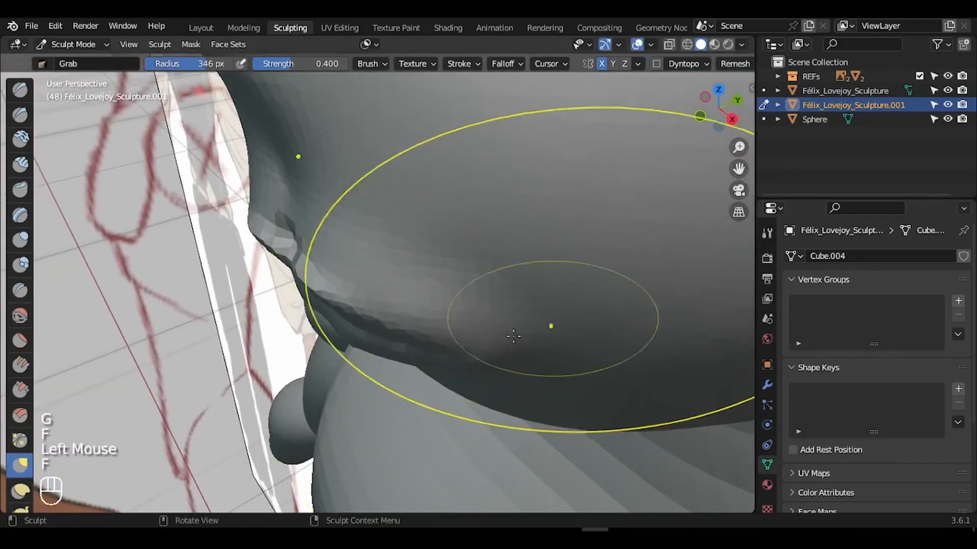
{"action": "left_click_drag", "start_coordinate": [519, 336], "coordinate": [479, 336]}
- Smooth the side of the mouth with a resized Smooth brush, then return to front view
{"action": "key", "text": "f"}
{"action": "left_click", "coordinate": [488, 333]}
{"action": "left_click", "coordinate": [21, 316]}
{"action": "key", "text": "f"}
{"action": "left_click", "coordinate": [501, 340]}
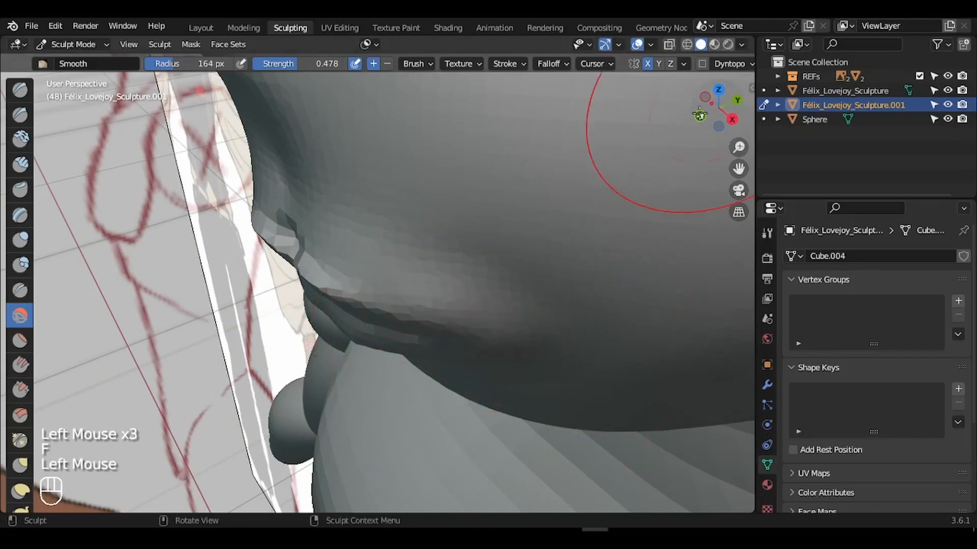
{"action": "left_click_drag", "start_coordinate": [718, 107], "coordinate": [738, 108]}
{"action": "mouse_move", "coordinate": [719, 108]}
{"action": "left_mouse_down"}
{"action": "mouse_move", "coordinate": [747, 102]}
{"action": "mouse_move", "coordinate": [733, 104]}
{"action": "left_mouse_up"}
- Set up the Crease brush at strength 1.000 and radius 14 px
{"action": "left_click", "coordinate": [21, 290]}
{"action": "key", "text": "f"}
{"action": "left_click", "coordinate": [374, 230]}
{"action": "left_click_drag", "start_coordinate": [305, 64], "coordinate": [386, 72]}
{"action": "key", "text": "f"}
{"action": "left_click", "coordinate": [398, 227]}
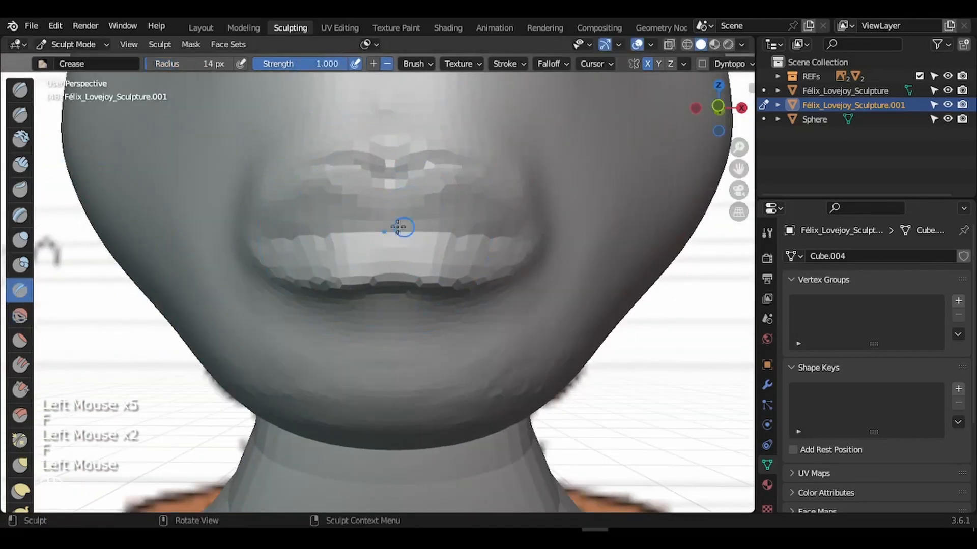
- Crease the line between the lips, then survey the whole head and zoom back to the face
{"action": "left_click_drag", "start_coordinate": [445, 164], "coordinate": [458, 168]}
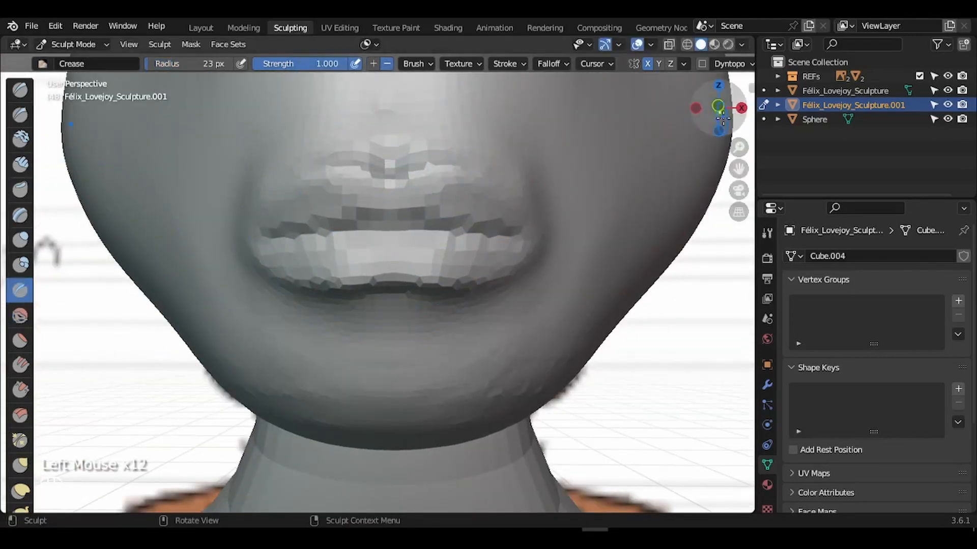
{"action": "left_click_drag", "start_coordinate": [718, 108], "coordinate": [722, 119]}
{"action": "mouse_move", "coordinate": [739, 147]}
{"action": "left_mouse_down"}
{"action": "mouse_move", "coordinate": [741, 223]}
{"action": "mouse_move", "coordinate": [700, 349]}
{"action": "mouse_move", "coordinate": [682, 471]}
{"action": "left_mouse_up"}
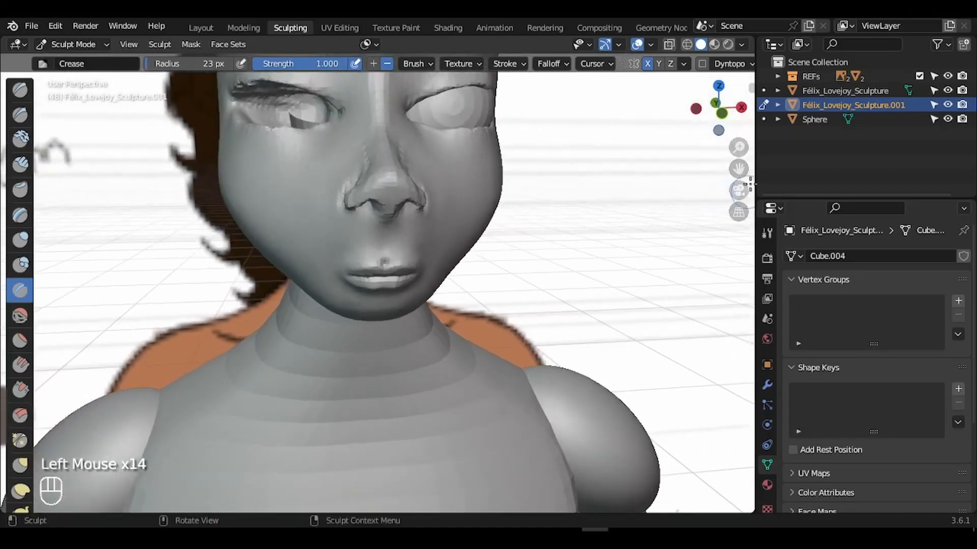
{"action": "left_click_drag", "start_coordinate": [739, 169], "coordinate": [751, 229]}
{"action": "mouse_move", "coordinate": [722, 110]}
{"action": "left_mouse_down"}
{"action": "mouse_move", "coordinate": [667, 82]}
{"action": "mouse_move", "coordinate": [584, 87]}
{"action": "mouse_move", "coordinate": [699, 108]}
{"action": "mouse_move", "coordinate": [661, 108]}
{"action": "mouse_move", "coordinate": [697, 109]}
{"action": "mouse_move", "coordinate": [727, 132]}
{"action": "left_mouse_up"}
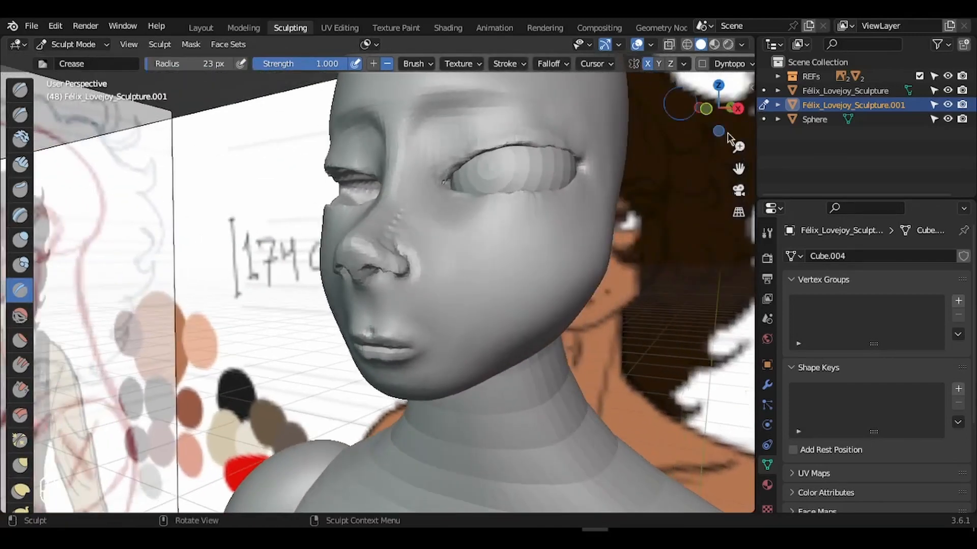
{"action": "left_click_drag", "start_coordinate": [744, 176], "coordinate": [744, 90]}
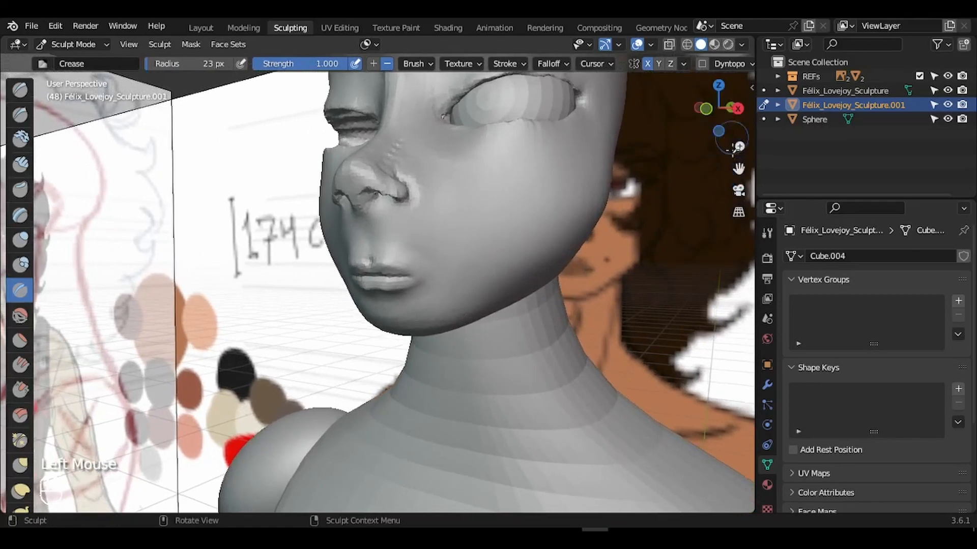
{"action": "left_click_drag", "start_coordinate": [741, 147], "coordinate": [745, 118]}
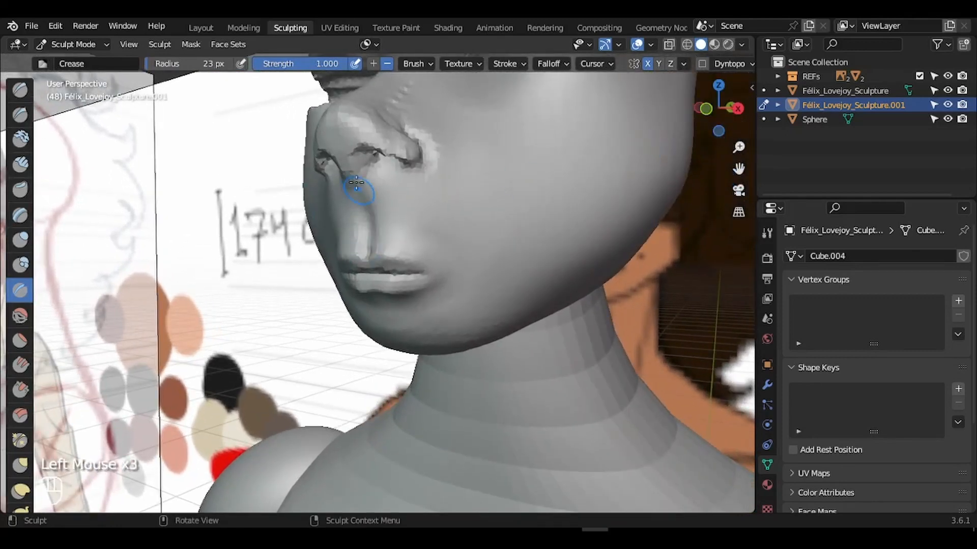
{"action": "left_click_drag", "start_coordinate": [744, 149], "coordinate": [745, 123]}
- Smooth the chin, lip corner and nose area with a 61 px Smooth brush
{"action": "left_click", "coordinate": [20, 316]}
{"action": "key", "text": "f"}
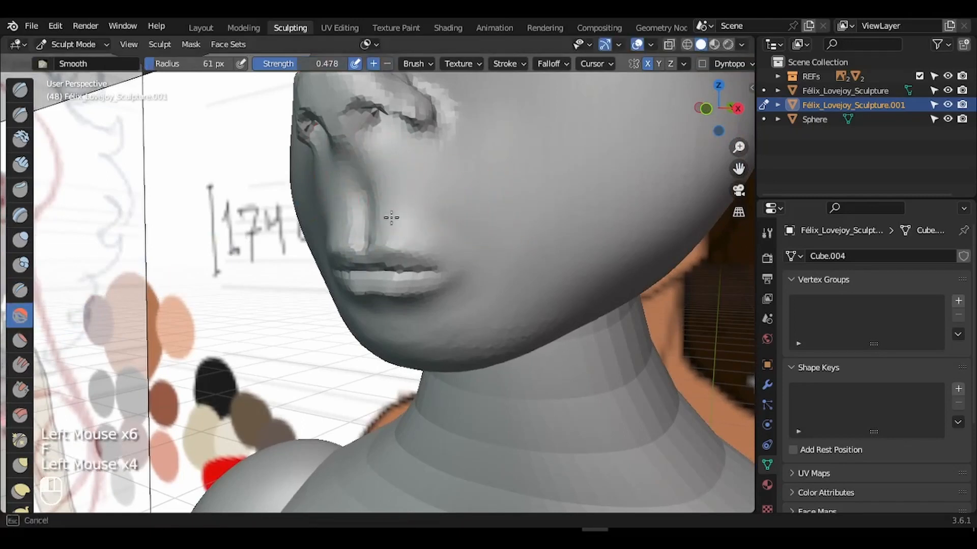
{"action": "left_click_drag", "start_coordinate": [475, 275], "coordinate": [433, 325]}
{"action": "left_click_drag", "start_coordinate": [479, 280], "coordinate": [432, 315]}
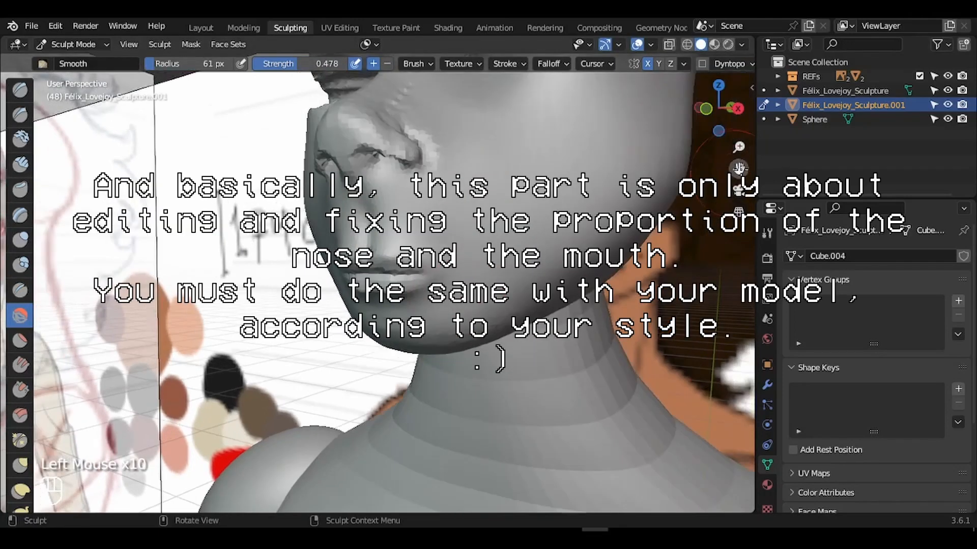
- In straight front view, Grab the nostril and nose wing into shape
{"action": "left_click_drag", "start_coordinate": [718, 108], "coordinate": [732, 108]}
{"action": "key", "text": "f"}
{"action": "key", "text": "g"}
{"action": "key", "text": "f"}
{"action": "left_click", "coordinate": [457, 282]}
{"action": "mouse_move", "coordinate": [458, 282]}
{"action": "left_mouse_down"}
{"action": "mouse_move", "coordinate": [429, 282]}
{"action": "mouse_move", "coordinate": [444, 272]}
{"action": "mouse_move", "coordinate": [501, 277]}
{"action": "left_mouse_up"}
{"action": "left_click_drag", "start_coordinate": [471, 219], "coordinate": [447, 224]}
- In Right Orthographic view, Grab the nose wing into shape from the side
{"action": "left_click_drag", "start_coordinate": [718, 108], "coordinate": [652, 135]}
{"action": "left_click", "coordinate": [718, 108]}
{"action": "left_click", "coordinate": [695, 108]}
{"action": "left_click_drag", "start_coordinate": [203, 260], "coordinate": [224, 285]}
{"action": "left_click", "coordinate": [21, 316]}
{"action": "key", "text": "g"}
{"action": "key", "text": "f"}
- Shrink the Grab brush to 53 px and refine the nose wing
{"action": "key", "text": "f"}
{"action": "mouse_move", "coordinate": [285, 277]}
{"action": "left_mouse_down"}
{"action": "mouse_move", "coordinate": [278, 259]}
{"action": "mouse_move", "coordinate": [264, 262]}
{"action": "left_mouse_up"}
{"action": "key", "text": "Escape"}
{"action": "key", "text": "f"}
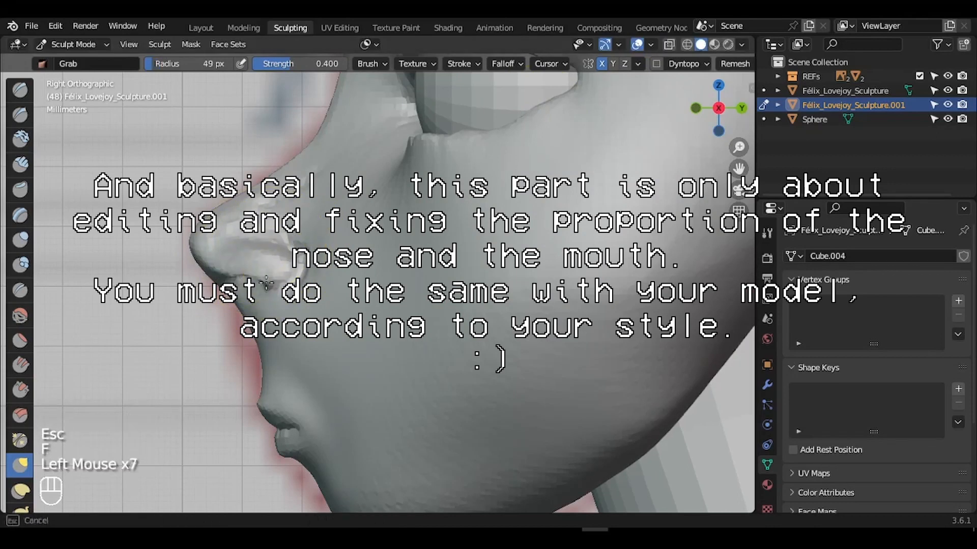
- Smooth and flatten the nose and mouth area
{"action": "key", "text": "f"}
{"action": "mouse_move", "coordinate": [718, 108]}
{"action": "left_mouse_down"}
{"action": "mouse_move", "coordinate": [702, 115]}
{"action": "mouse_move", "coordinate": [712, 76]}
{"action": "mouse_move", "coordinate": [682, 122]}
{"action": "left_mouse_up"}
{"action": "left_click_drag", "start_coordinate": [270, 239], "coordinate": [261, 229]}
{"action": "left_click", "coordinate": [21, 315]}
{"action": "left_click", "coordinate": [21, 340]}
{"action": "mouse_move", "coordinate": [681, 112]}
{"action": "left_mouse_down"}
{"action": "mouse_move", "coordinate": [731, 114]}
{"action": "mouse_move", "coordinate": [712, 109]}
{"action": "left_mouse_up"}
{"action": "key", "text": "f"}
{"action": "left_click", "coordinate": [349, 353]}
{"action": "left_click", "coordinate": [21, 316]}
- In a closer front view, reshape the mouth with a 182 px Grab brush
{"action": "left_click", "coordinate": [731, 115]}
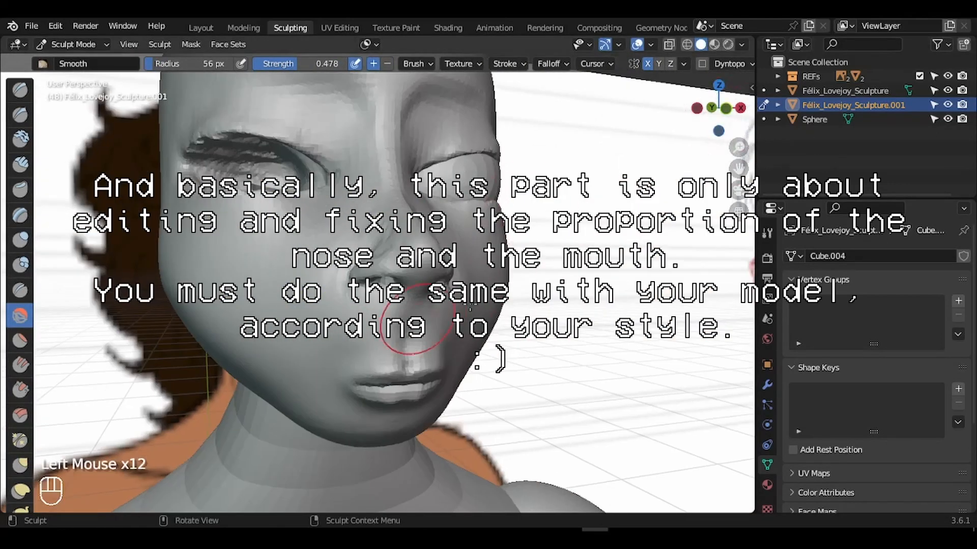
{"action": "left_click", "coordinate": [718, 108]}
{"action": "scroll", "coordinate": [436, 315], "scroll_direction": "up", "scroll_amount": 2}
{"action": "key", "text": "g"}
{"action": "key", "text": "f"}
{"action": "left_click", "coordinate": [603, 290]}
{"action": "mouse_move", "coordinate": [428, 342]}
{"action": "left_mouse_down"}
{"action": "mouse_move", "coordinate": [405, 331]}
{"action": "mouse_move", "coordinate": [404, 367]}
{"action": "mouse_move", "coordinate": [454, 334]}
{"action": "mouse_move", "coordinate": [467, 347]}
{"action": "left_mouse_up"}
- Pull the right mouth corner outward with a 108 px Grab brush, undoing the downturned frown stroke
{"action": "key", "text": "f"}
{"action": "left_click", "coordinate": [475, 315]}
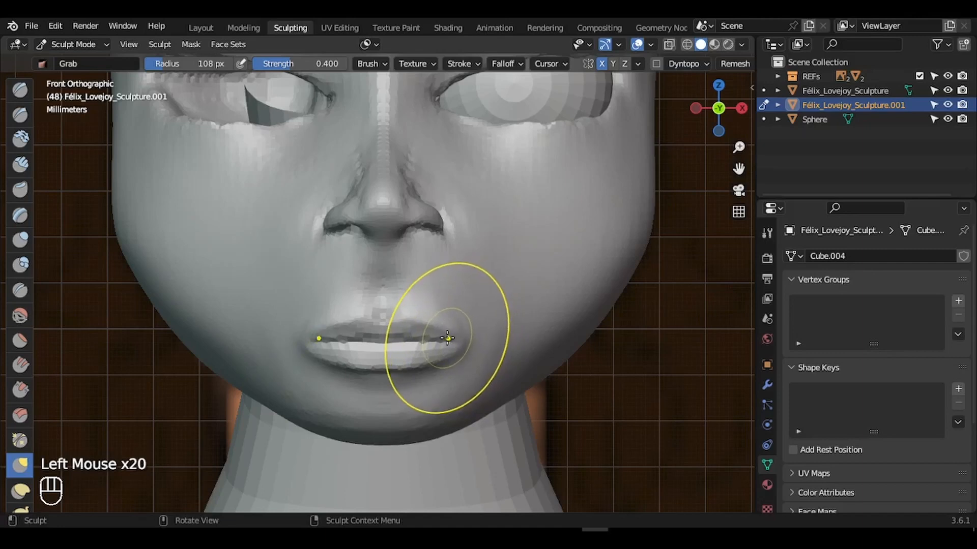
{"action": "left_click_drag", "start_coordinate": [465, 330], "coordinate": [468, 340]}
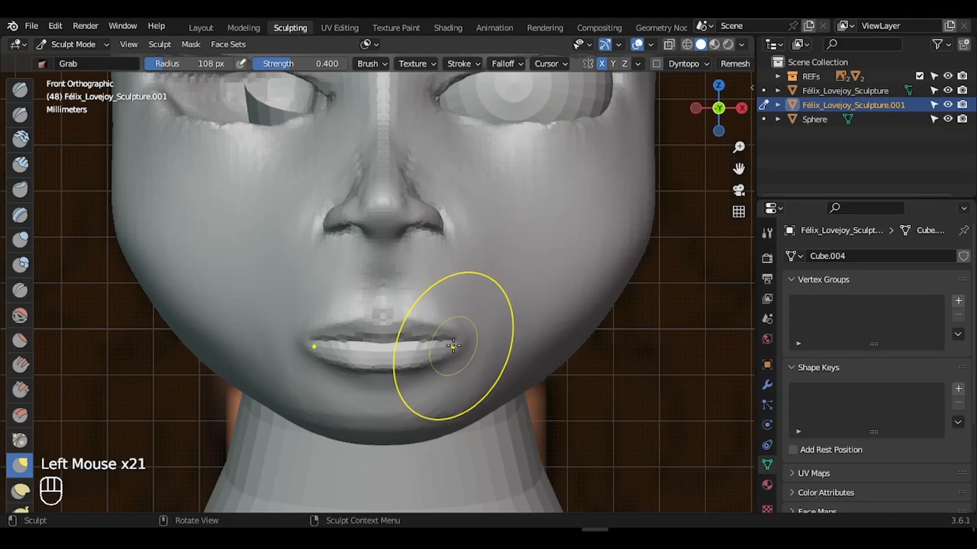
{"action": "mouse_move", "coordinate": [460, 352]}
{"action": "left_mouse_down"}
{"action": "mouse_move", "coordinate": [505, 253]}
{"action": "mouse_move", "coordinate": [493, 475]}
{"action": "left_mouse_up"}
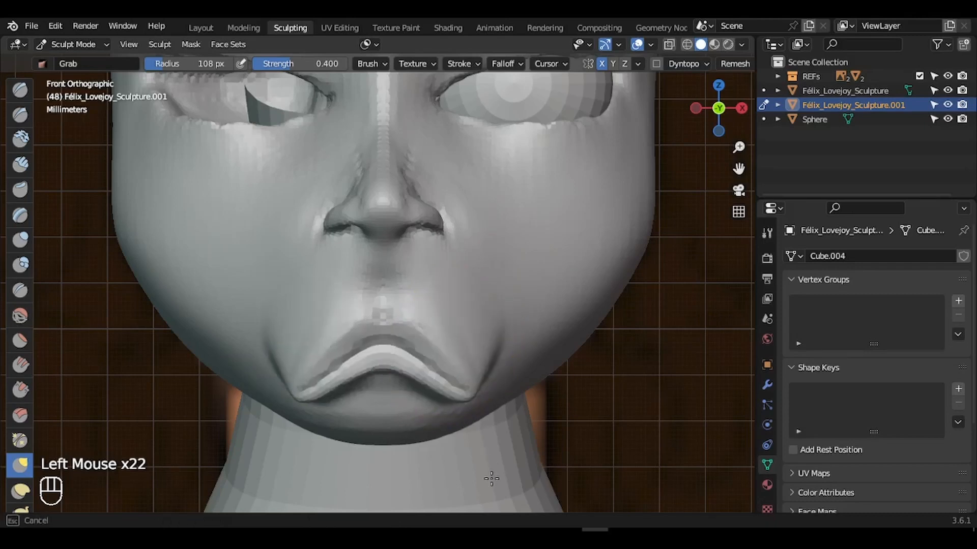
{"action": "key", "text": "ctrl+z"}
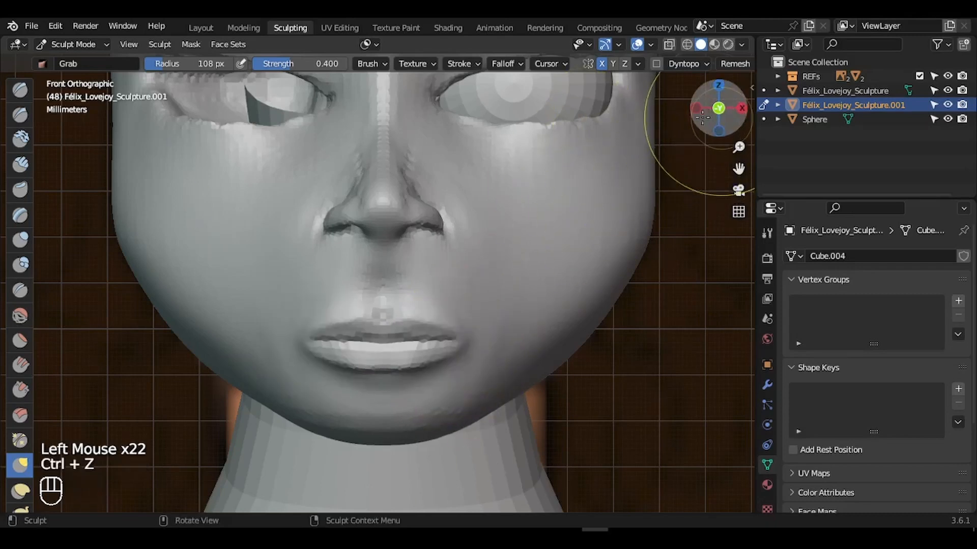
- From the side profile, pull the mouth corner into place
{"action": "left_click_drag", "start_coordinate": [714, 105], "coordinate": [623, 289]}
{"action": "left_click_drag", "start_coordinate": [715, 113], "coordinate": [684, 118]}
{"action": "left_click_drag", "start_coordinate": [715, 109], "coordinate": [628, 129]}
{"action": "left_click_drag", "start_coordinate": [375, 366], "coordinate": [373, 356]}
- Use a 79 px Smooth brush, then zoom in on the lips and shrink it to 5 px
{"action": "left_click", "coordinate": [20, 315]}
{"action": "key", "text": "f"}
{"action": "left_click", "coordinate": [402, 371]}
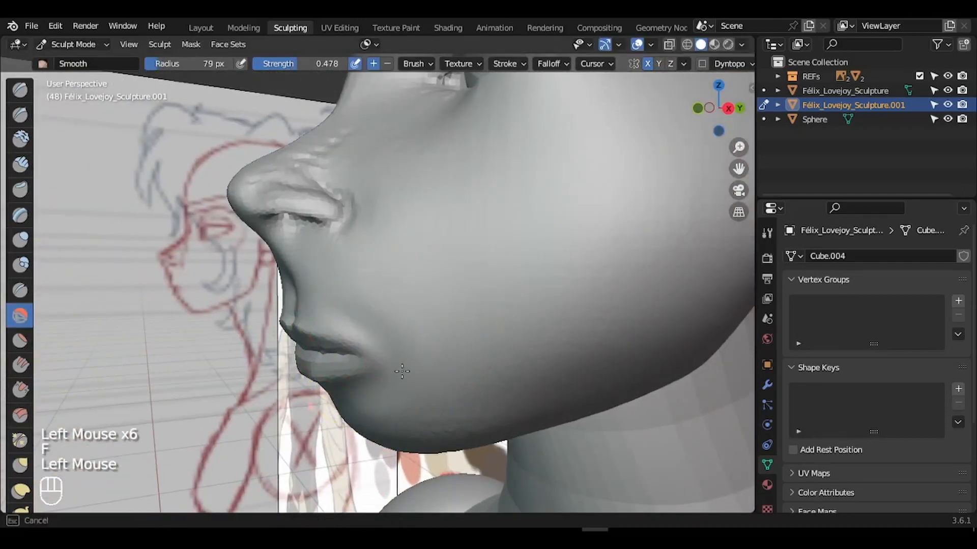
{"action": "left_click_drag", "start_coordinate": [732, 118], "coordinate": [788, 113]}
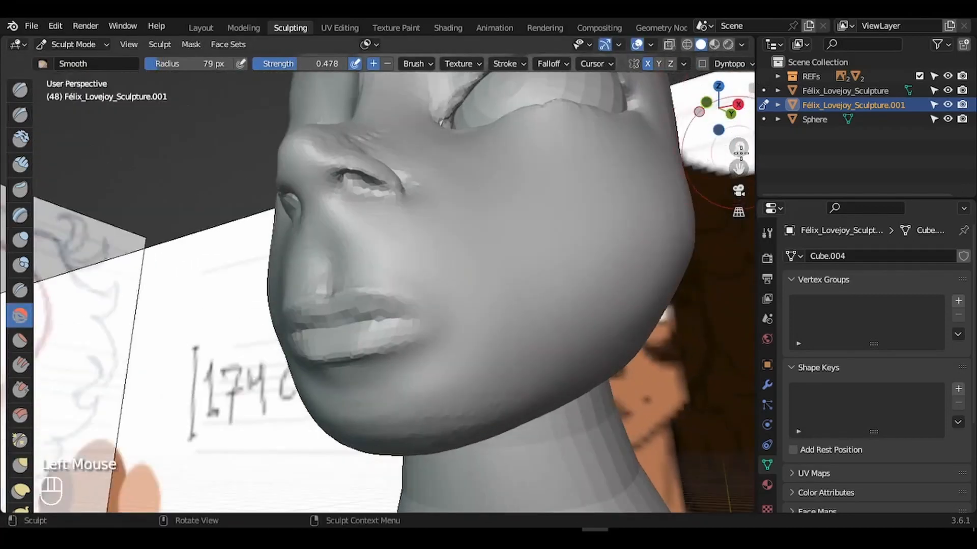
{"action": "left_click_drag", "start_coordinate": [739, 147], "coordinate": [737, 127]}
{"action": "left_click_drag", "start_coordinate": [738, 147], "coordinate": [738, 127]}
{"action": "left_click_drag", "start_coordinate": [739, 169], "coordinate": [743, 101]}
{"action": "key", "text": "f"}
{"action": "left_click", "coordinate": [425, 221]}
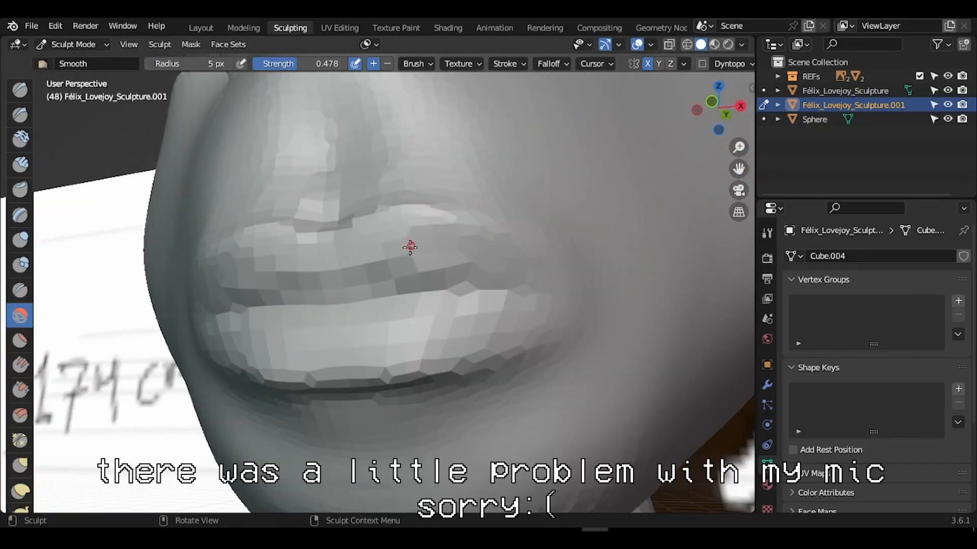
- Stroke the lip crease facets with a 31 px brush, then undo the last strokes
{"action": "key", "text": "f"}
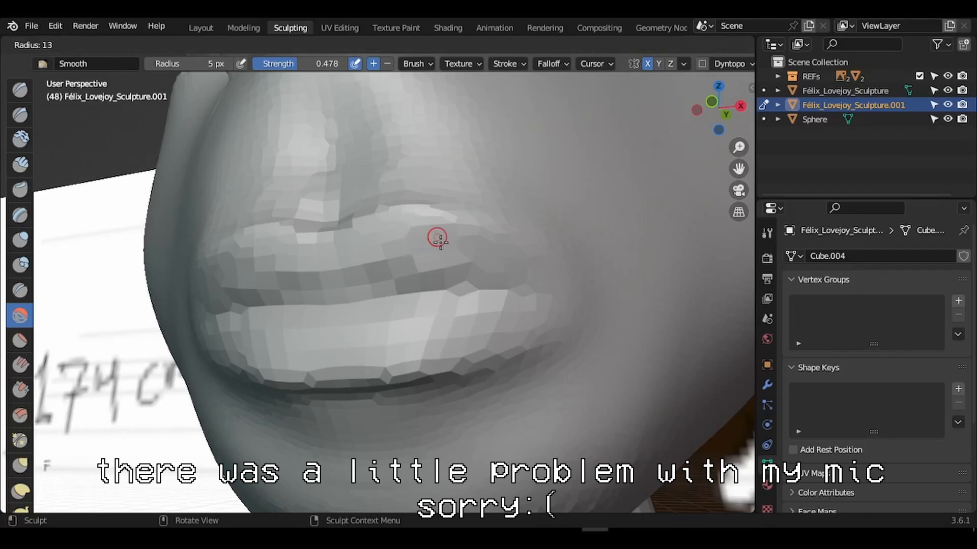
{"action": "key", "text": "Escape"}
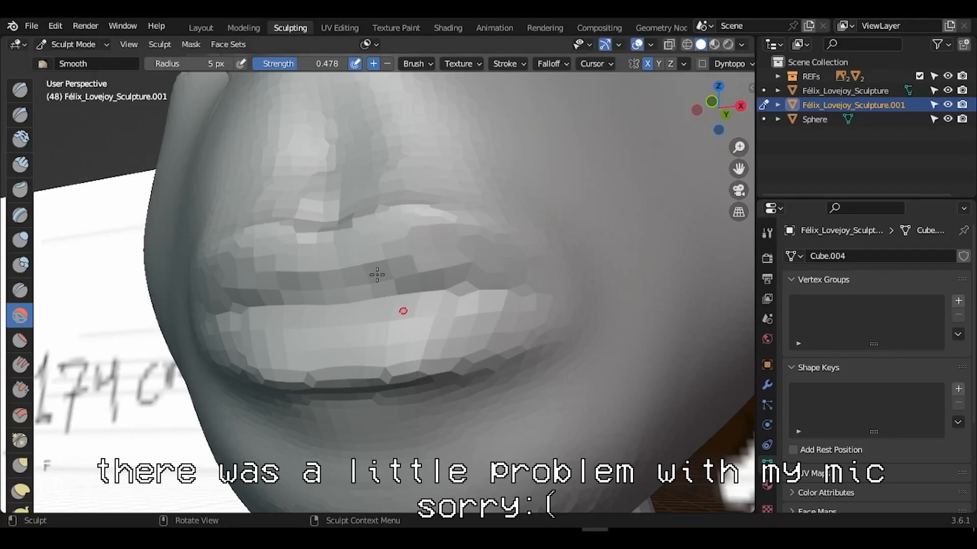
{"action": "left_click_drag", "start_coordinate": [731, 116], "coordinate": [734, 121]}
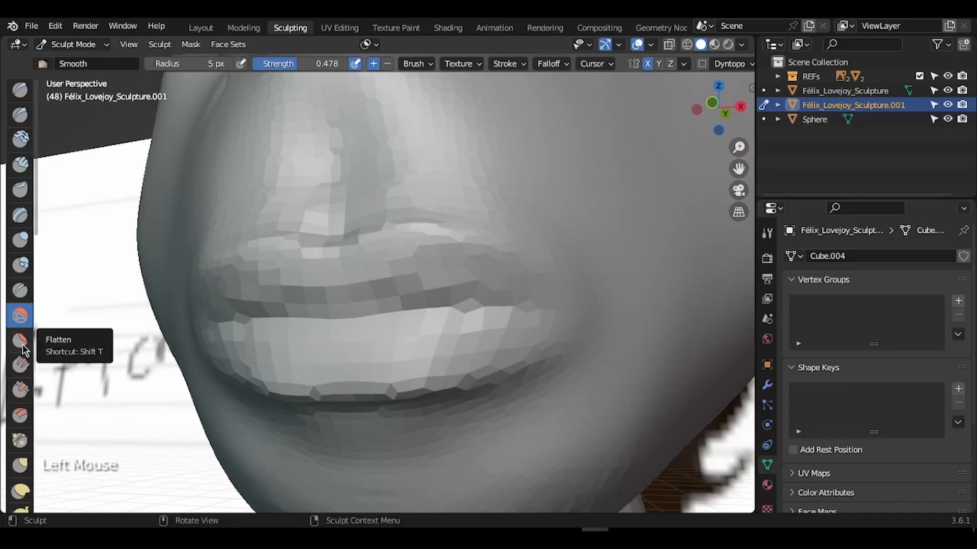
{"action": "key", "text": "f"}
{"action": "key", "text": "f"}
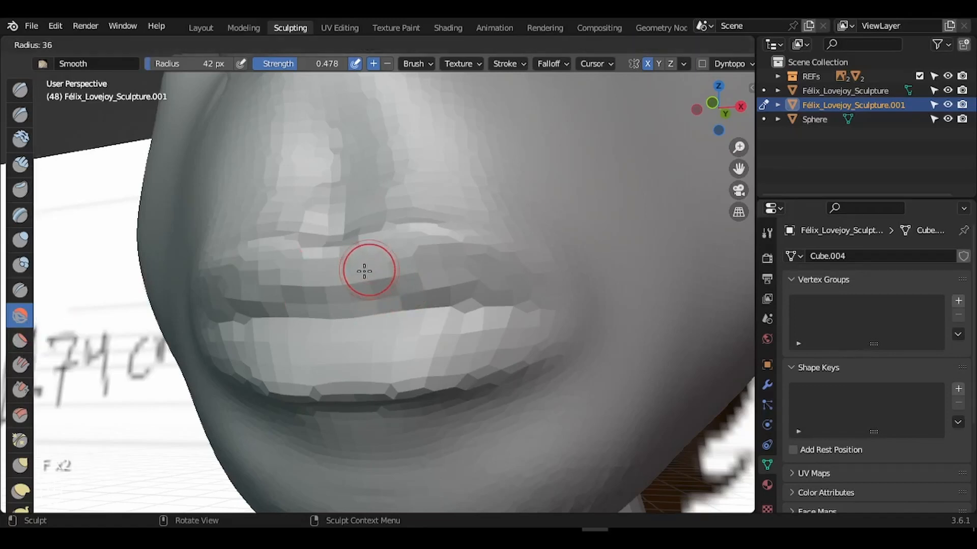
{"action": "left_click", "coordinate": [353, 257]}
{"action": "left_click_drag", "start_coordinate": [384, 243], "coordinate": [407, 240]}
{"action": "left_click_drag", "start_coordinate": [420, 246], "coordinate": [407, 255]}
{"action": "left_click_drag", "start_coordinate": [391, 258], "coordinate": [361, 264]}
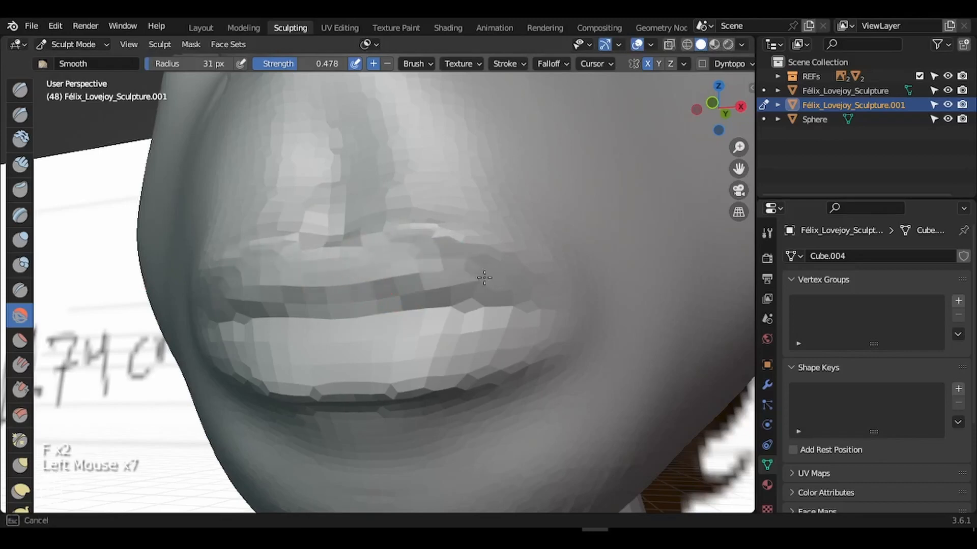
{"action": "mouse_move", "coordinate": [338, 295]}
{"action": "left_mouse_down"}
{"action": "mouse_move", "coordinate": [427, 284]}
{"action": "mouse_move", "coordinate": [341, 312]}
{"action": "left_mouse_up"}
{"action": "mouse_move", "coordinate": [344, 307]}
{"action": "left_mouse_down"}
{"action": "mouse_move", "coordinate": [425, 285]}
{"action": "mouse_move", "coordinate": [355, 257]}
{"action": "left_mouse_up"}
{"action": "mouse_move", "coordinate": [355, 258]}
{"action": "left_mouse_down"}
{"action": "mouse_move", "coordinate": [390, 251]}
{"action": "mouse_move", "coordinate": [375, 273]}
{"action": "mouse_move", "coordinate": [379, 246]}
{"action": "mouse_move", "coordinate": [391, 244]}
{"action": "left_mouse_up"}
{"action": "key", "text": "ctrl+z"}
{"action": "key", "text": "ctrl+z"}
{"action": "key", "text": "ctrl+z"}
{"action": "key", "text": "ctrl+z"}
{"action": "key", "text": "ctrl+z"}
{"action": "key", "text": "ctrl+z"}
- Flatten the faceted upper lip with the Flatten/Contrast brush at 58 px
{"action": "left_click", "coordinate": [20, 339]}
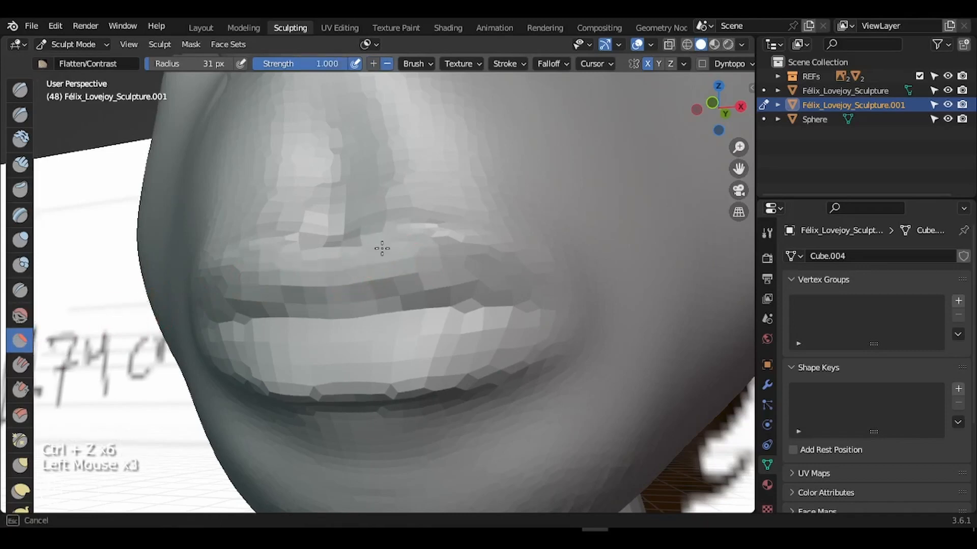
{"action": "key", "text": "f"}
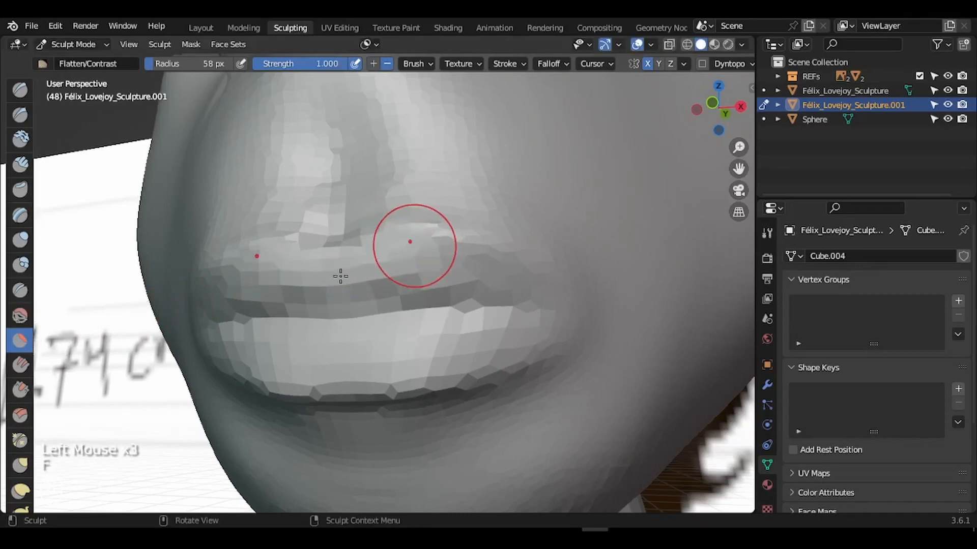
{"action": "left_click", "coordinate": [387, 244]}
{"action": "left_click", "coordinate": [391, 257]}
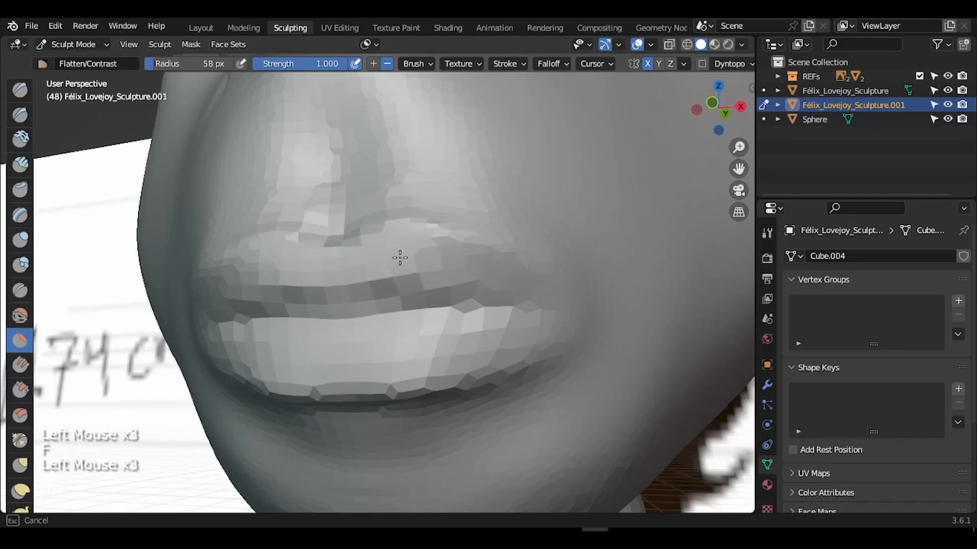
{"action": "mouse_move", "coordinate": [400, 258]}
{"action": "left_mouse_down"}
{"action": "mouse_move", "coordinate": [426, 285]}
{"action": "mouse_move", "coordinate": [411, 291]}
{"action": "mouse_move", "coordinate": [483, 282]}
{"action": "left_mouse_up"}
{"action": "mouse_move", "coordinate": [489, 282]}
{"action": "left_mouse_down"}
{"action": "mouse_move", "coordinate": [458, 284]}
{"action": "mouse_move", "coordinate": [436, 315]}
{"action": "mouse_move", "coordinate": [298, 358]}
{"action": "mouse_move", "coordinate": [473, 346]}
{"action": "left_mouse_up"}
- Try flattening the lower lip at 14 px and 57 px, undo it, and begin creasing the lip line
{"action": "key", "text": "f"}
{"action": "left_click", "coordinate": [432, 346]}
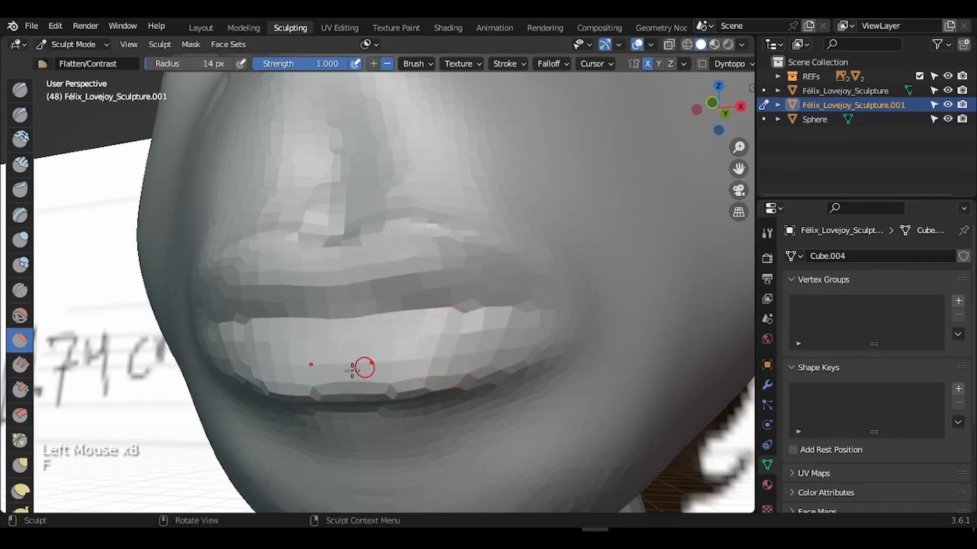
{"action": "left_click", "coordinate": [352, 371]}
{"action": "key", "text": "f"}
{"action": "left_click", "coordinate": [451, 365]}
{"action": "left_click", "coordinate": [425, 381]}
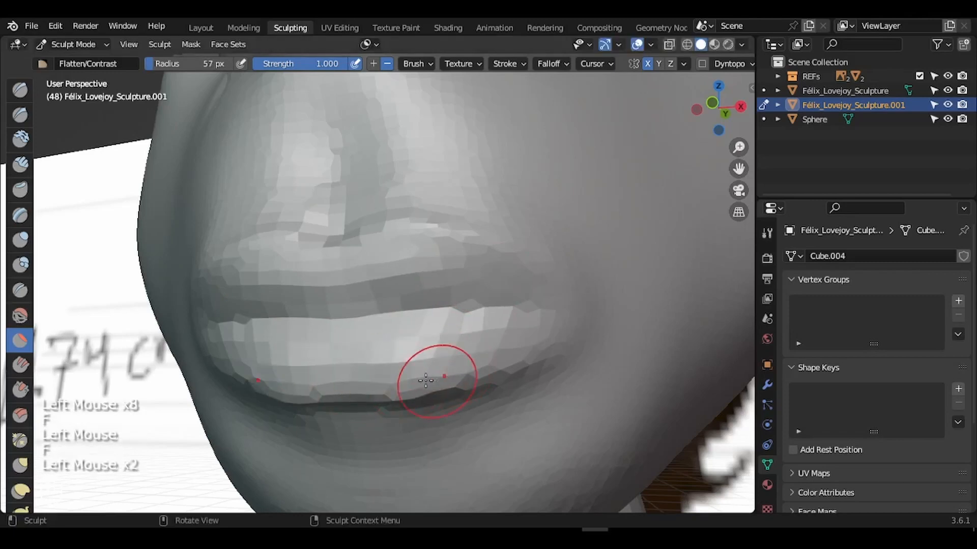
{"action": "key", "text": "ctrl+z"}
{"action": "left_click", "coordinate": [483, 359]}
{"action": "left_click_drag", "start_coordinate": [492, 352], "coordinate": [498, 348]}
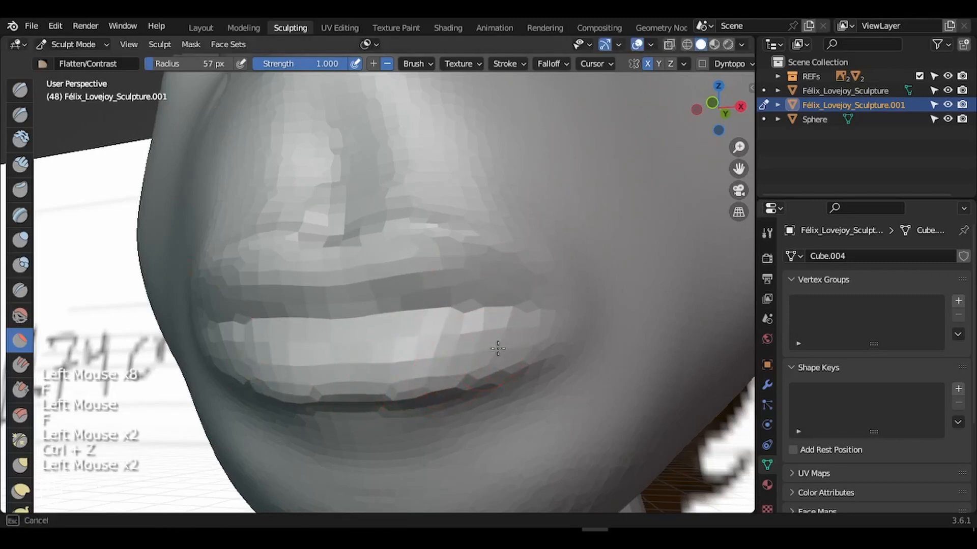
{"action": "left_click", "coordinate": [498, 348]}
{"action": "key", "text": "ctrl+z"}
{"action": "key", "text": "ctrl+z"}
{"action": "key", "text": "ctrl+z"}
{"action": "key", "text": "ctrl+z"}
{"action": "key", "text": "ctrl+z"}
{"action": "key", "text": "ctrl+z"}
{"action": "key", "text": "ctrl+z"}
{"action": "key", "text": "ctrl+z"}
{"action": "key", "text": "ctrl+z"}
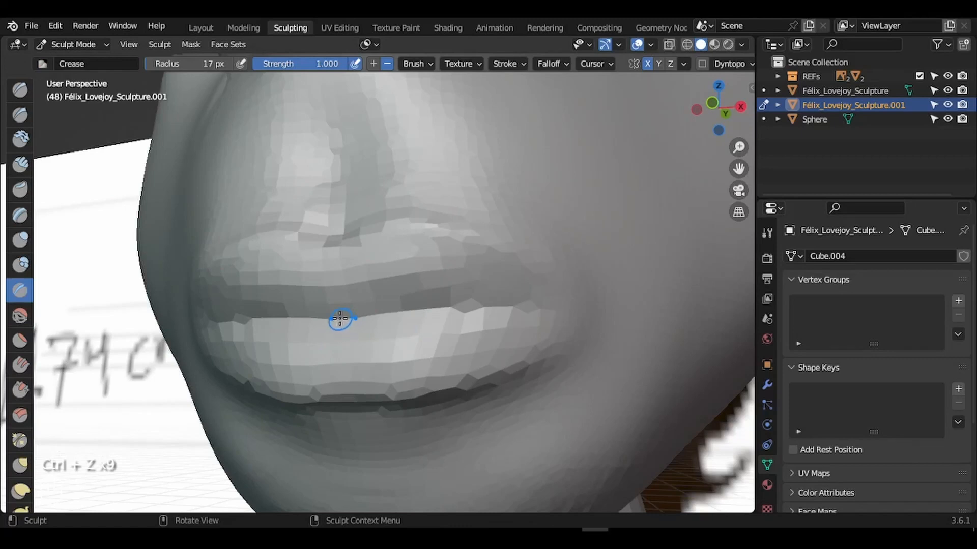
{"action": "left_click", "coordinate": [374, 319]}
- Crease the line between the lips out to the mouth corner
{"action": "left_click", "coordinate": [364, 320]}
{"action": "left_click", "coordinate": [373, 322]}
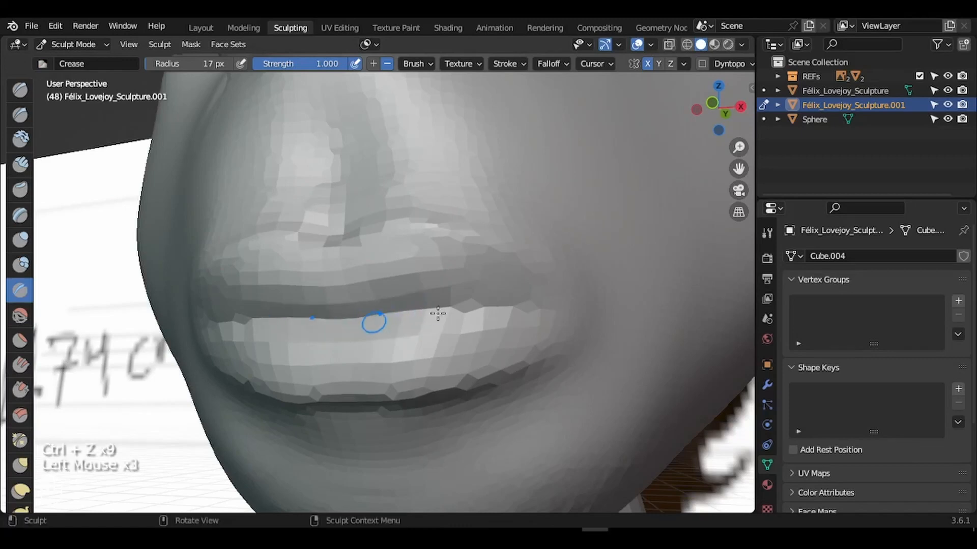
{"action": "left_click", "coordinate": [483, 309]}
{"action": "left_click", "coordinate": [461, 312]}
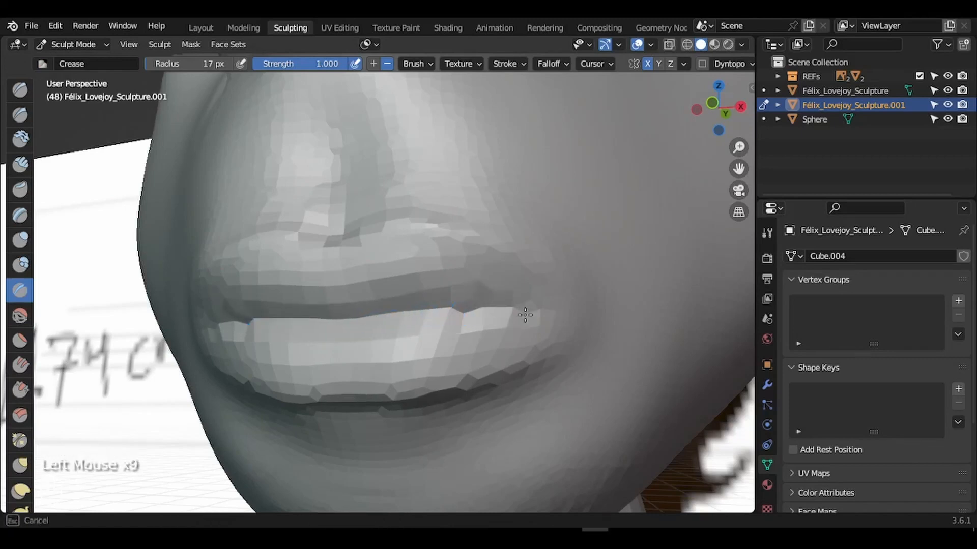
{"action": "mouse_move", "coordinate": [525, 315]}
{"action": "left_mouse_down"}
{"action": "mouse_move", "coordinate": [501, 316]}
{"action": "mouse_move", "coordinate": [540, 312]}
{"action": "left_mouse_up"}
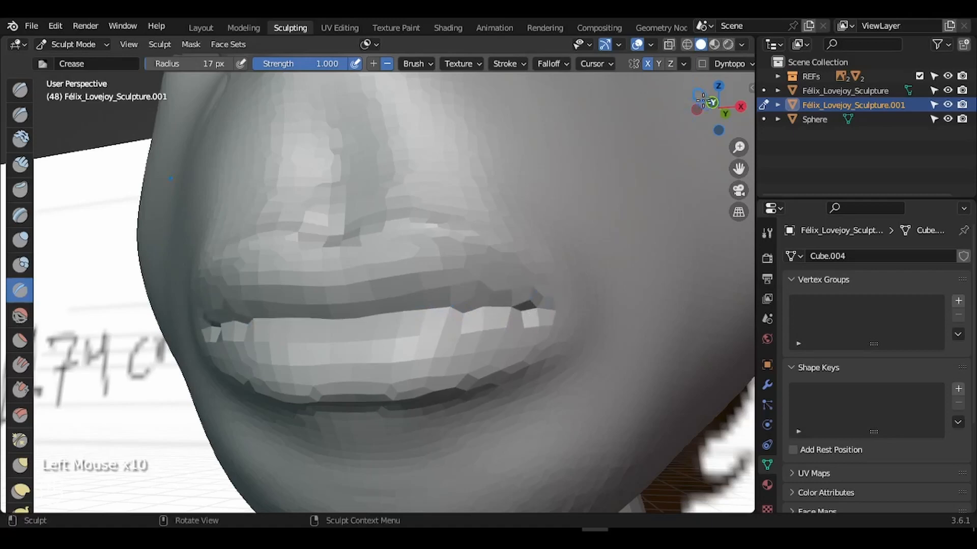
- Deepen the crease under the lower lip and sharpen the lip line near the corner
{"action": "left_click_drag", "start_coordinate": [702, 100], "coordinate": [685, 98]}
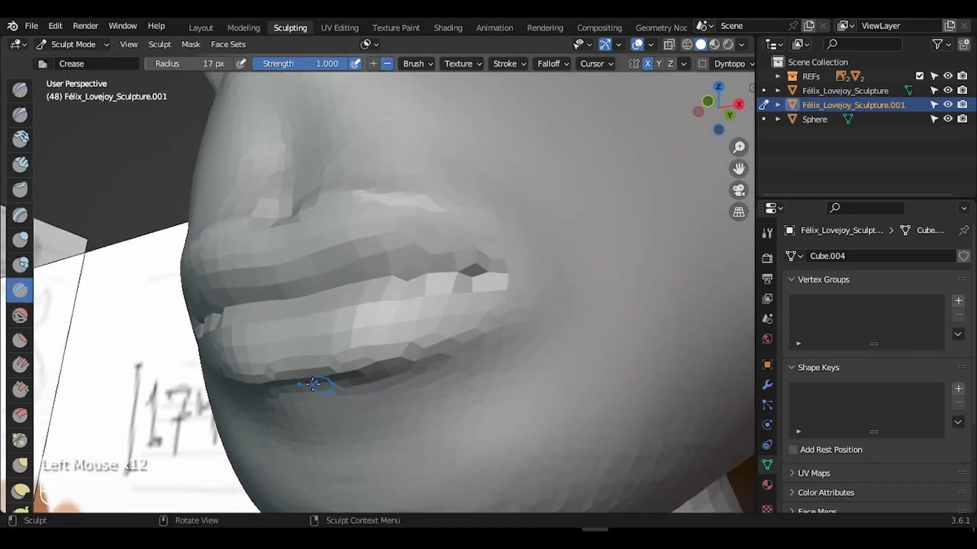
{"action": "left_click_drag", "start_coordinate": [267, 385], "coordinate": [404, 360]}
{"action": "left_click_drag", "start_coordinate": [305, 381], "coordinate": [347, 378]}
{"action": "left_click_drag", "start_coordinate": [285, 385], "coordinate": [391, 364]}
{"action": "left_click_drag", "start_coordinate": [358, 370], "coordinate": [376, 363]}
{"action": "mouse_move", "coordinate": [430, 342]}
{"action": "left_mouse_down"}
{"action": "mouse_move", "coordinate": [410, 362]}
{"action": "mouse_move", "coordinate": [448, 348]}
{"action": "left_mouse_up"}
{"action": "left_click_drag", "start_coordinate": [448, 341], "coordinate": [477, 317]}
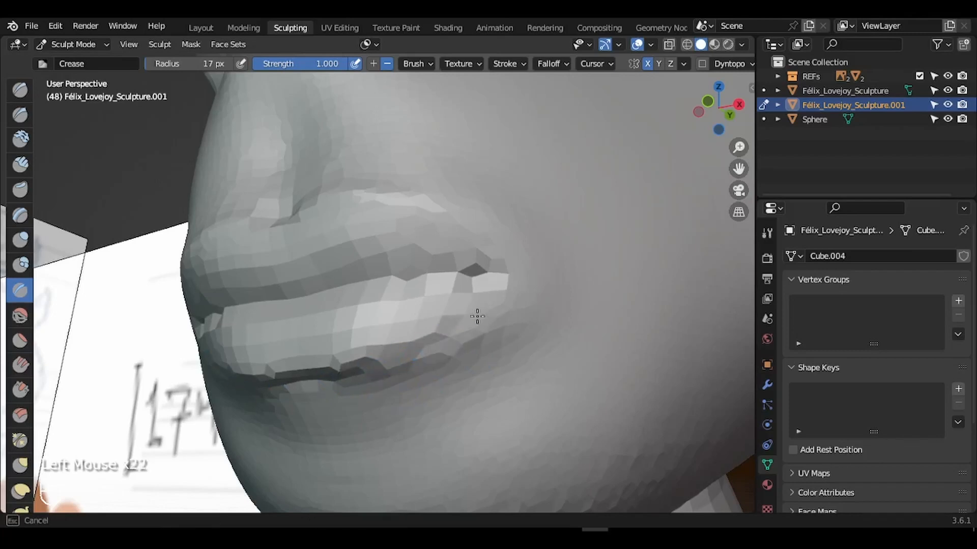
{"action": "left_click_drag", "start_coordinate": [438, 343], "coordinate": [475, 318]}
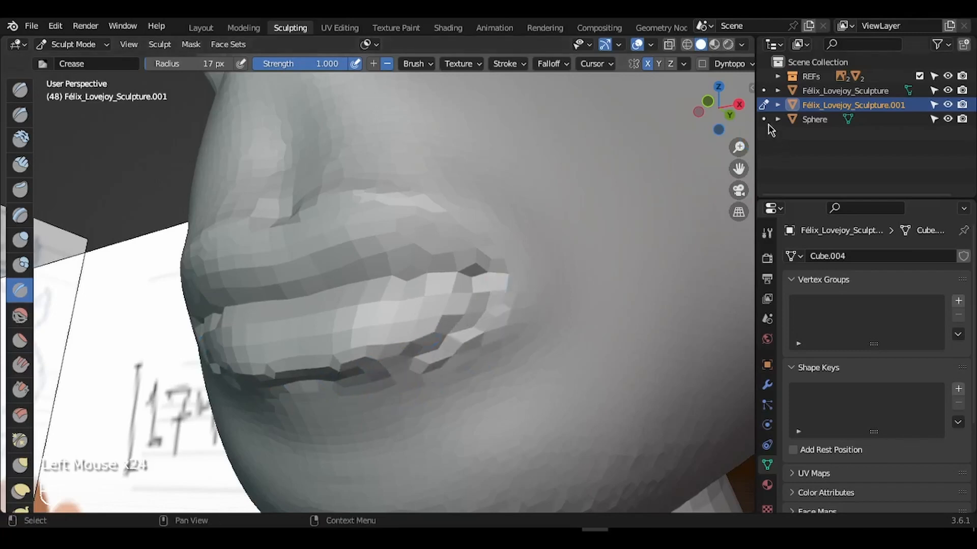
- Orbit and zoom out to check the whole face
{"action": "left_click_drag", "start_coordinate": [729, 119], "coordinate": [769, 166]}
{"action": "left_click_drag", "start_coordinate": [739, 150], "coordinate": [720, 337]}
{"action": "left_click_drag", "start_coordinate": [739, 158], "coordinate": [739, 173]}
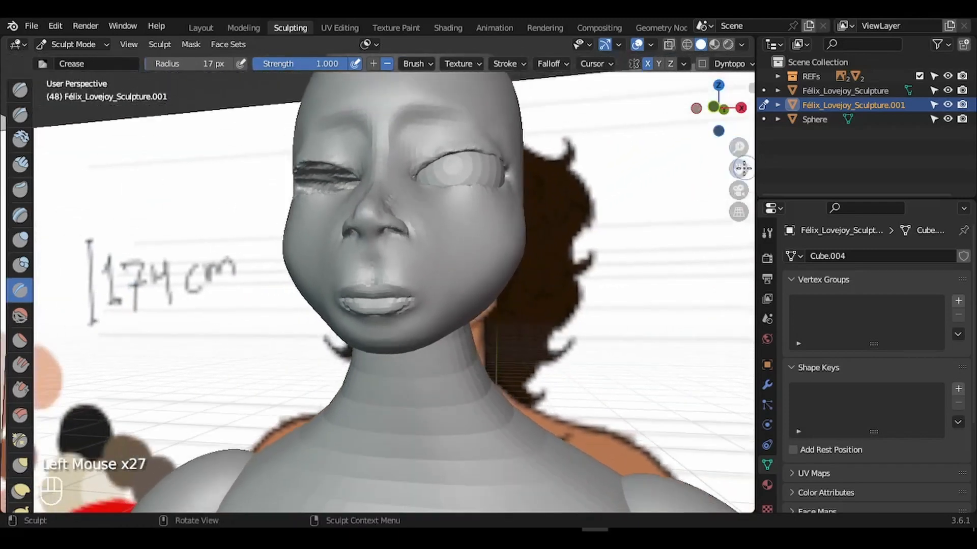
{"action": "mouse_move", "coordinate": [718, 107]}
{"action": "left_mouse_down"}
{"action": "mouse_move", "coordinate": [742, 139]}
{"action": "mouse_move", "coordinate": [728, 114]}
{"action": "mouse_move", "coordinate": [735, 145]}
{"action": "mouse_move", "coordinate": [710, 109]}
{"action": "left_mouse_up"}
{"action": "scroll", "coordinate": [591, 227], "scroll_direction": "down", "scroll_amount": 3}
{"action": "key", "text": "r"}
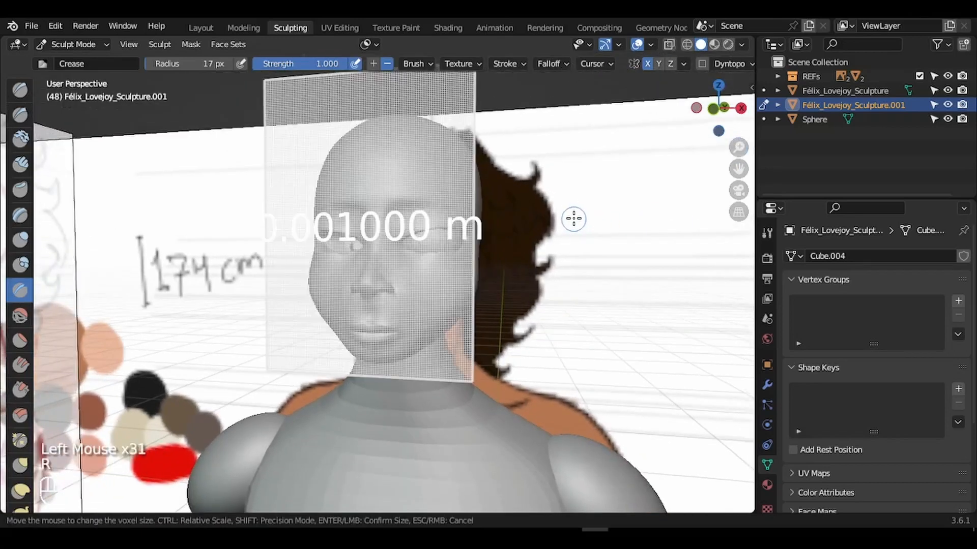
{"action": "key", "text": "Escape"}
{"action": "key", "text": "r"}
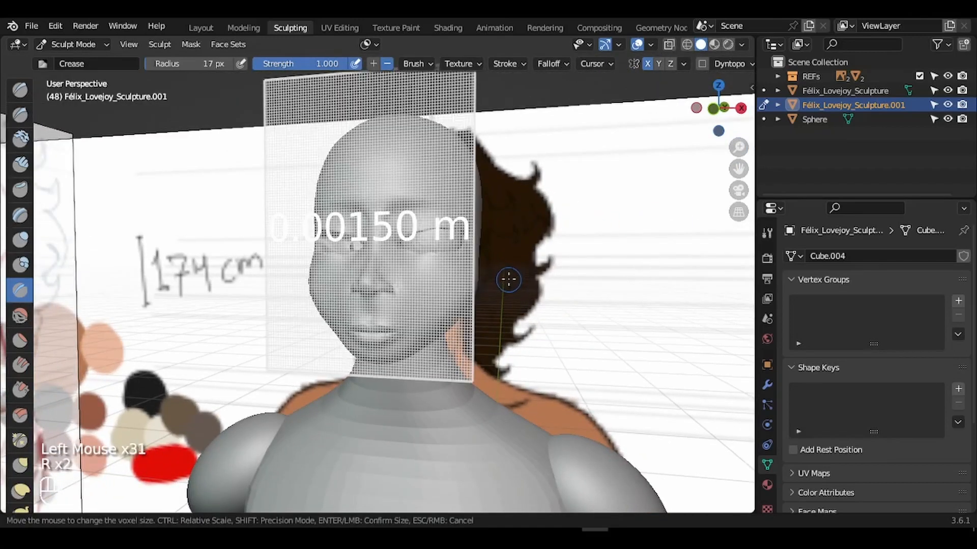
{"action": "key", "text": "Escape"}
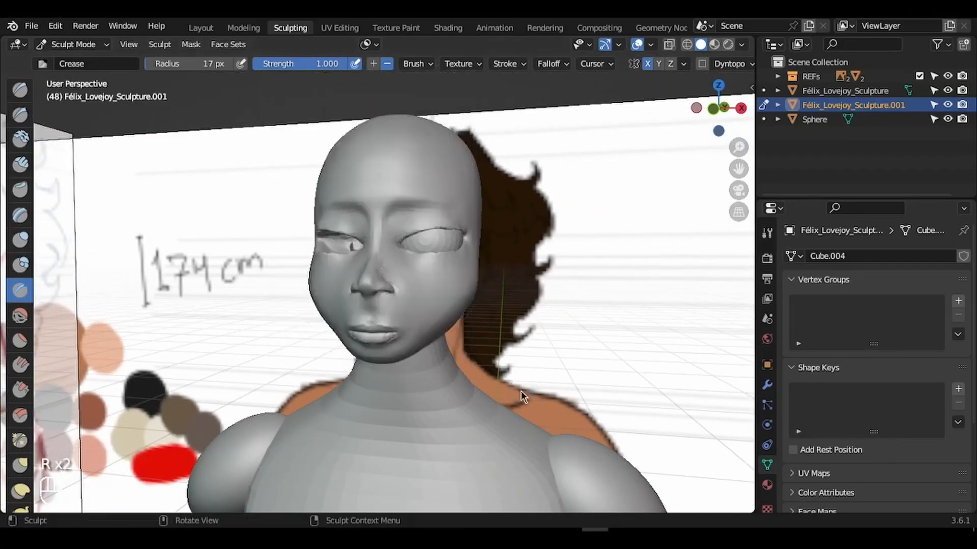
{"action": "key", "text": "r"}
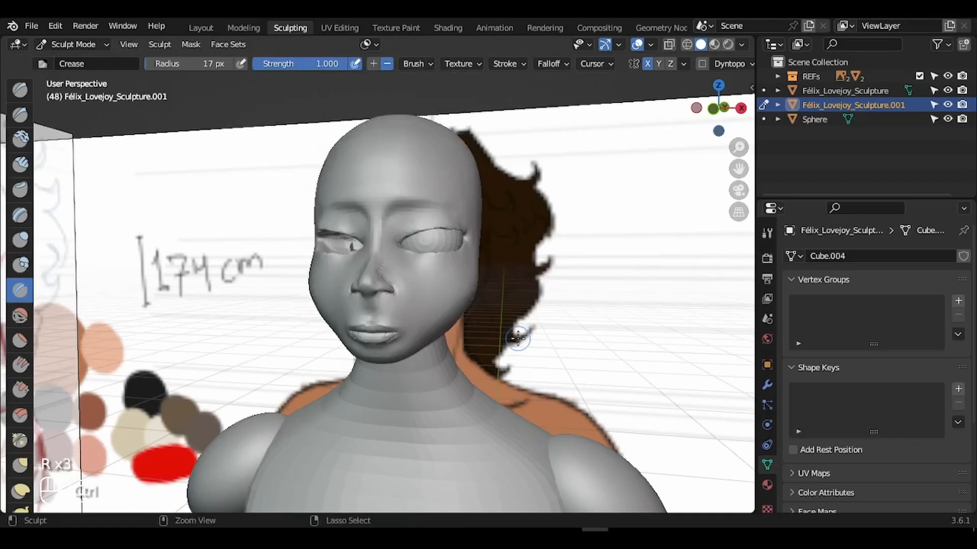
{"action": "mouse_move", "coordinate": [739, 148]}
{"action": "left_mouse_down"}
{"action": "mouse_move", "coordinate": [742, 167]}
{"action": "mouse_move", "coordinate": [706, 106]}
{"action": "mouse_move", "coordinate": [666, 156]}
{"action": "left_mouse_up"}
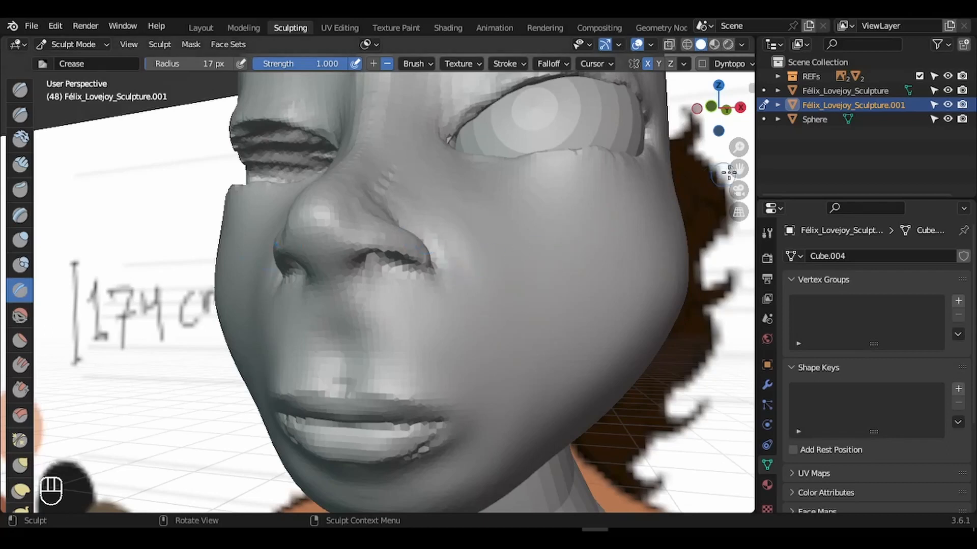
- Frame the mouth, crease above the upper lip with a 33 px brush, then undo it
{"action": "left_click_drag", "start_coordinate": [732, 170], "coordinate": [379, 264]}
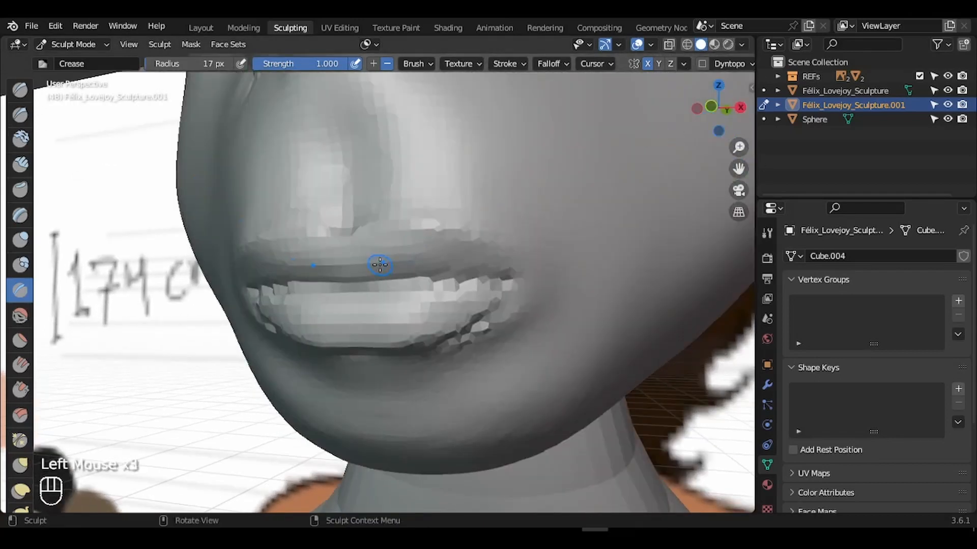
{"action": "key", "text": "f"}
{"action": "left_click", "coordinate": [674, 123]}
{"action": "left_click_drag", "start_coordinate": [724, 116], "coordinate": [707, 135]}
{"action": "key", "text": "f"}
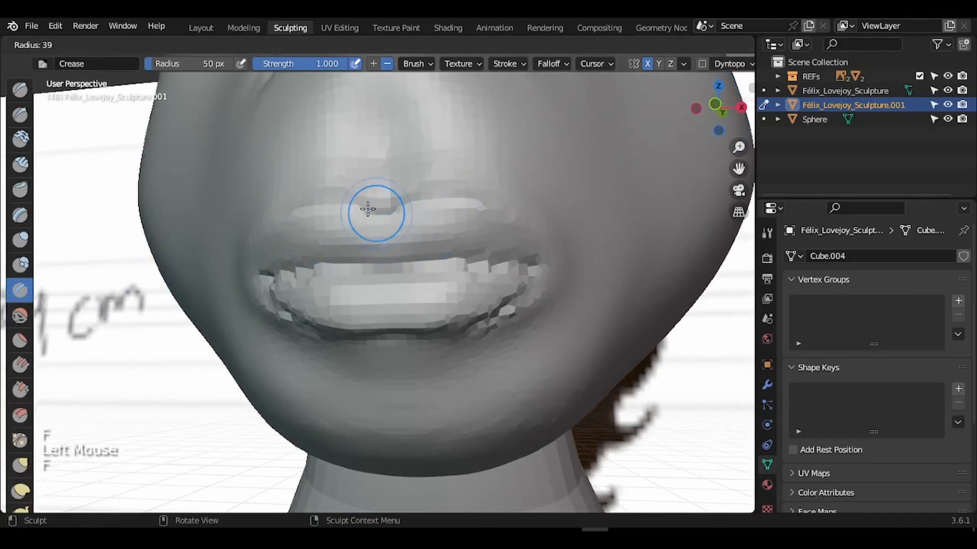
{"action": "left_click", "coordinate": [381, 199]}
{"action": "left_click_drag", "start_coordinate": [387, 198], "coordinate": [407, 196]}
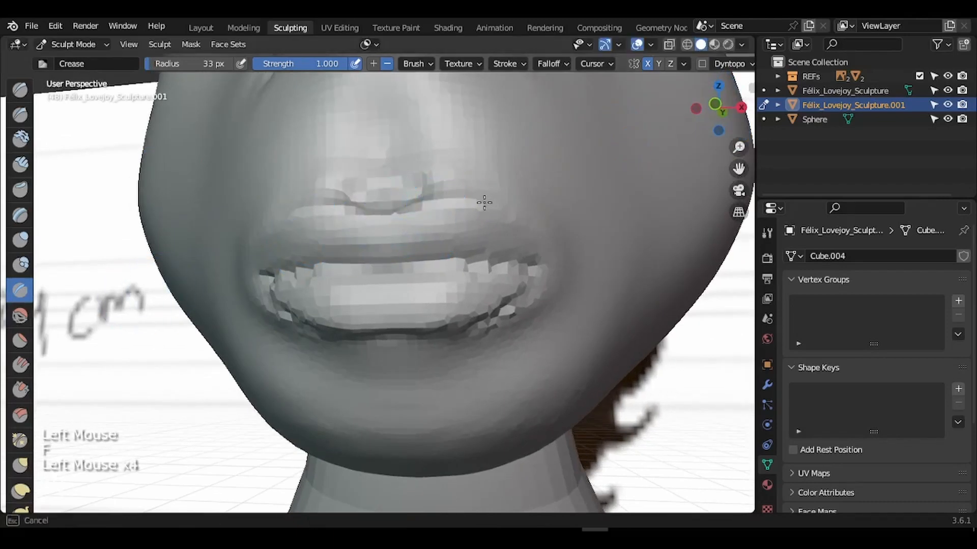
{"action": "key", "text": "ctrl+z"}
{"action": "key", "text": "ctrl+z"}
{"action": "key", "text": "ctrl+z"}
- Lower the Crease strength, try a 19 px crease on the upper lip, then undo
{"action": "left_click_drag", "start_coordinate": [330, 65], "coordinate": [270, 66]}
{"action": "key", "text": "f"}
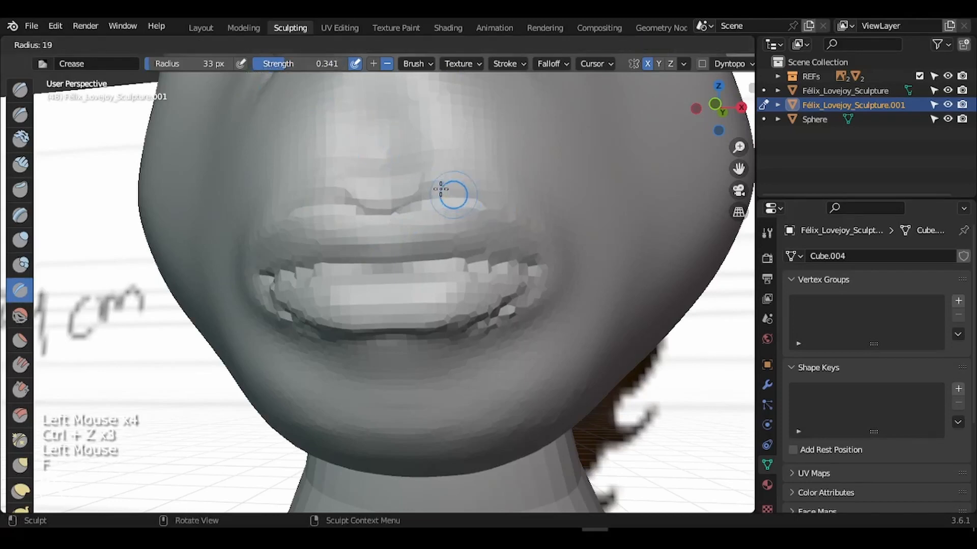
{"action": "left_click", "coordinate": [432, 193]}
{"action": "left_click", "coordinate": [442, 198]}
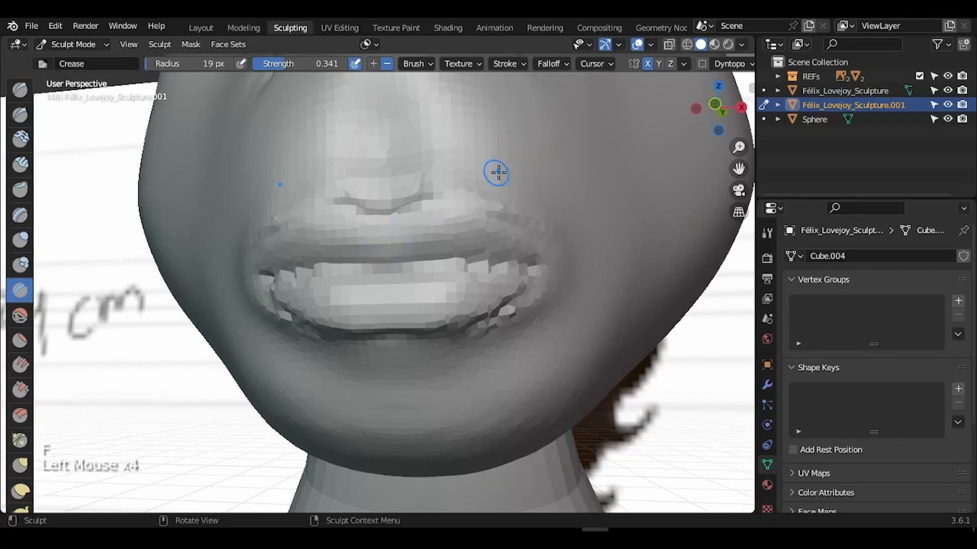
{"action": "key", "text": "ctrl+z"}
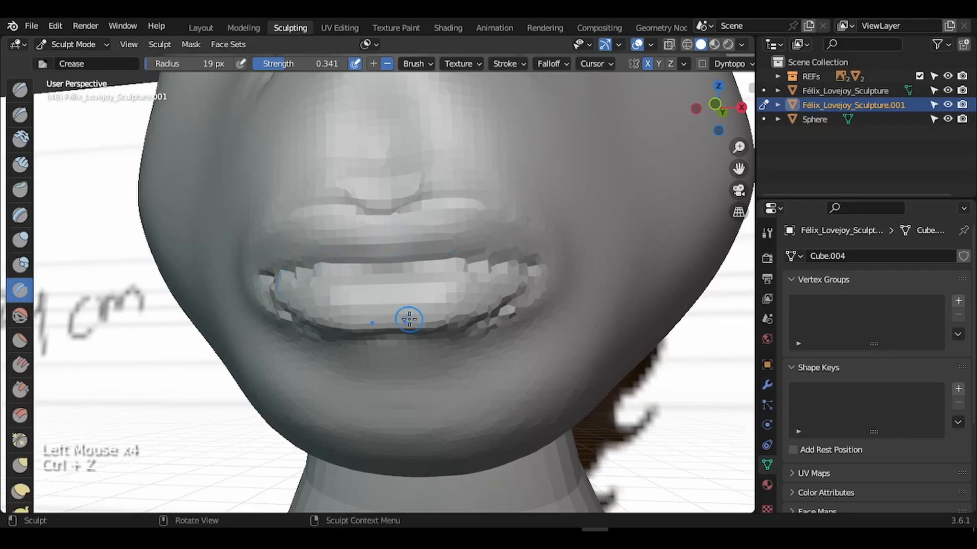
- Crease the lower lip line and smooth the mouth corners
{"action": "left_click_drag", "start_coordinate": [740, 101], "coordinate": [727, 86]}
{"action": "key", "text": "f"}
{"action": "left_click", "coordinate": [355, 305]}
{"action": "left_click_drag", "start_coordinate": [356, 305], "coordinate": [569, 258]}
{"action": "left_click_drag", "start_coordinate": [222, 324], "coordinate": [244, 254]}
- Try reshaping and flattening the crease beside the mouth, then undo the lip-corner edits
{"action": "key", "text": "f"}
{"action": "left_click", "coordinate": [297, 246]}
{"action": "left_click_drag", "start_coordinate": [263, 183], "coordinate": [196, 234]}
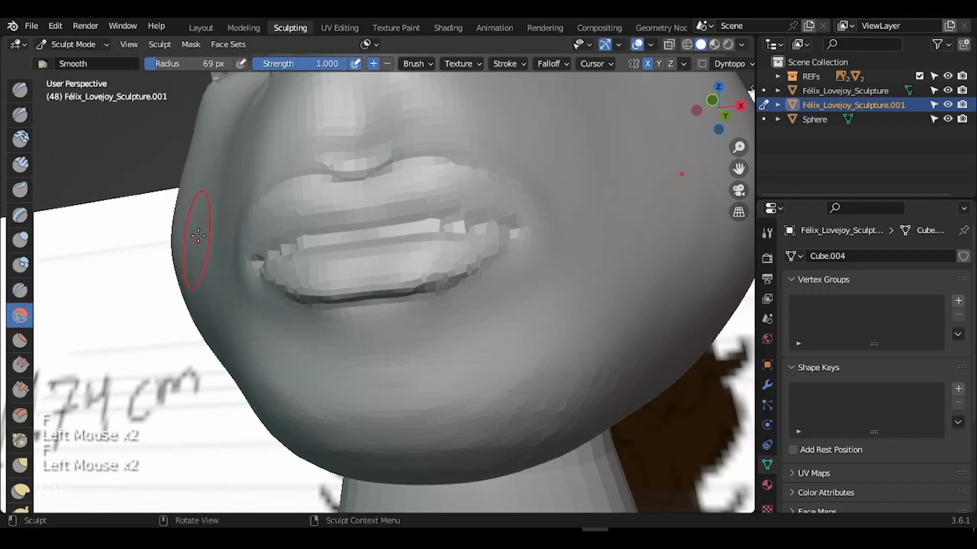
{"action": "key", "text": "ctrl+z"}
{"action": "key", "text": "g"}
{"action": "key", "text": "shift+t"}
{"action": "left_click_drag", "start_coordinate": [216, 196], "coordinate": [220, 166]}
{"action": "key", "text": "ctrl+z"}
- Smooth the lips, then reshape the face profile with a 164 px Grab brush
{"action": "left_click", "coordinate": [20, 315]}
{"action": "left_click_drag", "start_coordinate": [325, 165], "coordinate": [457, 168]}
{"action": "mouse_move", "coordinate": [719, 108]}
{"action": "left_mouse_down"}
{"action": "mouse_move", "coordinate": [670, 198]}
{"action": "mouse_move", "coordinate": [702, 115]}
{"action": "mouse_move", "coordinate": [640, 185]}
{"action": "left_mouse_up"}
{"action": "key", "text": "g"}
{"action": "left_click_drag", "start_coordinate": [549, 224], "coordinate": [540, 227]}
{"action": "key", "text": "f"}
{"action": "left_click", "coordinate": [564, 204]}
{"action": "left_click_drag", "start_coordinate": [551, 178], "coordinate": [544, 181]}
{"action": "mouse_move", "coordinate": [718, 108]}
{"action": "left_mouse_down"}
{"action": "mouse_move", "coordinate": [676, 110]}
{"action": "mouse_move", "coordinate": [737, 98]}
{"action": "mouse_move", "coordinate": [713, 114]}
{"action": "mouse_move", "coordinate": [676, 109]}
{"action": "left_mouse_up"}
- Pull the lips forward with a smaller Grab brush
{"action": "left_click_drag", "start_coordinate": [272, 292], "coordinate": [277, 285]}
{"action": "key", "text": "f"}
{"action": "left_click", "coordinate": [303, 277]}
{"action": "key", "text": "ctrl+z"}
{"action": "left_click_drag", "start_coordinate": [300, 283], "coordinate": [303, 274]}
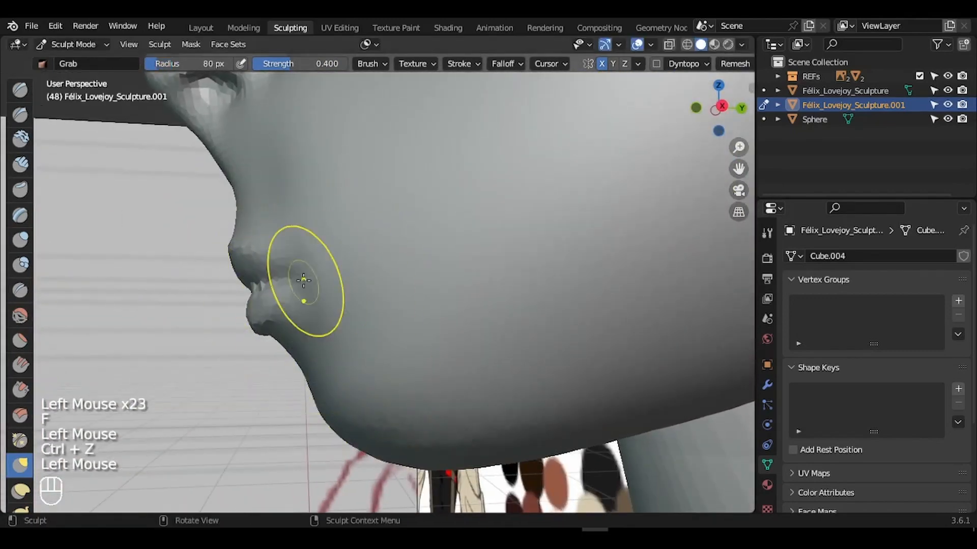
{"action": "left_click_drag", "start_coordinate": [718, 108], "coordinate": [737, 115]}
- Smooth the lips again with the Smooth brush and orbit to a frontal view
{"action": "left_click", "coordinate": [515, 523]}
{"action": "left_click", "coordinate": [965, 326]}
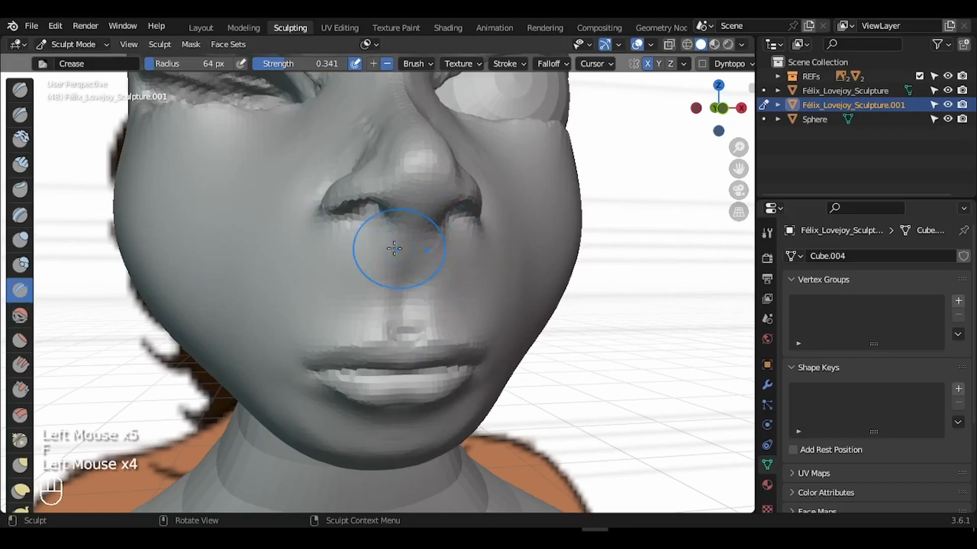
{"action": "left_click", "coordinate": [20, 316]}
{"action": "left_click_drag", "start_coordinate": [475, 254], "coordinate": [482, 266]}
{"action": "left_click_drag", "start_coordinate": [718, 108], "coordinate": [677, 109]}
- Select the Crease brush at 15 px and orbit around the nose
{"action": "scroll", "coordinate": [23, 290], "scroll_direction": "down", "scroll_amount": 5}
{"action": "left_click", "coordinate": [21, 293]}
{"action": "scroll", "coordinate": [23, 290], "scroll_direction": "up", "scroll_amount": 5}
{"action": "left_click", "coordinate": [26, 294]}
{"action": "scroll", "coordinate": [366, 170], "scroll_direction": "up", "scroll_amount": 2}
{"action": "key", "text": "f"}
{"action": "left_click", "coordinate": [475, 223]}
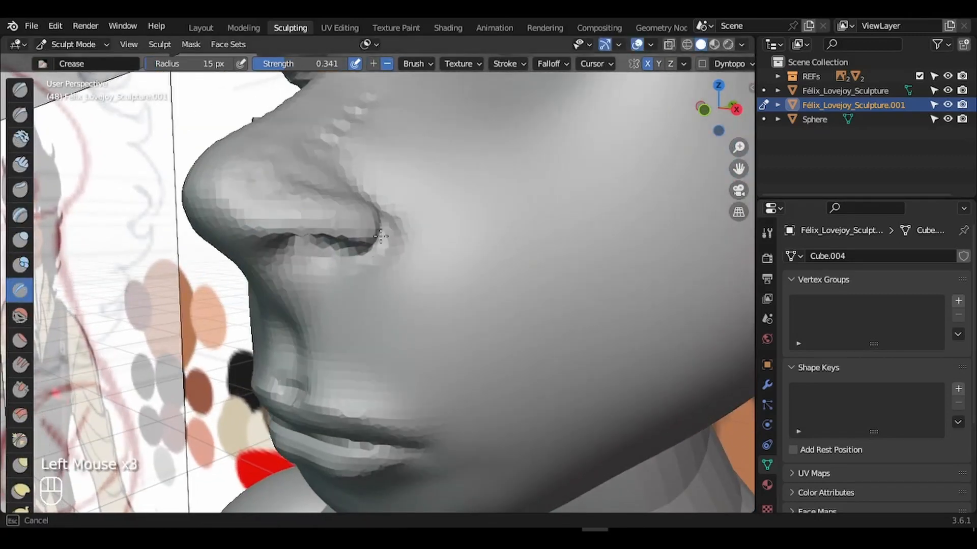
{"action": "left_click_drag", "start_coordinate": [741, 168], "coordinate": [757, 154]}
{"action": "left_click_drag", "start_coordinate": [718, 116], "coordinate": [684, 122]}
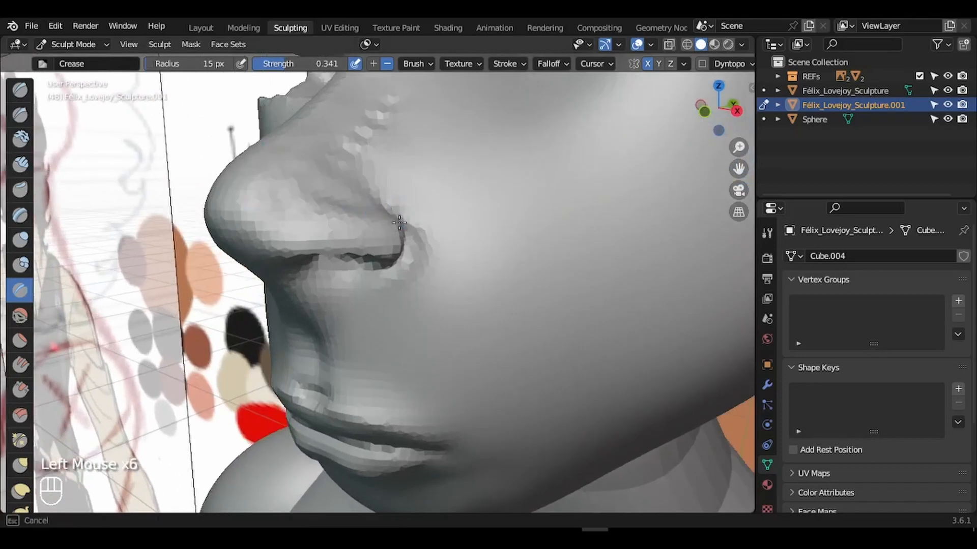
- Pull the side of the nose outward with a 50 px Grab brush
{"action": "key", "text": "g"}
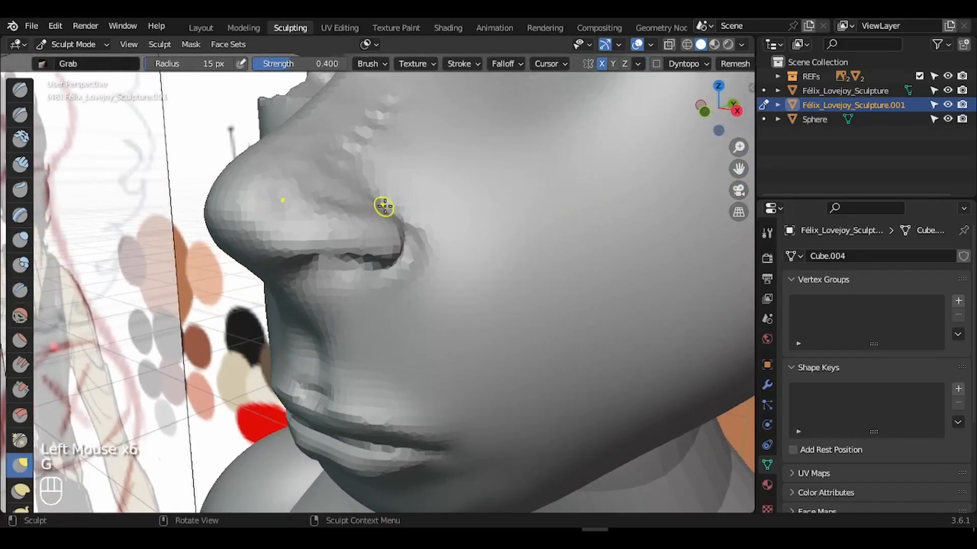
{"action": "key", "text": "f"}
{"action": "left_click", "coordinate": [693, 142]}
{"action": "left_click_drag", "start_coordinate": [702, 113], "coordinate": [698, 118]}
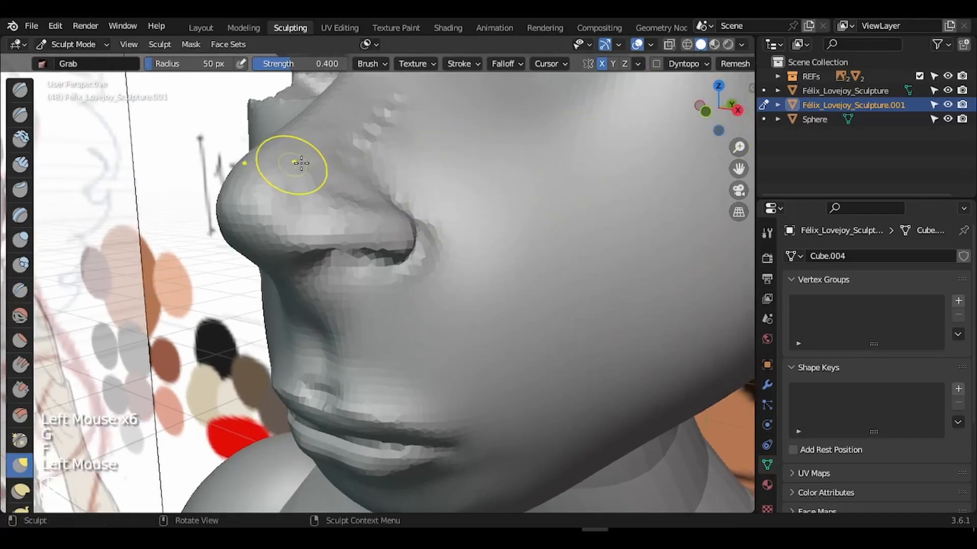
{"action": "left_click_drag", "start_coordinate": [301, 162], "coordinate": [292, 163]}
- Reshape the nose and nostril at 118 px, then the nostril wing at 48 px
{"action": "key", "text": "f"}
{"action": "left_click", "coordinate": [379, 175]}
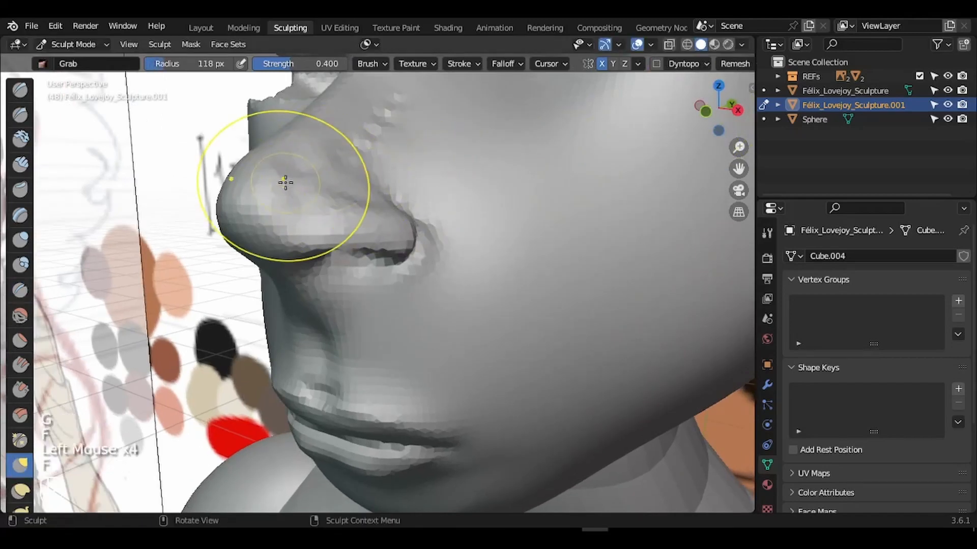
{"action": "left_click_drag", "start_coordinate": [336, 200], "coordinate": [332, 205]}
{"action": "left_click_drag", "start_coordinate": [320, 198], "coordinate": [312, 205]}
{"action": "left_click_drag", "start_coordinate": [316, 193], "coordinate": [358, 200]}
{"action": "left_click_drag", "start_coordinate": [355, 198], "coordinate": [363, 193]}
{"action": "key", "text": "f"}
{"action": "left_click", "coordinate": [300, 201]}
{"action": "left_click_drag", "start_coordinate": [302, 208], "coordinate": [300, 209]}
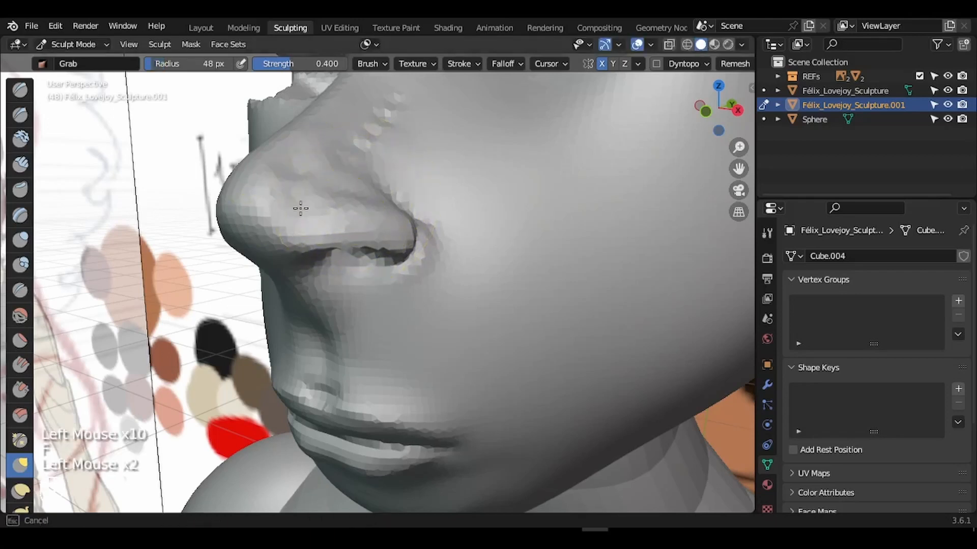
- Smooth out the bumps beside the nose and the crease above the nostril
{"action": "left_click", "coordinate": [20, 316]}
{"action": "left_click_drag", "start_coordinate": [740, 170], "coordinate": [711, 286]}
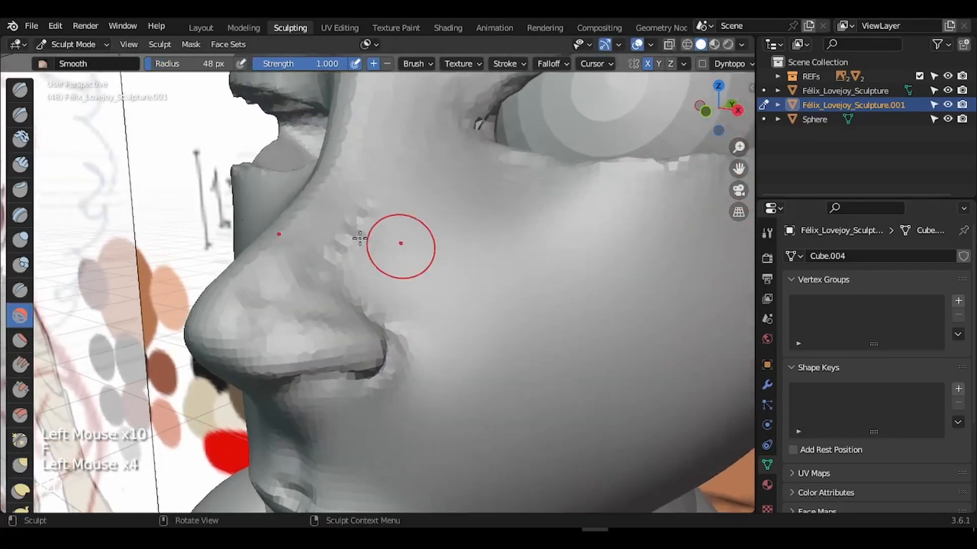
{"action": "left_click_drag", "start_coordinate": [331, 257], "coordinate": [382, 192]}
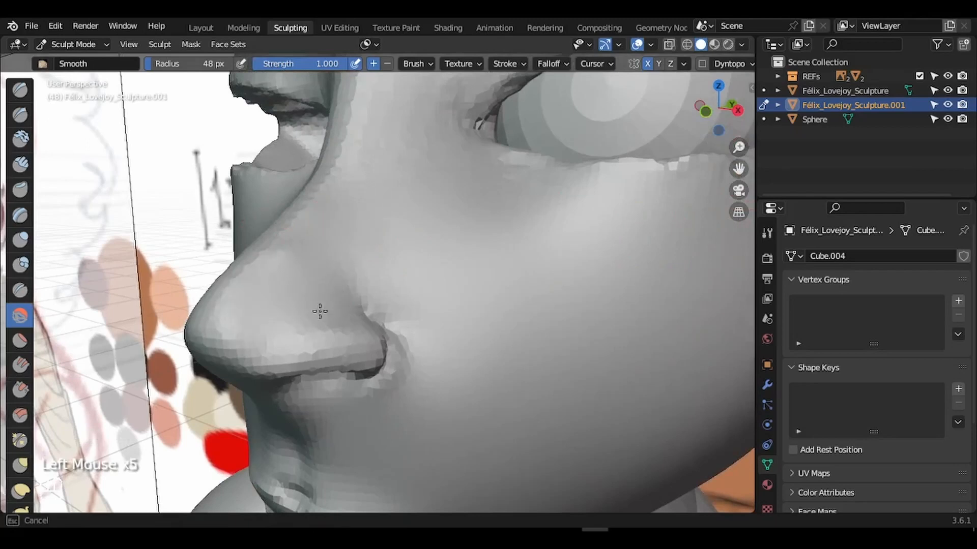
{"action": "left_click_drag", "start_coordinate": [320, 311], "coordinate": [341, 305]}
{"action": "left_click_drag", "start_coordinate": [351, 302], "coordinate": [366, 299]}
{"action": "left_click_drag", "start_coordinate": [367, 299], "coordinate": [358, 301]}
{"action": "left_click_drag", "start_coordinate": [393, 340], "coordinate": [419, 325]}
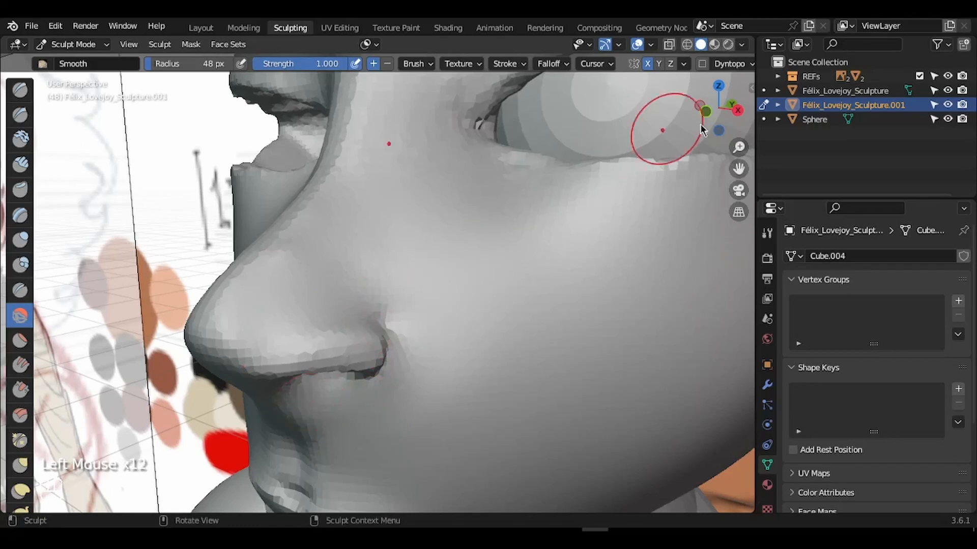
- Smooth the nostril area from below, then return to the Grab brush and zoom out
{"action": "left_click_drag", "start_coordinate": [701, 130], "coordinate": [679, 116]}
{"action": "left_click_drag", "start_coordinate": [388, 312], "coordinate": [365, 284]}
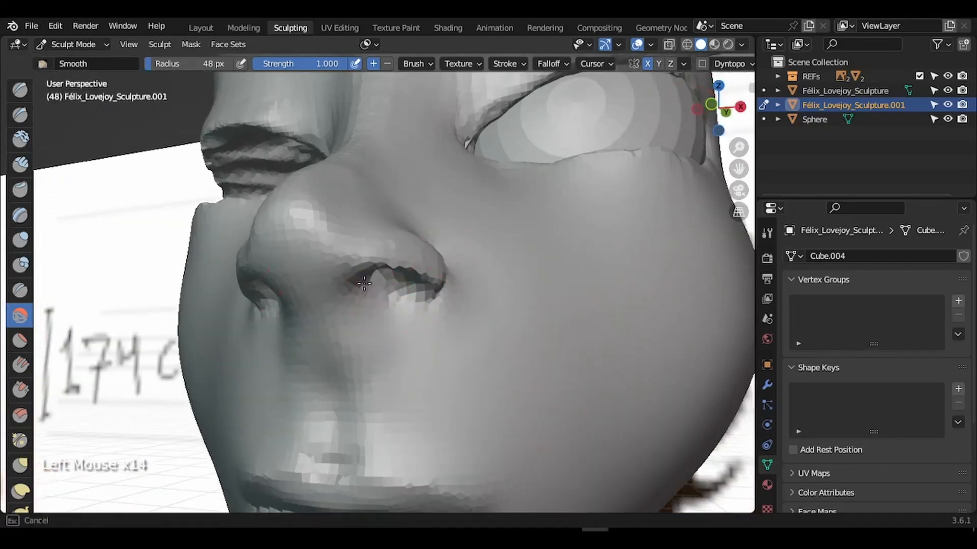
{"action": "left_click_drag", "start_coordinate": [723, 120], "coordinate": [719, 109]}
{"action": "key", "text": "g"}
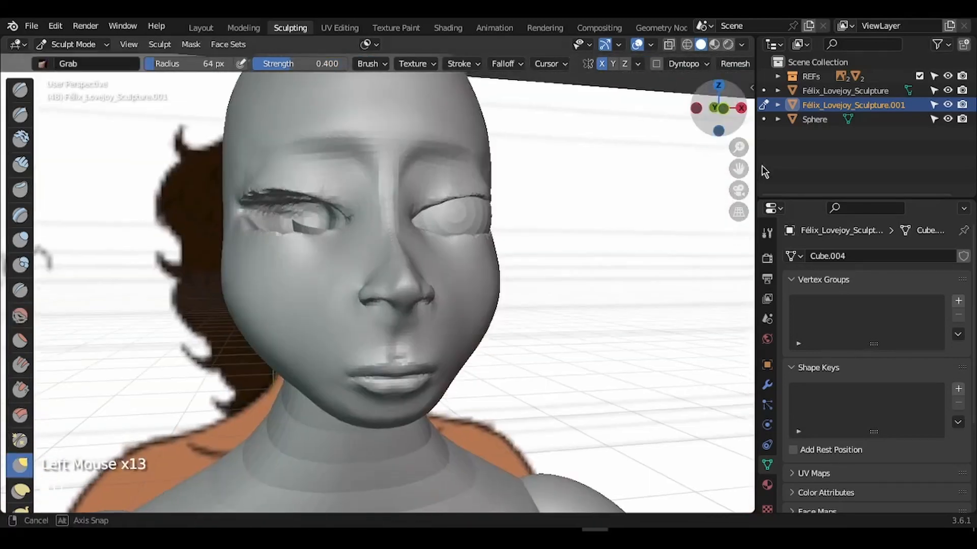
{"action": "left_click_drag", "start_coordinate": [762, 166], "coordinate": [738, 219]}
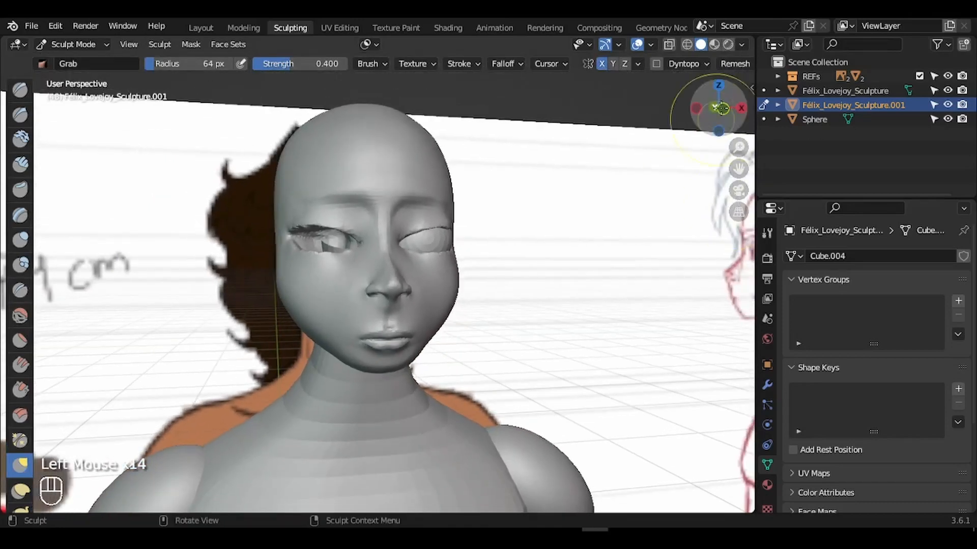
- Zoom in on the face and reshape the inner eye corner with a 103 px brush
{"action": "mouse_move", "coordinate": [718, 108]}
{"action": "left_mouse_down"}
{"action": "mouse_move", "coordinate": [621, 86]}
{"action": "mouse_move", "coordinate": [666, 113]}
{"action": "mouse_move", "coordinate": [745, 136]}
{"action": "mouse_move", "coordinate": [695, 112]}
{"action": "left_mouse_up"}
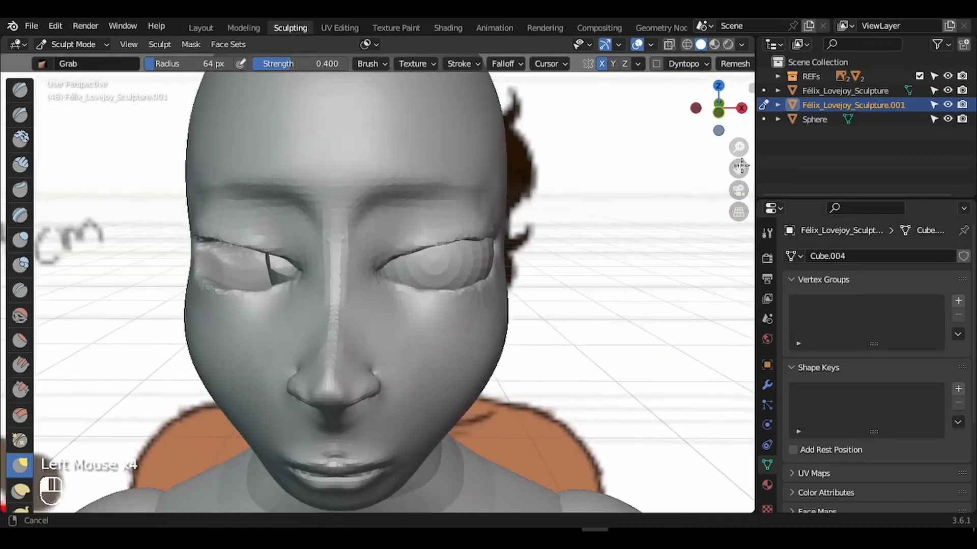
{"action": "mouse_move", "coordinate": [738, 140]}
{"action": "left_mouse_down"}
{"action": "mouse_move", "coordinate": [738, 115]}
{"action": "mouse_move", "coordinate": [634, 98]}
{"action": "mouse_move", "coordinate": [677, 97]}
{"action": "left_mouse_up"}
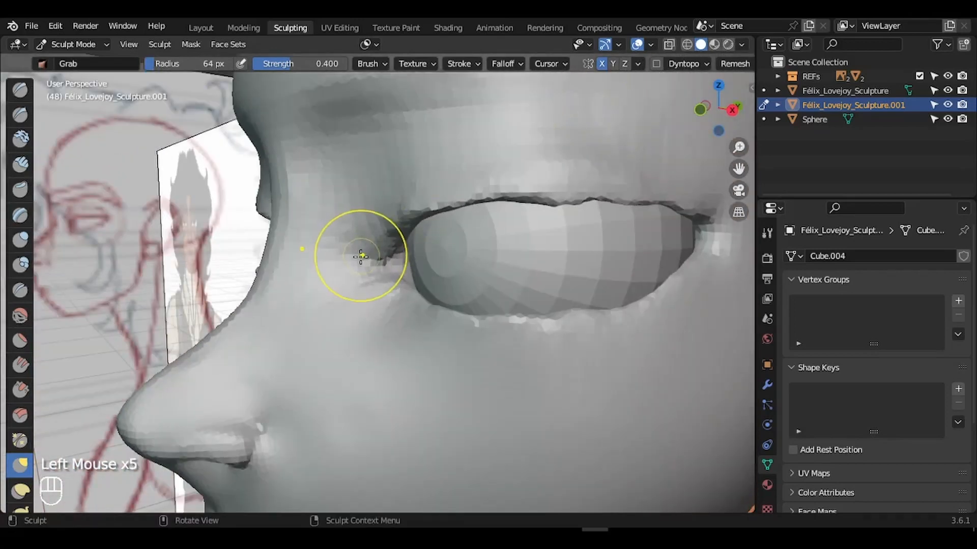
{"action": "key", "text": "f"}
{"action": "left_click", "coordinate": [386, 247]}
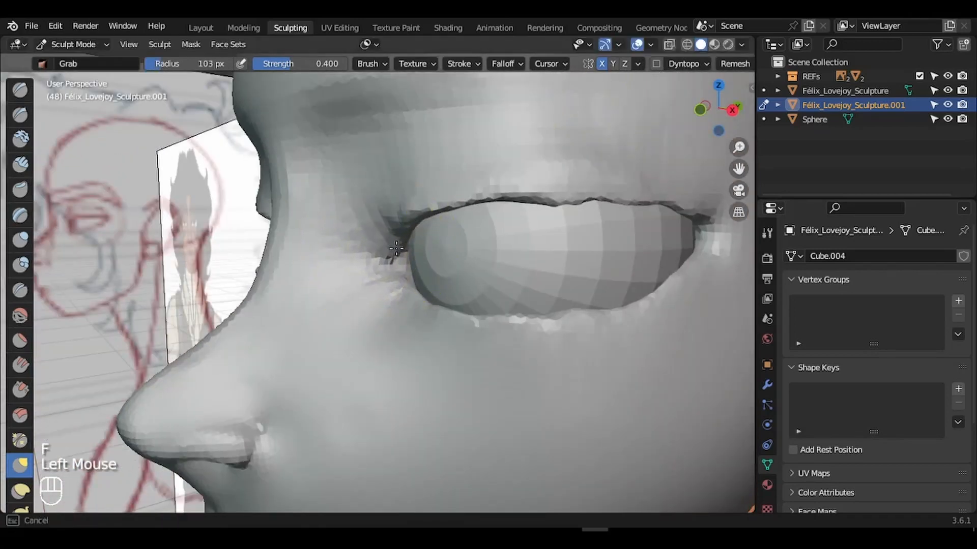
{"action": "left_click_drag", "start_coordinate": [379, 219], "coordinate": [389, 216]}
{"action": "left_click_drag", "start_coordinate": [387, 216], "coordinate": [385, 231]}
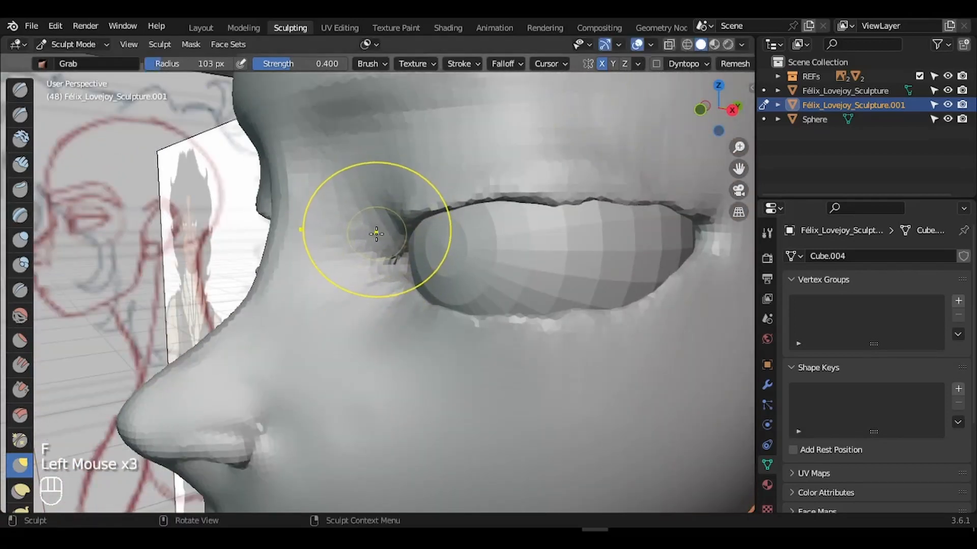
- Switch to a 55 px crease brush and carve a crease along the upper eyelid
{"action": "key", "text": "f"}
{"action": "left_click", "coordinate": [351, 230]}
{"action": "left_click", "coordinate": [21, 292]}
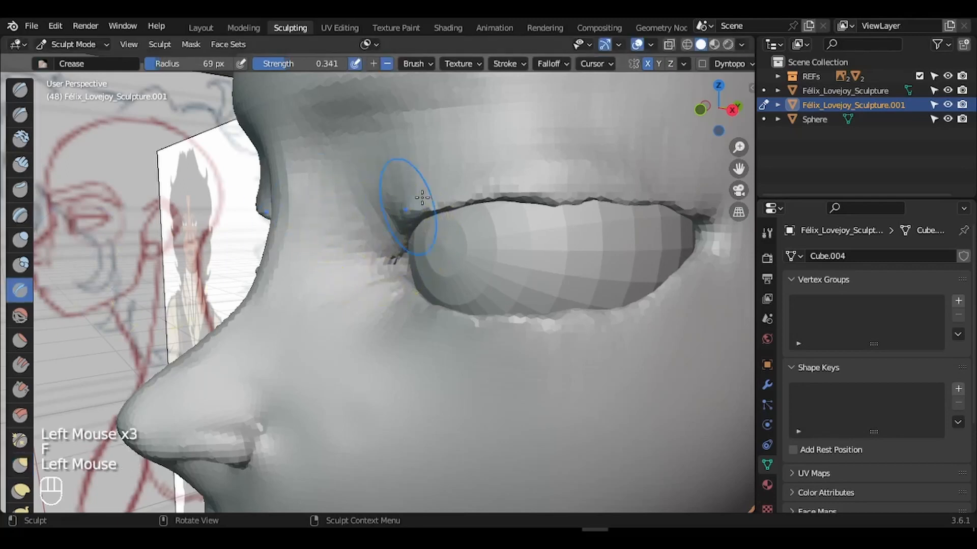
{"action": "key", "text": "f"}
{"action": "left_click", "coordinate": [365, 170]}
{"action": "key", "text": "f"}
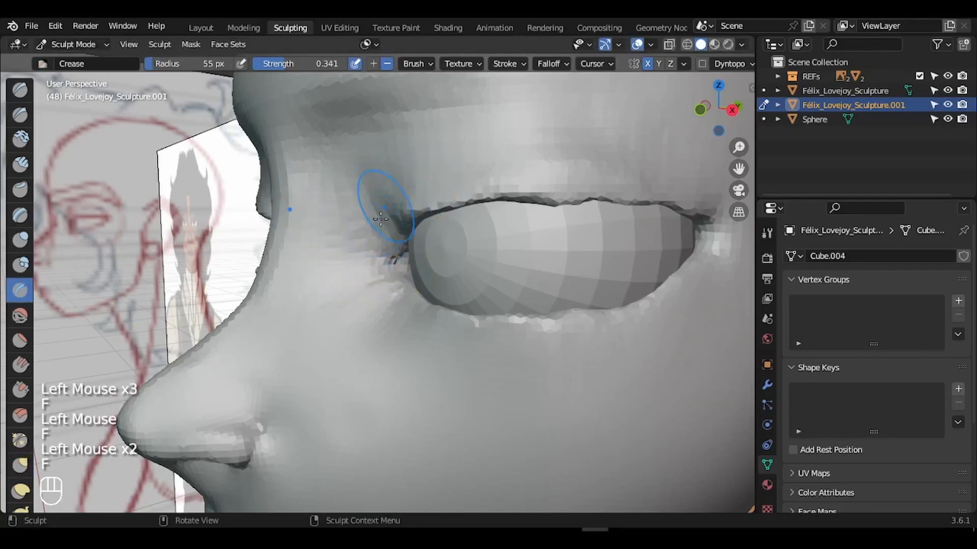
{"action": "left_click", "coordinate": [373, 195]}
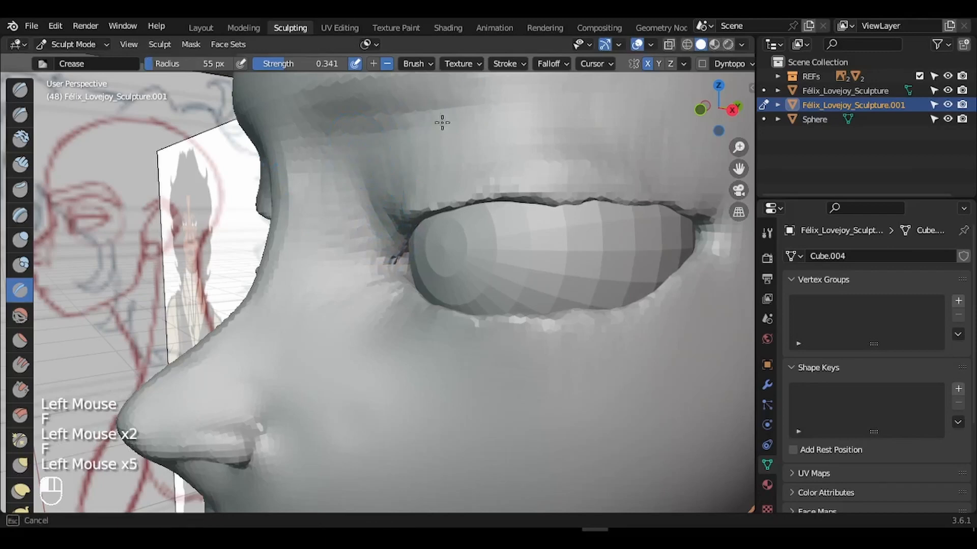
{"action": "left_click_drag", "start_coordinate": [386, 128], "coordinate": [513, 114]}
{"action": "left_click_drag", "start_coordinate": [529, 113], "coordinate": [651, 134]}
{"action": "mouse_move", "coordinate": [662, 153]}
{"action": "left_mouse_down"}
{"action": "mouse_move", "coordinate": [716, 195]}
{"action": "mouse_move", "coordinate": [709, 191]}
{"action": "mouse_move", "coordinate": [660, 263]}
{"action": "left_mouse_up"}
{"action": "left_click_drag", "start_coordinate": [613, 251], "coordinate": [615, 256]}
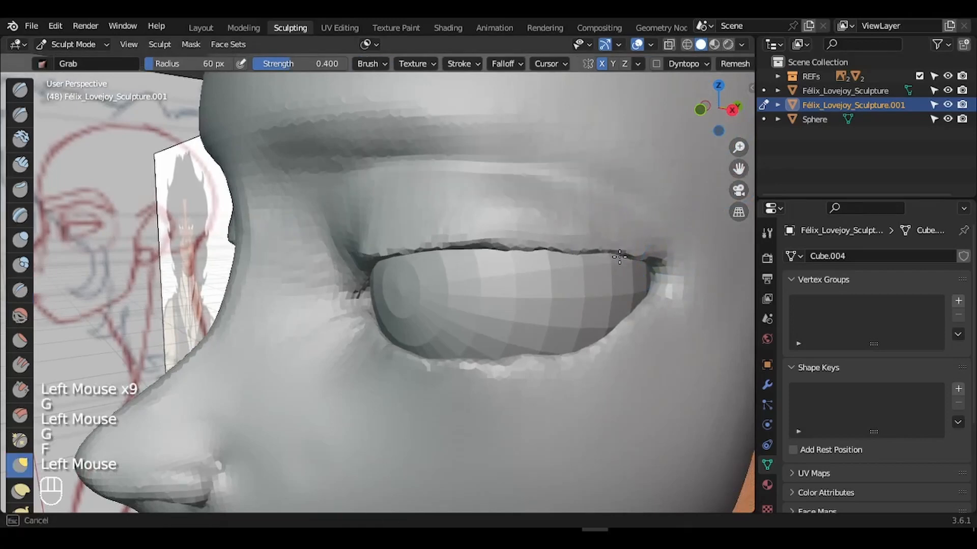
- Smooth the inner eye area with a 47 px Smooth brush
{"action": "left_click_drag", "start_coordinate": [726, 110], "coordinate": [784, 111]}
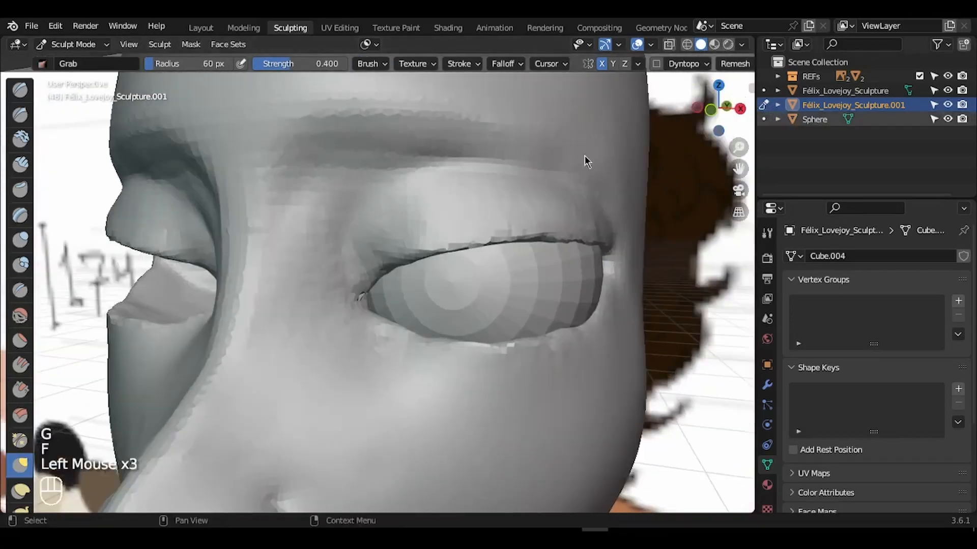
{"action": "left_click_drag", "start_coordinate": [740, 148], "coordinate": [724, 228]}
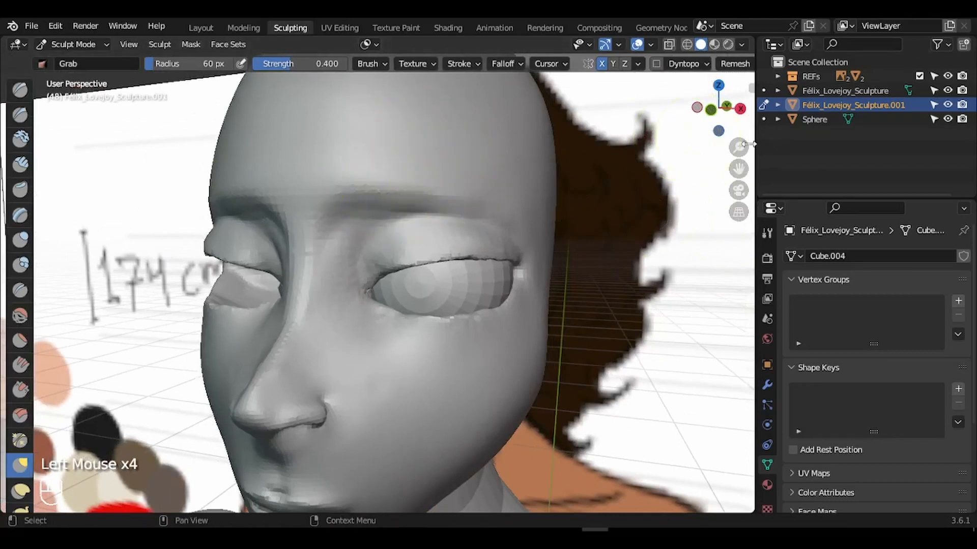
{"action": "left_click_drag", "start_coordinate": [738, 147], "coordinate": [737, 109]}
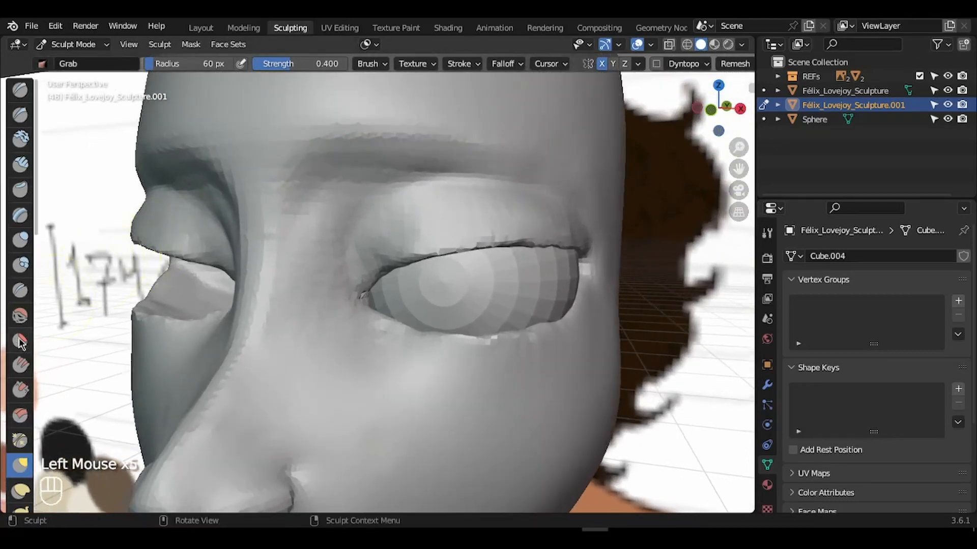
{"action": "left_click", "coordinate": [20, 316]}
{"action": "key", "text": "f"}
{"action": "left_click", "coordinate": [322, 238]}
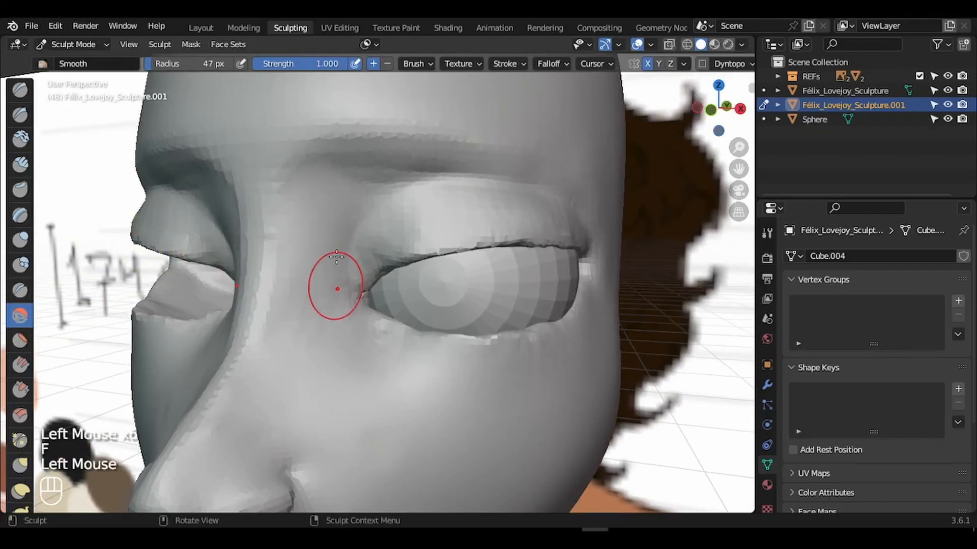
{"action": "left_click_drag", "start_coordinate": [340, 329], "coordinate": [338, 326]}
{"action": "left_click_drag", "start_coordinate": [338, 310], "coordinate": [374, 193]}
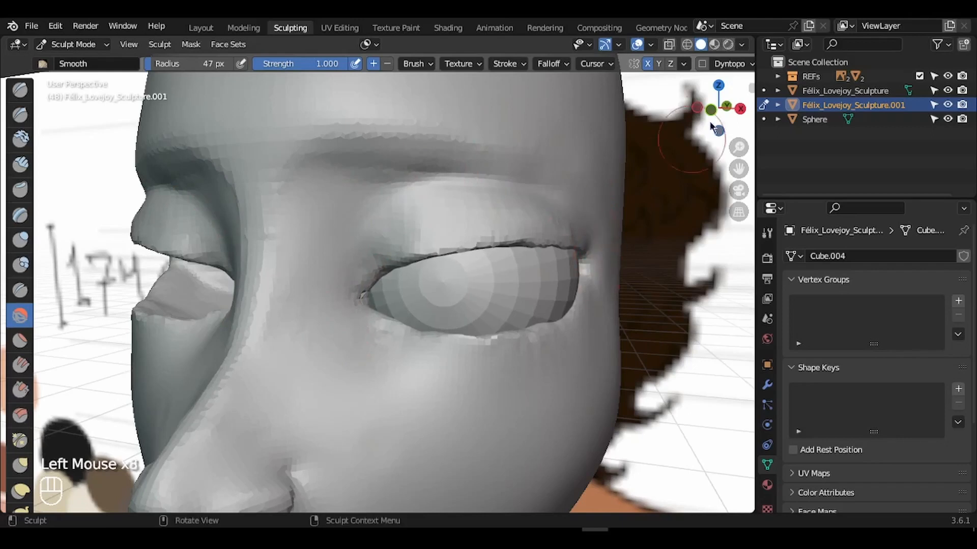
- Pull the nose bridge silhouette with a 77 px Grab brush, then undo the stroke
{"action": "key", "text": "g"}
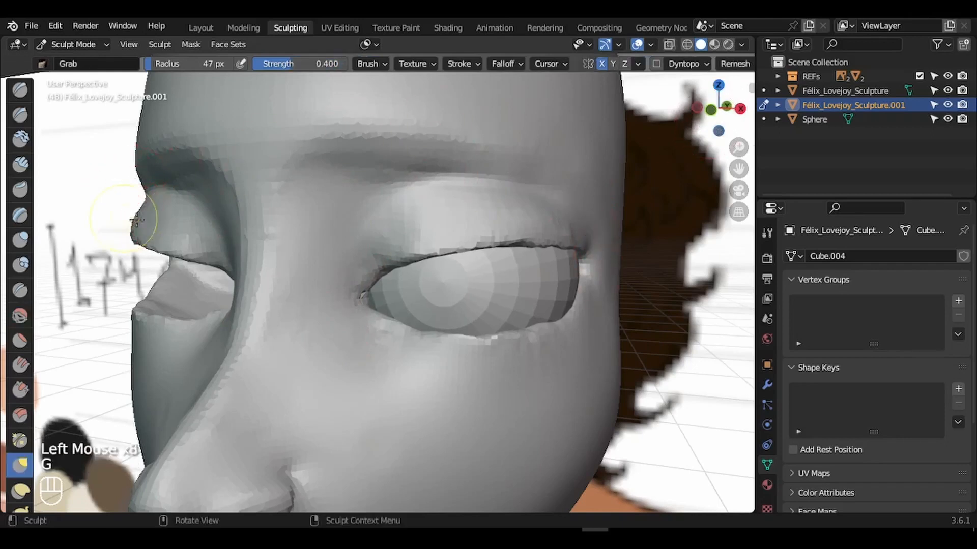
{"action": "key", "text": "f"}
{"action": "left_click", "coordinate": [176, 217]}
{"action": "mouse_move", "coordinate": [150, 196]}
{"action": "left_mouse_down"}
{"action": "mouse_move", "coordinate": [122, 199]}
{"action": "mouse_move", "coordinate": [138, 196]}
{"action": "left_mouse_up"}
{"action": "key", "text": "f"}
{"action": "left_click", "coordinate": [127, 201]}
{"action": "key", "text": "ctrl+z"}
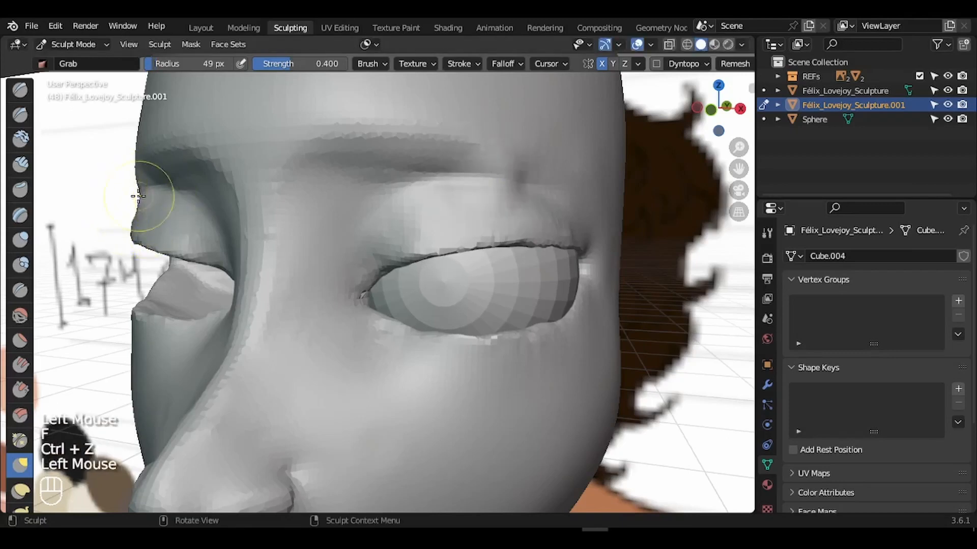
- Smooth the upper eyelid out to the outer corner with a 30 px brush
{"action": "left_click_drag", "start_coordinate": [717, 127], "coordinate": [628, 125]}
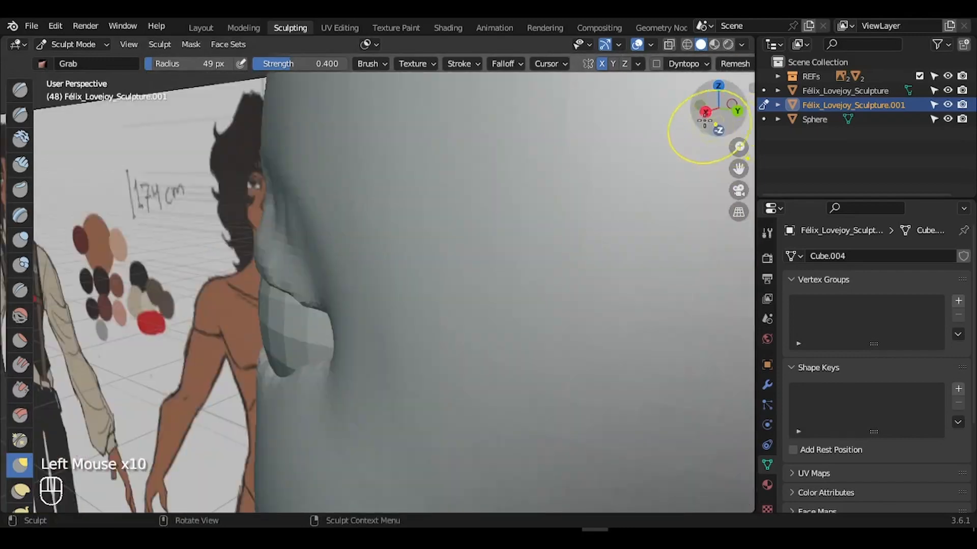
{"action": "left_click", "coordinate": [706, 111]}
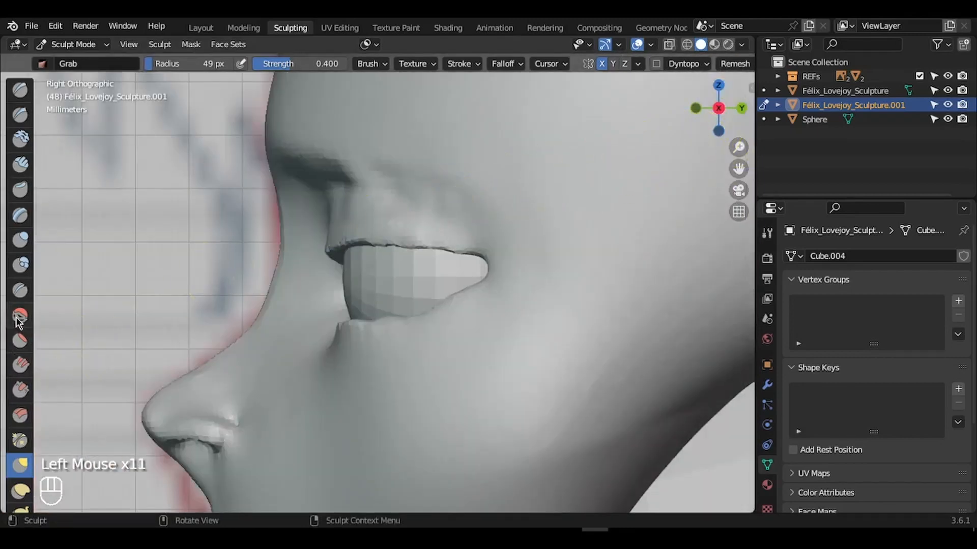
{"action": "key", "text": "f"}
{"action": "left_click", "coordinate": [422, 188]}
{"action": "mouse_move", "coordinate": [343, 203]}
{"action": "left_mouse_down"}
{"action": "mouse_move", "coordinate": [395, 198]}
{"action": "mouse_move", "coordinate": [458, 218]}
{"action": "left_mouse_up"}
{"action": "key", "text": "ctrl+z"}
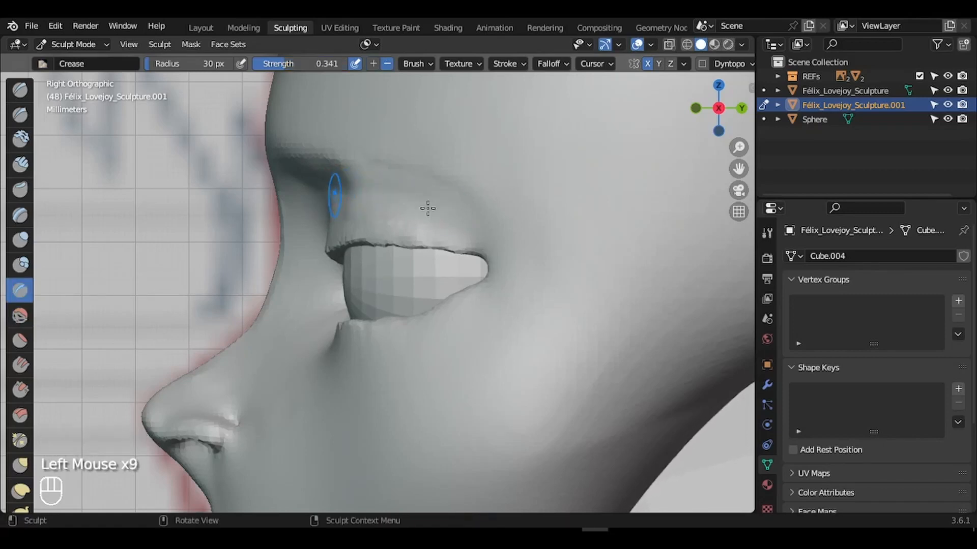
{"action": "left_click", "coordinate": [360, 211], "text": "shift"}
{"action": "left_click_drag", "start_coordinate": [359, 211], "coordinate": [396, 207], "text": "shift"}
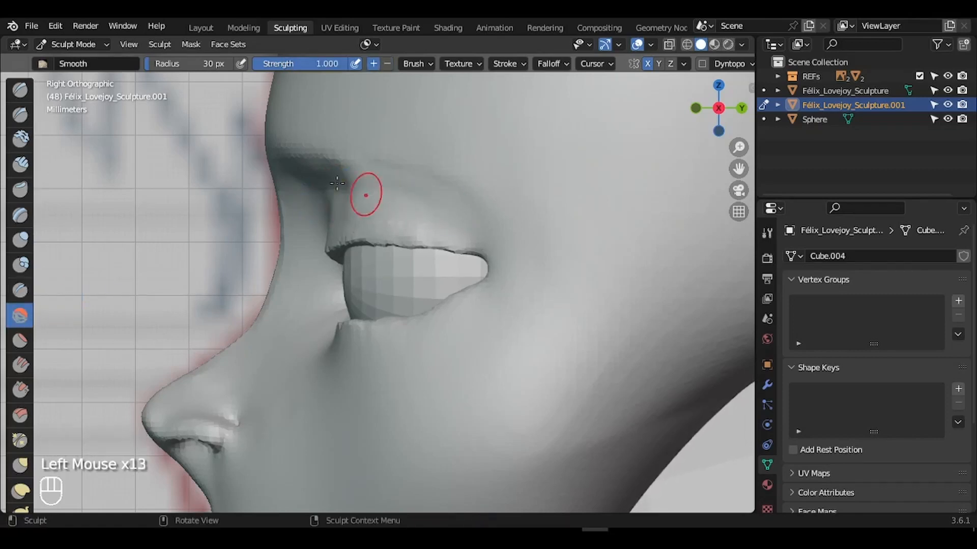
{"action": "left_click_drag", "start_coordinate": [719, 108], "coordinate": [789, 119]}
{"action": "left_click", "coordinate": [470, 220], "text": "shift"}
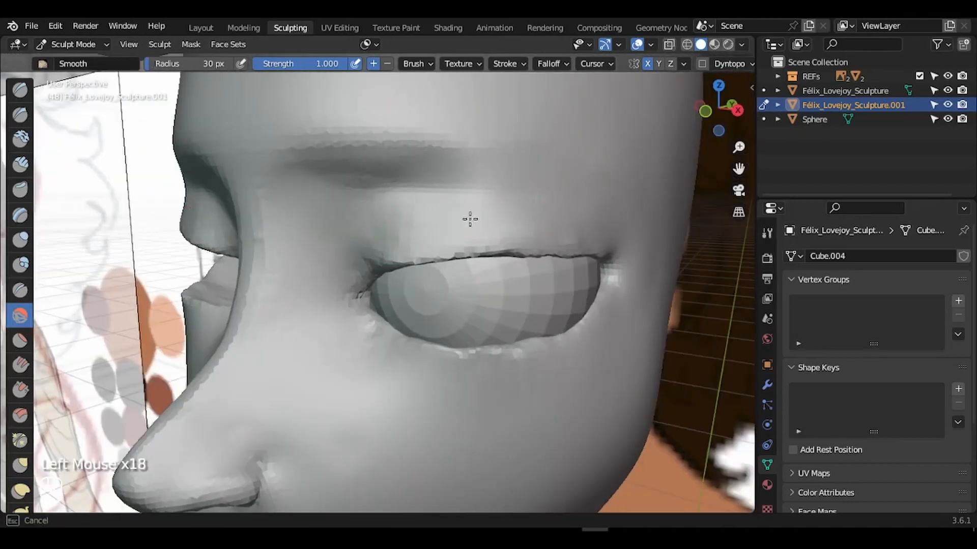
{"action": "left_click", "coordinate": [581, 242], "text": "shift"}
{"action": "left_click_drag", "start_coordinate": [581, 242], "coordinate": [611, 255], "text": "shift"}
- Pull the upper eyelid at the outer corner into shape with an 85 px Grab brush
{"action": "left_click_drag", "start_coordinate": [729, 133], "coordinate": [641, 214]}
{"action": "key", "text": "f"}
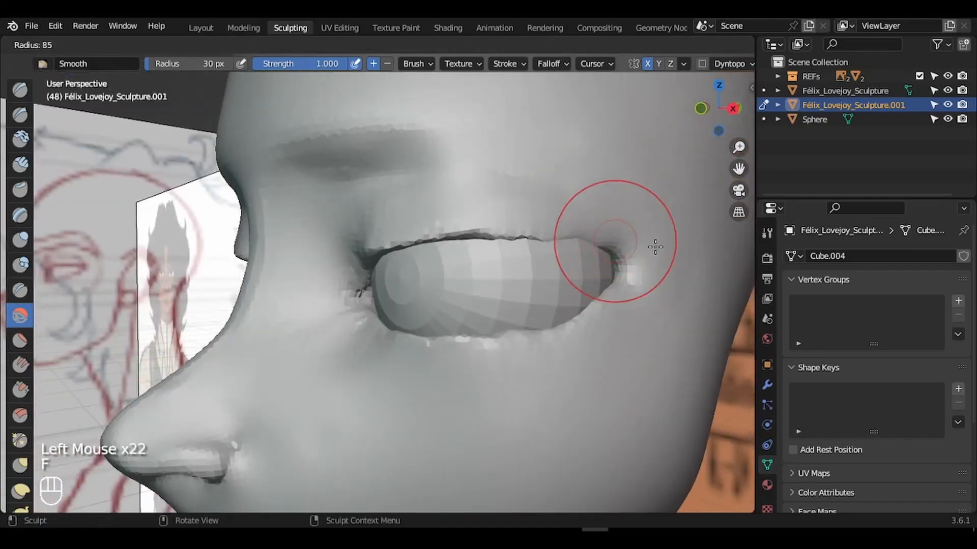
{"action": "left_click", "coordinate": [655, 247]}
{"action": "key", "text": "g"}
{"action": "mouse_move", "coordinate": [584, 226]}
{"action": "left_mouse_down"}
{"action": "mouse_move", "coordinate": [583, 244]}
{"action": "mouse_move", "coordinate": [555, 243]}
{"action": "left_mouse_up"}
{"action": "left_click_drag", "start_coordinate": [559, 242], "coordinate": [569, 239]}
{"action": "mouse_move", "coordinate": [735, 112]}
{"action": "left_mouse_down"}
{"action": "mouse_move", "coordinate": [763, 105]}
{"action": "mouse_move", "coordinate": [745, 98]}
{"action": "mouse_move", "coordinate": [518, 269]}
{"action": "mouse_move", "coordinate": [559, 282]}
{"action": "left_mouse_up"}
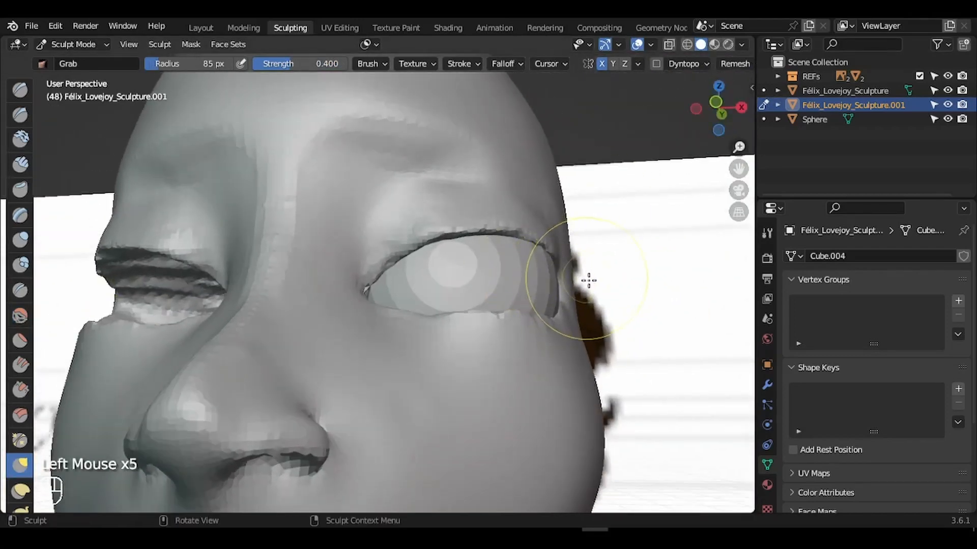
- Reshape the outer and inner eye corners and upper lid with a 166 px Grab brush
{"action": "key", "text": "f"}
{"action": "left_click", "coordinate": [566, 294]}
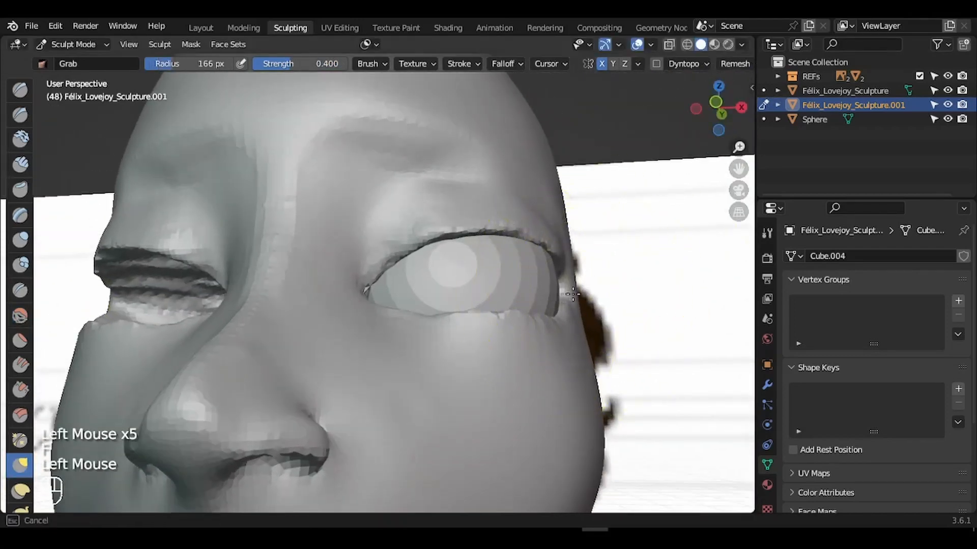
{"action": "left_click_drag", "start_coordinate": [572, 294], "coordinate": [551, 258]}
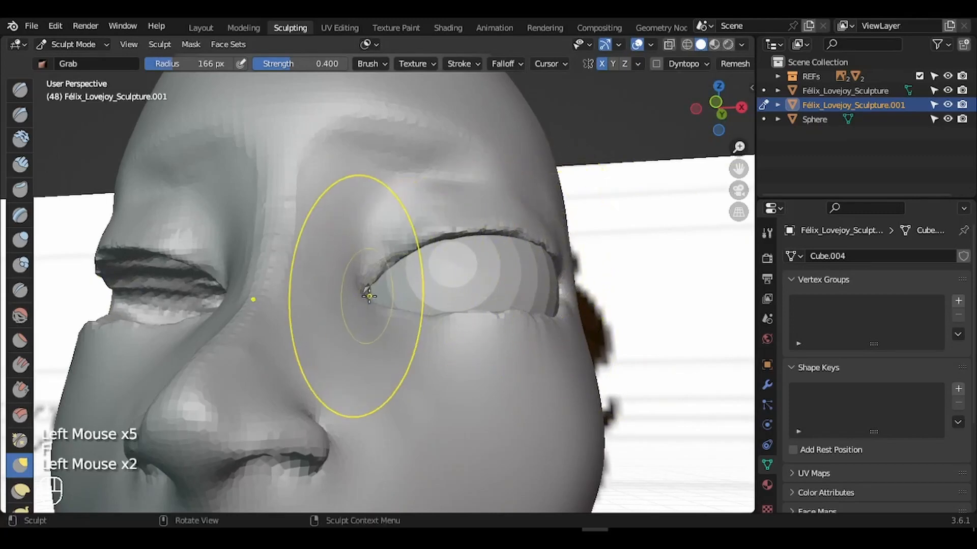
{"action": "left_click_drag", "start_coordinate": [368, 296], "coordinate": [365, 299]}
{"action": "left_click_drag", "start_coordinate": [387, 268], "coordinate": [385, 264]}
- Review the head from the side, set the brush to 88 px, and exit Sculpt Mode
{"action": "left_click_drag", "start_coordinate": [689, 129], "coordinate": [727, 305]}
{"action": "left_click_drag", "start_coordinate": [738, 169], "coordinate": [798, 121]}
{"action": "left_click_drag", "start_coordinate": [713, 113], "coordinate": [584, 121]}
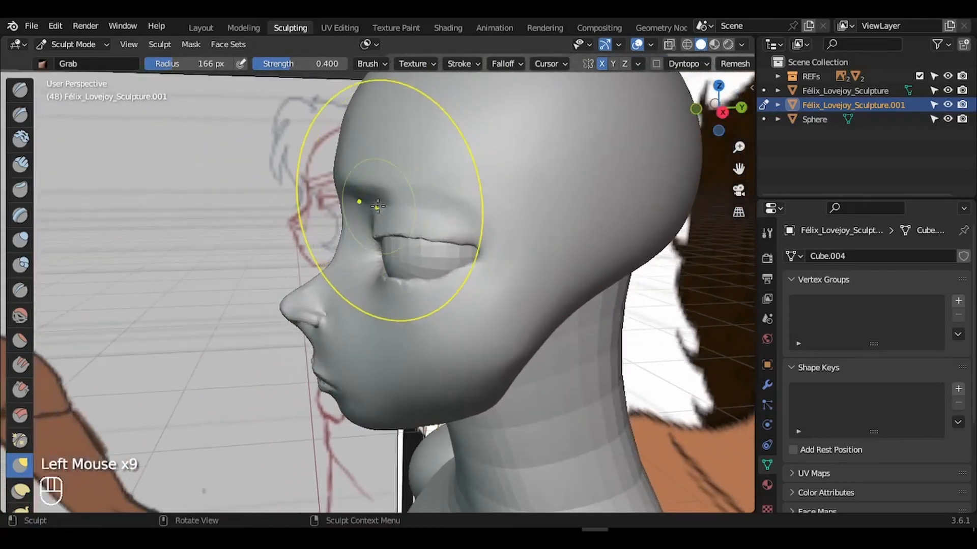
{"action": "key", "text": "f"}
{"action": "left_click", "coordinate": [395, 205]}
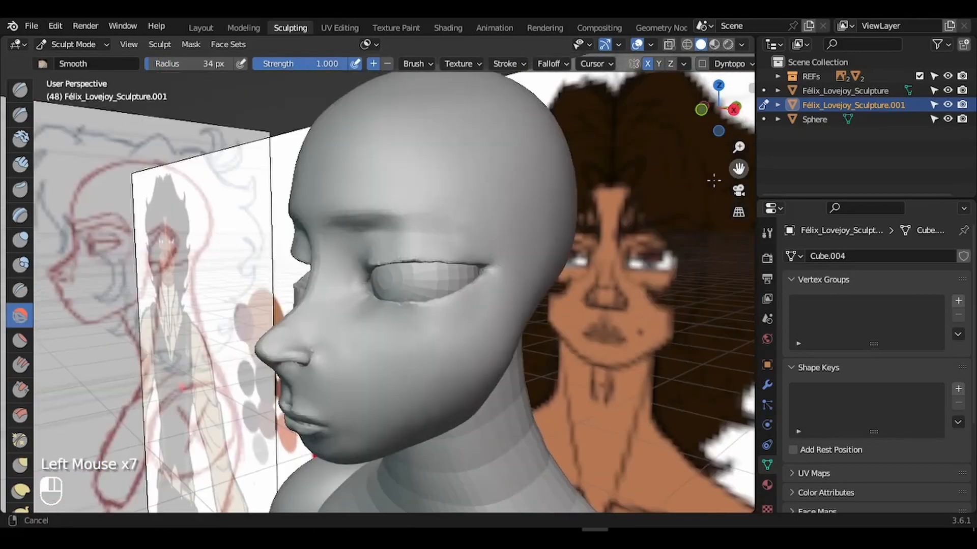
{"action": "mouse_move", "coordinate": [717, 113]}
{"action": "left_mouse_down"}
{"action": "mouse_move", "coordinate": [715, 145]}
{"action": "mouse_move", "coordinate": [722, 121]}
{"action": "mouse_move", "coordinate": [732, 173]}
{"action": "left_mouse_up"}
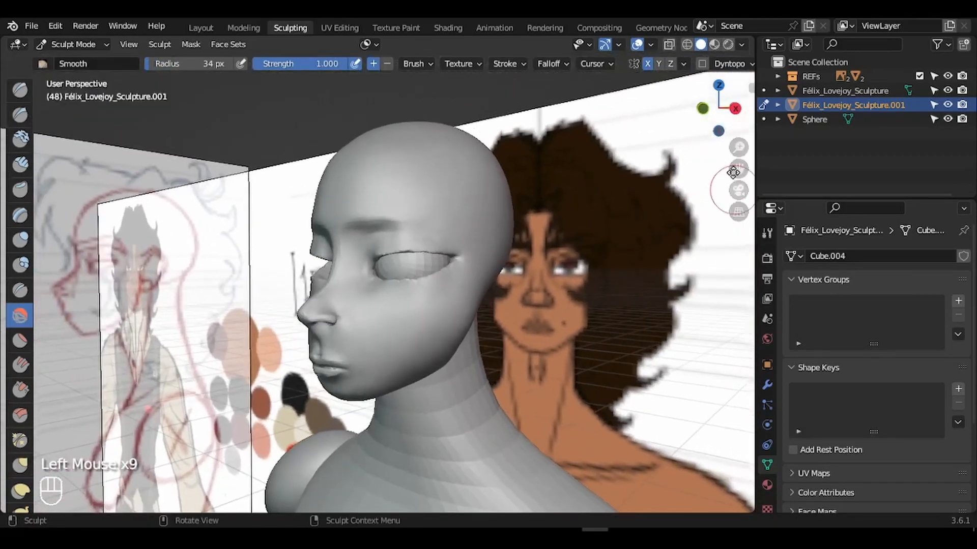
{"action": "key", "text": "ctrl+Tab"}
{"action": "key", "text": "ctrl+Tab"}
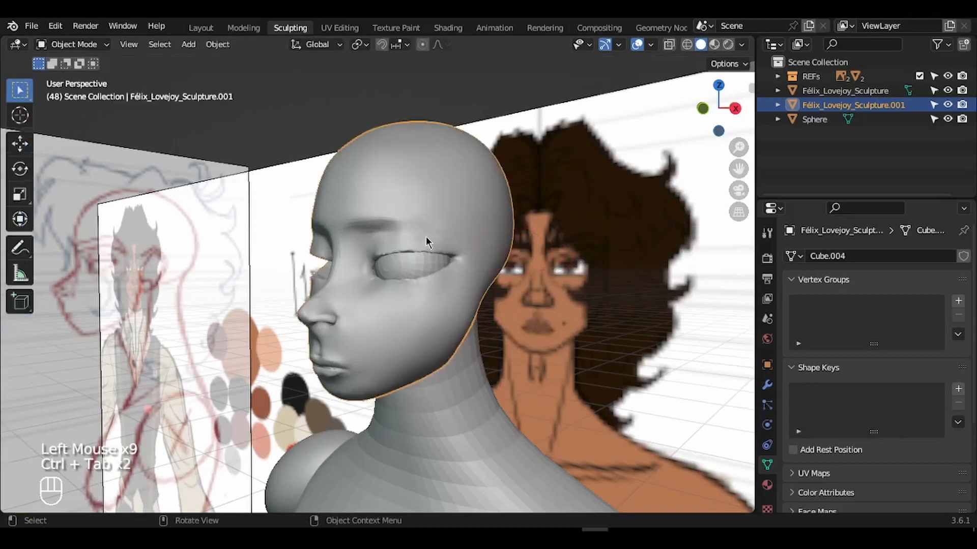
- Select the head, switch to front view, and add a cube
{"action": "left_click", "coordinate": [425, 243]}
{"action": "key", "text": "KP_2"}
{"action": "key", "text": "KP_1"}
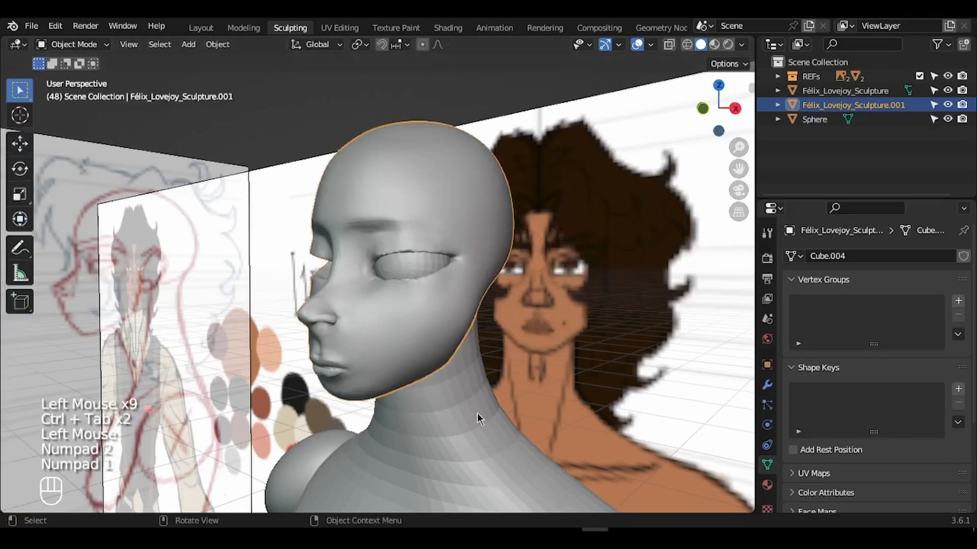
{"action": "key", "text": "KP_1"}
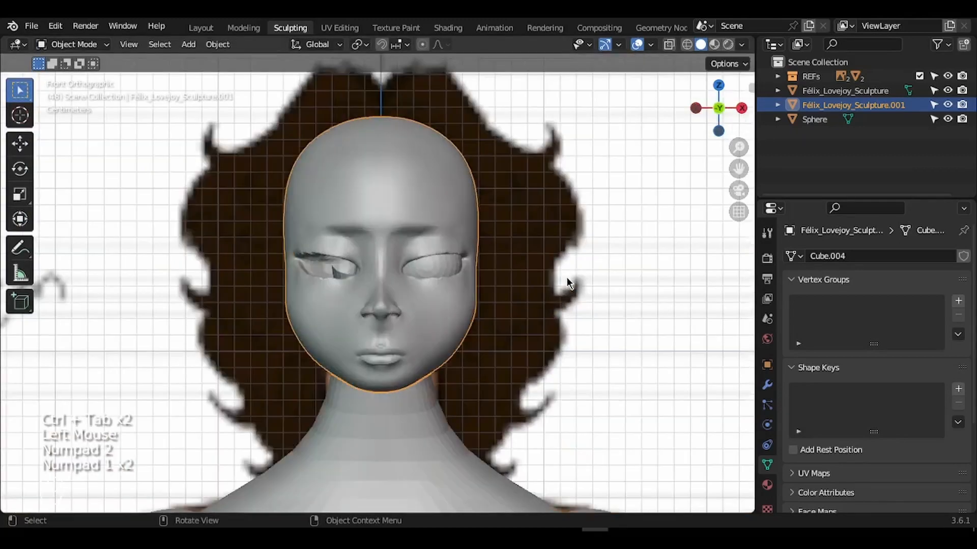
{"action": "scroll", "coordinate": [567, 277], "scroll_direction": "down", "scroll_amount": 12, "text": "ctrl"}
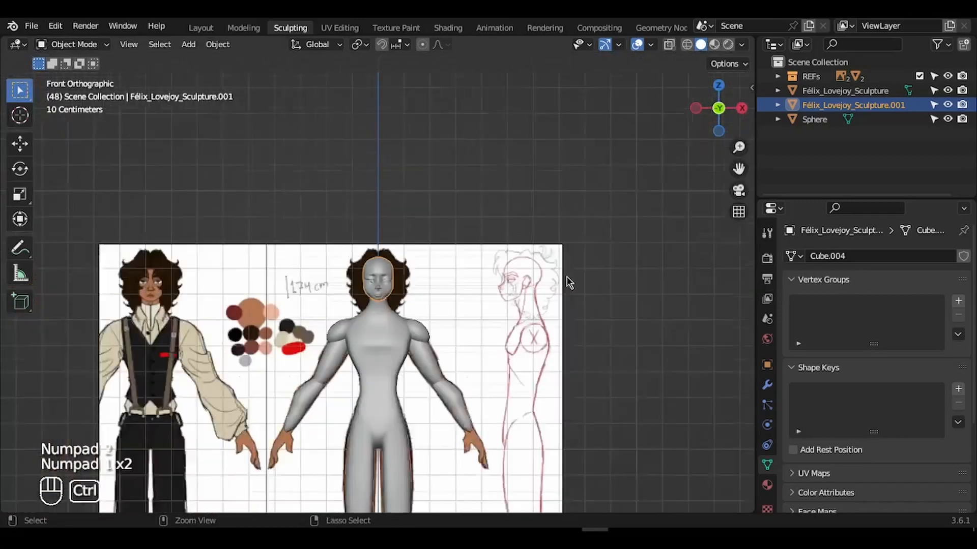
{"action": "scroll", "coordinate": [566, 277], "scroll_direction": "down", "scroll_amount": 3, "text": "shift"}
{"action": "mouse_move", "coordinate": [441, 223]}
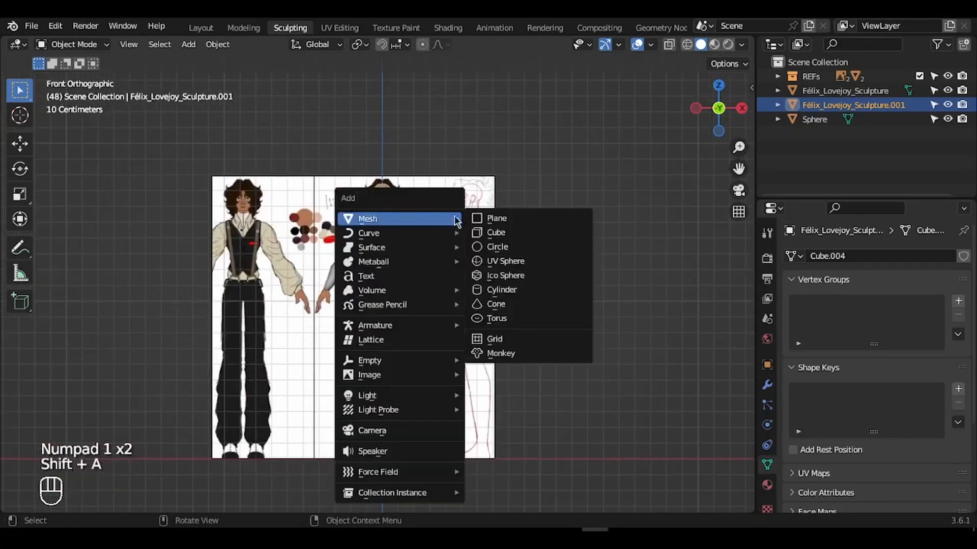
{"action": "left_click", "coordinate": [496, 231]}
- Shrink the cube, move it up beside the head, and narrow its width along X
{"action": "key", "text": "s"}
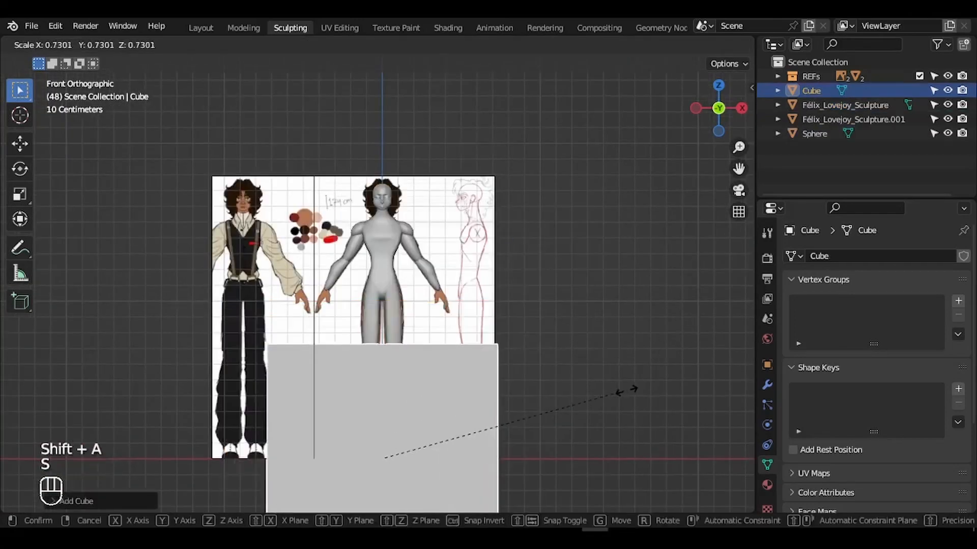
{"action": "left_click", "coordinate": [436, 440]}
{"action": "key", "text": "g"}
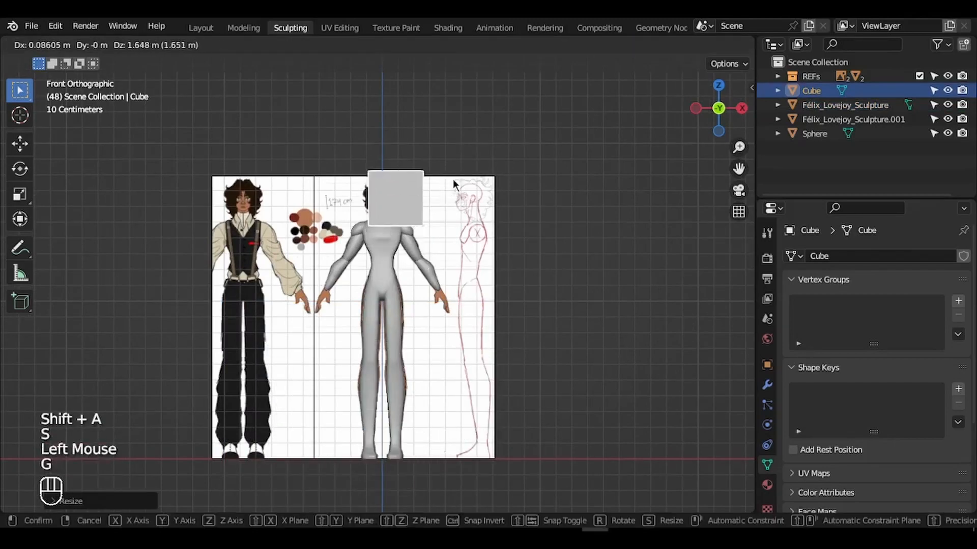
{"action": "left_click", "coordinate": [452, 179]}
{"action": "key", "text": "s"}
{"action": "left_click", "coordinate": [507, 237]}
{"action": "key", "text": "KP_Decimal"}
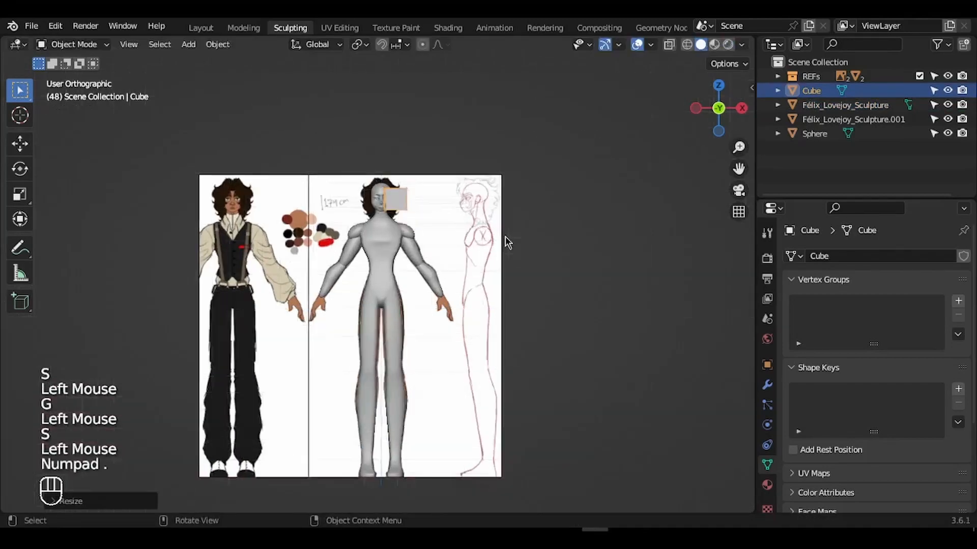
{"action": "key", "text": "s"}
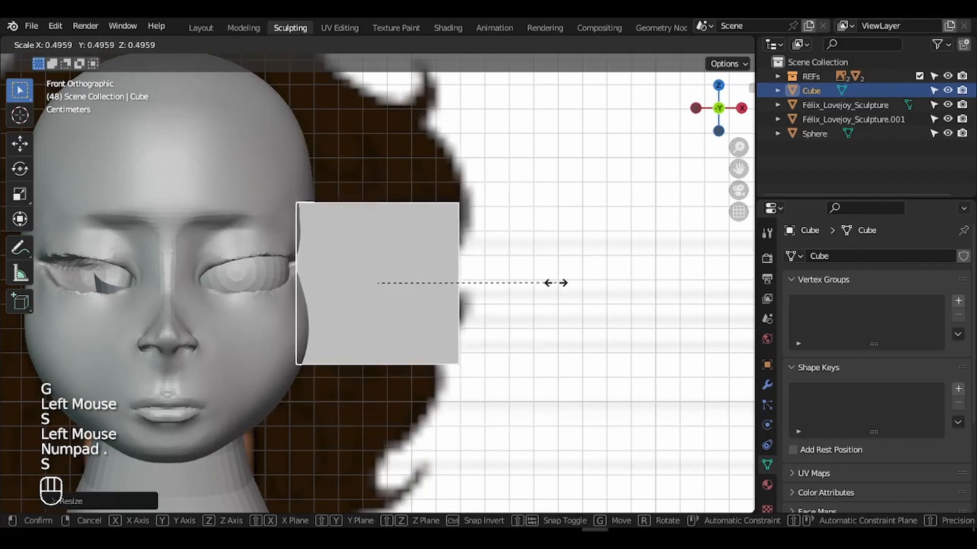
{"action": "left_click", "coordinate": [523, 280]}
{"action": "middle_click_drag", "start_coordinate": [428, 279], "coordinate": [523, 280], "text": "shift"}
{"action": "key", "text": "s"}
{"action": "key", "text": "x"}
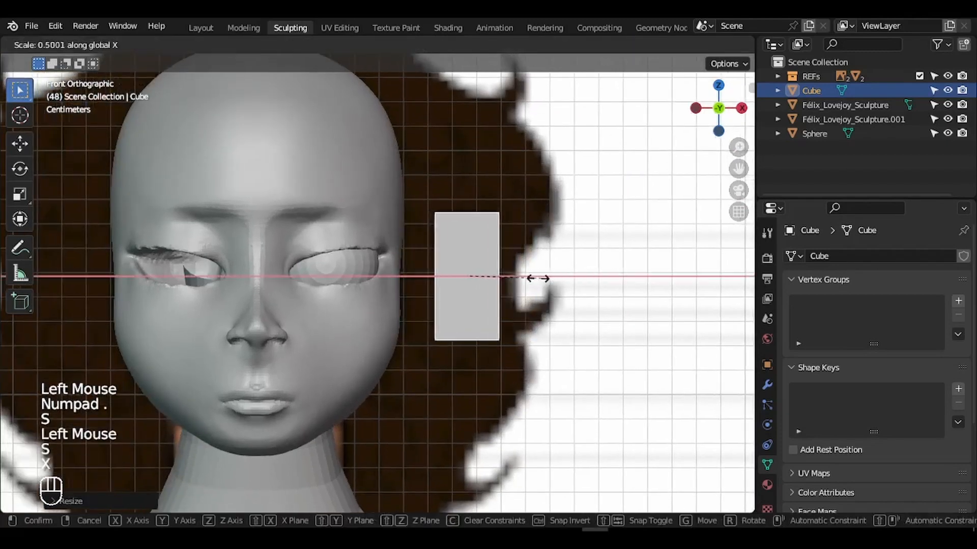
{"action": "left_click", "coordinate": [497, 283]}
- In side view, thin the cube along Y, place it at the ear, and enter Edit Mode
{"action": "key", "text": "KP_3"}
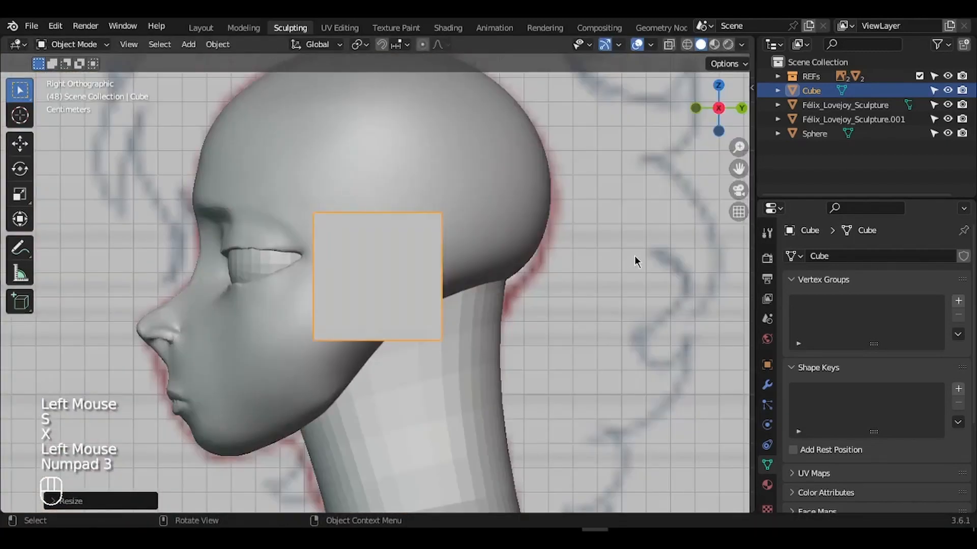
{"action": "key", "text": "s"}
{"action": "key", "text": "y"}
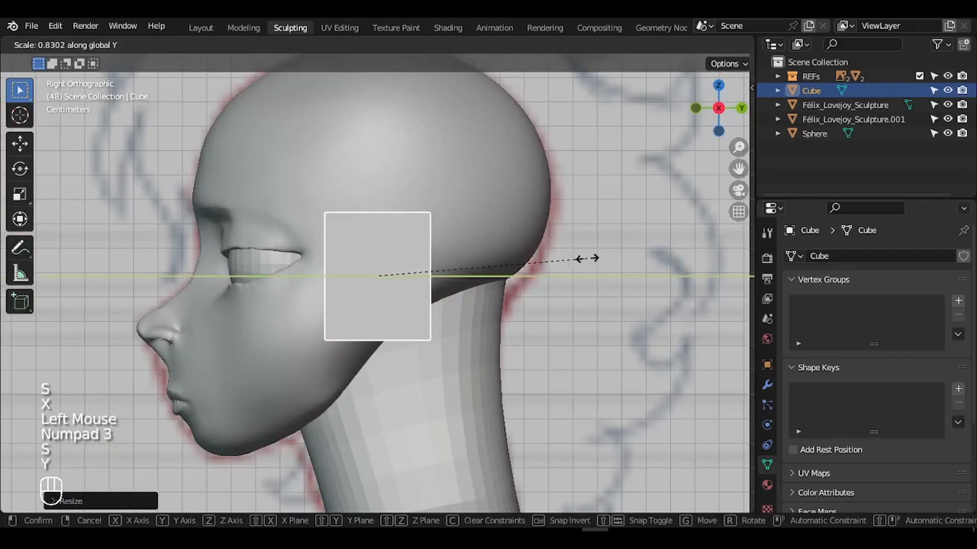
{"action": "left_click", "coordinate": [588, 259]}
{"action": "key", "text": "s"}
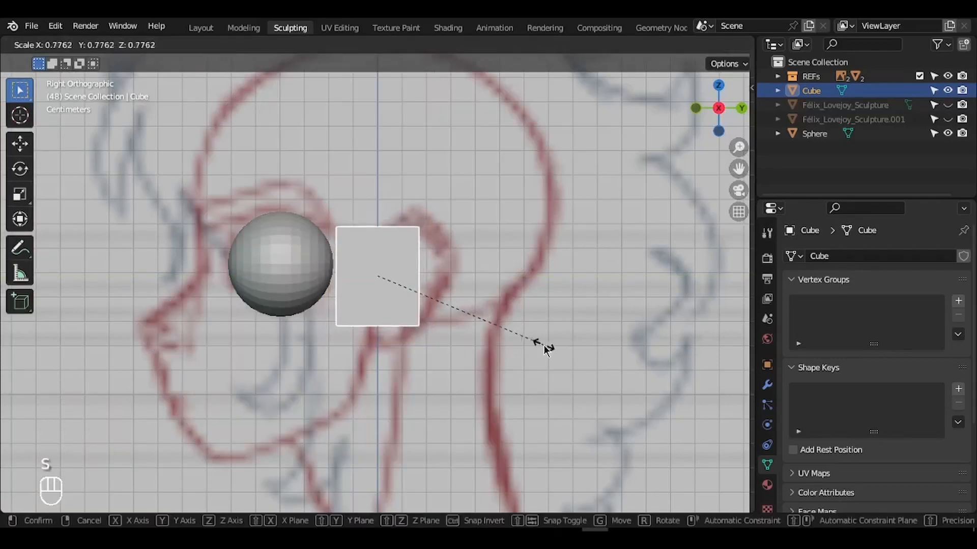
{"action": "left_click", "coordinate": [549, 344]}
{"action": "key", "text": "g"}
{"action": "left_click", "coordinate": [580, 352]}
{"action": "key", "text": "g"}
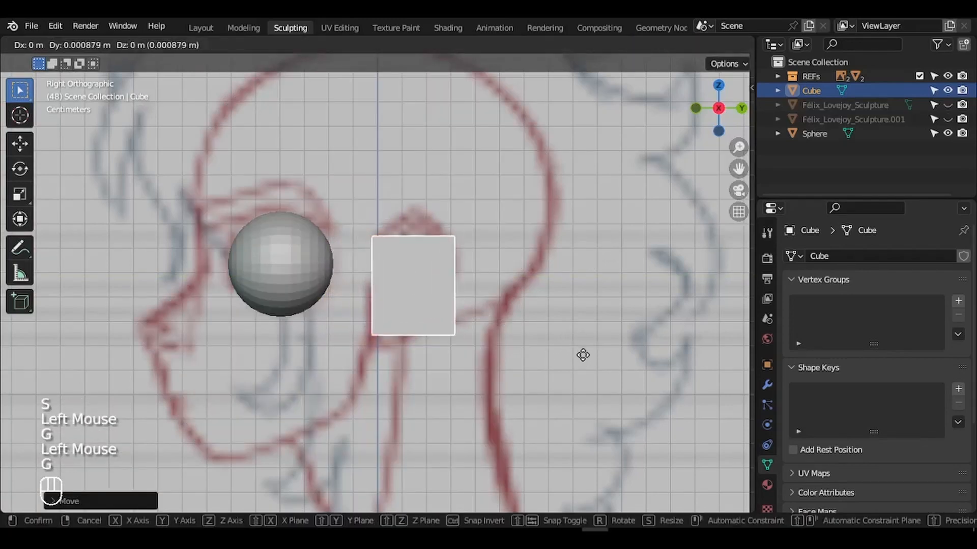
{"action": "left_click", "coordinate": [582, 353]}
{"action": "middle_click_drag", "start_coordinate": [582, 353], "coordinate": [581, 350]}
{"action": "key", "text": "Tab"}
{"action": "key", "text": "ctrl+r"}
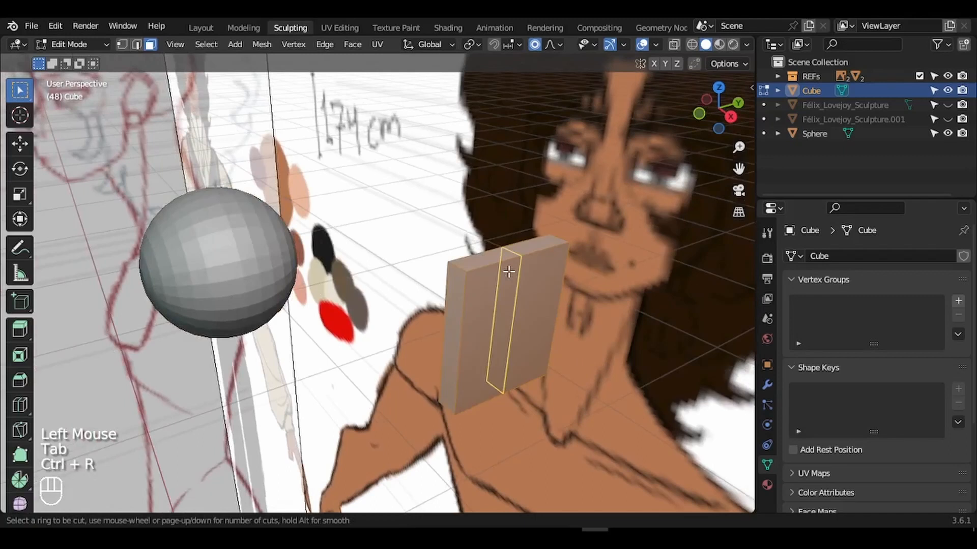
- Cut a vertical loop through the cube's middle and raise its top edge into a peak
{"action": "left_click", "coordinate": [508, 272]}
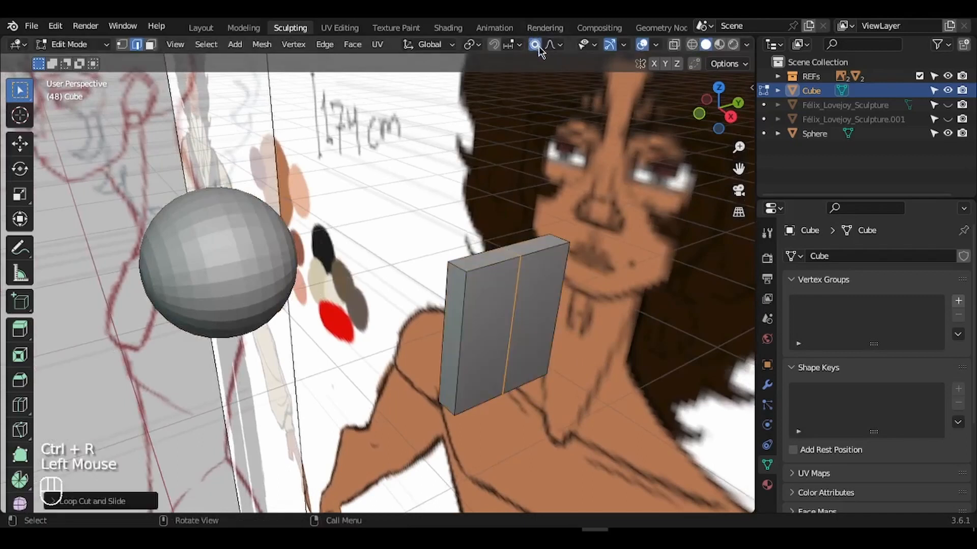
{"action": "left_click", "coordinate": [538, 47]}
{"action": "key", "text": "2"}
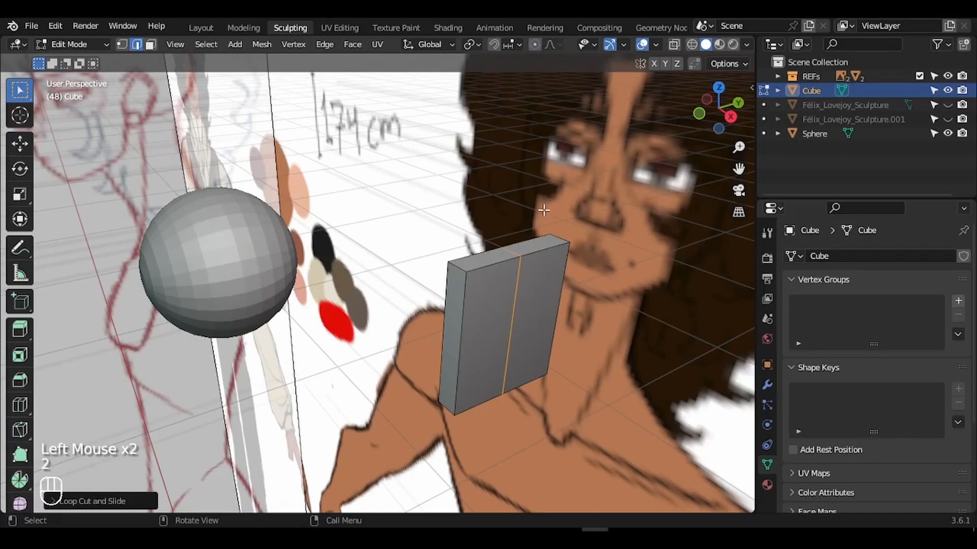
{"action": "left_click", "coordinate": [510, 251]}
{"action": "key", "text": "g"}
{"action": "key", "text": "Escape"}
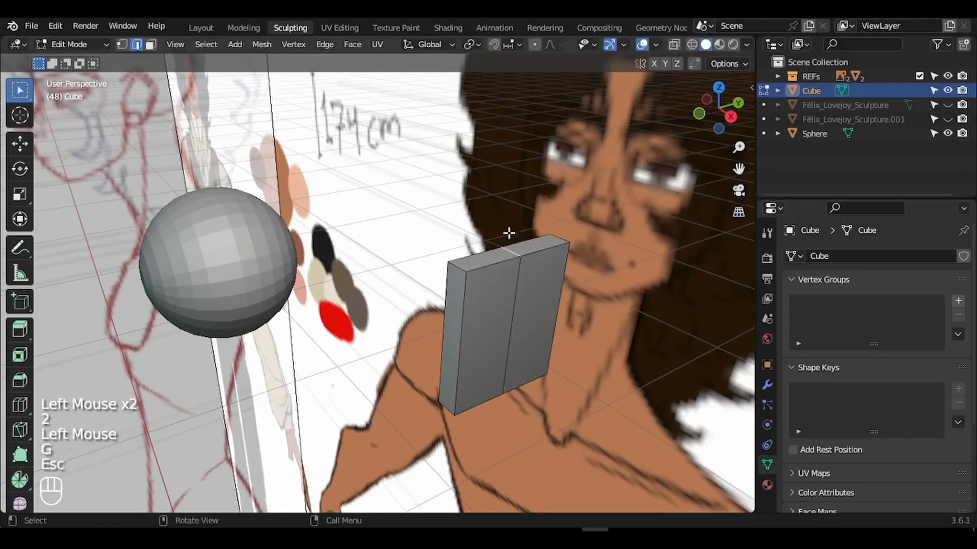
{"action": "key", "text": "KP_3"}
{"action": "key", "text": "g"}
{"action": "key", "text": "Escape"}
{"action": "key", "text": "g"}
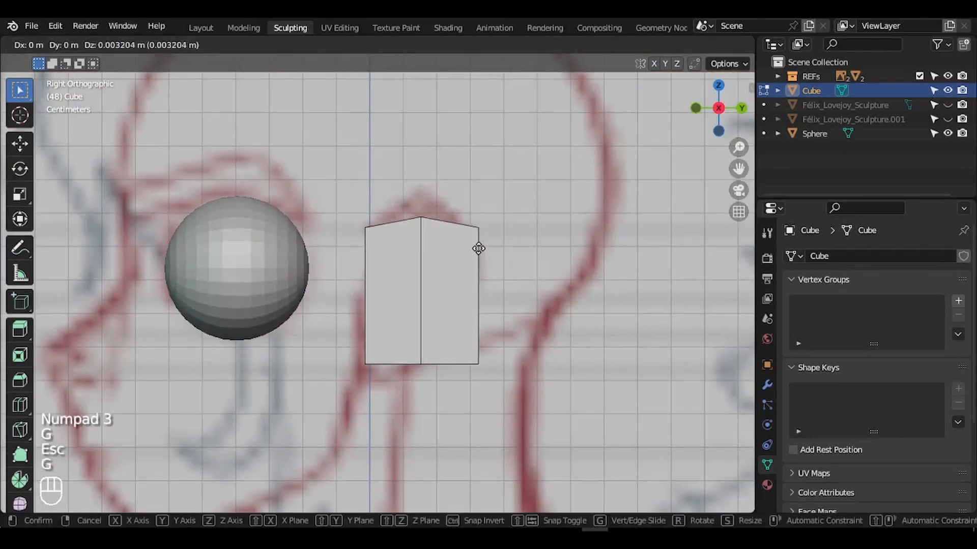
{"action": "left_click", "coordinate": [479, 230]}
- Move selected ear geometry and a corner vertex in side view to shape the block
{"action": "middle_click_drag", "start_coordinate": [479, 230], "coordinate": [371, 271]}
{"action": "left_click", "coordinate": [356, 277]}
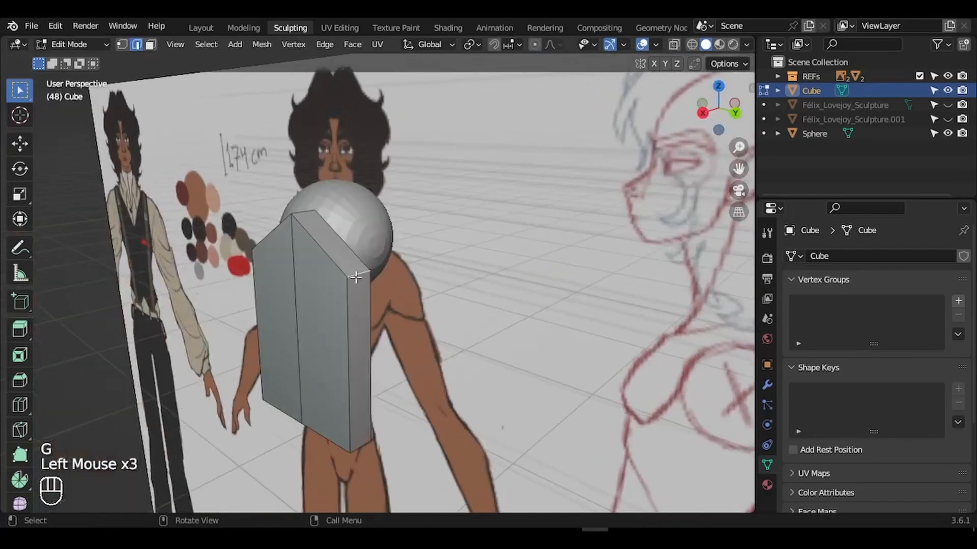
{"action": "key", "text": "KP_3"}
{"action": "key", "text": "g"}
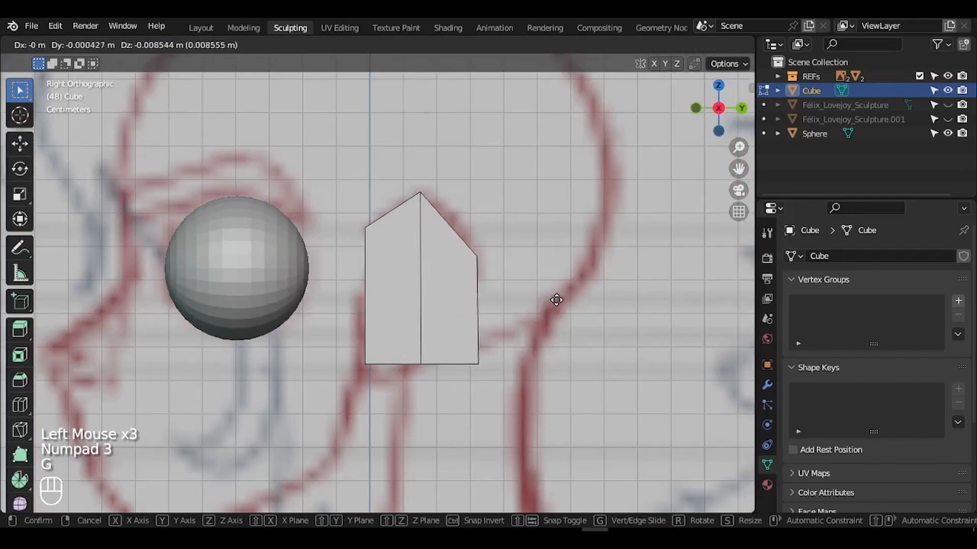
{"action": "left_click", "coordinate": [557, 298]}
{"action": "middle_click_drag", "start_coordinate": [560, 298], "coordinate": [539, 295]}
{"action": "left_click", "coordinate": [426, 270]}
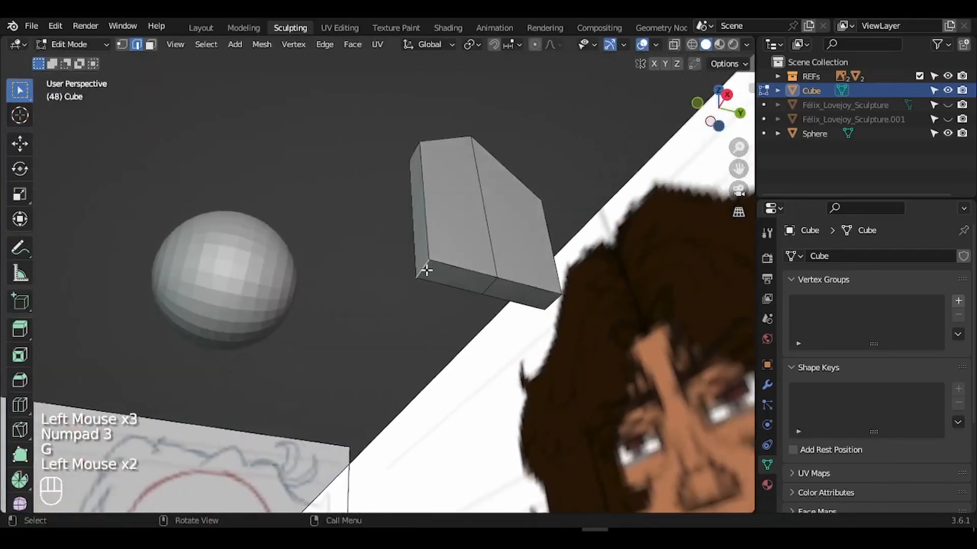
{"action": "key", "text": "KP_3"}
{"action": "key", "text": "g"}
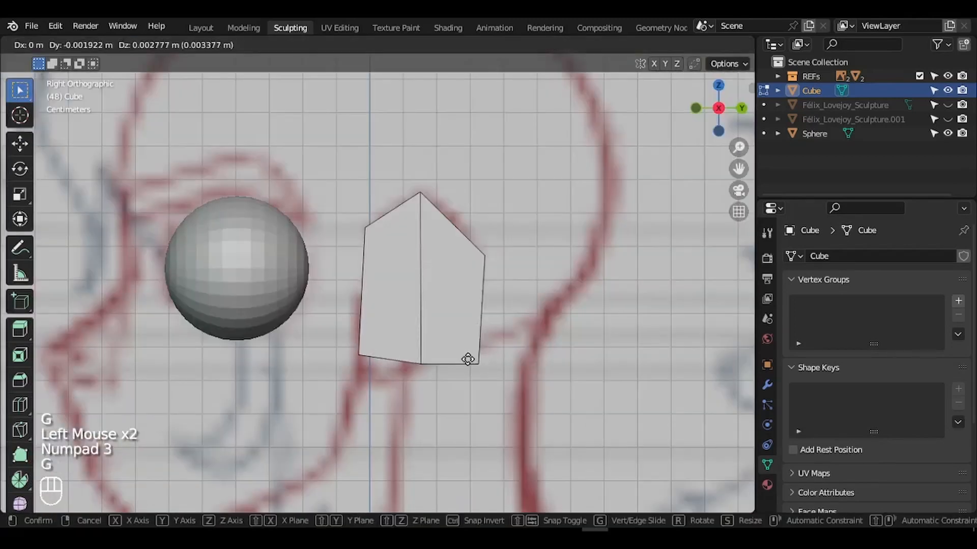
{"action": "left_click", "coordinate": [468, 360]}
- Move another vertex and taper the block's bottom corner inward
{"action": "middle_click_drag", "start_coordinate": [467, 359], "coordinate": [447, 253]}
{"action": "left_click", "coordinate": [447, 244]}
{"action": "key", "text": "KP_3"}
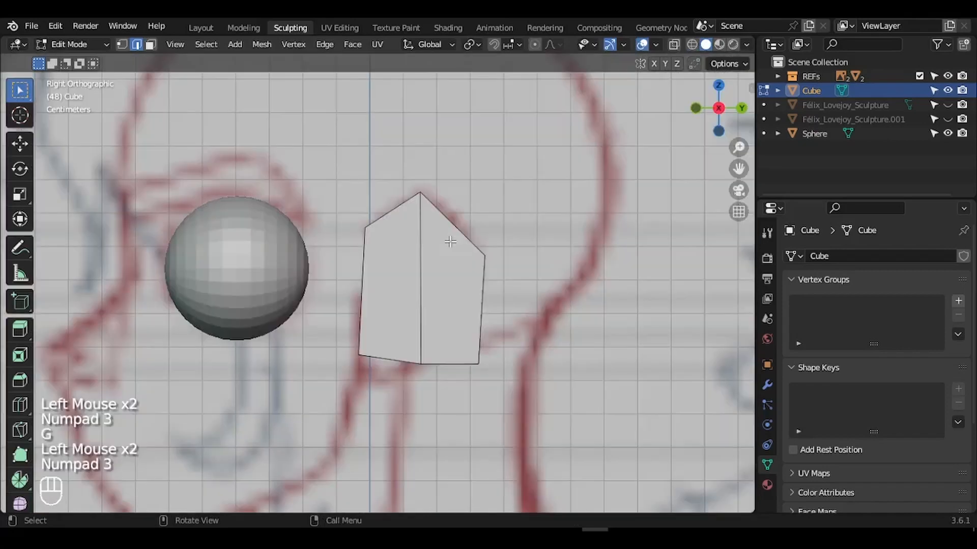
{"action": "key", "text": "g"}
{"action": "left_click", "coordinate": [448, 312]}
{"action": "middle_click_drag", "start_coordinate": [447, 312], "coordinate": [447, 313]}
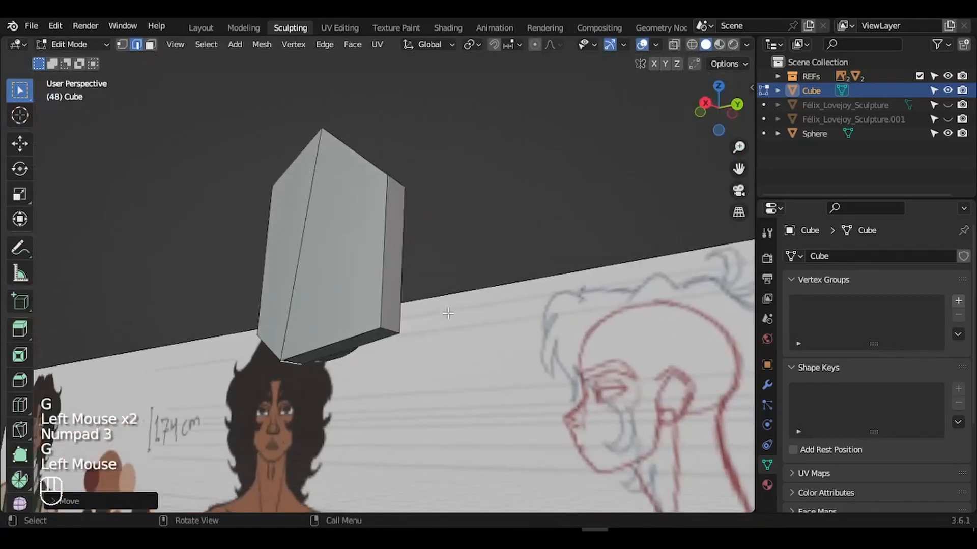
{"action": "left_click", "coordinate": [391, 330]}
{"action": "key", "text": "KP_3"}
{"action": "key", "text": "g"}
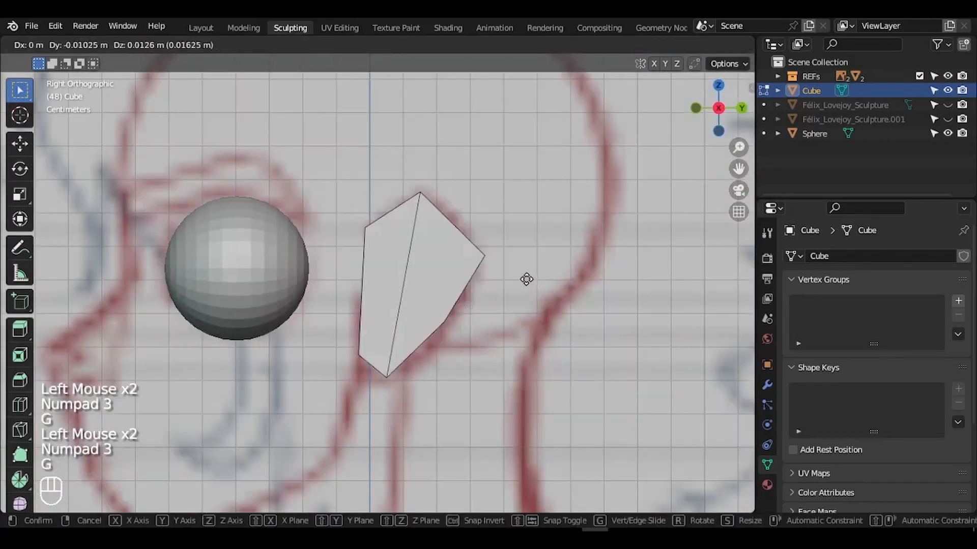
{"action": "left_click", "coordinate": [518, 333]}
{"action": "middle_click_drag", "start_coordinate": [518, 333], "coordinate": [515, 330]}
- Add an edge loop across the block's middle and select part of it
{"action": "key", "text": "ctrl+r"}
{"action": "left_click", "coordinate": [503, 317]}
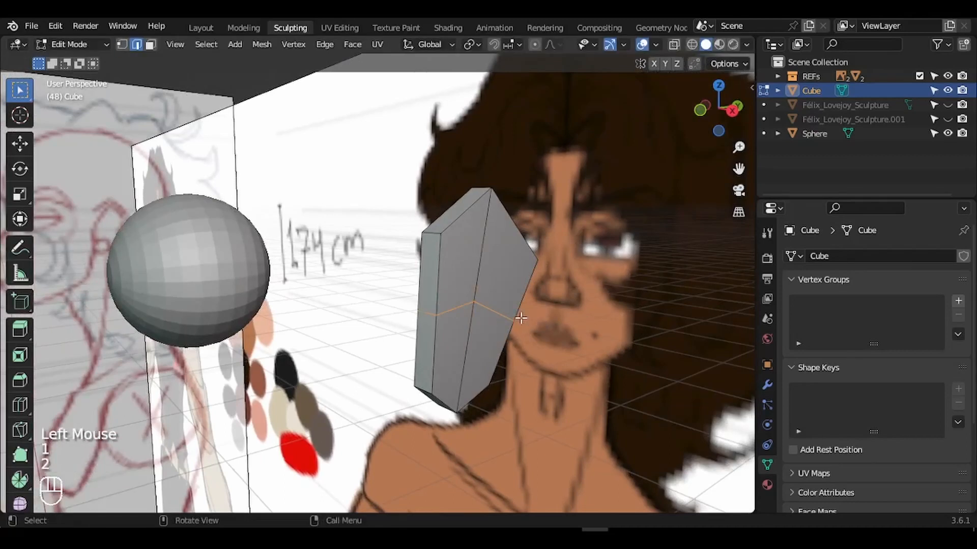
{"action": "key", "text": "1"}
{"action": "key", "text": "2"}
{"action": "left_click", "coordinate": [470, 309]}
{"action": "key", "text": "g"}
{"action": "key", "text": "Escape"}
{"action": "middle_click_drag", "start_coordinate": [495, 318], "coordinate": [617, 342]}
{"action": "key", "text": "g"}
{"action": "key", "text": "x"}
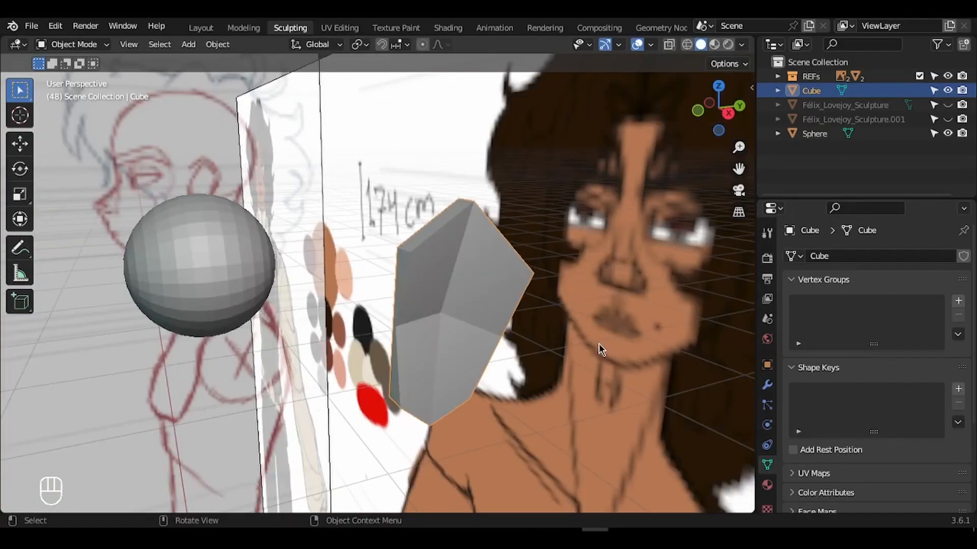
- Centre on the ear block and unhide the sculpted head in the Outliner
{"action": "key", "text": "KP_Decimal"}
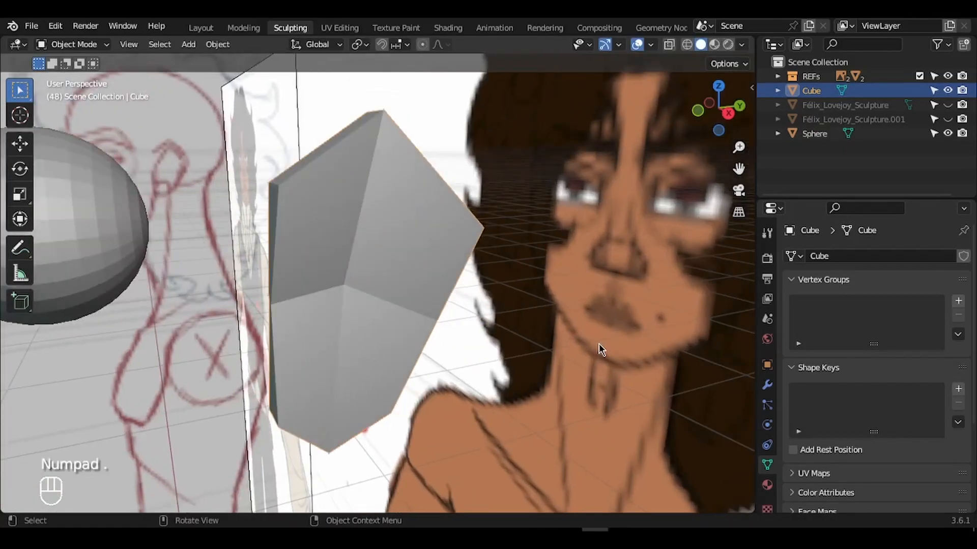
{"action": "scroll", "coordinate": [599, 344], "scroll_direction": "left", "scroll_amount": 10}
{"action": "scroll", "coordinate": [599, 344], "scroll_direction": "down", "scroll_amount": 6, "text": "ctrl"}
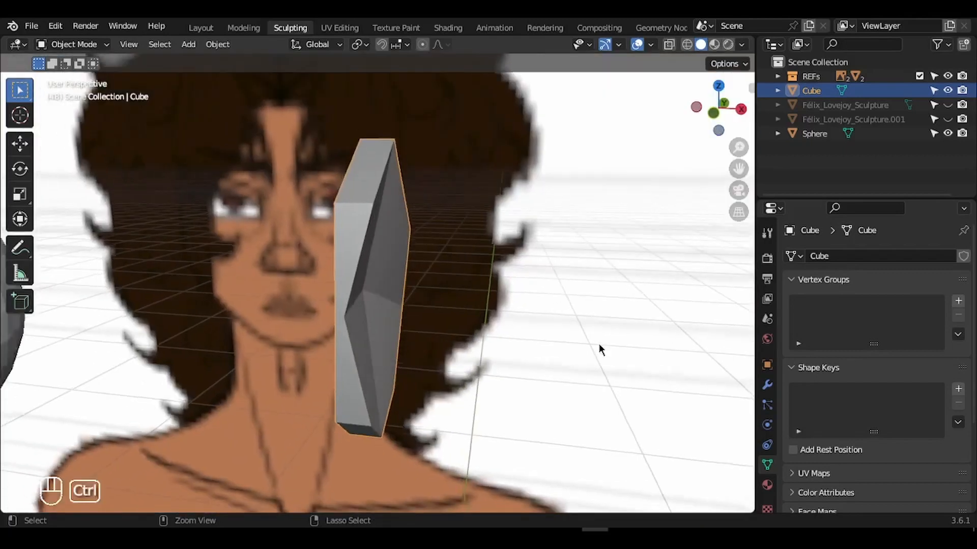
{"action": "left_click", "coordinate": [947, 119]}
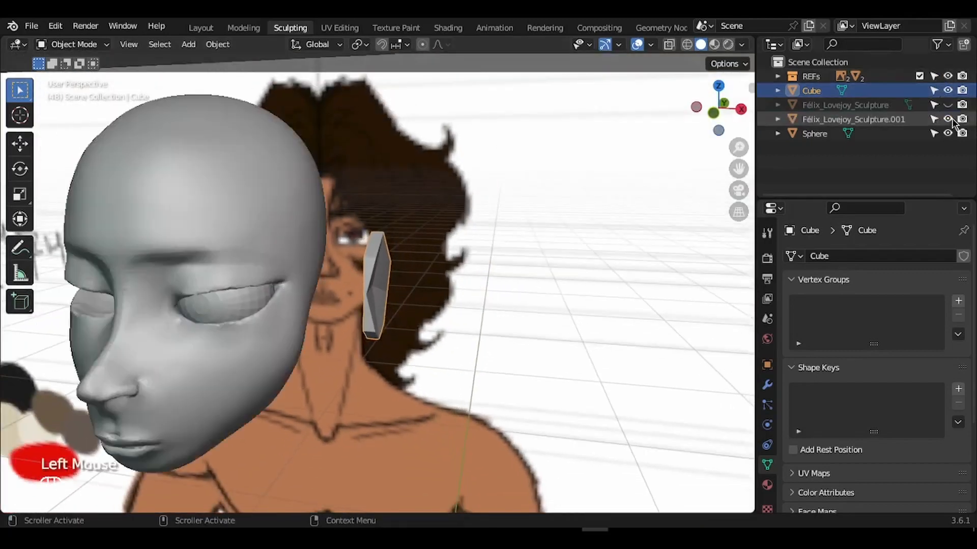
- In front view, slide the ear block along X beside the head
{"action": "key", "text": "KP_1"}
{"action": "scroll", "coordinate": [407, 340], "scroll_direction": "up", "scroll_amount": 3}
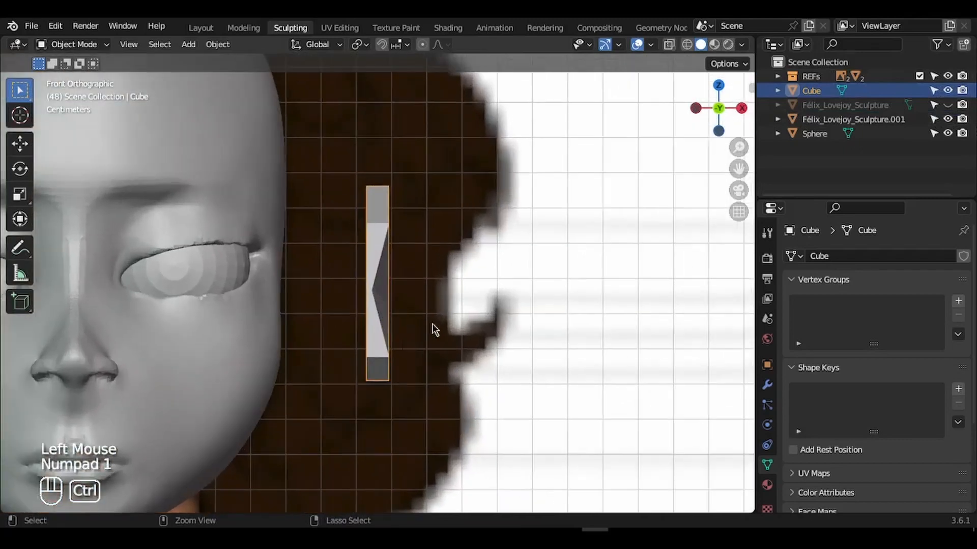
{"action": "key", "text": "g"}
{"action": "key", "text": "x"}
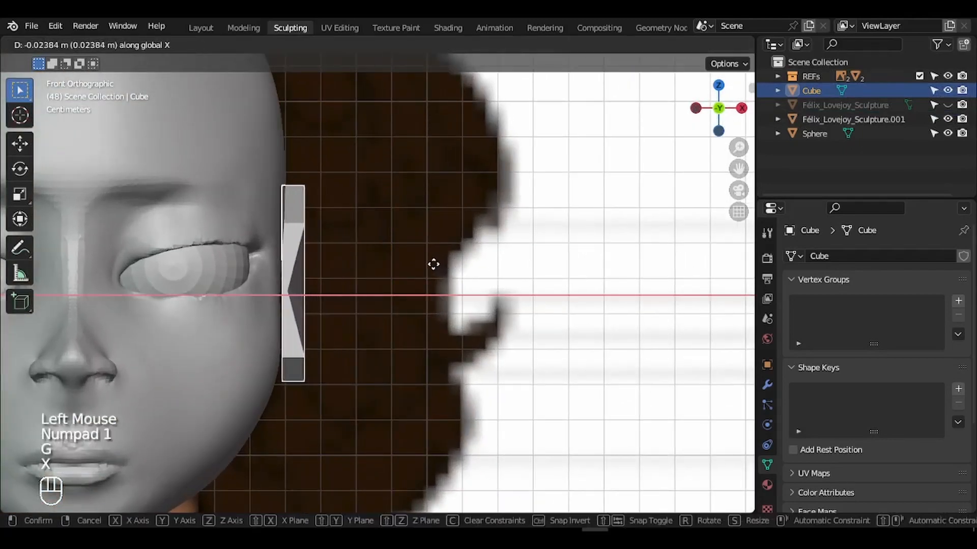
{"action": "left_click", "coordinate": [435, 270]}
{"action": "middle_click_drag", "start_coordinate": [433, 270], "coordinate": [433, 270]}
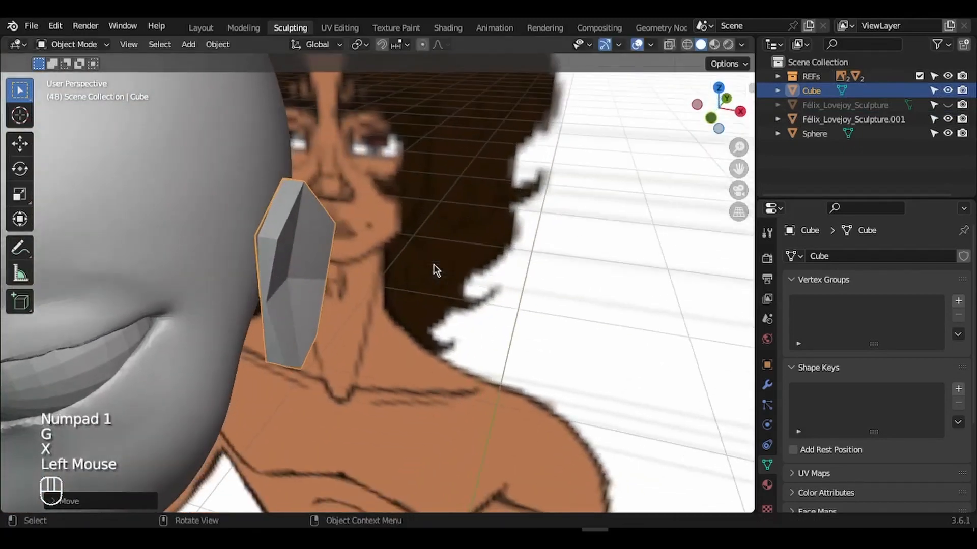
- In top view, rotate the ear block to angle it against the head
{"action": "key", "text": "KP_7"}
{"action": "key", "text": "r"}
{"action": "left_click", "coordinate": [434, 223]}
{"action": "key", "text": "g"}
{"action": "left_click", "coordinate": [434, 223]}
{"action": "key", "text": "KP_3"}
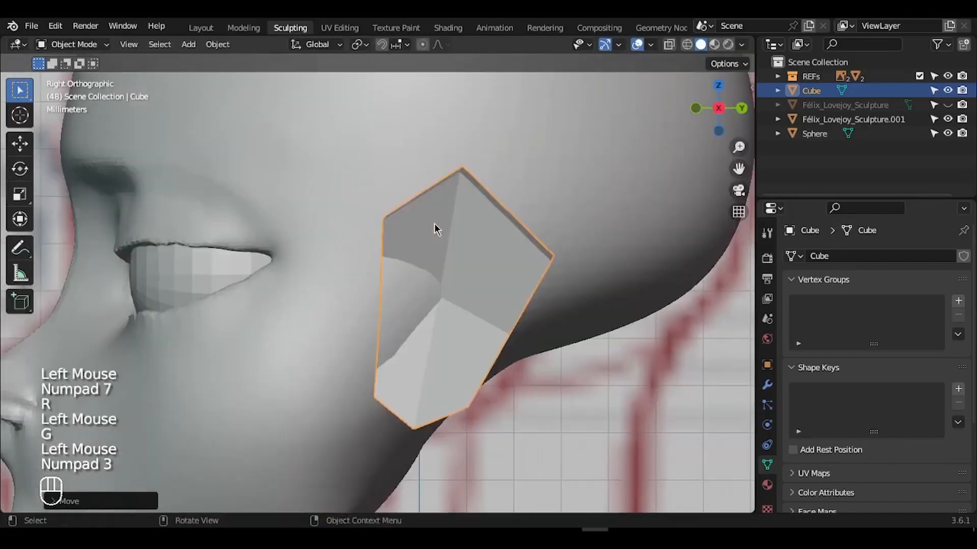
{"action": "scroll", "coordinate": [435, 224], "scroll_direction": "down", "scroll_amount": 3, "text": "ctrl"}
- Orbit around the head, briefly hiding overlays to judge the ear placement
{"action": "middle_click_drag", "start_coordinate": [600, 274], "coordinate": [600, 274]}
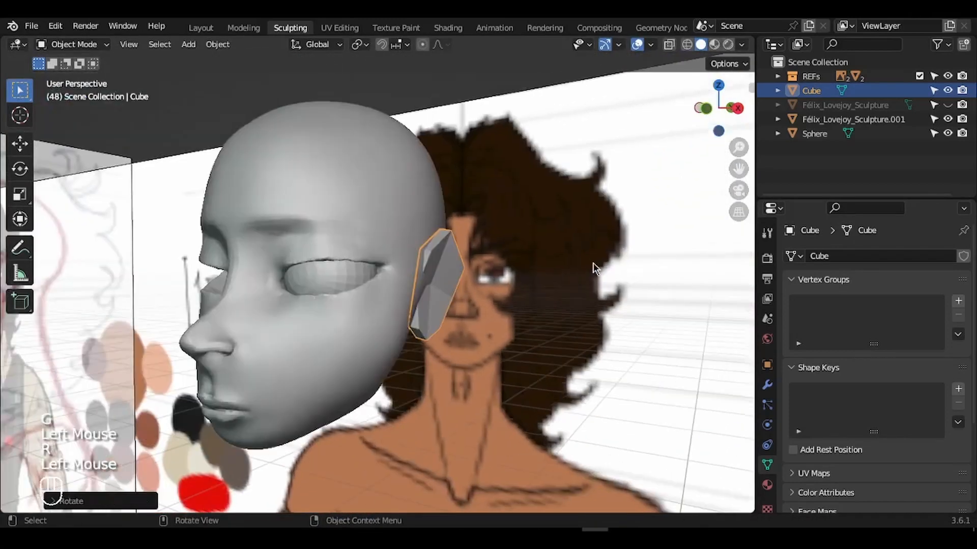
{"action": "middle_click_drag", "start_coordinate": [593, 263], "coordinate": [593, 264]}
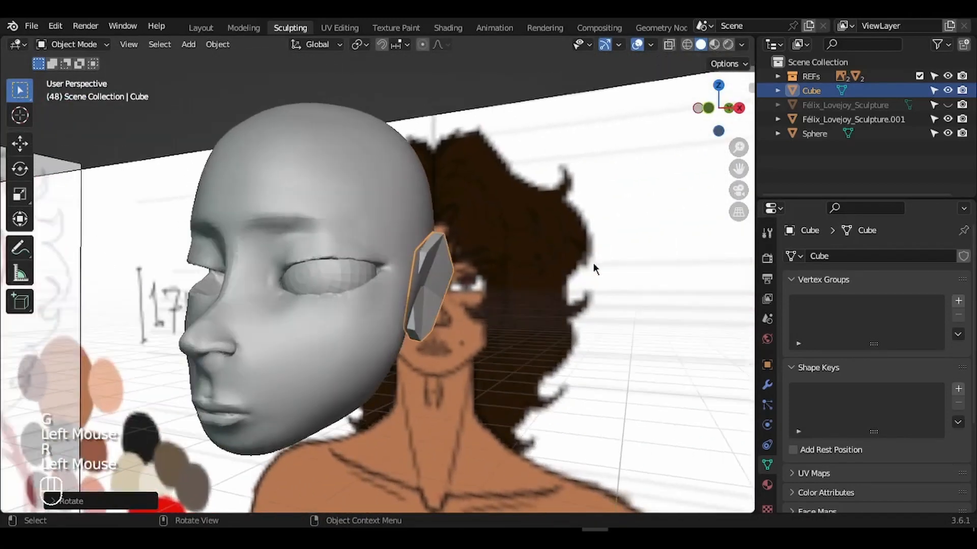
{"action": "left_click", "coordinate": [636, 45]}
{"action": "scroll", "coordinate": [600, 122], "scroll_direction": "down", "scroll_amount": 2}
{"action": "left_click", "coordinate": [634, 44]}
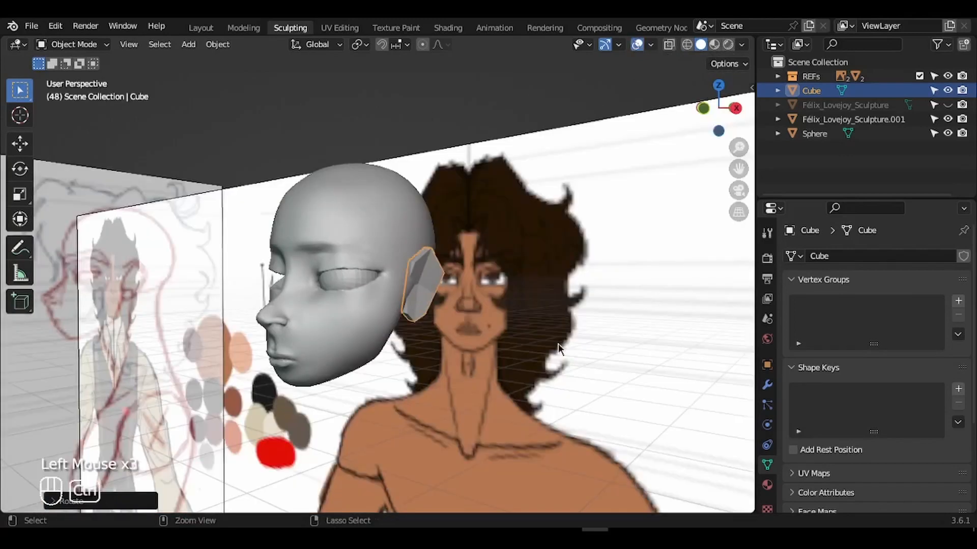
{"action": "scroll", "coordinate": [557, 343], "scroll_direction": "down", "scroll_amount": 2, "text": "ctrl"}
{"action": "scroll", "coordinate": [557, 343], "scroll_direction": "down", "scroll_amount": 3, "text": "shift"}
{"action": "scroll", "coordinate": [557, 343], "scroll_direction": "left", "scroll_amount": 2}
{"action": "scroll", "coordinate": [557, 344], "scroll_direction": "down", "scroll_amount": 6, "text": "ctrl"}
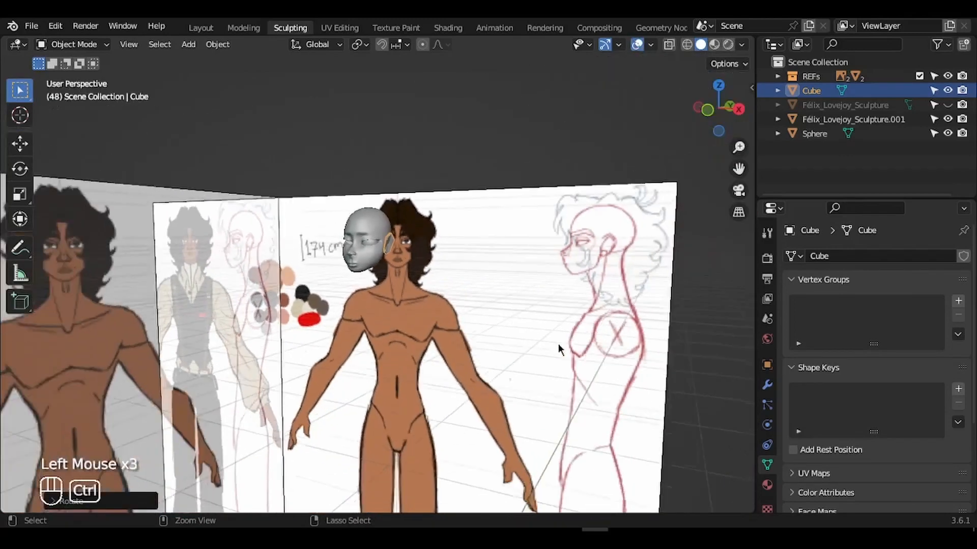
{"action": "scroll", "coordinate": [557, 344], "scroll_direction": "up", "scroll_amount": 1, "text": "ctrl"}
{"action": "scroll", "coordinate": [557, 343], "scroll_direction": "down", "scroll_amount": 3, "text": "shift"}
- Apply all transforms to the ear block
{"action": "key", "text": "ctrl+a"}
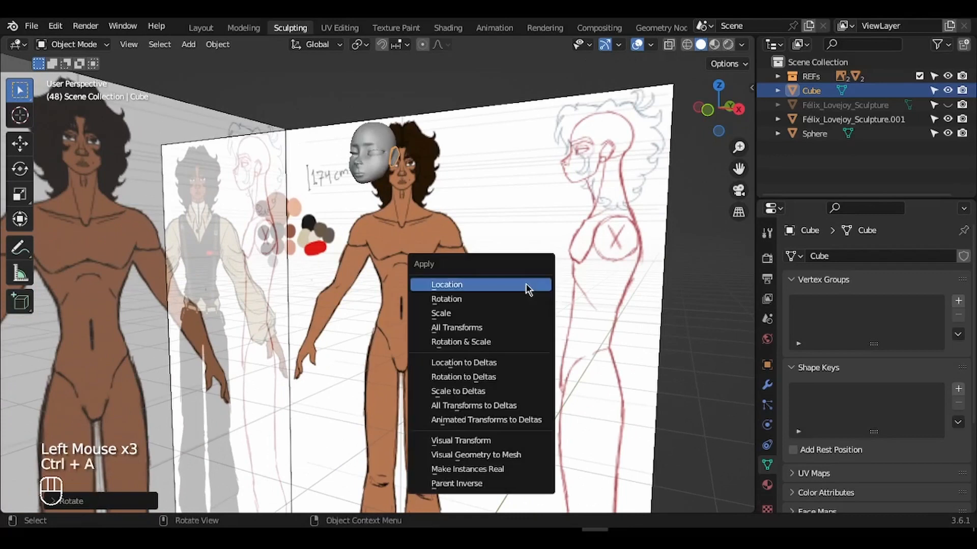
{"action": "left_click", "coordinate": [489, 329]}
{"action": "key", "text": "KP_Decimal"}
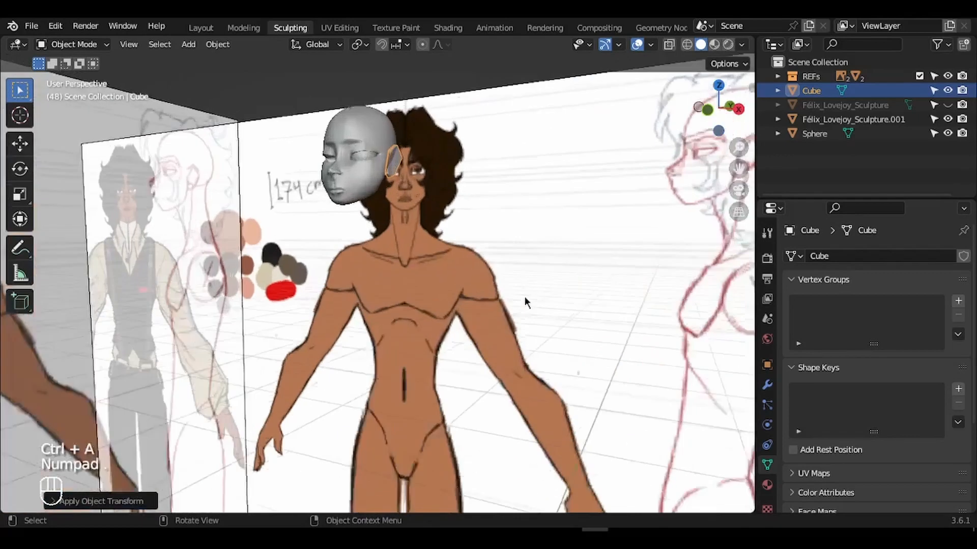
{"action": "scroll", "coordinate": [462, 279], "scroll_direction": "down", "scroll_amount": 2, "text": "ctrl"}
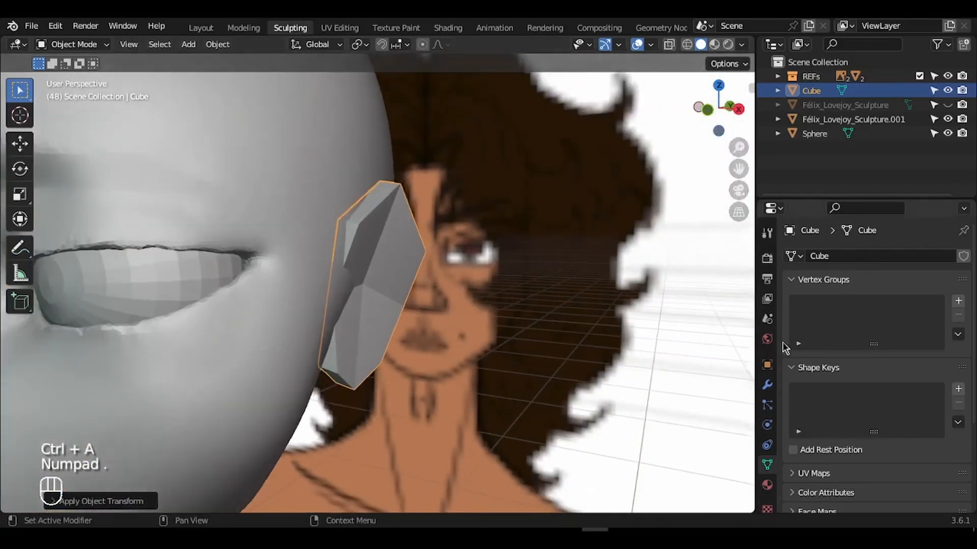
- Add a Mirror modifier to the ear block from the Modifier tab
{"action": "left_click", "coordinate": [767, 385]}
{"action": "left_click", "coordinate": [816, 257]}
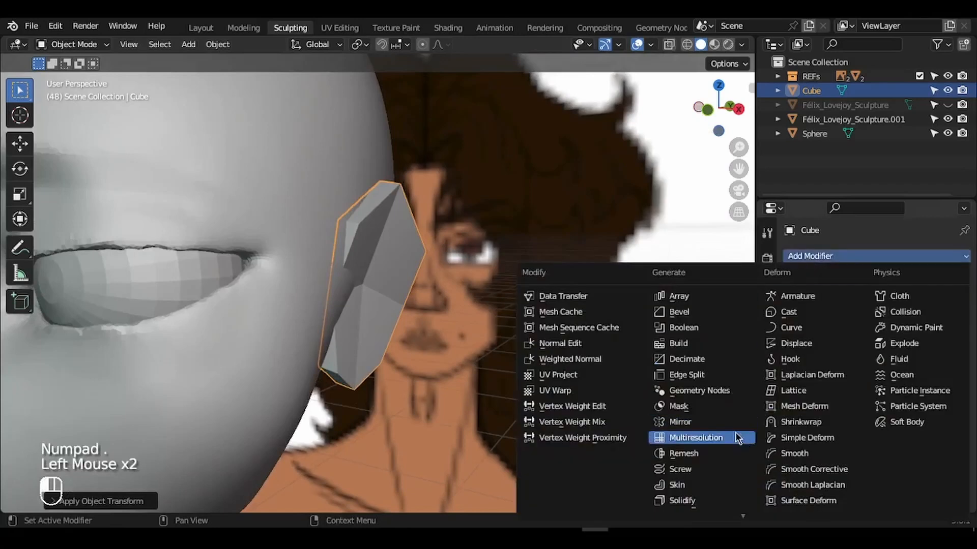
{"action": "left_click", "coordinate": [687, 418]}
{"action": "scroll", "coordinate": [520, 365], "scroll_direction": "down", "scroll_amount": 6, "text": "ctrl"}
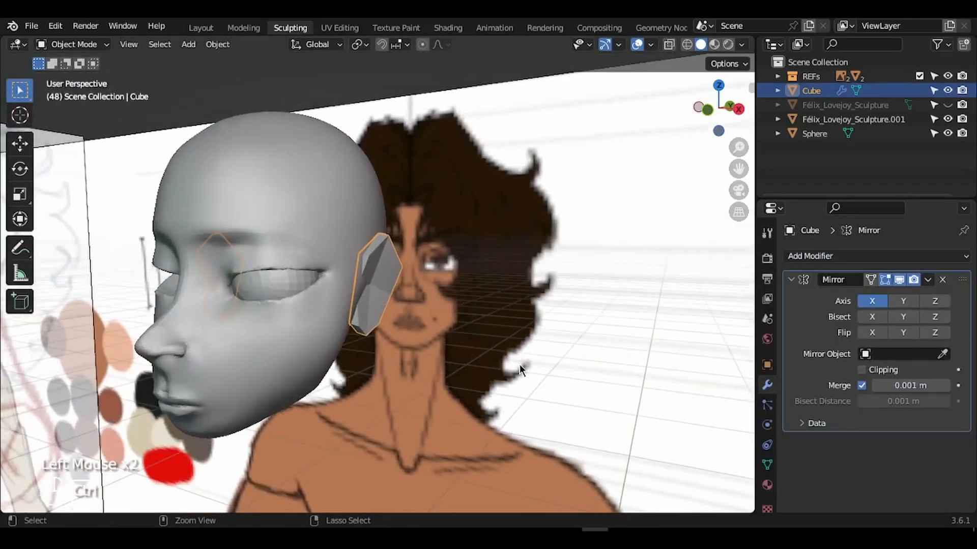
{"action": "scroll", "coordinate": [520, 365], "scroll_direction": "left", "scroll_amount": 10}
{"action": "scroll", "coordinate": [519, 364], "scroll_direction": "down", "scroll_amount": 3, "text": "ctrl"}
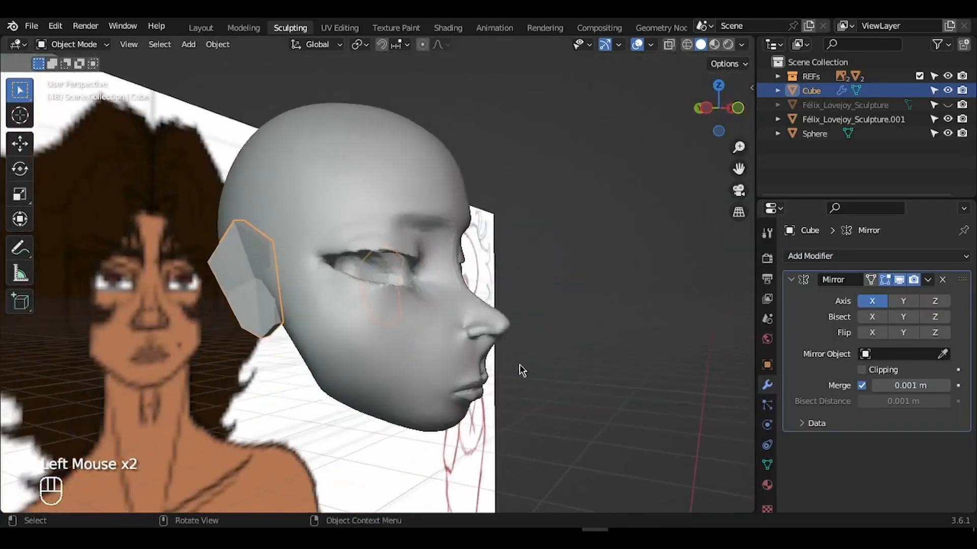
- Preview the mirrored ears with overlays hidden, then restore the overlays
{"action": "left_click", "coordinate": [639, 46]}
{"action": "scroll", "coordinate": [614, 167], "scroll_direction": "right", "scroll_amount": 10}
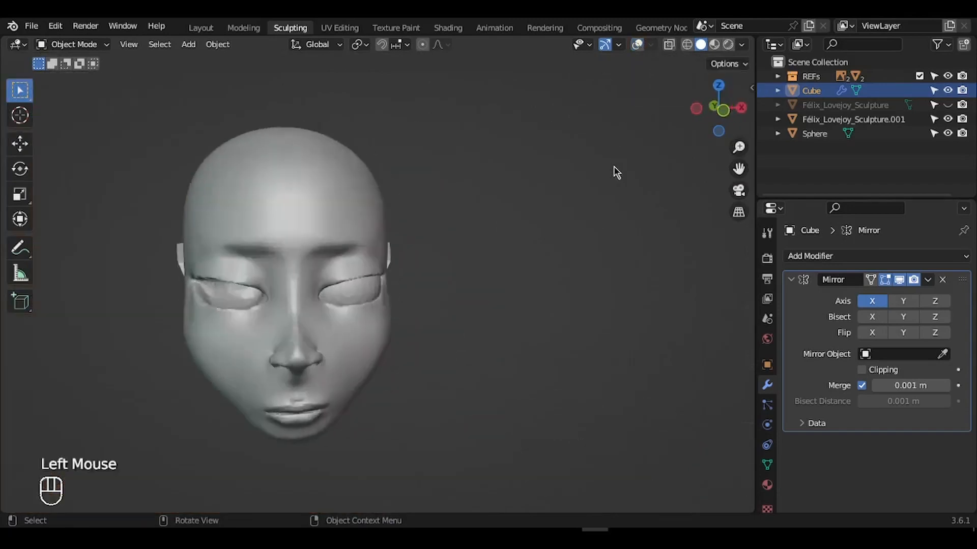
{"action": "key", "text": "KP_Decimal"}
{"action": "scroll", "coordinate": [613, 167], "scroll_direction": "down", "scroll_amount": 6, "text": "ctrl"}
{"action": "scroll", "coordinate": [613, 166], "scroll_direction": "left", "scroll_amount": 10}
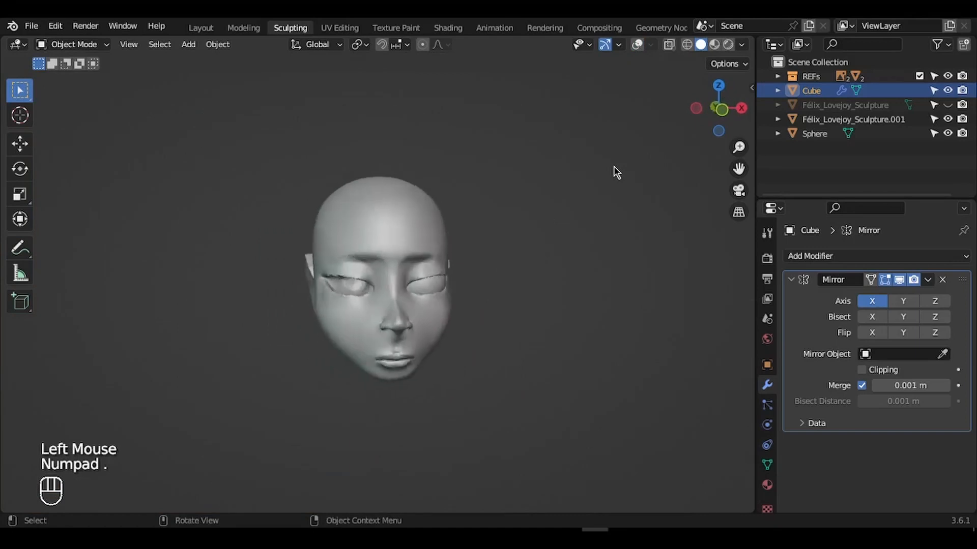
{"action": "scroll", "coordinate": [613, 167], "scroll_direction": "up", "scroll_amount": 4, "text": "ctrl"}
{"action": "scroll", "coordinate": [613, 166], "scroll_direction": "right", "scroll_amount": 10}
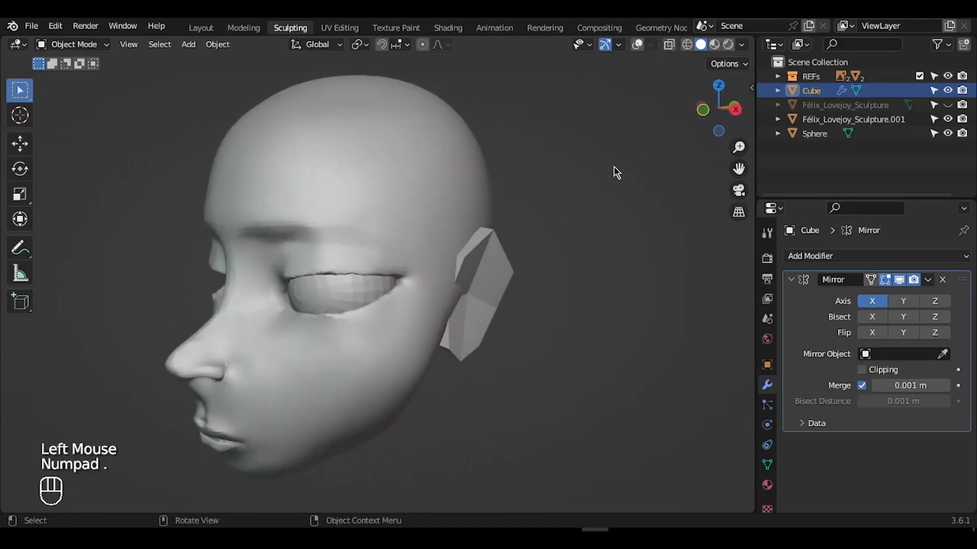
{"action": "left_click", "coordinate": [637, 45]}
- In Edit Mode, select the whole ear and rotate it around Z
{"action": "key", "text": "Tab"}
{"action": "key", "text": "a"}
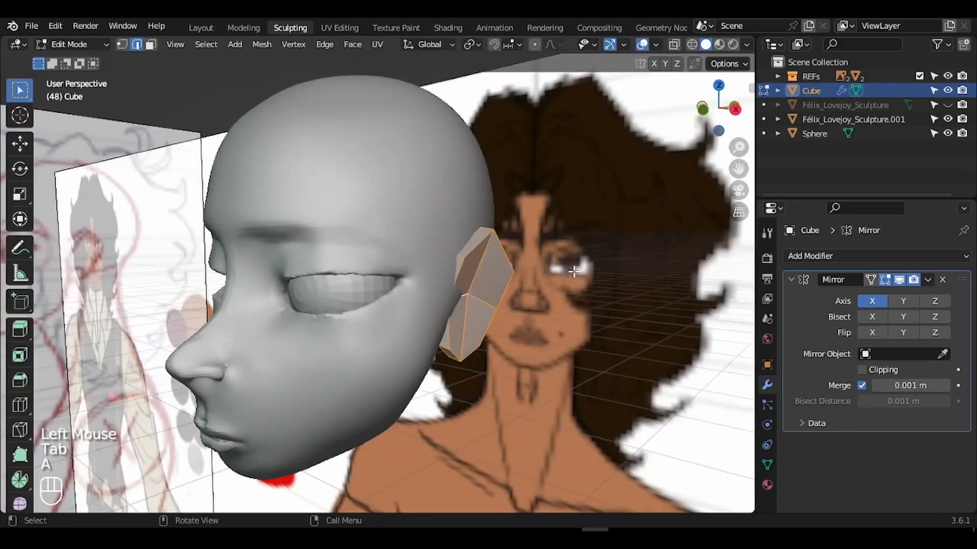
{"action": "key", "text": "r"}
{"action": "key", "text": "z"}
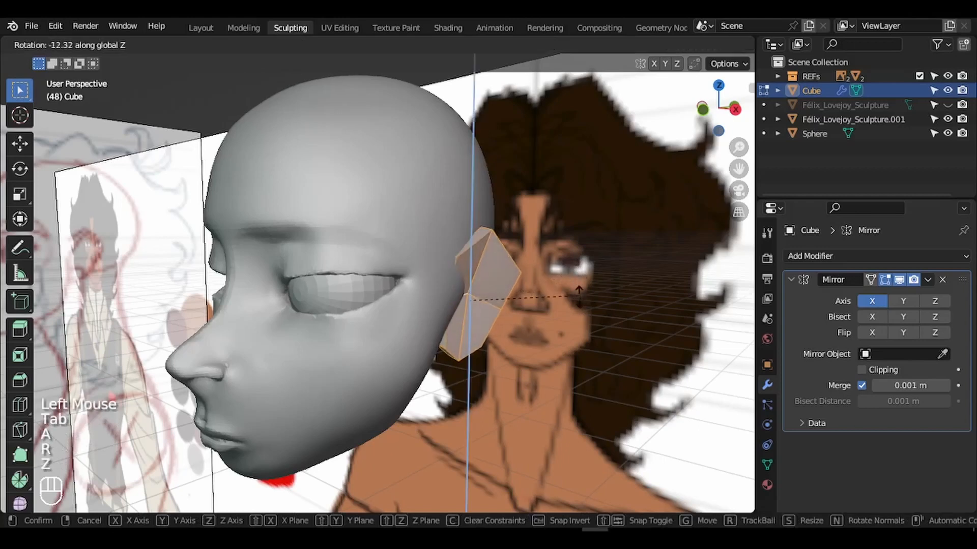
{"action": "left_click", "coordinate": [579, 289]}
- Adjust the ear's rotation, scale and position to fit the head
{"action": "key", "text": "r"}
{"action": "left_click", "coordinate": [653, 255]}
{"action": "key", "text": "s"}
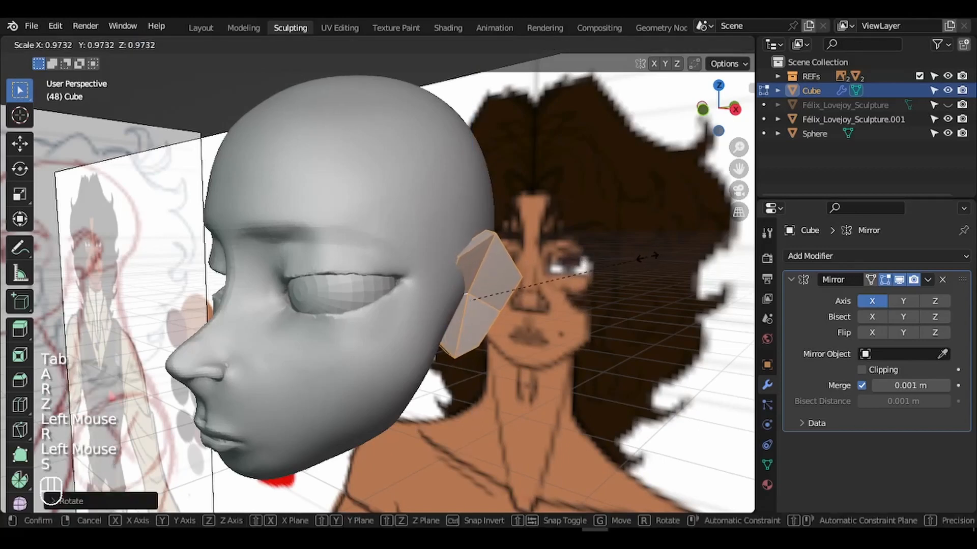
{"action": "left_click", "coordinate": [642, 259]}
{"action": "key", "text": "g"}
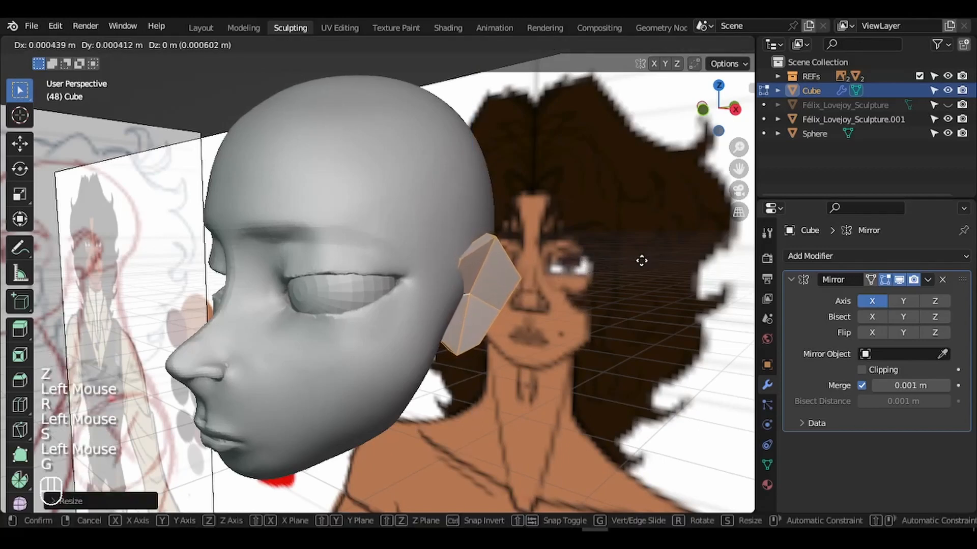
{"action": "left_click", "coordinate": [643, 258]}
{"action": "key", "text": "r"}
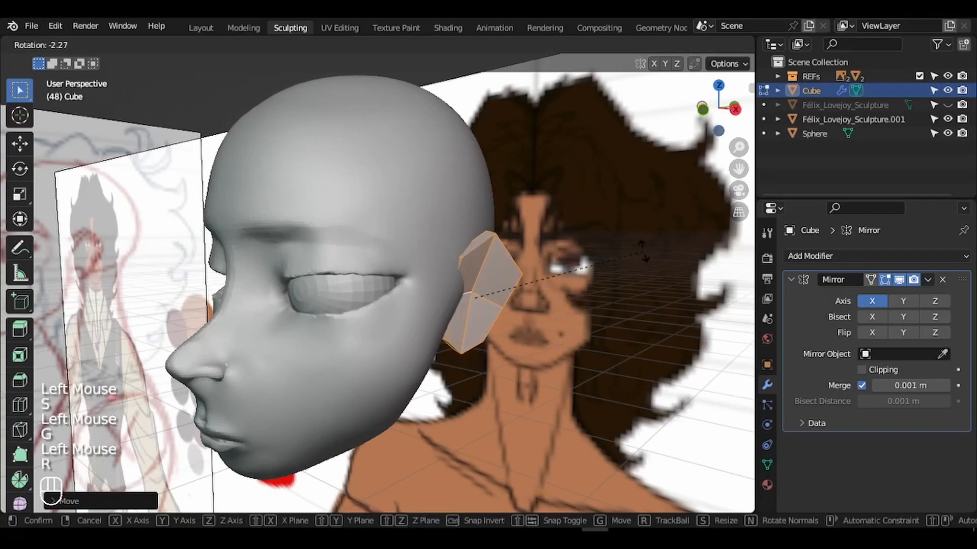
{"action": "left_click", "coordinate": [643, 251]}
- With overlays hidden, nudge the ear slightly upward in right side view
{"action": "left_click", "coordinate": [643, 45]}
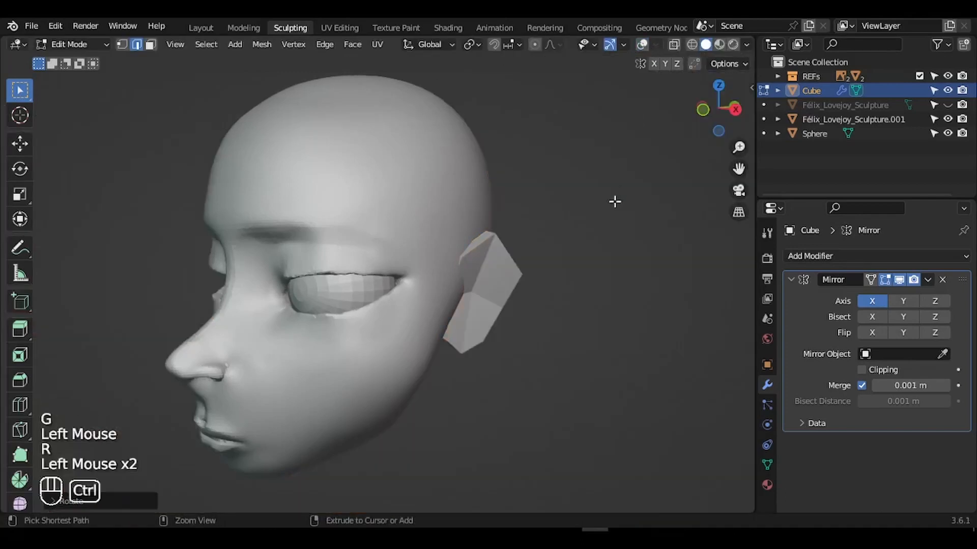
{"action": "scroll", "coordinate": [615, 202], "scroll_direction": "down", "scroll_amount": 2, "text": "ctrl"}
{"action": "scroll", "coordinate": [615, 202], "scroll_direction": "left", "scroll_amount": 5}
{"action": "scroll", "coordinate": [615, 201], "scroll_direction": "right", "scroll_amount": 8}
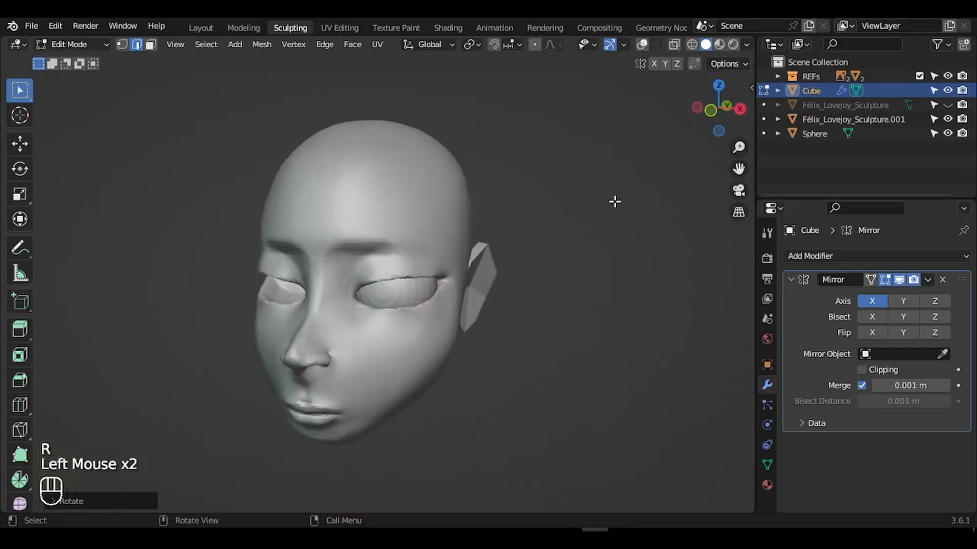
{"action": "scroll", "coordinate": [615, 201], "scroll_direction": "right", "scroll_amount": 2}
{"action": "scroll", "coordinate": [615, 202], "scroll_direction": "right", "scroll_amount": 3}
{"action": "key", "text": "KP_3"}
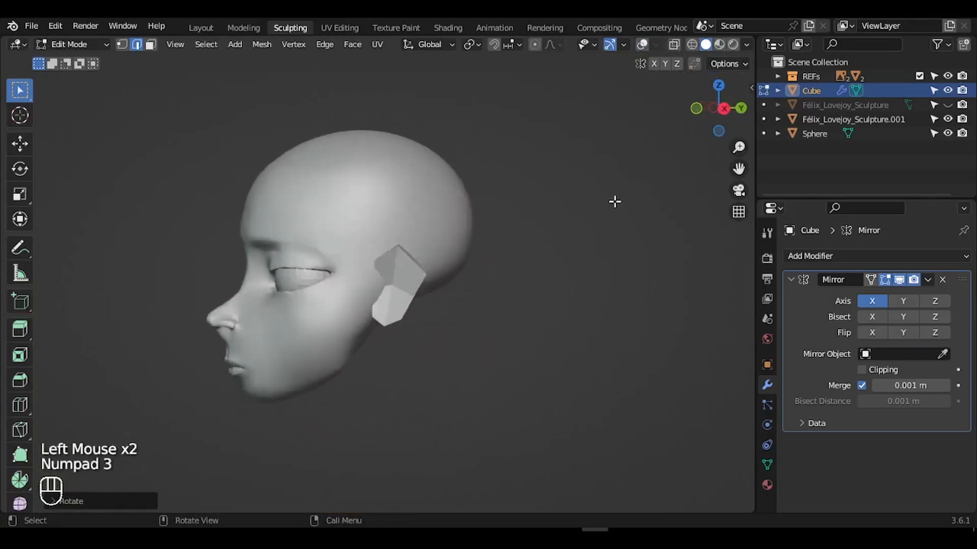
{"action": "scroll", "coordinate": [614, 201], "scroll_direction": "up", "scroll_amount": 4, "text": "ctrl"}
{"action": "key", "text": "g"}
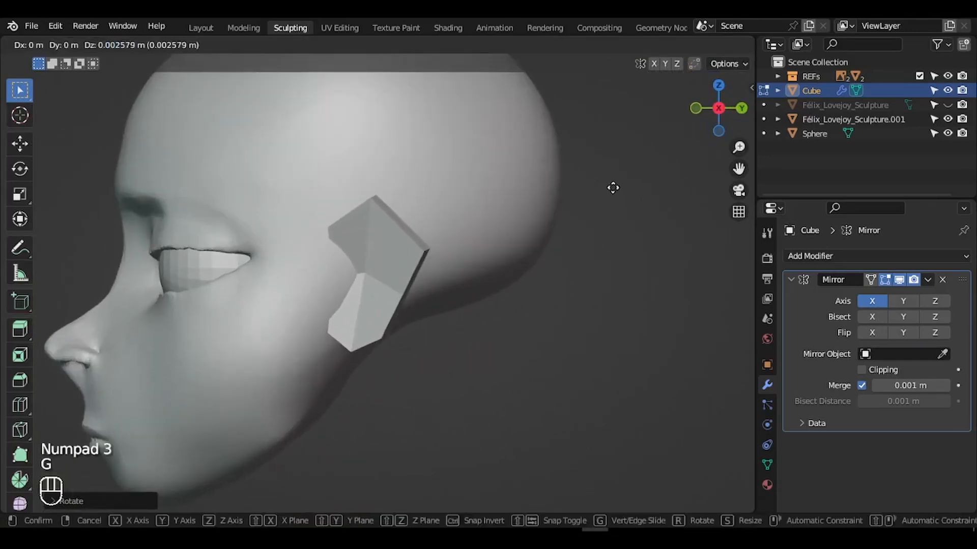
{"action": "left_click", "coordinate": [613, 187]}
- Bring the reference images and overlays back
{"action": "scroll", "coordinate": [613, 188], "scroll_direction": "down", "scroll_amount": 1}
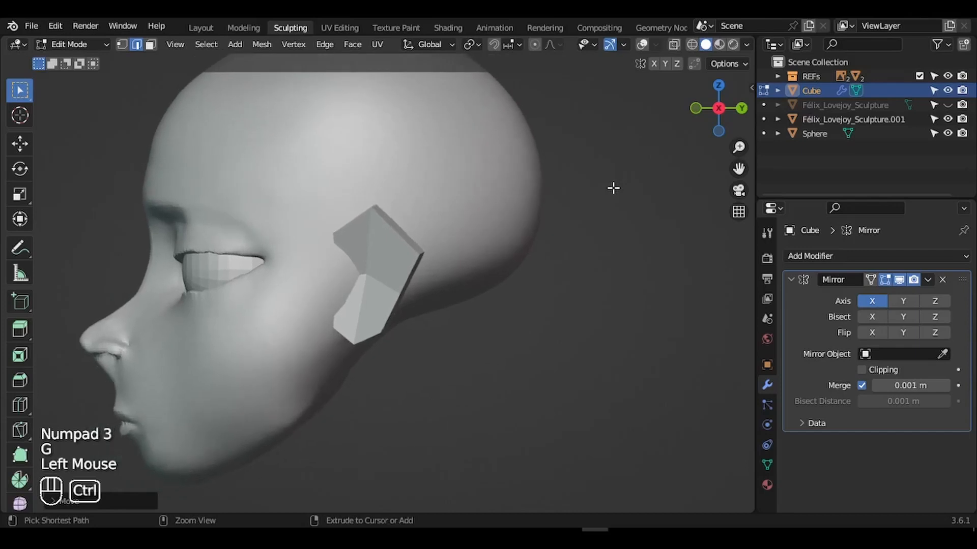
{"action": "scroll", "coordinate": [613, 187], "scroll_direction": "down", "scroll_amount": 3, "text": "ctrl"}
{"action": "scroll", "coordinate": [613, 188], "scroll_direction": "left", "scroll_amount": 5}
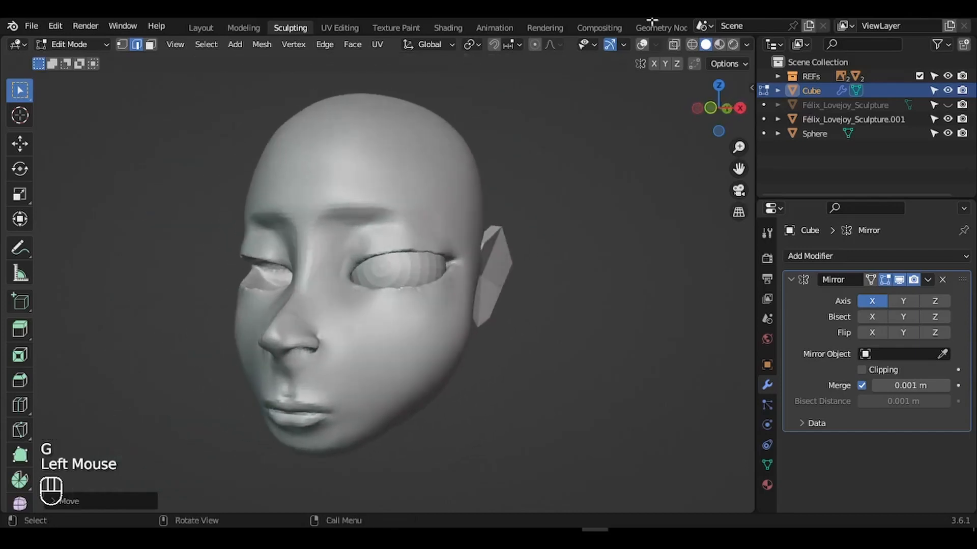
{"action": "left_click", "coordinate": [643, 45]}
- Back in Object Mode, delete the ear's Mirror modifier and apply all transforms
{"action": "key", "text": "Tab"}
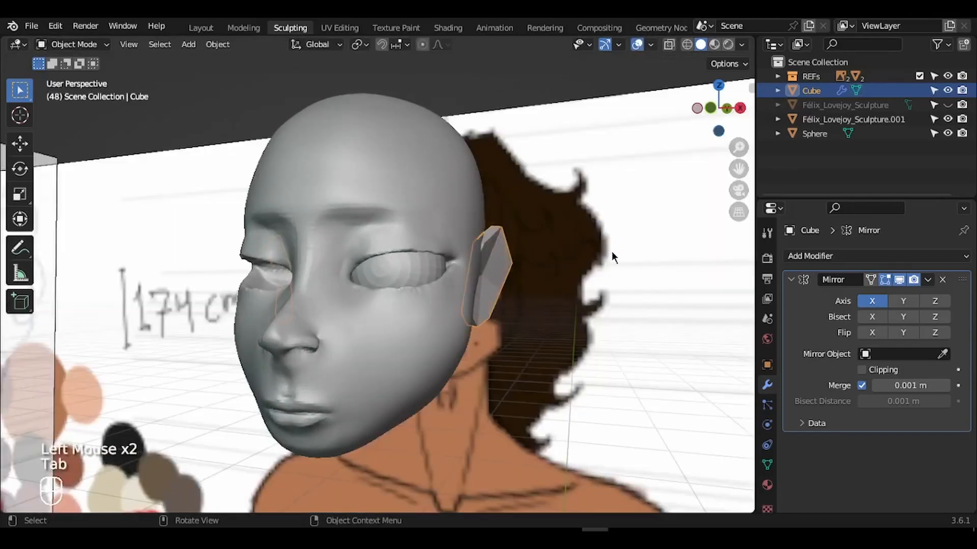
{"action": "left_click", "coordinate": [943, 280]}
{"action": "scroll", "coordinate": [669, 285], "scroll_direction": "left", "scroll_amount": 5}
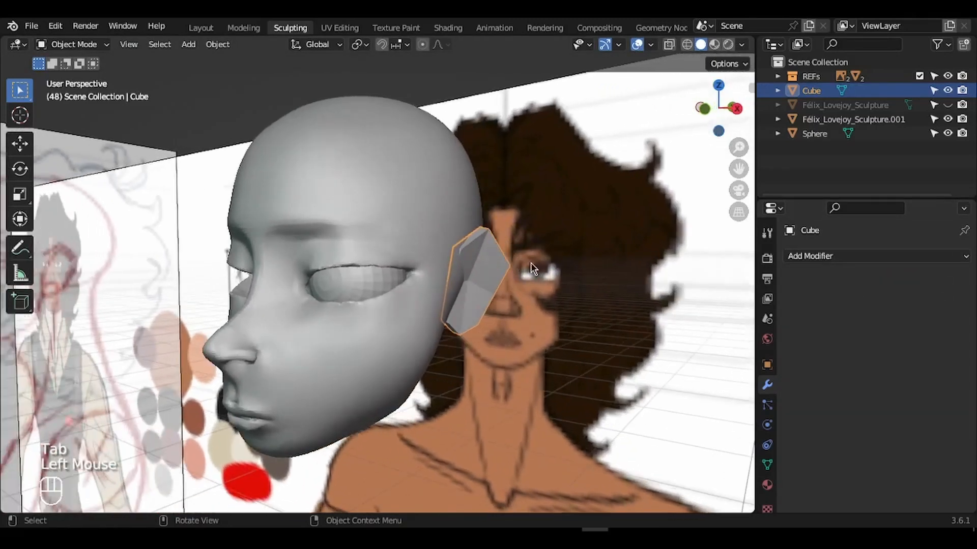
{"action": "key", "text": "ctrl+a"}
{"action": "left_click", "coordinate": [529, 267]}
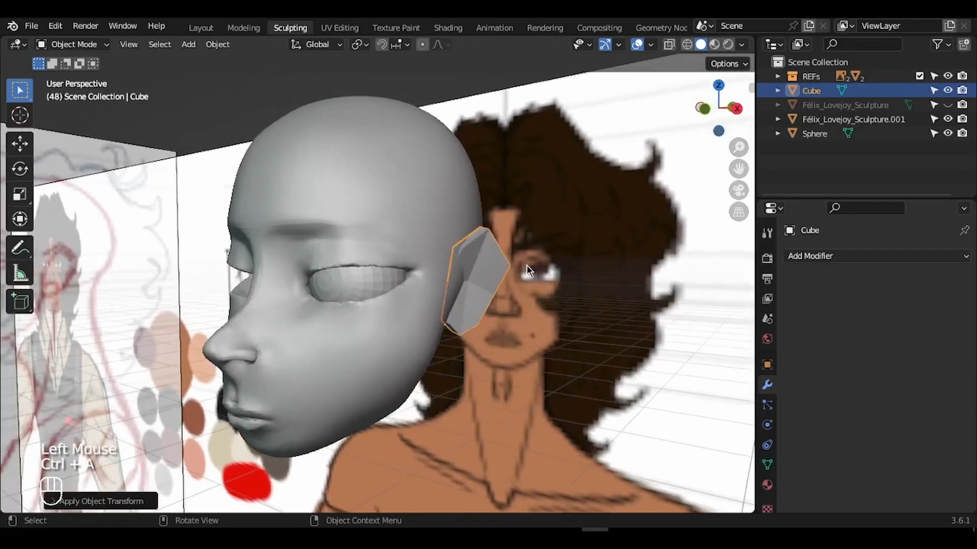
- Set the ear's origin to its geometry
{"action": "right_click", "coordinate": [485, 253]}
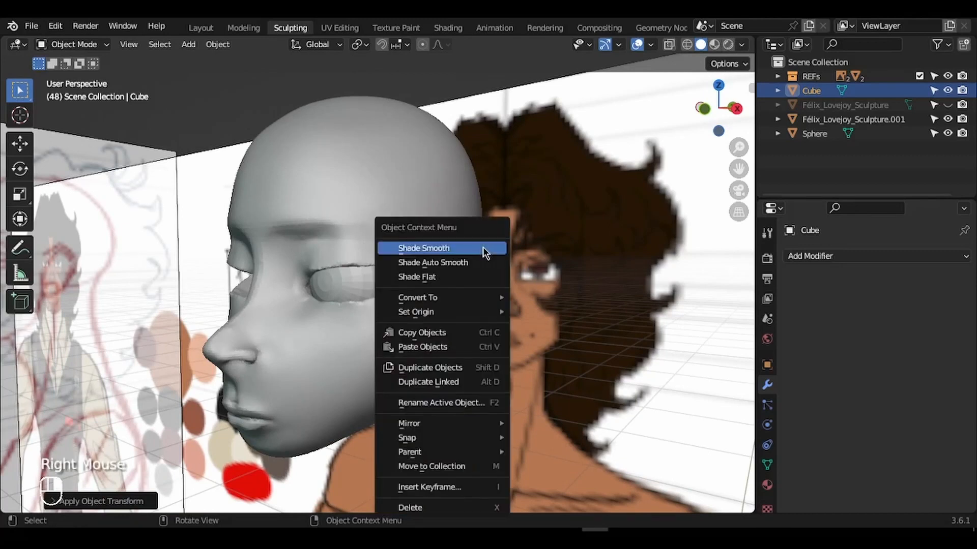
{"action": "mouse_move", "coordinate": [443, 315]}
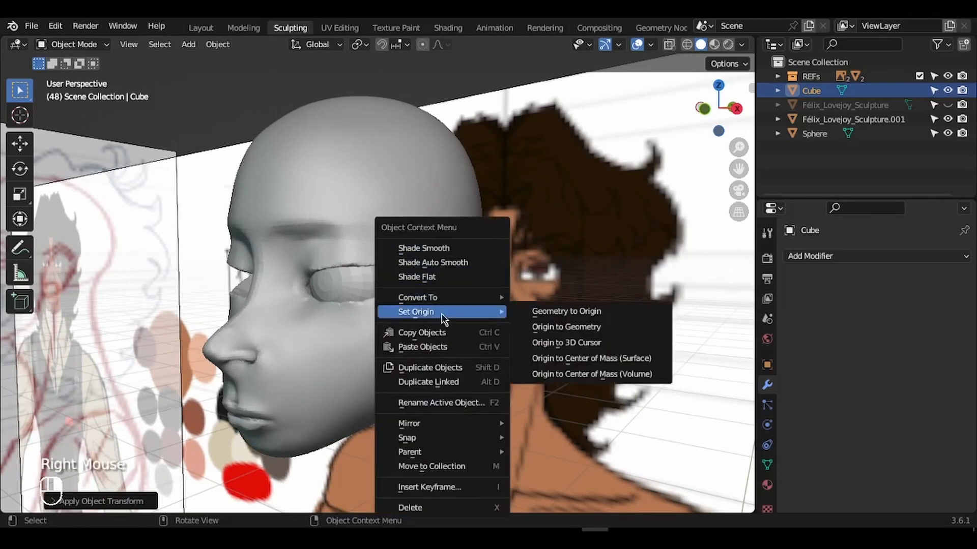
{"action": "left_click", "coordinate": [601, 327]}
{"action": "middle_click_drag", "start_coordinate": [602, 327], "coordinate": [570, 284], "text": "ctrl"}
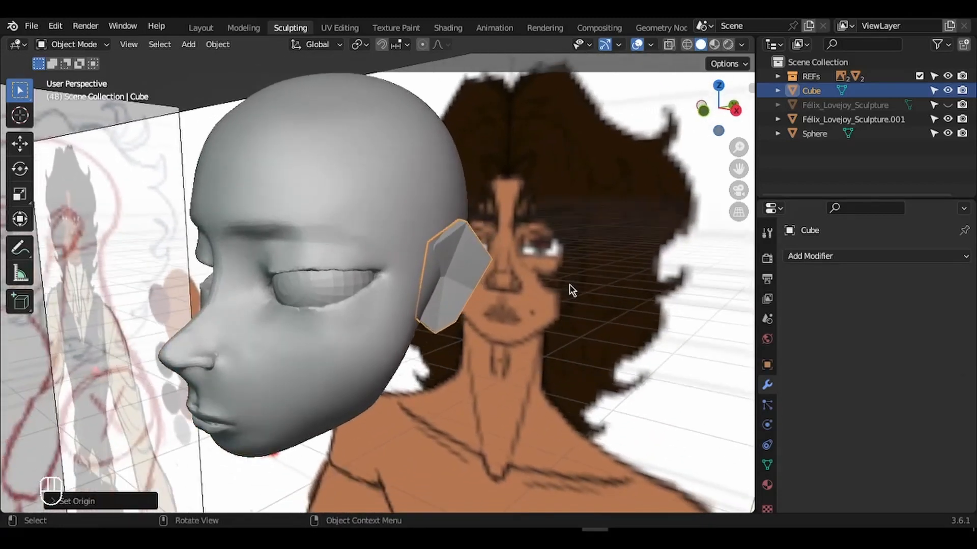
- Add a level-2 Simple Subdivision to the ear and apply it
{"action": "key", "text": "ctrl+2"}
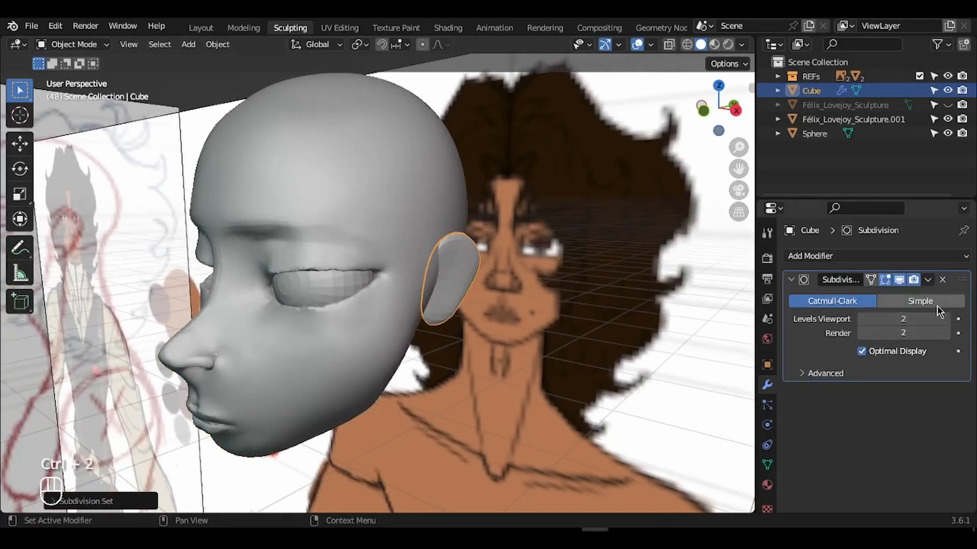
{"action": "left_click", "coordinate": [921, 304]}
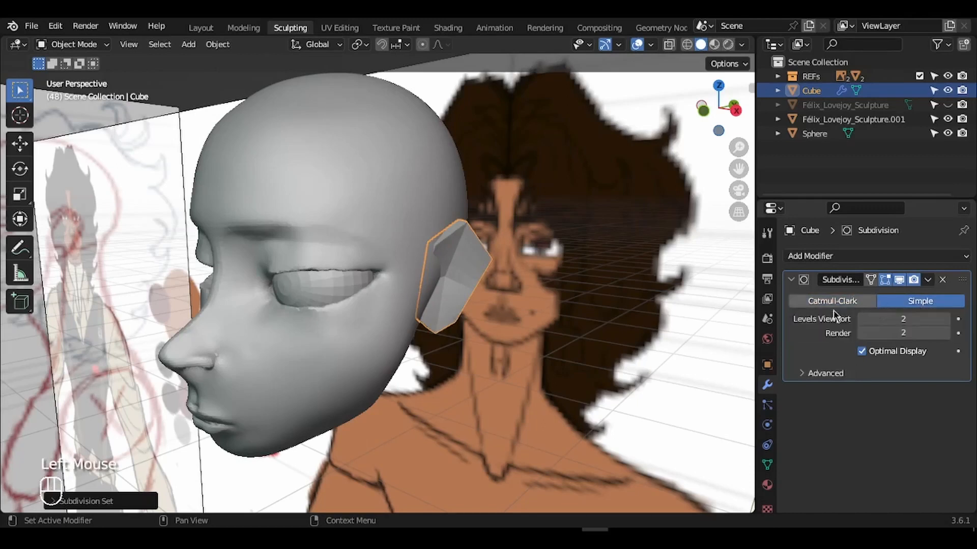
{"action": "key", "text": "ctrl+a"}
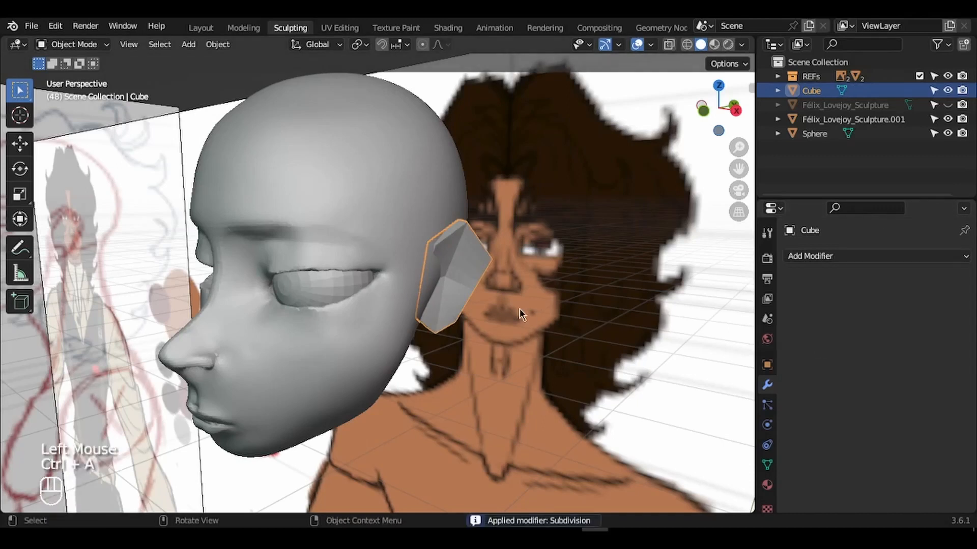
{"action": "middle_click_drag", "start_coordinate": [519, 311], "coordinate": [516, 308]}
- Add a Mirror modifier with the head sculpture as mirror object, and apply it
{"action": "left_click", "coordinate": [806, 257]}
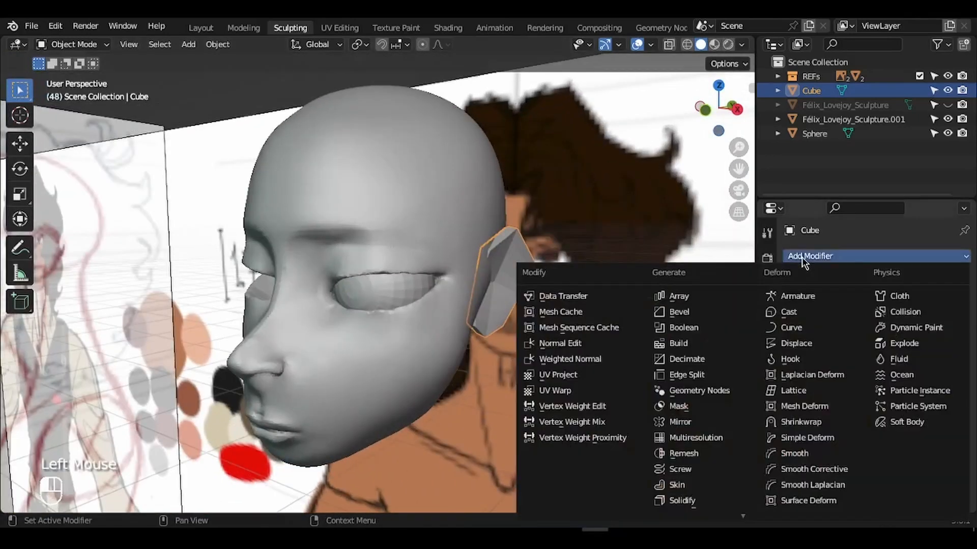
{"action": "left_click", "coordinate": [695, 425]}
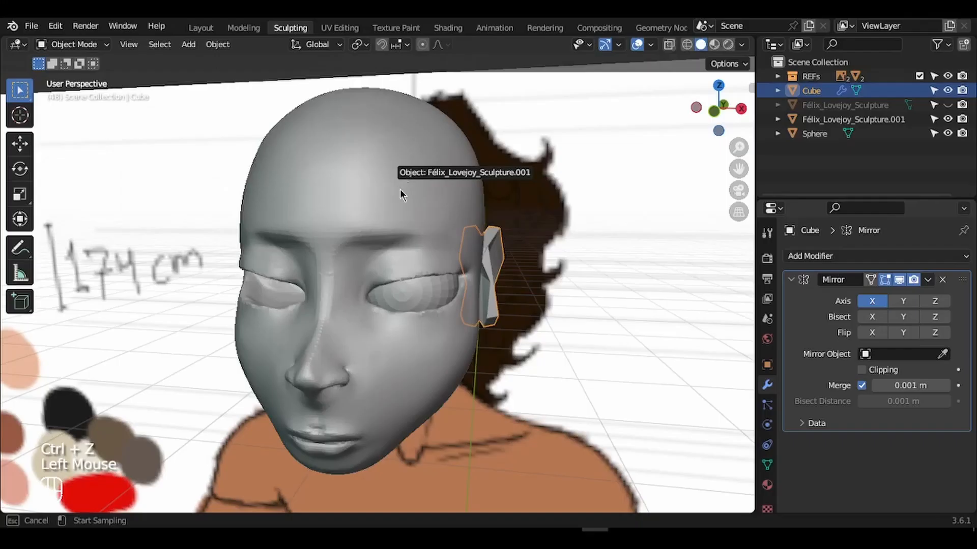
{"action": "left_click", "coordinate": [400, 188]}
{"action": "scroll", "coordinate": [400, 190], "scroll_direction": "right", "scroll_amount": 5}
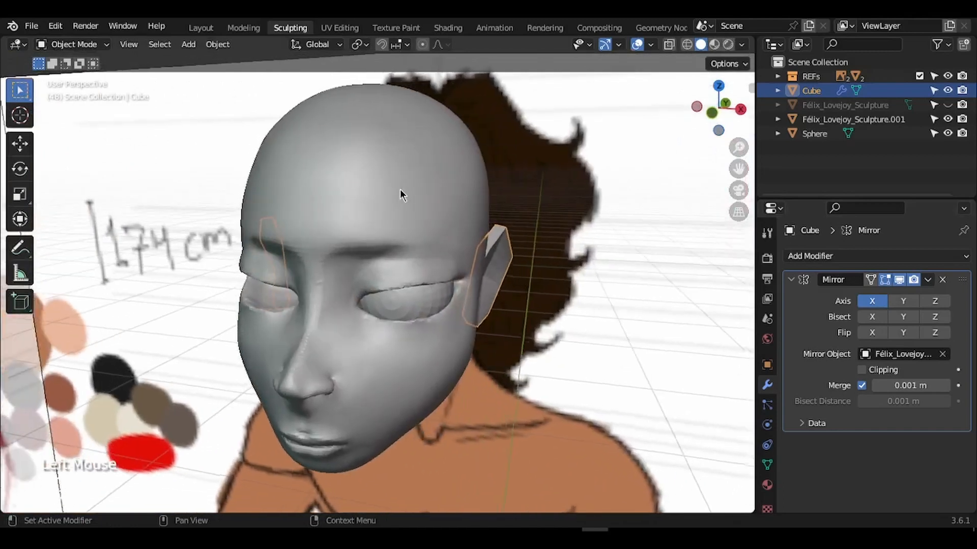
{"action": "key", "text": "ctrl+a"}
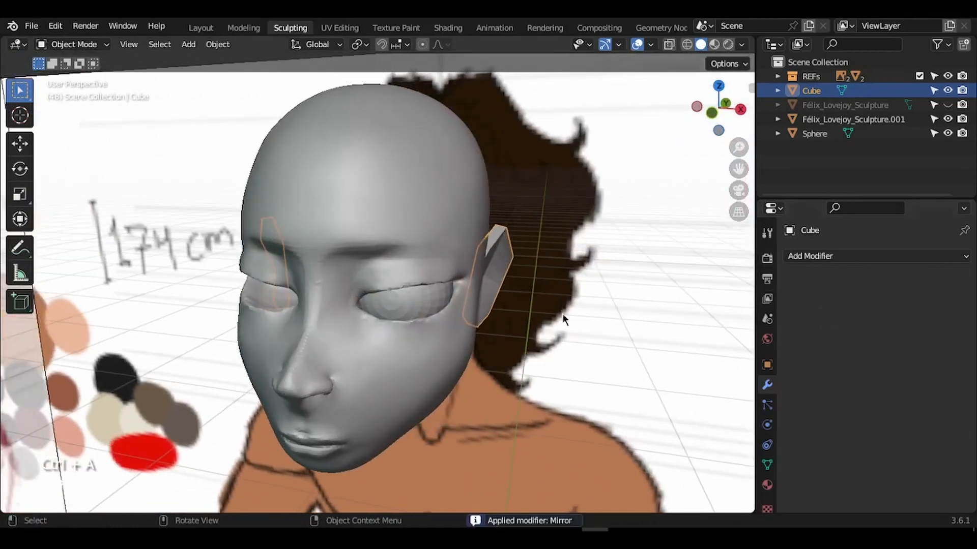
- Orbit to a side view and add the head sculpture to the selection
{"action": "key", "text": "g"}
{"action": "key", "text": "Escape"}
{"action": "middle_click_drag", "start_coordinate": [563, 313], "coordinate": [412, 297]}
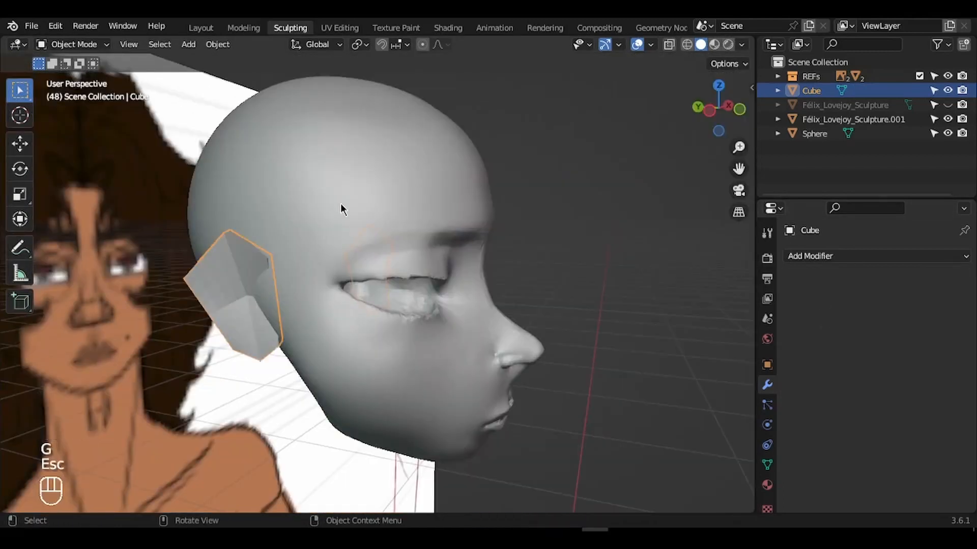
{"action": "left_click", "coordinate": [411, 153], "text": "shift"}
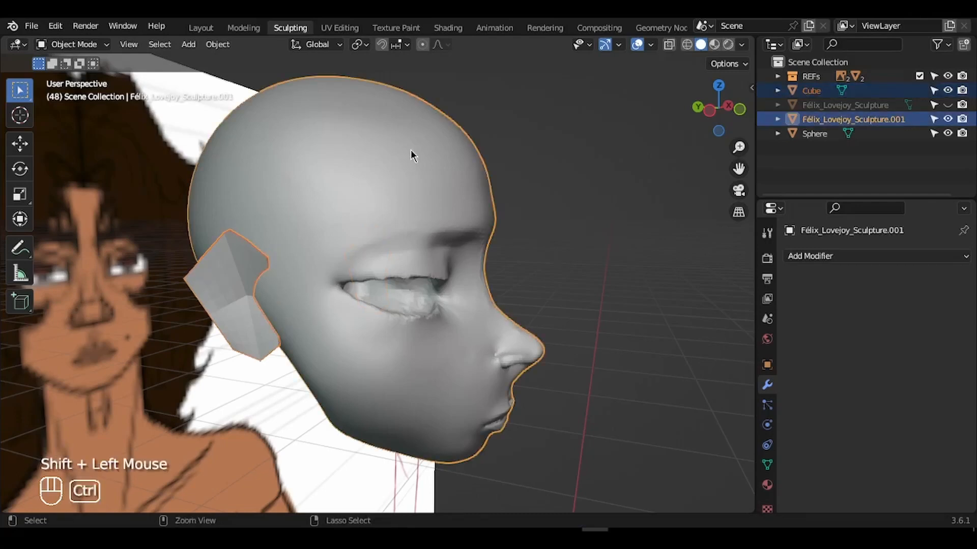
- Join the ears into the head sculpture with Ctrl+J
{"action": "key", "text": "ctrl+j"}
{"action": "scroll", "coordinate": [411, 150], "scroll_direction": "right", "scroll_amount": 10}
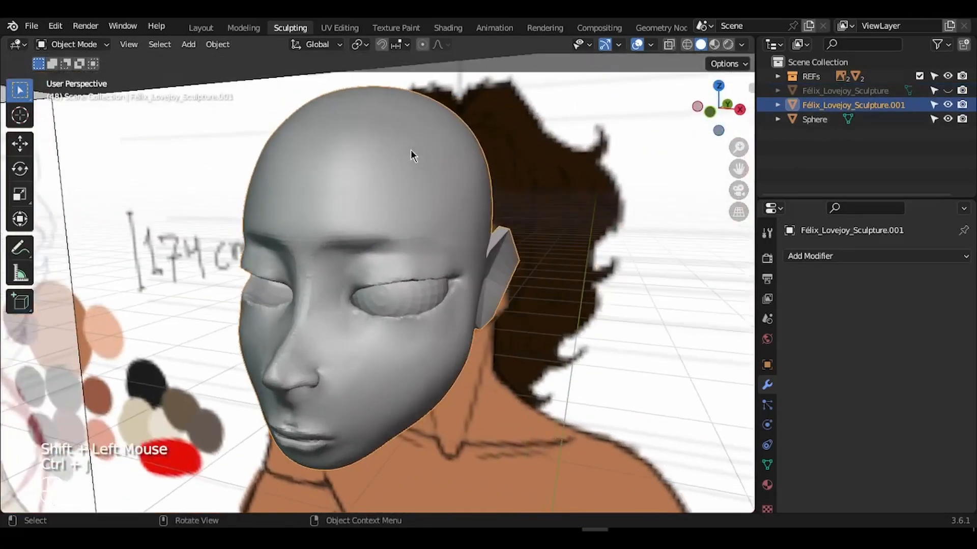
{"action": "scroll", "coordinate": [410, 150], "scroll_direction": "right", "scroll_amount": 1}
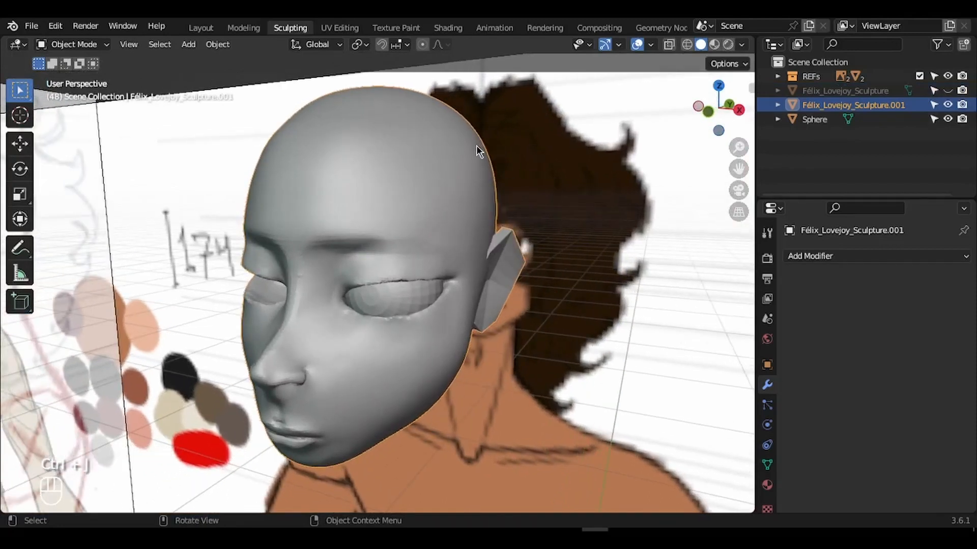
- Enter Sculpt Mode with the Smooth brush and zoom in on the eye and ear area
{"action": "key", "text": "ctrl+Tab"}
{"action": "left_click", "coordinate": [502, 388]}
{"action": "scroll", "coordinate": [509, 296], "scroll_direction": "right", "scroll_amount": 2}
{"action": "scroll", "coordinate": [508, 296], "scroll_direction": "right", "scroll_amount": 2}
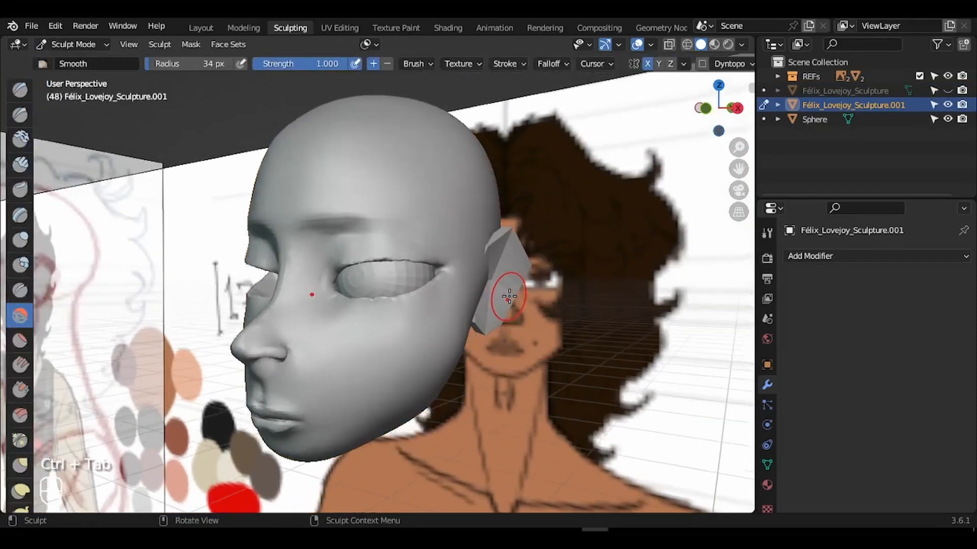
{"action": "middle_click_drag", "start_coordinate": [508, 296], "coordinate": [480, 209], "text": "ctrl"}
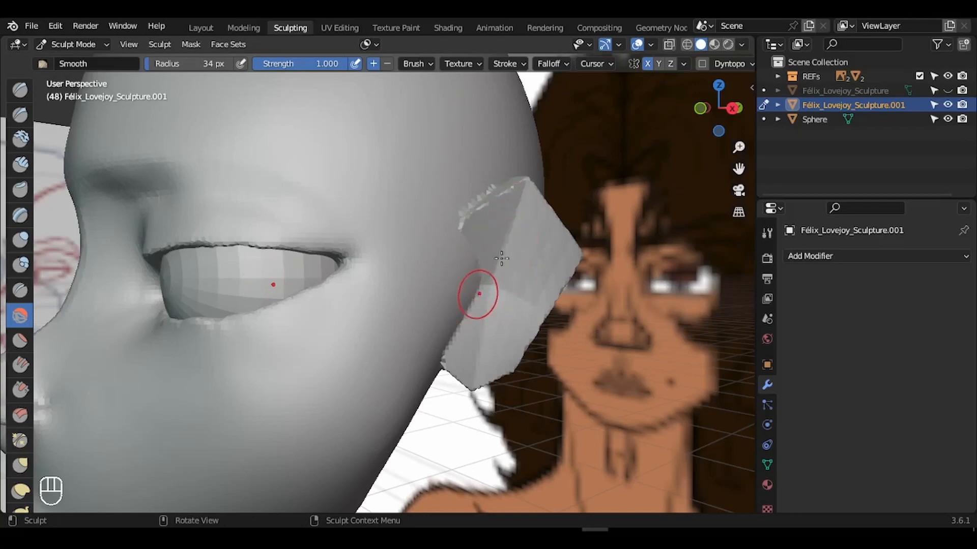
- From a left three-quarter view, smooth the rough skin at the eye corner and ear base
{"action": "left_click_drag", "start_coordinate": [733, 109], "coordinate": [710, 208]}
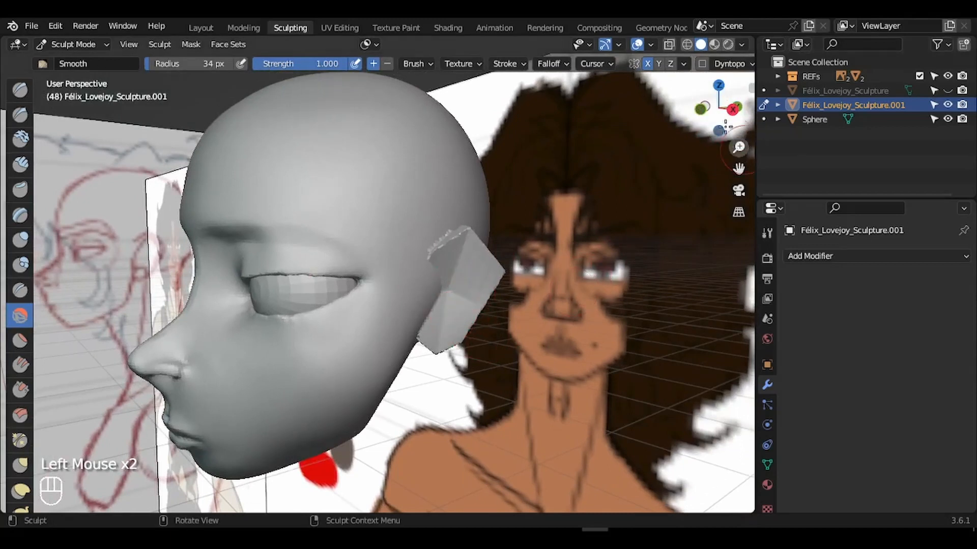
{"action": "mouse_move", "coordinate": [726, 120]}
{"action": "left_mouse_down"}
{"action": "mouse_move", "coordinate": [794, 113]}
{"action": "mouse_move", "coordinate": [832, 125]}
{"action": "mouse_move", "coordinate": [737, 114]}
{"action": "mouse_move", "coordinate": [740, 134]}
{"action": "mouse_move", "coordinate": [743, 118]}
{"action": "left_mouse_up"}
{"action": "left_click", "coordinate": [139, 298]}
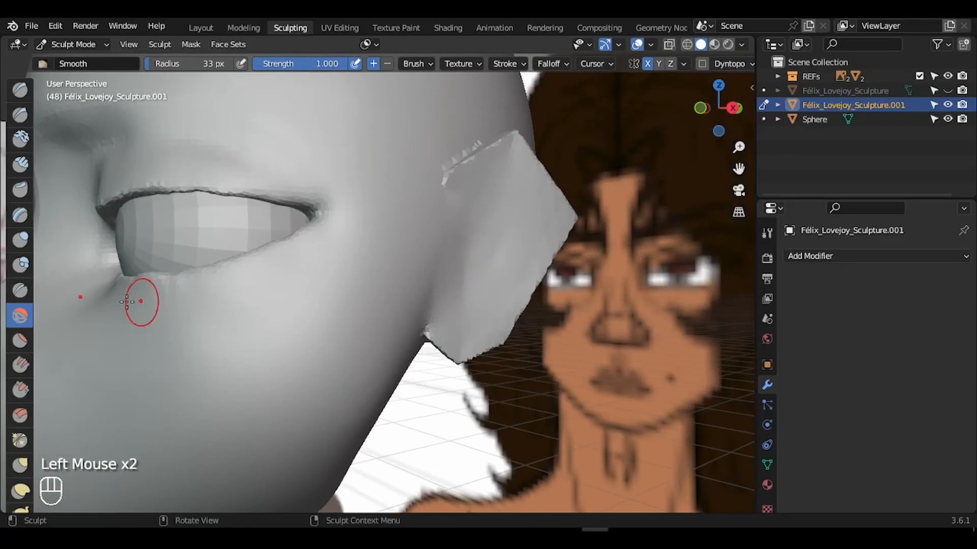
{"action": "left_click", "coordinate": [436, 323]}
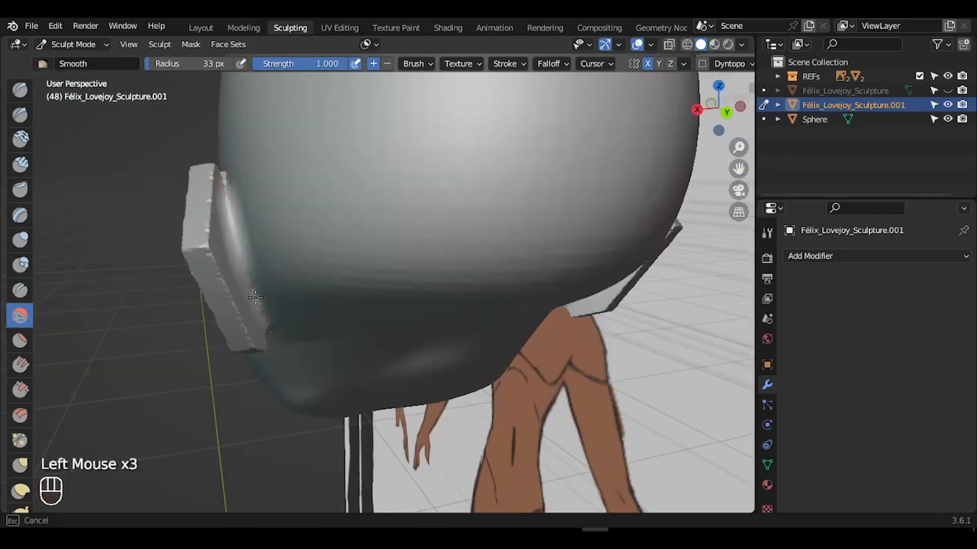
- Smooth the ear's jagged surface, including the rough patches seen from below
{"action": "left_click", "coordinate": [254, 339]}
{"action": "left_click", "coordinate": [254, 339]}
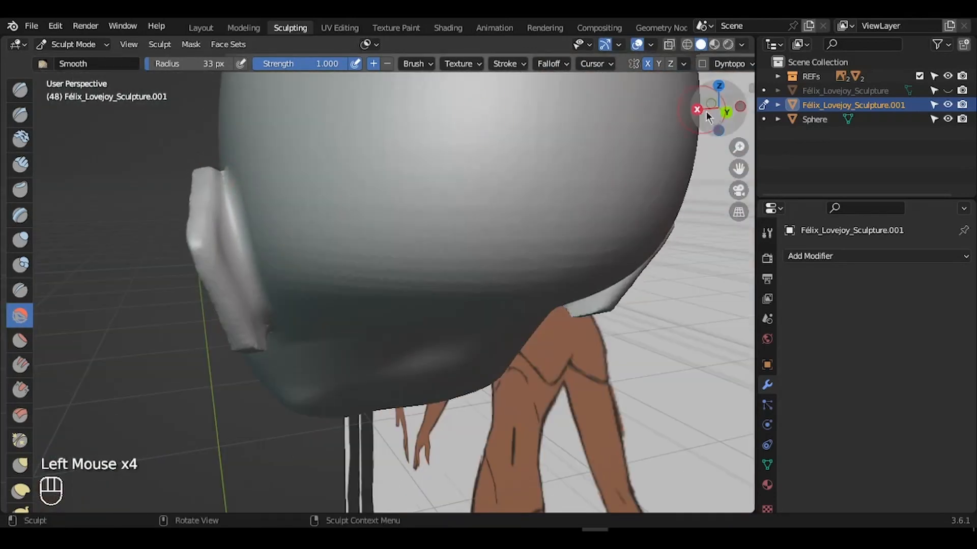
{"action": "left_click", "coordinate": [253, 291]}
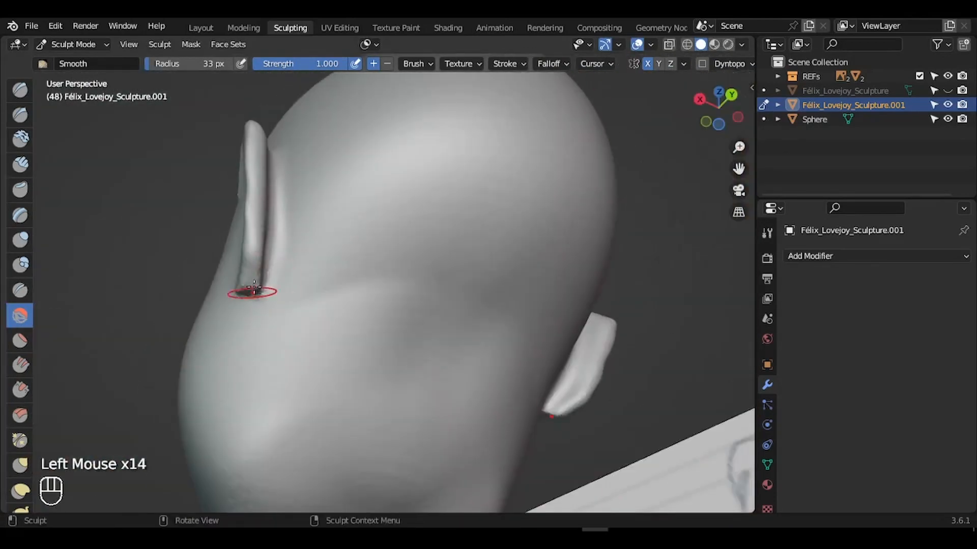
{"action": "left_click", "coordinate": [253, 291]}
{"action": "key", "text": "g"}
{"action": "key", "text": "Escape"}
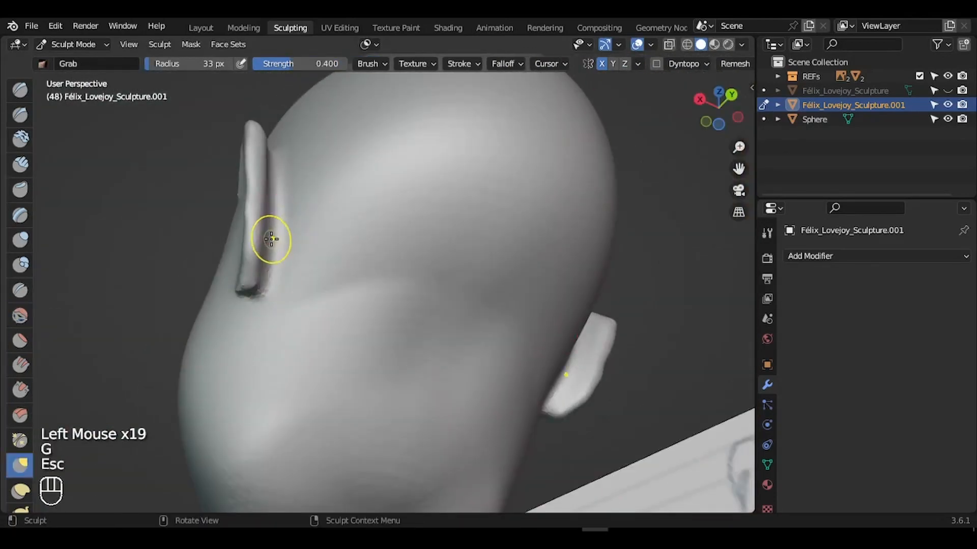
- With an 84 px Grab brush, pull the far ear's inner ridge into shape
{"action": "left_click_drag", "start_coordinate": [714, 104], "coordinate": [656, 87]}
{"action": "key", "text": "f"}
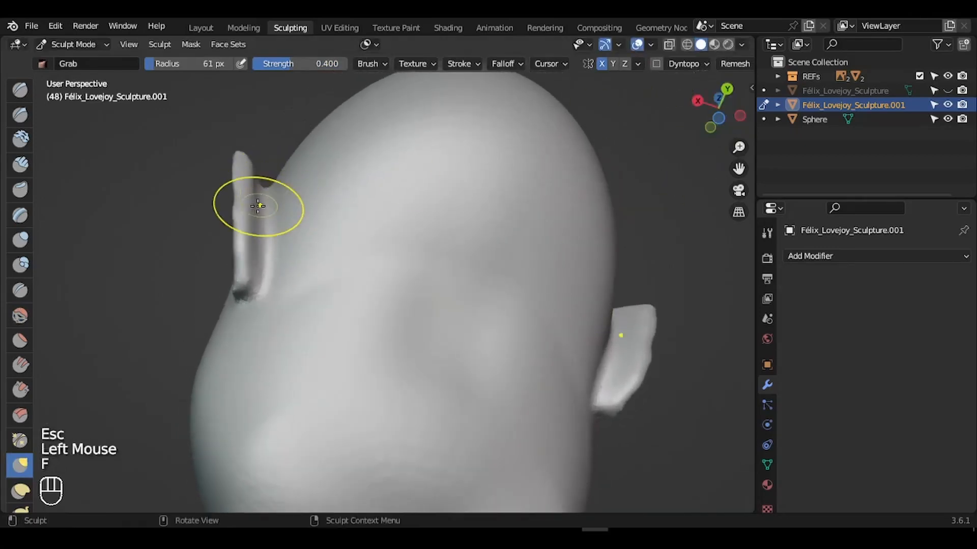
{"action": "left_click", "coordinate": [266, 197]}
{"action": "key", "text": "ctrl+z"}
{"action": "key", "text": "f"}
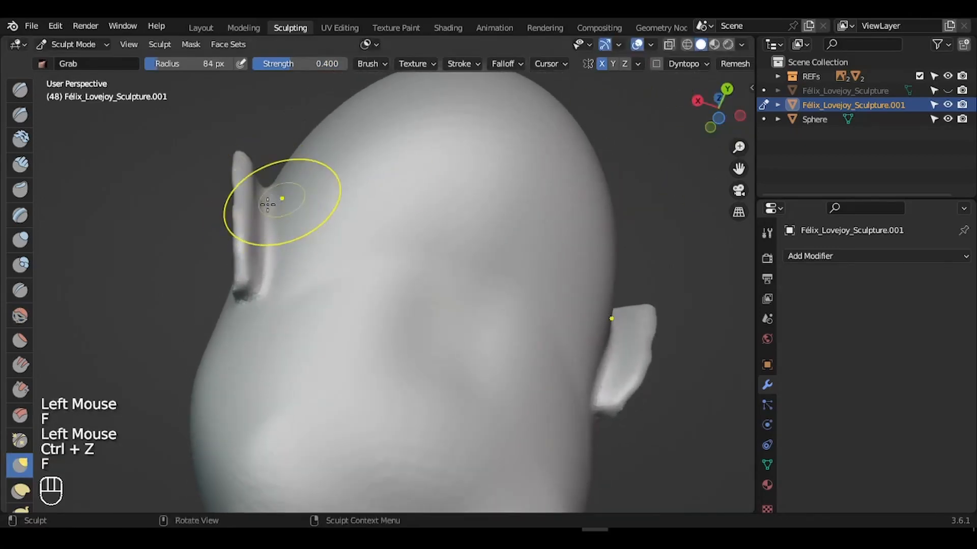
{"action": "left_click", "coordinate": [270, 192]}
{"action": "left_click", "coordinate": [267, 233]}
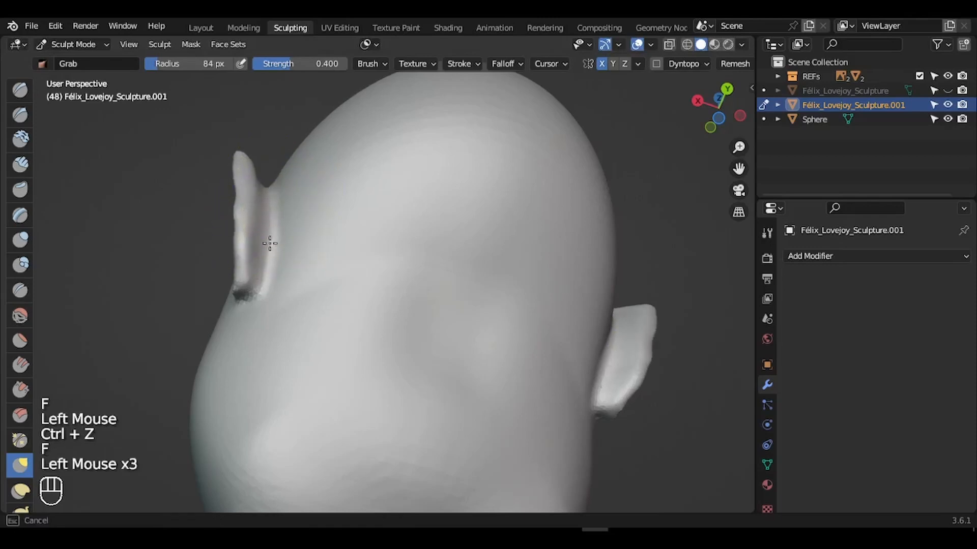
{"action": "left_click_drag", "start_coordinate": [273, 239], "coordinate": [274, 196]}
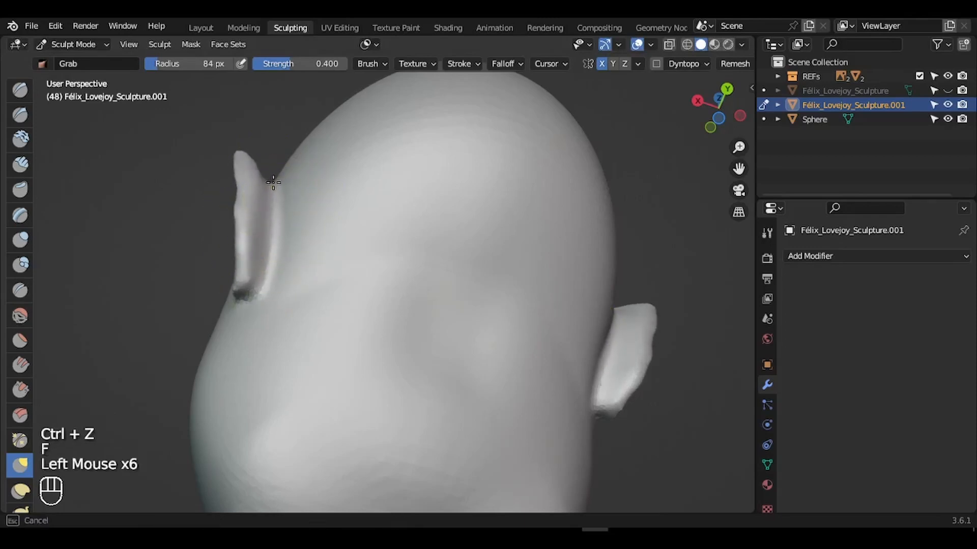
- Smooth the ear's top edge and the area where it meets the head, at 86 px radius
{"action": "key", "text": "f"}
{"action": "left_click", "coordinate": [243, 208]}
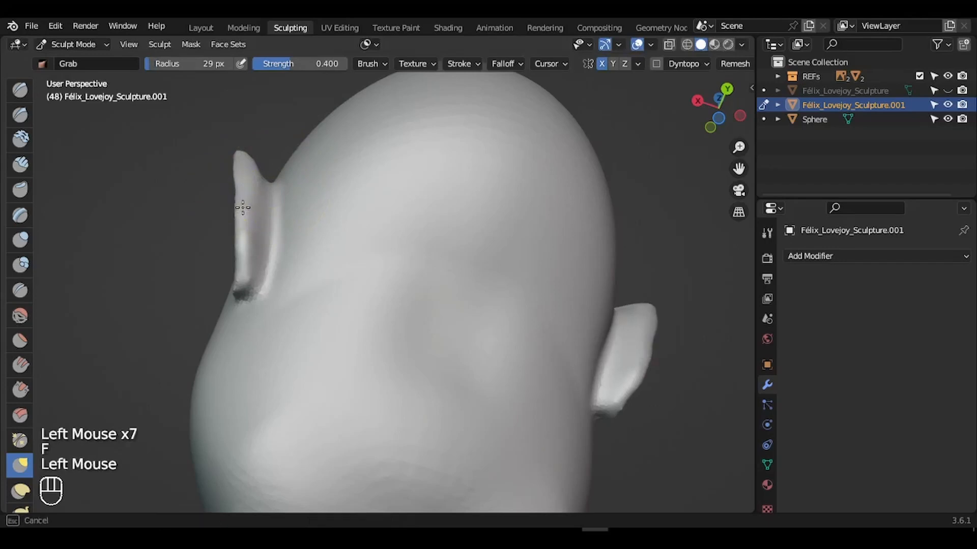
{"action": "mouse_move", "coordinate": [744, 118]}
{"action": "left_mouse_down"}
{"action": "mouse_move", "coordinate": [779, 140]}
{"action": "mouse_move", "coordinate": [728, 171]}
{"action": "mouse_move", "coordinate": [706, 145]}
{"action": "left_mouse_up"}
{"action": "left_click", "coordinate": [20, 316]}
{"action": "left_click_drag", "start_coordinate": [432, 238], "coordinate": [495, 218]}
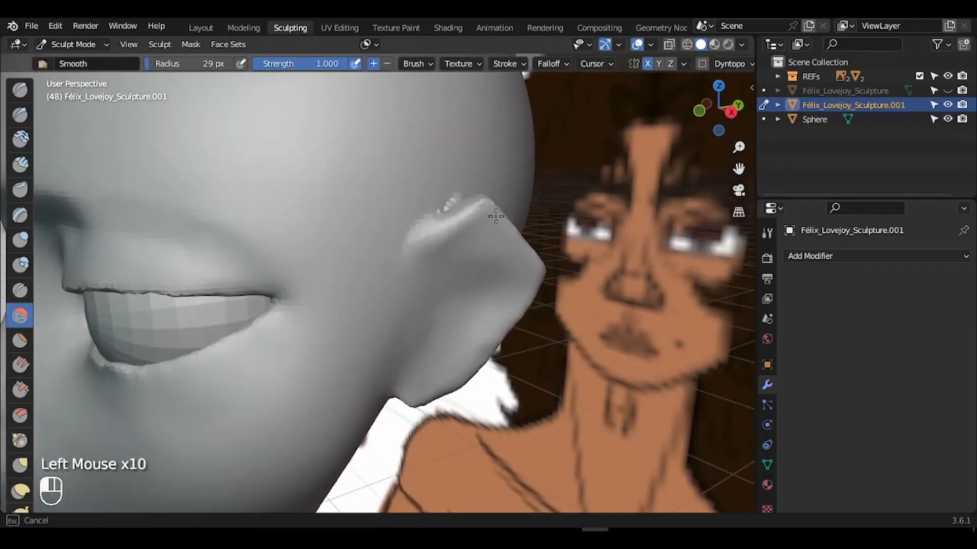
{"action": "key", "text": "g"}
{"action": "key", "text": "f"}
{"action": "left_click", "coordinate": [540, 260]}
- Smooth the ear's outer edge and its back surface from behind
{"action": "key", "text": "f"}
{"action": "left_click", "coordinate": [551, 273]}
{"action": "left_click_drag", "start_coordinate": [544, 269], "coordinate": [522, 236]}
{"action": "left_click_drag", "start_coordinate": [721, 110], "coordinate": [706, 137]}
{"action": "left_click", "coordinate": [20, 316]}
{"action": "key", "text": "f"}
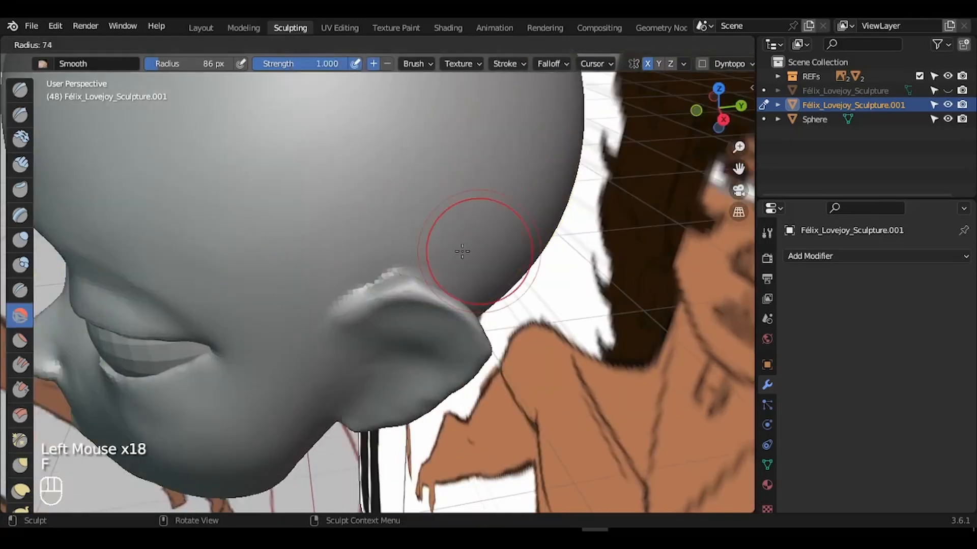
{"action": "left_click", "coordinate": [462, 251]}
{"action": "left_click_drag", "start_coordinate": [386, 285], "coordinate": [448, 285]}
{"action": "left_click_drag", "start_coordinate": [721, 110], "coordinate": [582, 118]}
{"action": "left_click_drag", "start_coordinate": [325, 249], "coordinate": [351, 229]}
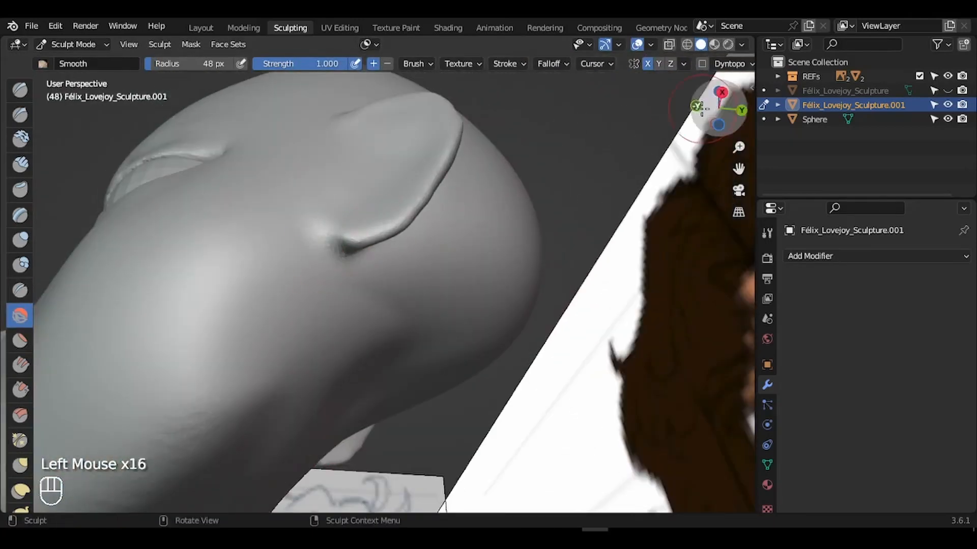
{"action": "left_click_drag", "start_coordinate": [717, 108], "coordinate": [677, 77]}
- Pull the ear into its final position with a 136 px Grab brush, then view the whole head
{"action": "key", "text": "g"}
{"action": "key", "text": "f"}
{"action": "left_click", "coordinate": [538, 345]}
{"action": "key", "text": "f"}
{"action": "left_click", "coordinate": [585, 355]}
{"action": "left_click_drag", "start_coordinate": [519, 355], "coordinate": [515, 350]}
{"action": "mouse_move", "coordinate": [738, 147]}
{"action": "left_mouse_down"}
{"action": "mouse_move", "coordinate": [721, 235]}
{"action": "mouse_move", "coordinate": [707, 254]}
{"action": "left_mouse_up"}
{"action": "mouse_move", "coordinate": [727, 106]}
{"action": "left_mouse_down"}
{"action": "mouse_move", "coordinate": [801, 88]}
{"action": "mouse_move", "coordinate": [751, 104]}
{"action": "left_mouse_up"}
- Save the sculpt, then save the ear close-up photo to the project folder as Ear_Reference
{"action": "key", "text": "ctrl+s"}
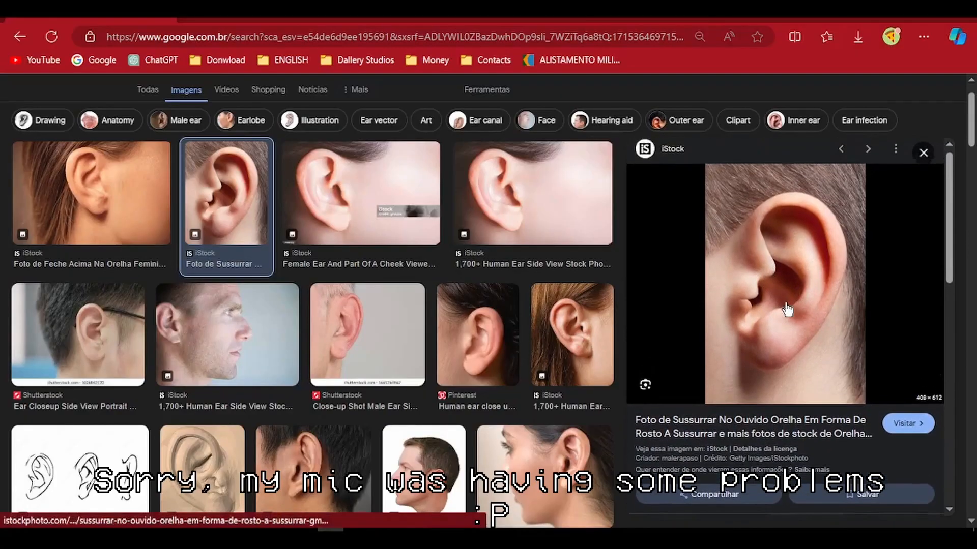
{"action": "left_click_drag", "start_coordinate": [787, 309], "coordinate": [560, 388]}
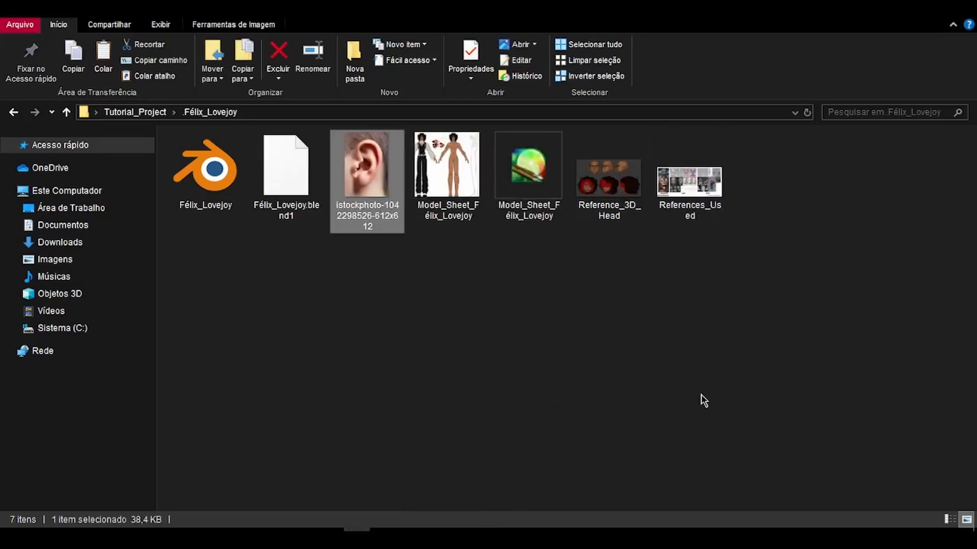
{"action": "key", "text": "F2"}
{"action": "type", "text": "Ear_Reference"}
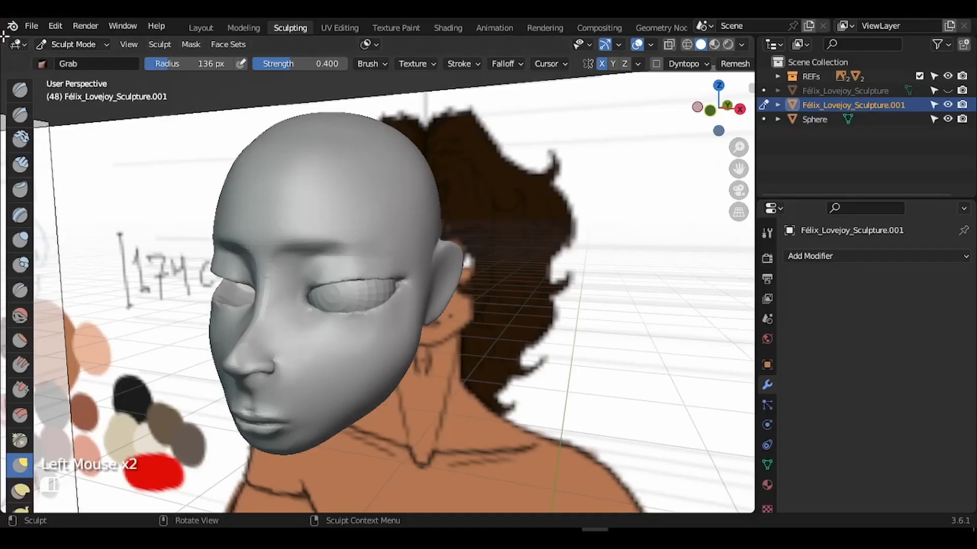
- Split off a narrow left Image Editor panel showing Ear_Reference.jpg fitted to view
{"action": "left_click_drag", "start_coordinate": [4, 36], "coordinate": [293, 49]}
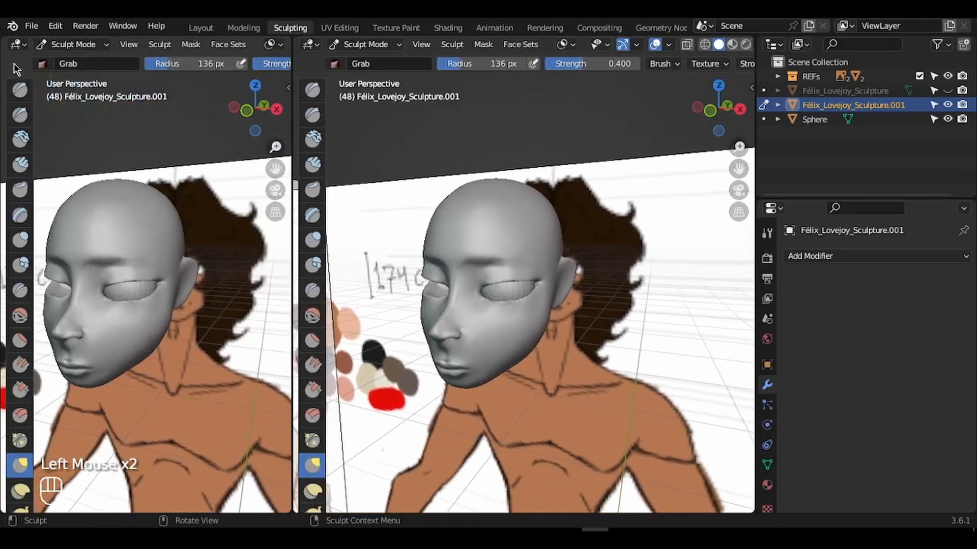
{"action": "left_click", "coordinate": [19, 45]}
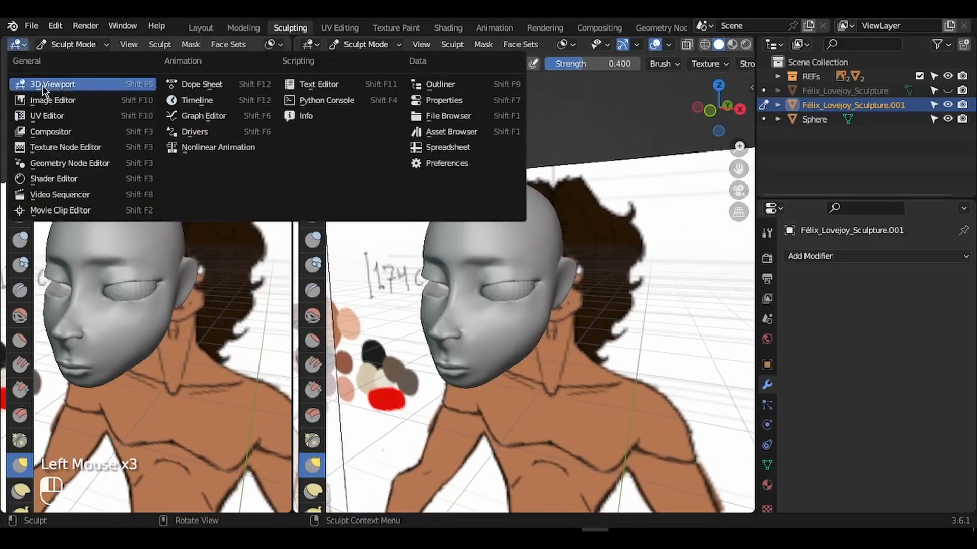
{"action": "left_click", "coordinate": [52, 102]}
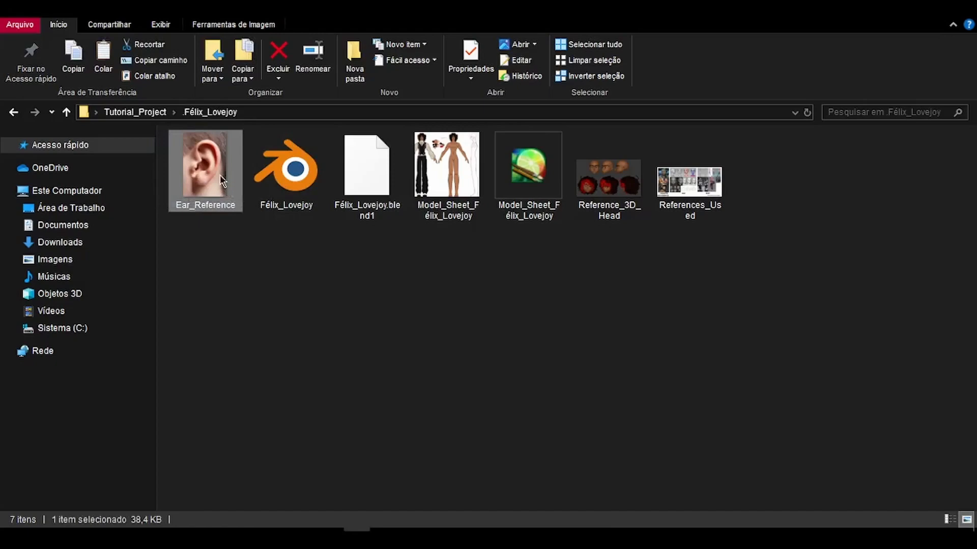
{"action": "left_click_drag", "start_coordinate": [222, 181], "coordinate": [508, 529]}
{"action": "left_click_drag", "start_coordinate": [61, 262], "coordinate": [77, 219]}
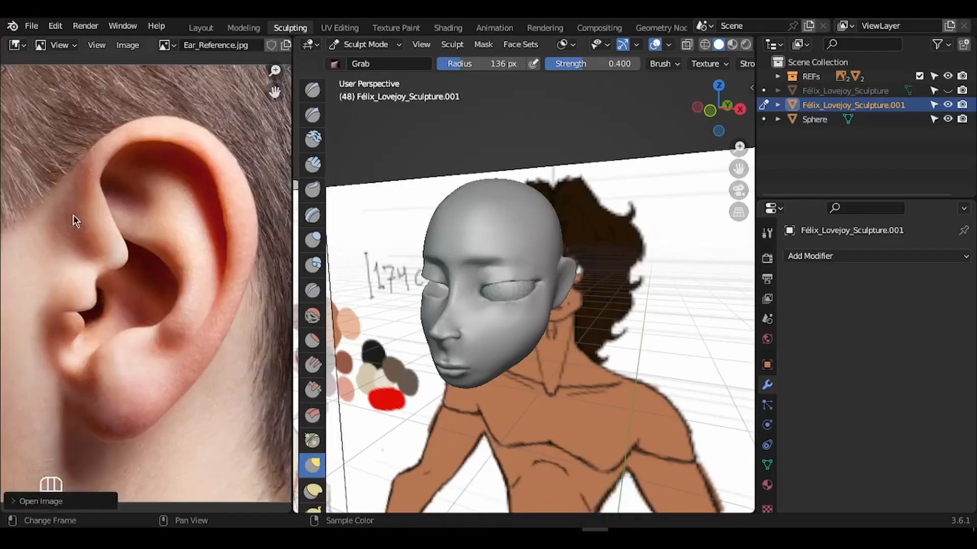
{"action": "scroll", "coordinate": [284, 180], "scroll_direction": "down", "scroll_amount": 1}
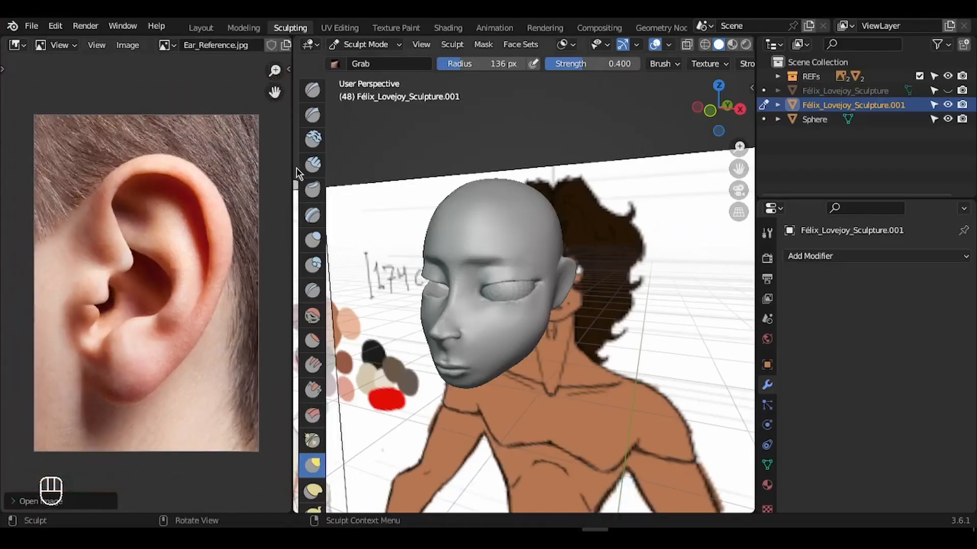
{"action": "left_click_drag", "start_coordinate": [290, 167], "coordinate": [186, 188]}
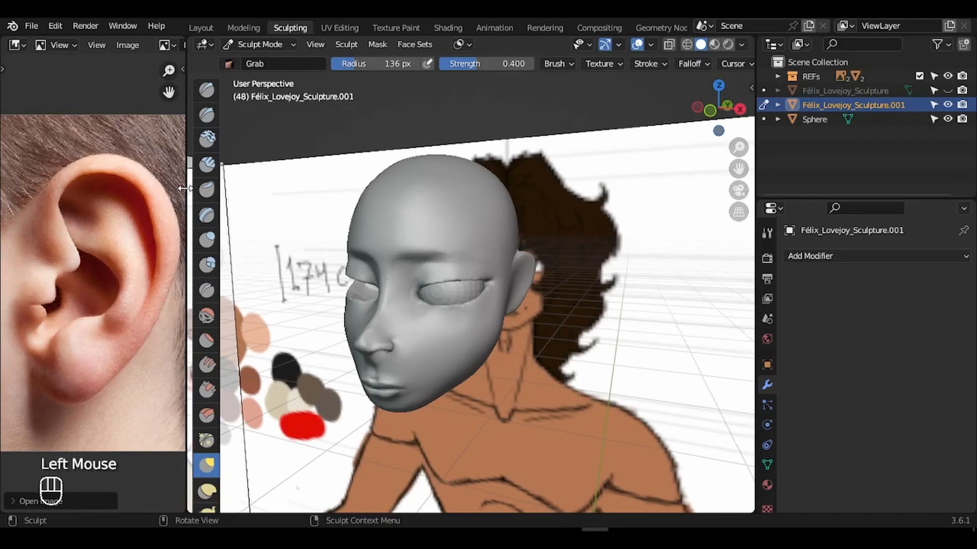
- Zoom to a straight side view of the ear and save the file
{"action": "mouse_move", "coordinate": [741, 153]}
{"action": "left_mouse_down"}
{"action": "mouse_move", "coordinate": [727, 107]}
{"action": "mouse_move", "coordinate": [674, 121]}
{"action": "mouse_move", "coordinate": [735, 169]}
{"action": "mouse_move", "coordinate": [712, 133]}
{"action": "left_mouse_up"}
{"action": "left_click", "coordinate": [736, 109]}
{"action": "key", "text": "ctrl+s"}
- With a 61 px Crease brush at 1.000 strength, carve the ear's outer rim and inner folds
{"action": "left_click", "coordinate": [207, 290]}
{"action": "key", "text": "f"}
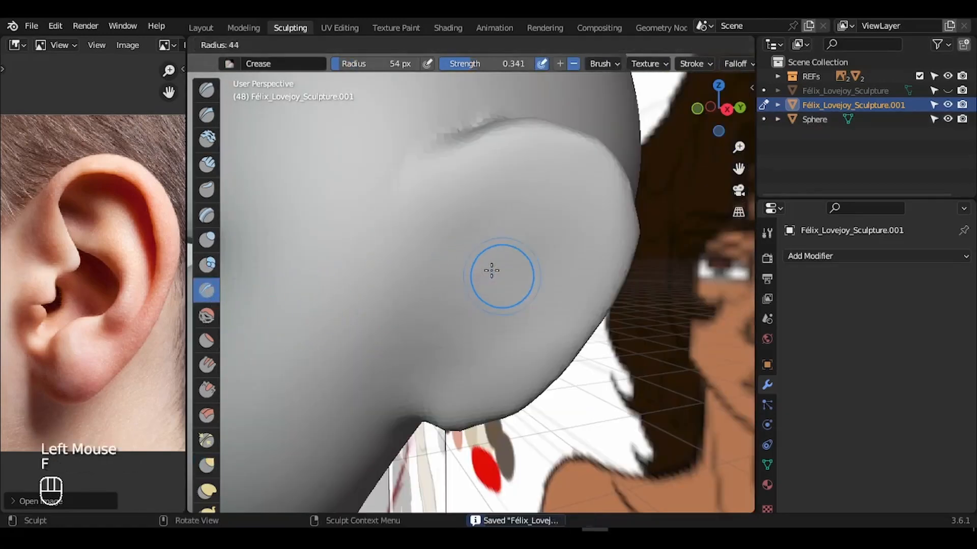
{"action": "left_click_drag", "start_coordinate": [509, 66], "coordinate": [514, 68]}
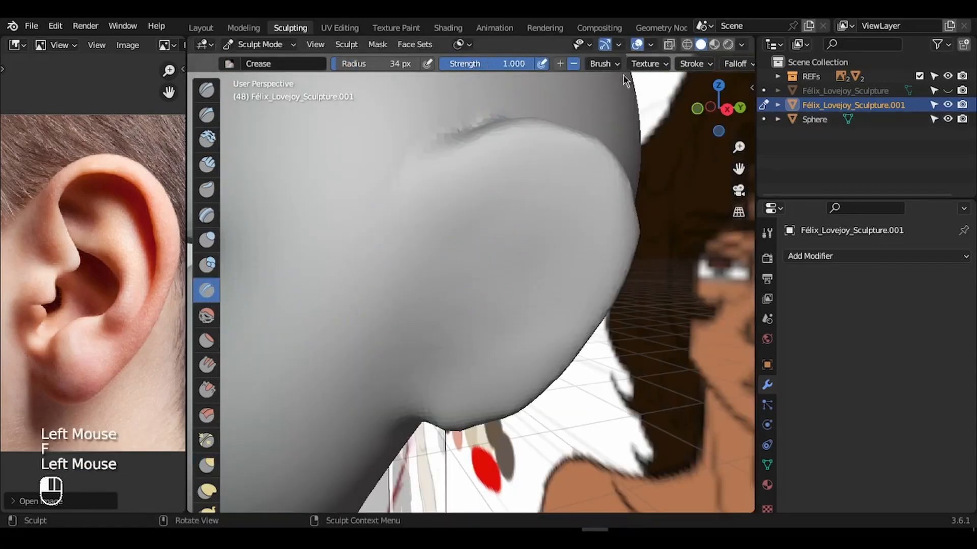
{"action": "key", "text": "f"}
{"action": "left_click", "coordinate": [575, 219]}
{"action": "mouse_move", "coordinate": [575, 219]}
{"action": "left_mouse_down"}
{"action": "mouse_move", "coordinate": [508, 200]}
{"action": "mouse_move", "coordinate": [466, 262]}
{"action": "mouse_move", "coordinate": [551, 218]}
{"action": "mouse_move", "coordinate": [496, 254]}
{"action": "mouse_move", "coordinate": [529, 220]}
{"action": "mouse_move", "coordinate": [475, 301]}
{"action": "mouse_move", "coordinate": [544, 280]}
{"action": "mouse_move", "coordinate": [514, 305]}
{"action": "mouse_move", "coordinate": [503, 270]}
{"action": "mouse_move", "coordinate": [422, 335]}
{"action": "mouse_move", "coordinate": [437, 348]}
{"action": "left_mouse_up"}
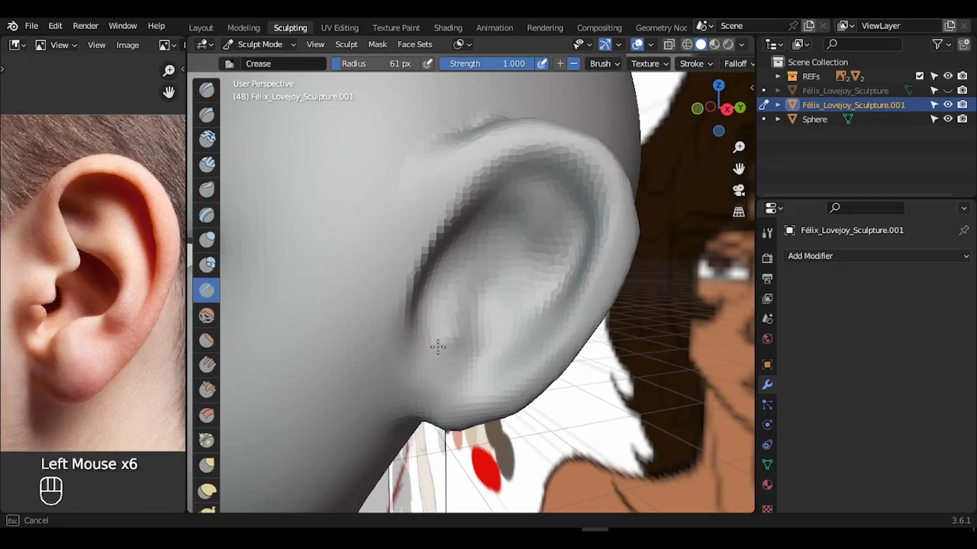
{"action": "left_click_drag", "start_coordinate": [437, 348], "coordinate": [486, 239]}
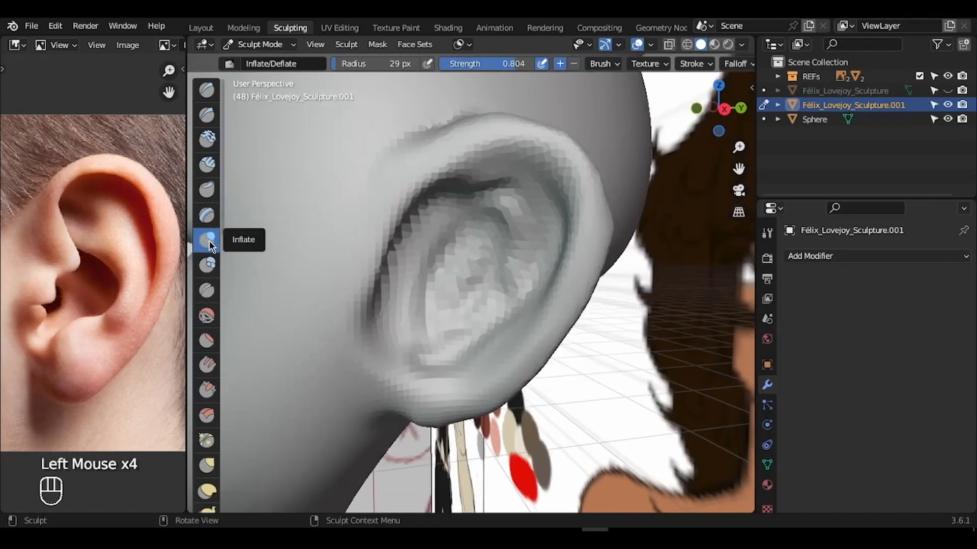
- Inflate the lower ear and the ridge near the tragus with a 26–45 px brush
{"action": "key", "text": "f"}
{"action": "left_click", "coordinate": [397, 354]}
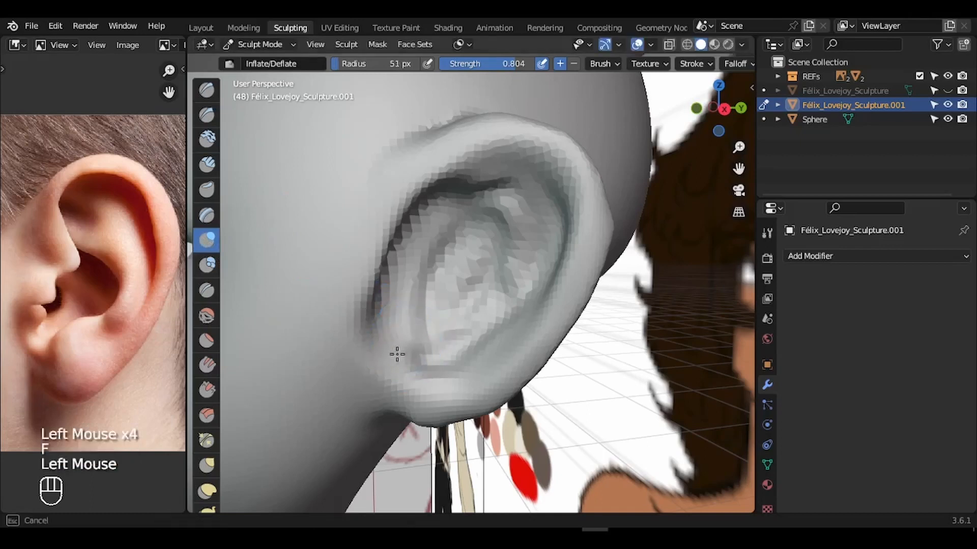
{"action": "key", "text": "f"}
{"action": "left_click", "coordinate": [405, 358]}
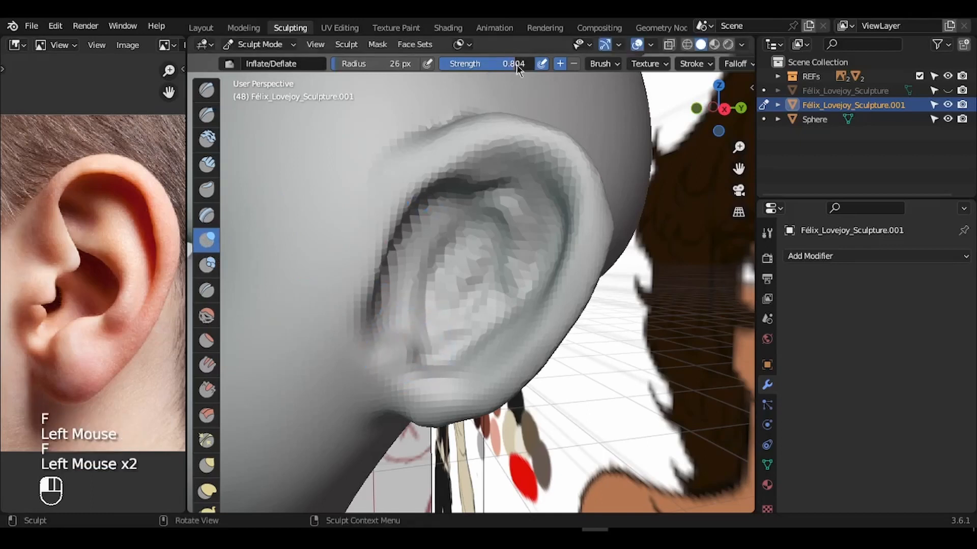
{"action": "mouse_move", "coordinate": [397, 300]}
{"action": "left_mouse_down"}
{"action": "mouse_move", "coordinate": [389, 354]}
{"action": "mouse_move", "coordinate": [404, 344]}
{"action": "mouse_move", "coordinate": [440, 389]}
{"action": "mouse_move", "coordinate": [456, 370]}
{"action": "mouse_move", "coordinate": [460, 377]}
{"action": "left_mouse_up"}
{"action": "key", "text": "f"}
{"action": "left_click", "coordinate": [421, 339]}
{"action": "key", "text": "ctrl+z"}
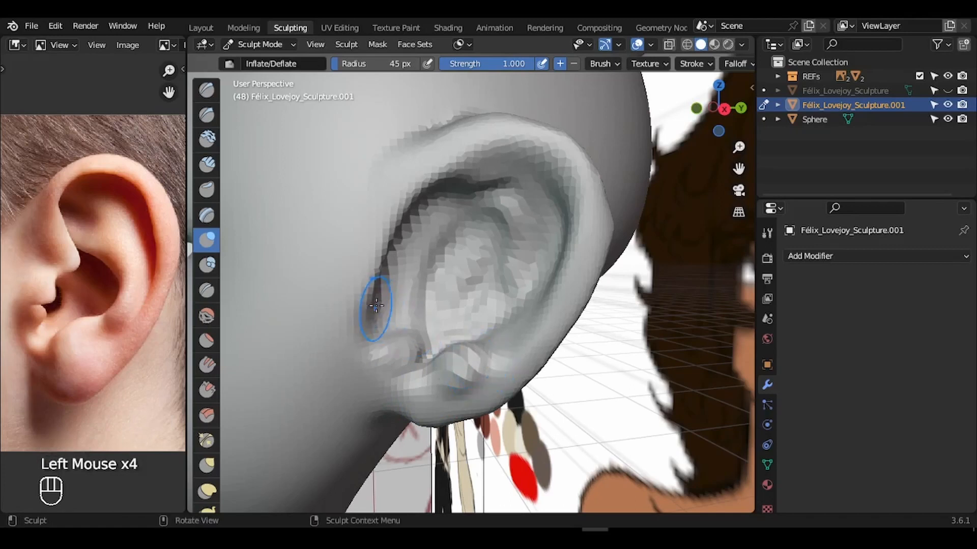
{"action": "left_click_drag", "start_coordinate": [377, 305], "coordinate": [388, 299]}
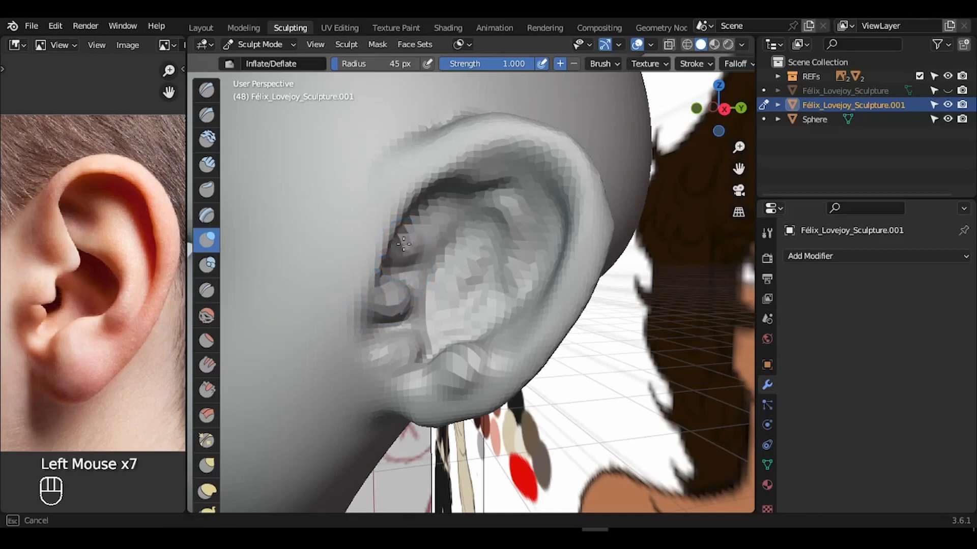
{"action": "mouse_move", "coordinate": [383, 247]}
{"action": "left_mouse_down"}
{"action": "mouse_move", "coordinate": [390, 262]}
{"action": "mouse_move", "coordinate": [410, 250]}
{"action": "mouse_move", "coordinate": [401, 250]}
{"action": "left_mouse_up"}
- Smooth the area around the tragus with a 22 px Smooth brush
{"action": "left_click", "coordinate": [207, 315]}
{"action": "key", "text": "g"}
{"action": "mouse_move", "coordinate": [381, 253]}
{"action": "left_mouse_down"}
{"action": "mouse_move", "coordinate": [410, 248]}
{"action": "mouse_move", "coordinate": [382, 255]}
{"action": "left_mouse_up"}
{"action": "key", "text": "ctrl+z"}
{"action": "key", "text": "ctrl+z"}
{"action": "left_click", "coordinate": [207, 315]}
{"action": "key", "text": "f"}
{"action": "left_click", "coordinate": [368, 285]}
{"action": "left_click_drag", "start_coordinate": [367, 291], "coordinate": [373, 316]}
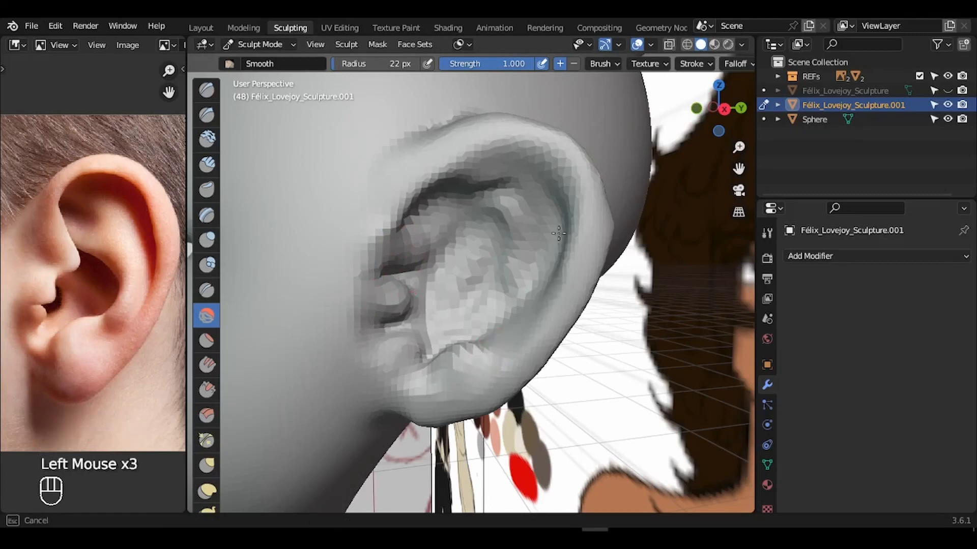
- Smooth the inside of the ear with a 47 px Smooth brush
{"action": "mouse_move", "coordinate": [559, 234]}
{"action": "left_mouse_down"}
{"action": "mouse_move", "coordinate": [497, 283]}
{"action": "mouse_move", "coordinate": [515, 249]}
{"action": "mouse_move", "coordinate": [498, 203]}
{"action": "mouse_move", "coordinate": [474, 195]}
{"action": "left_mouse_up"}
{"action": "key", "text": "f"}
{"action": "left_click", "coordinate": [533, 254]}
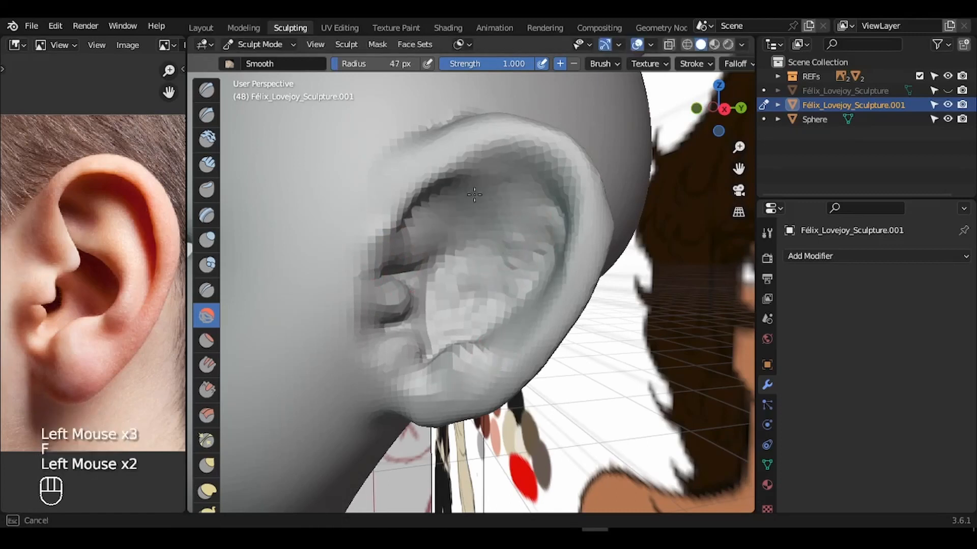
{"action": "left_click_drag", "start_coordinate": [541, 220], "coordinate": [504, 263]}
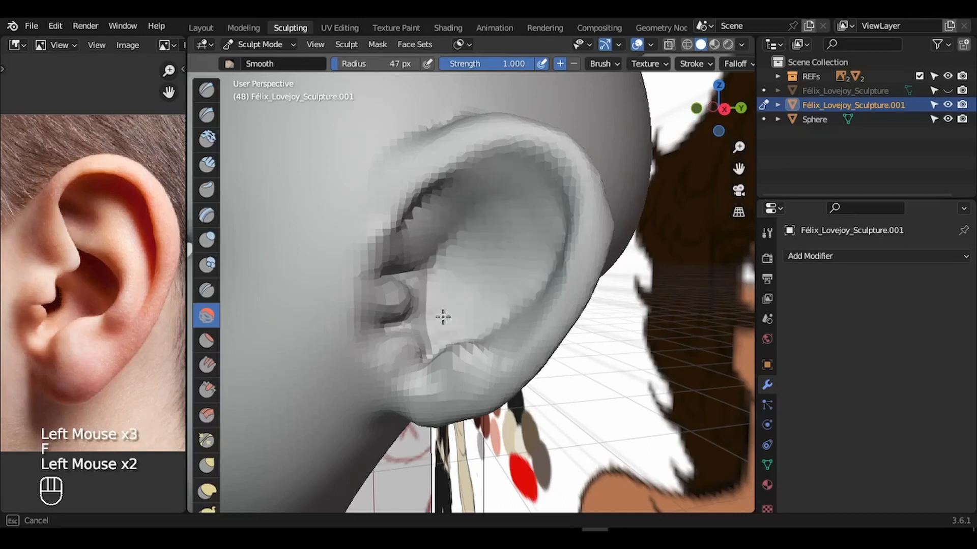
{"action": "left_click_drag", "start_coordinate": [482, 225], "coordinate": [516, 204]}
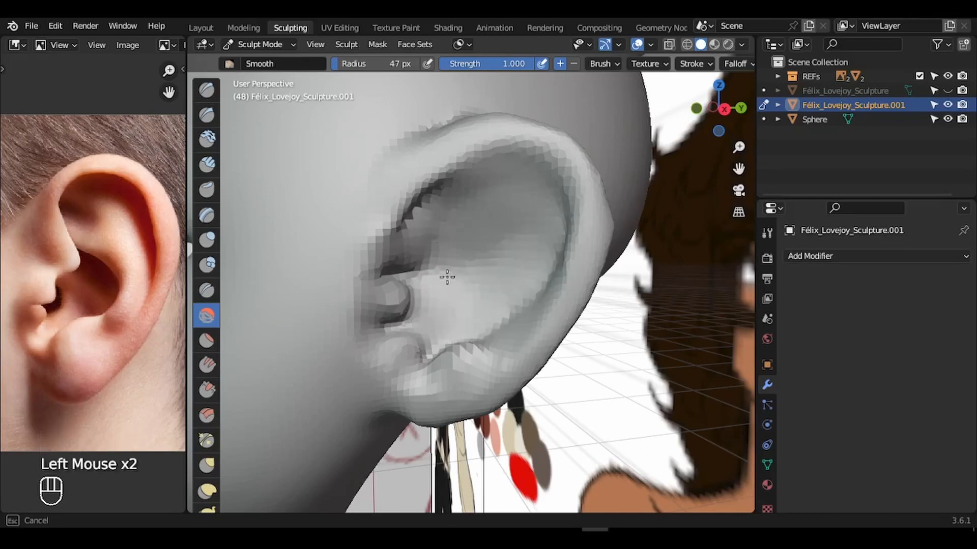
{"action": "left_click_drag", "start_coordinate": [447, 277], "coordinate": [392, 278]}
- Pull the inner ear mesh to the right with a 66 px Grab brush
{"action": "key", "text": "g"}
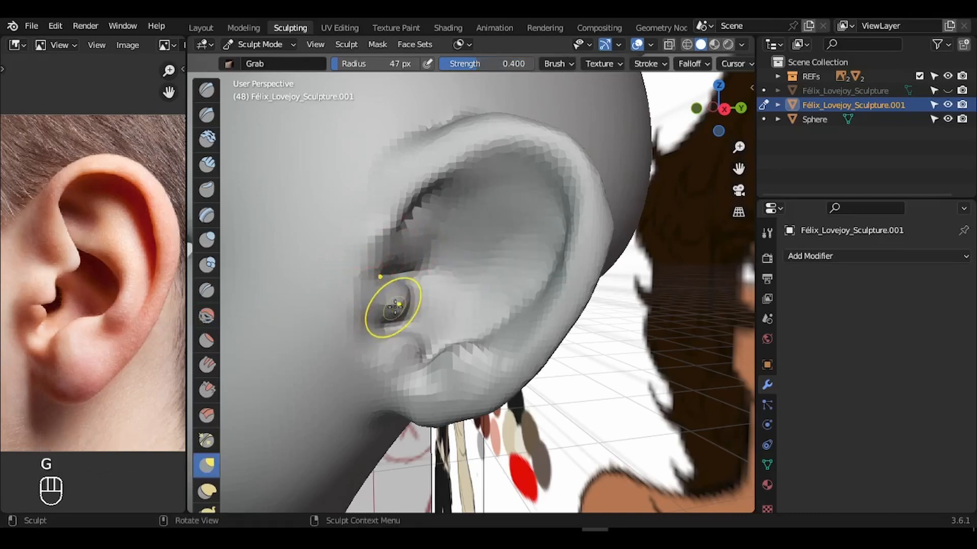
{"action": "key", "text": "f"}
{"action": "left_click", "coordinate": [404, 248]}
{"action": "left_click_drag", "start_coordinate": [401, 246], "coordinate": [423, 253]}
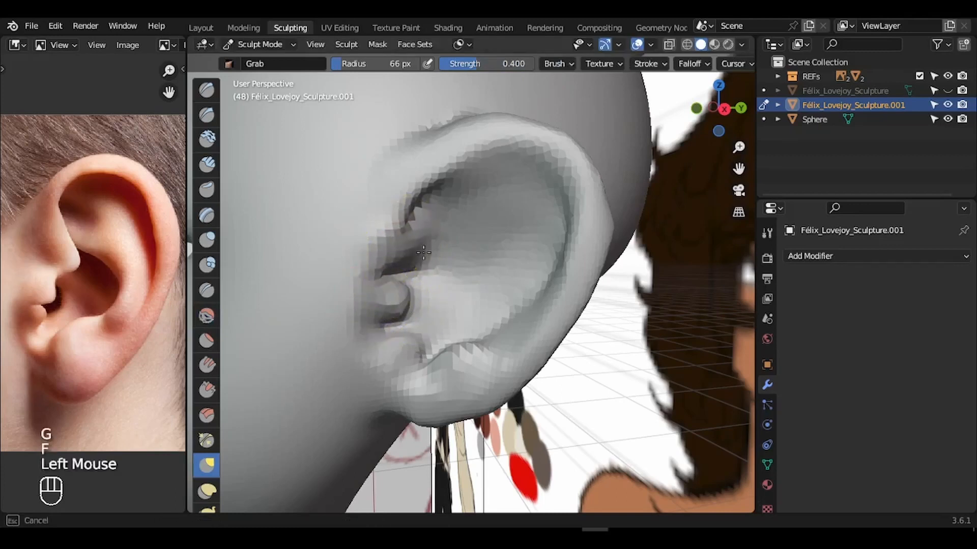
{"action": "left_click_drag", "start_coordinate": [458, 280], "coordinate": [459, 279]}
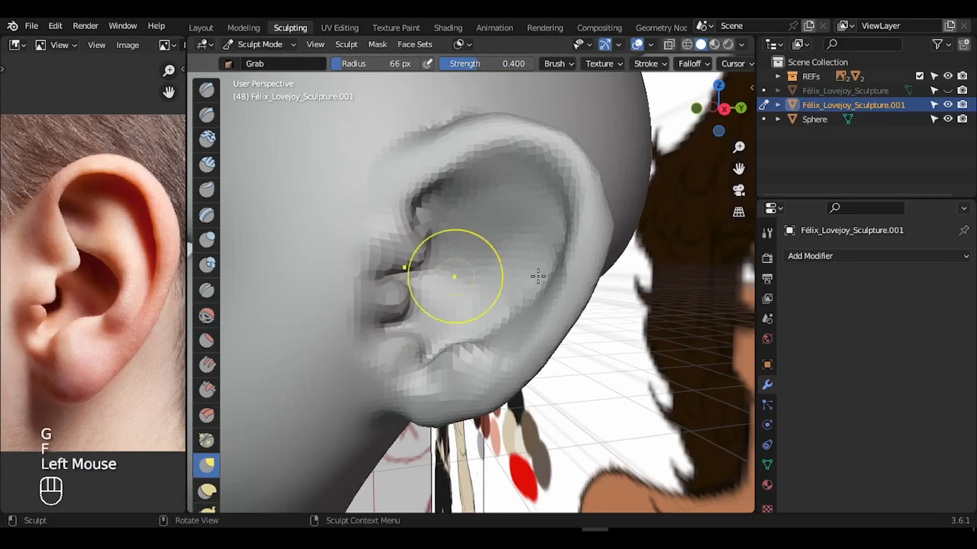
- With a 107 px Grab brush, pull the earlobe edge inward and reshape the crease above it
{"action": "key", "text": "f"}
{"action": "left_click", "coordinate": [549, 371]}
{"action": "mouse_move", "coordinate": [519, 374]}
{"action": "left_mouse_down"}
{"action": "mouse_move", "coordinate": [509, 363]}
{"action": "mouse_move", "coordinate": [509, 380]}
{"action": "left_mouse_up"}
{"action": "left_click_drag", "start_coordinate": [492, 403], "coordinate": [482, 391]}
{"action": "mouse_move", "coordinate": [488, 408]}
{"action": "left_mouse_down"}
{"action": "mouse_move", "coordinate": [477, 401]}
{"action": "mouse_move", "coordinate": [456, 423]}
{"action": "mouse_move", "coordinate": [469, 410]}
{"action": "mouse_move", "coordinate": [457, 406]}
{"action": "left_mouse_up"}
{"action": "mouse_move", "coordinate": [422, 368]}
{"action": "left_mouse_down"}
{"action": "mouse_move", "coordinate": [420, 354]}
{"action": "mouse_move", "coordinate": [391, 350]}
{"action": "left_mouse_up"}
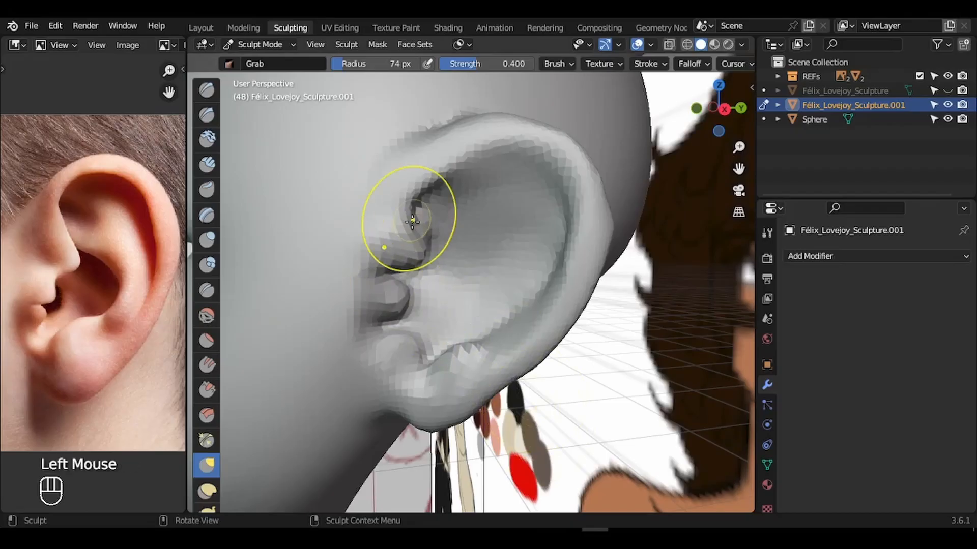
{"action": "left_click_drag", "start_coordinate": [718, 107], "coordinate": [737, 122]}
- Refine the ear outline with a 144 px Smooth brush and zoom out to the whole head
{"action": "key", "text": "f"}
{"action": "left_click", "coordinate": [610, 223]}
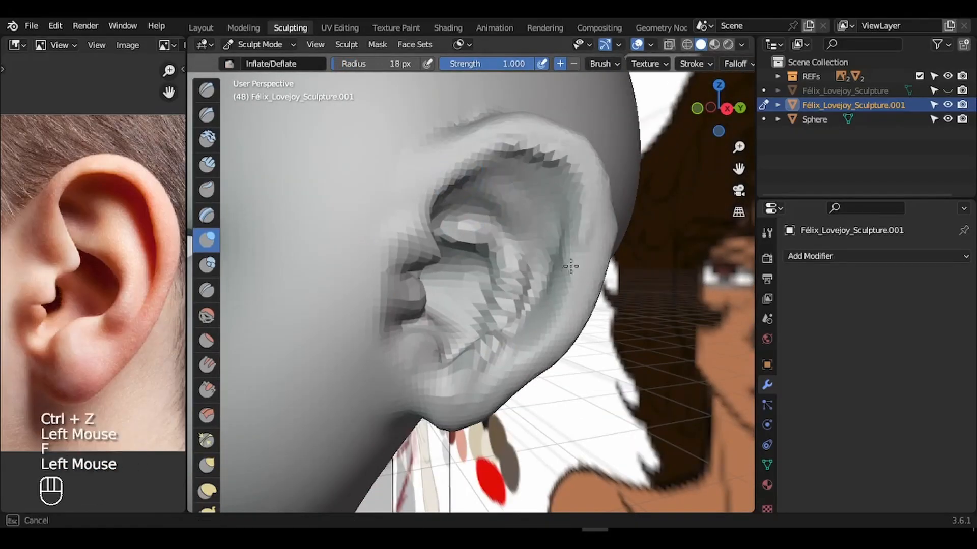
{"action": "left_click_drag", "start_coordinate": [563, 261], "coordinate": [559, 275]}
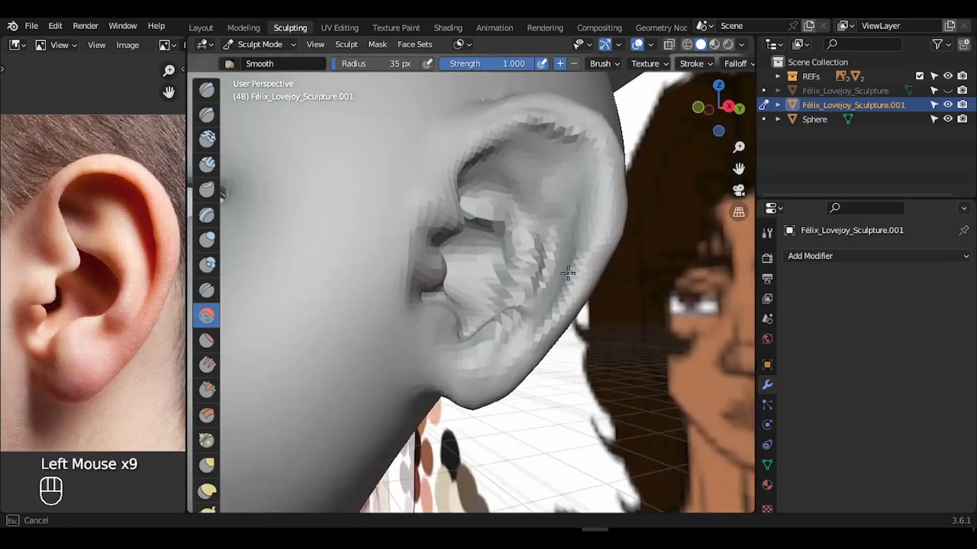
{"action": "left_click", "coordinate": [207, 239]}
{"action": "left_click", "coordinate": [209, 318]}
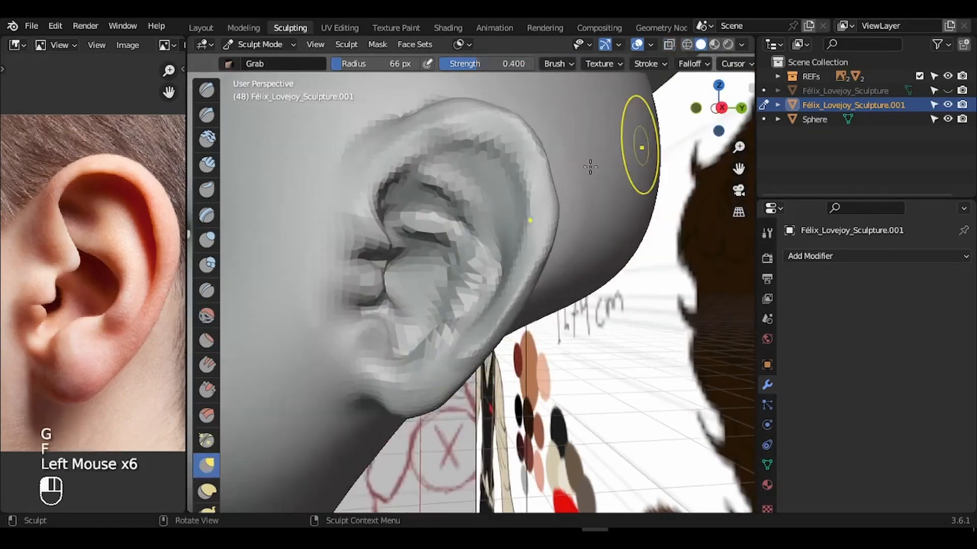
{"action": "left_click_drag", "start_coordinate": [639, 142], "coordinate": [481, 153]}
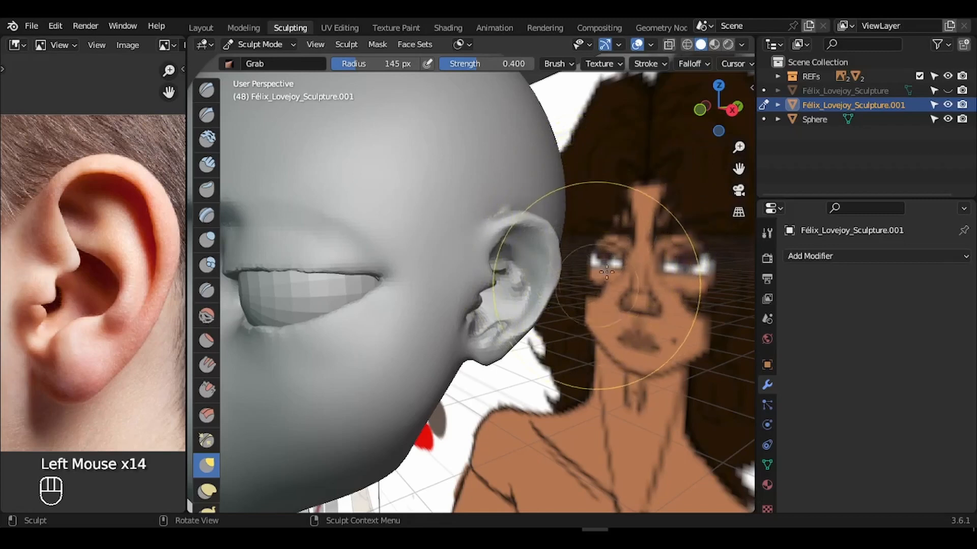
{"action": "left_click_drag", "start_coordinate": [738, 147], "coordinate": [736, 193]}
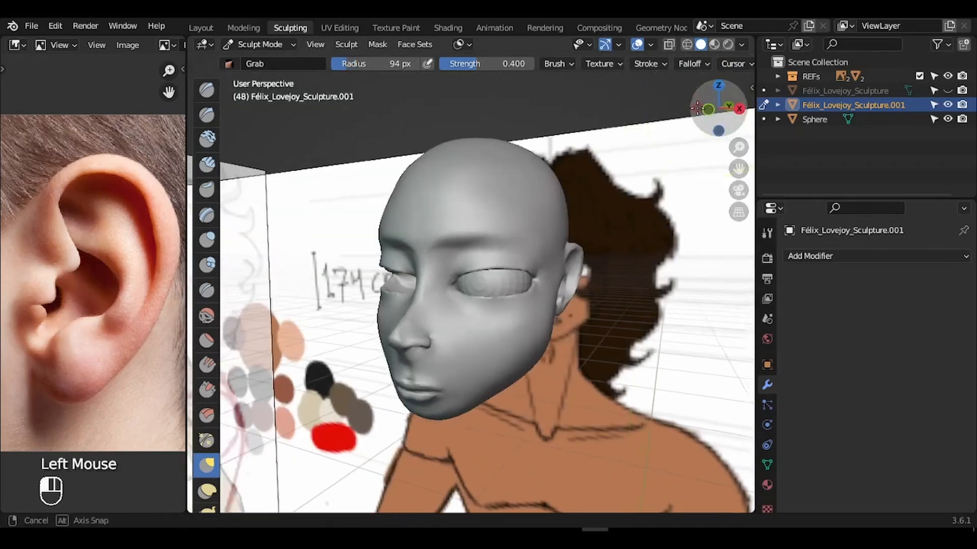
{"action": "mouse_move", "coordinate": [718, 110]}
{"action": "left_mouse_down"}
{"action": "mouse_move", "coordinate": [657, 100]}
{"action": "mouse_move", "coordinate": [727, 96]}
{"action": "left_mouse_up"}
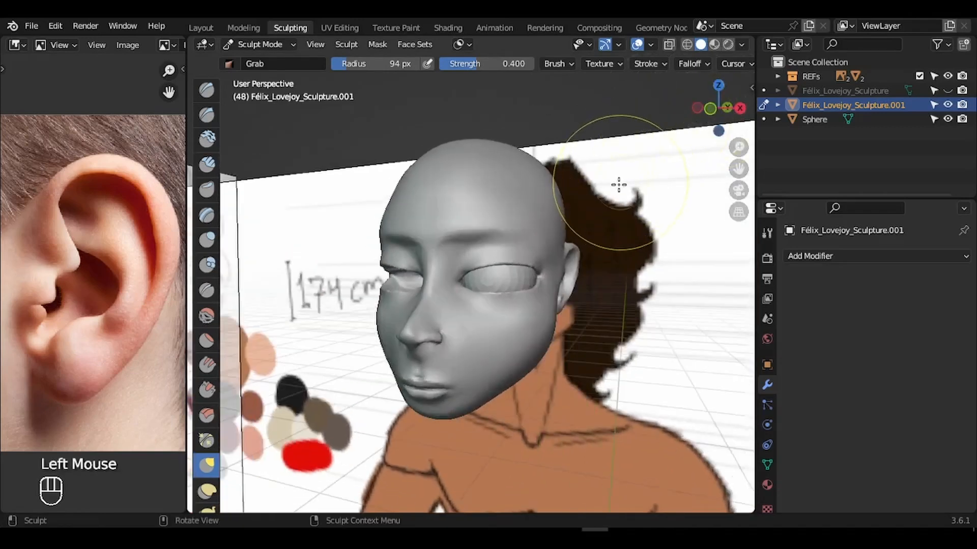
{"action": "double_click", "coordinate": [585, 179]}
- In Object Mode, give the eyeball sphere a Mirror modifier using the head as Mirror Object
{"action": "key", "text": "ctrl+Tab"}
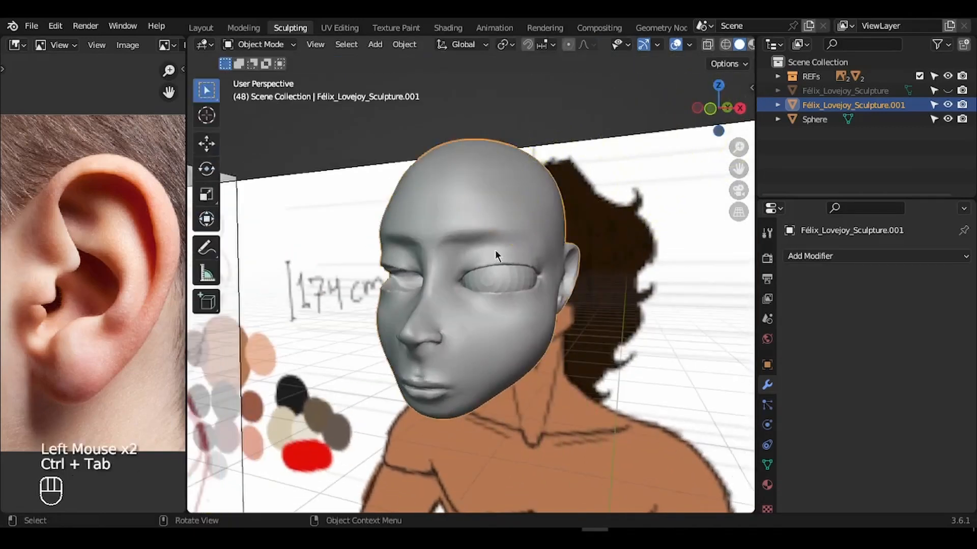
{"action": "left_click", "coordinate": [529, 259]}
{"action": "left_click", "coordinate": [529, 259]}
{"action": "left_click_drag", "start_coordinate": [734, 147], "coordinate": [739, 112]}
{"action": "left_click", "coordinate": [808, 255]}
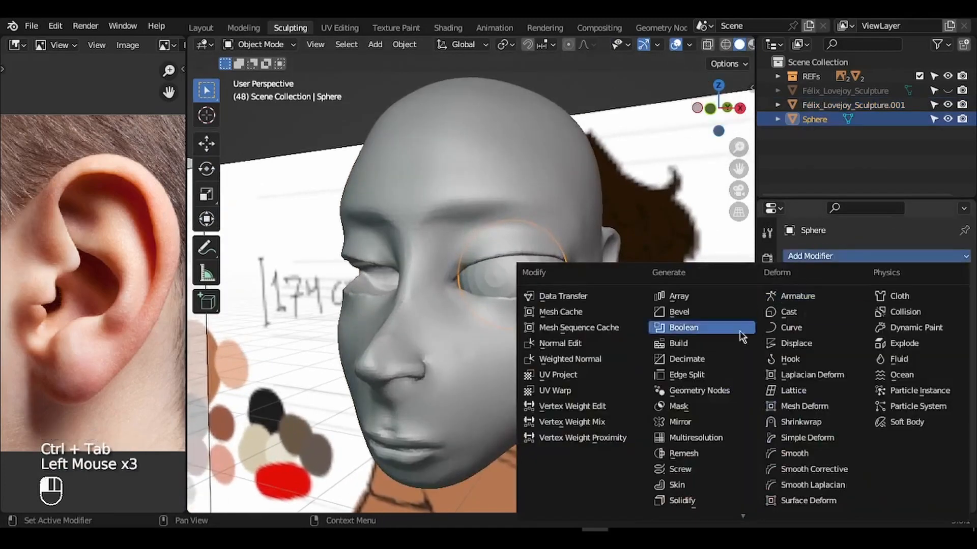
{"action": "left_click", "coordinate": [699, 424]}
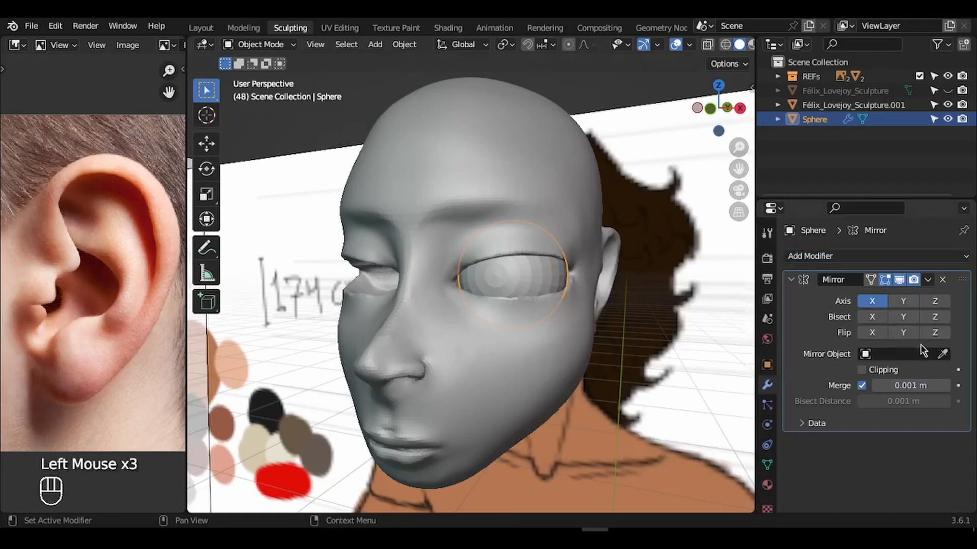
{"action": "left_click", "coordinate": [585, 203]}
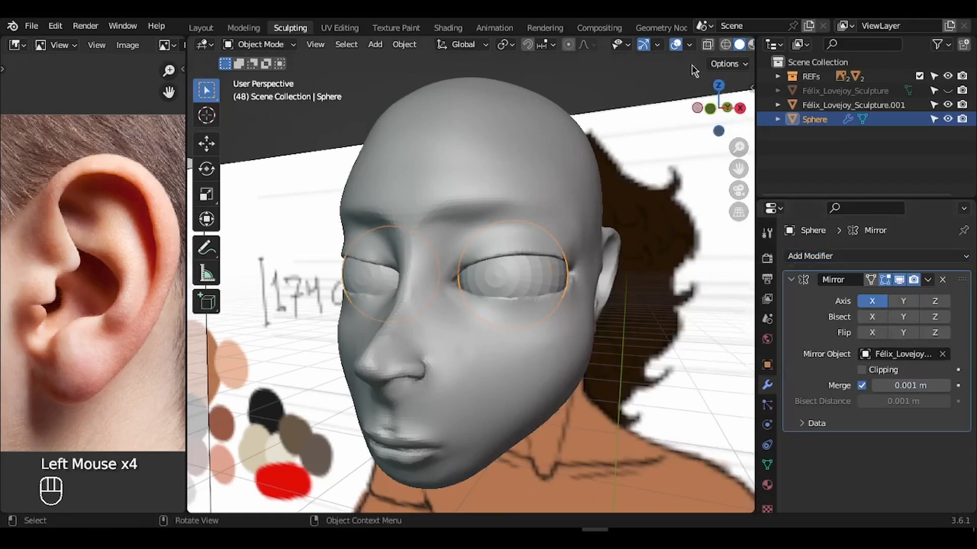
- Hide the reference images and grid, and frame the whole head in view
{"action": "left_click", "coordinate": [675, 46]}
{"action": "left_click_drag", "start_coordinate": [730, 119], "coordinate": [788, 131]}
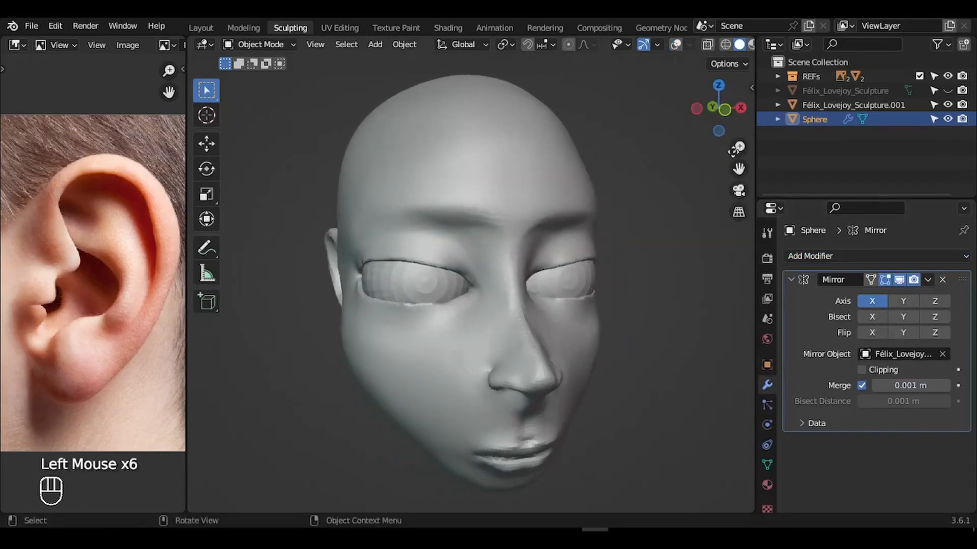
{"action": "left_click_drag", "start_coordinate": [734, 149], "coordinate": [725, 229]}
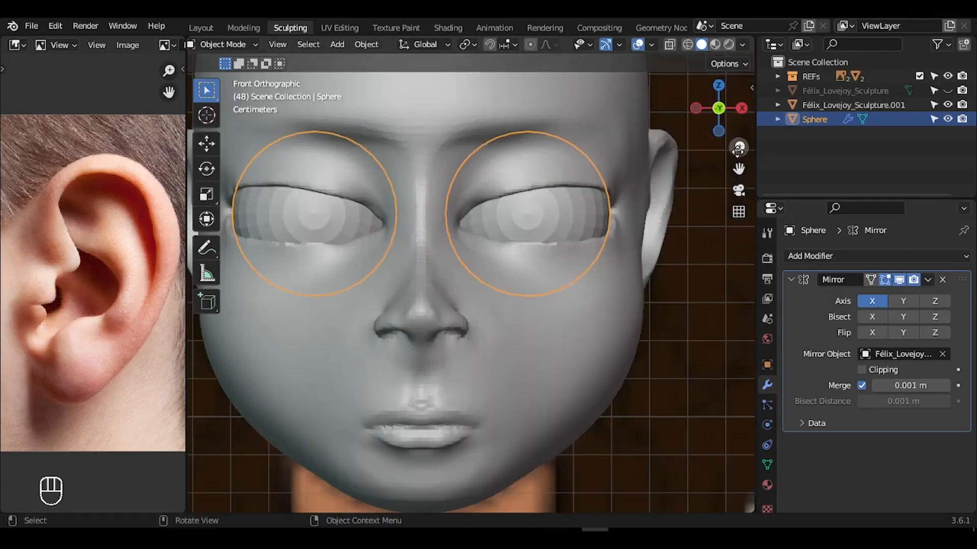
{"action": "left_click_drag", "start_coordinate": [738, 148], "coordinate": [746, 204]}
{"action": "left_click_drag", "start_coordinate": [736, 168], "coordinate": [820, 329]}
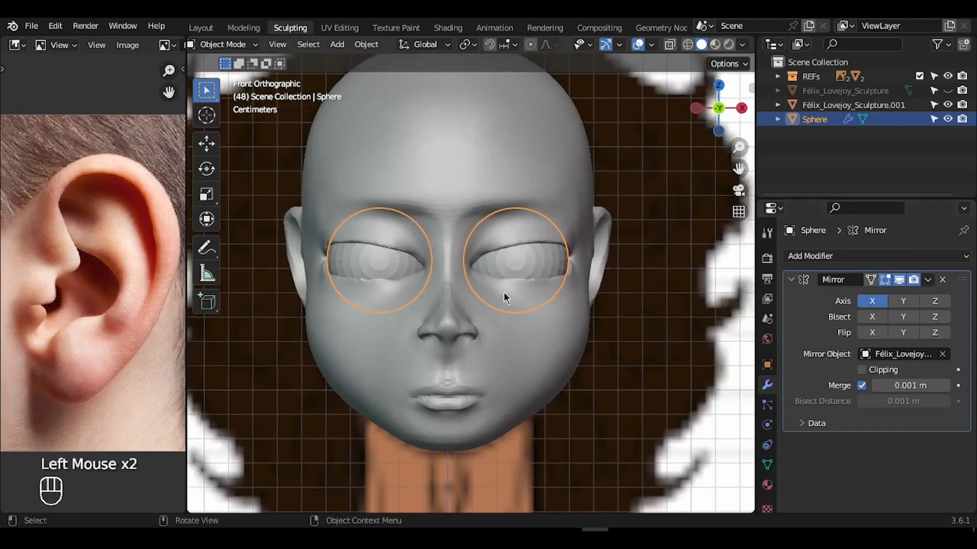
- Scale the eyeball mesh slightly smaller in Edit Mode, then return to Object Mode and select the head
{"action": "key", "text": "Tab"}
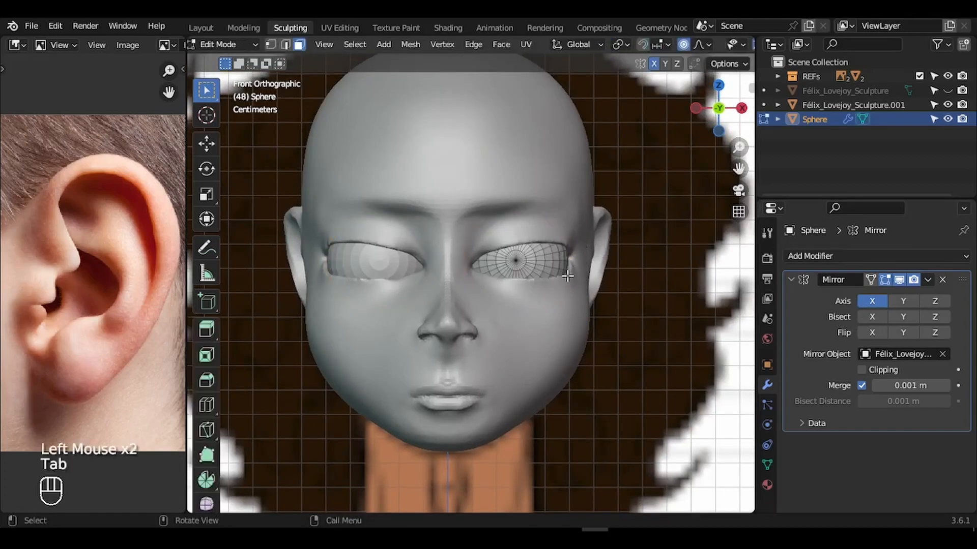
{"action": "key", "text": "s"}
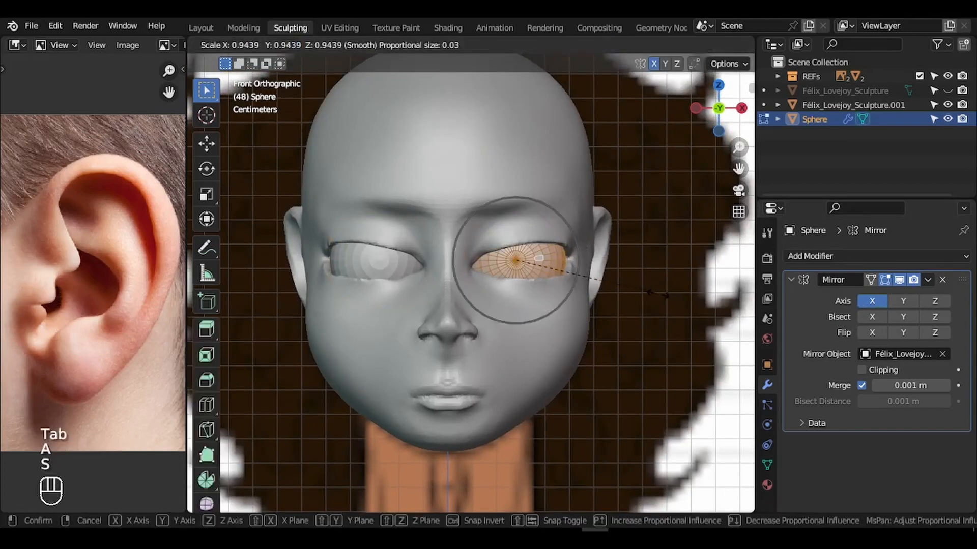
{"action": "key", "text": "Escape"}
{"action": "key", "text": "s"}
{"action": "left_click", "coordinate": [651, 301]}
{"action": "key", "text": "Tab"}
{"action": "left_click", "coordinate": [563, 313]}
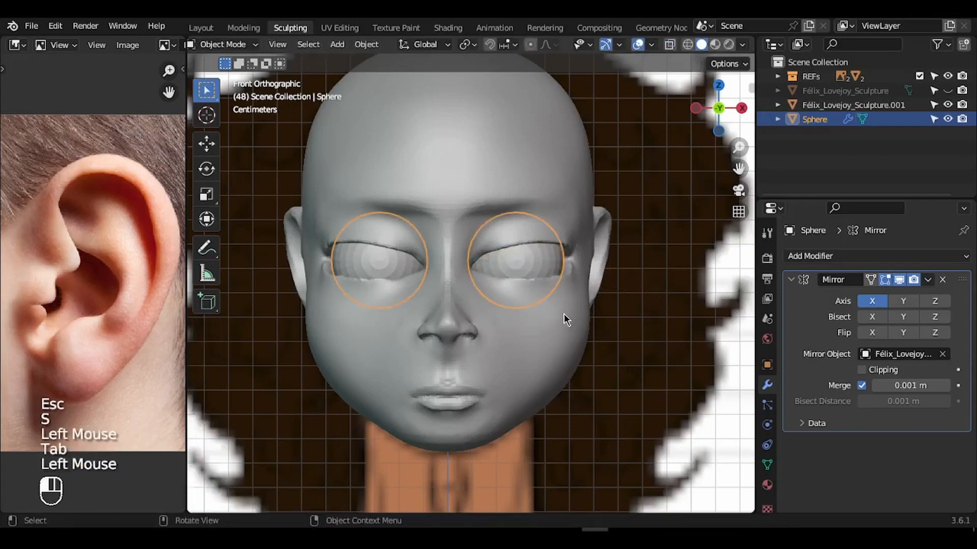
{"action": "mouse_move", "coordinate": [712, 110]}
{"action": "left_mouse_down"}
{"action": "mouse_move", "coordinate": [659, 95]}
{"action": "mouse_move", "coordinate": [696, 112]}
{"action": "left_mouse_up"}
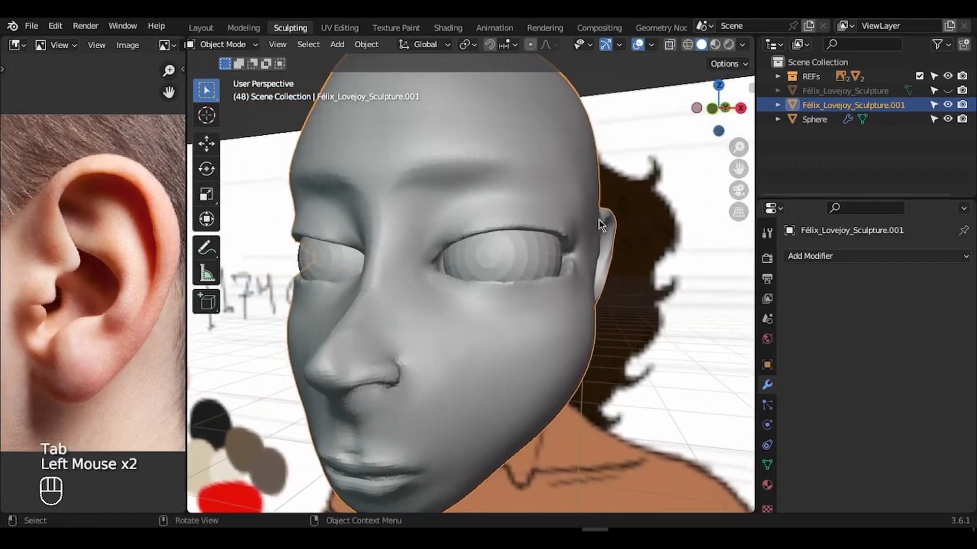
- Switch the head back into Sculpt Mode and frame the eye at a slightly lower angle
{"action": "key", "text": "ctrl+Tab"}
{"action": "left_click", "coordinate": [599, 336]}
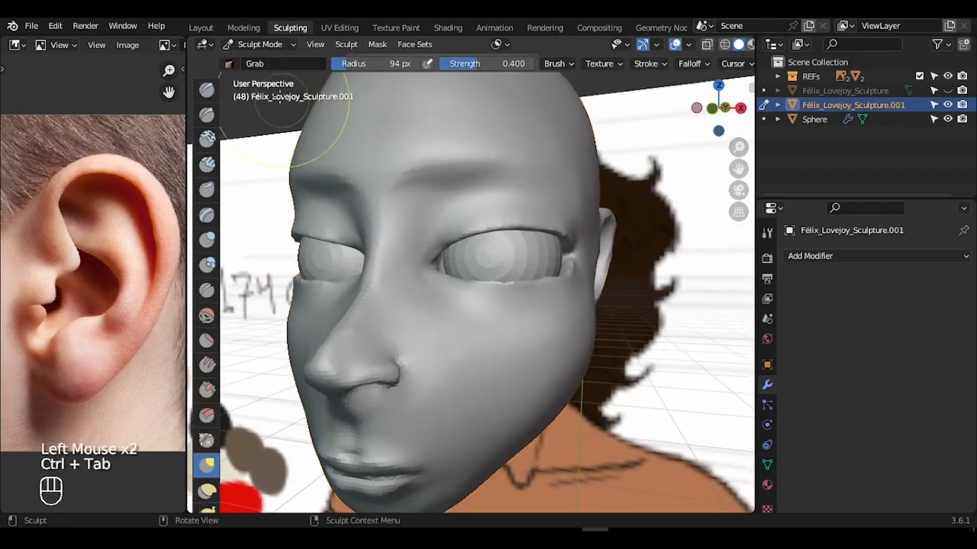
{"action": "mouse_move", "coordinate": [185, 40]}
{"action": "left_mouse_down"}
{"action": "mouse_move", "coordinate": [149, 52]}
{"action": "mouse_move", "coordinate": [147, 71]}
{"action": "left_mouse_up"}
{"action": "mouse_move", "coordinate": [742, 154]}
{"action": "left_mouse_down"}
{"action": "mouse_move", "coordinate": [738, 171]}
{"action": "mouse_move", "coordinate": [753, 138]}
{"action": "mouse_move", "coordinate": [747, 143]}
{"action": "left_mouse_up"}
{"action": "left_click", "coordinate": [711, 114]}
{"action": "mouse_move", "coordinate": [710, 114]}
{"action": "left_mouse_down"}
{"action": "mouse_move", "coordinate": [684, 113]}
{"action": "mouse_move", "coordinate": [710, 105]}
{"action": "left_mouse_up"}
- Set the Grab brush radius to 123 px and pull the outer eye corner and upper lid
{"action": "key", "text": "f"}
{"action": "left_click", "coordinate": [532, 199]}
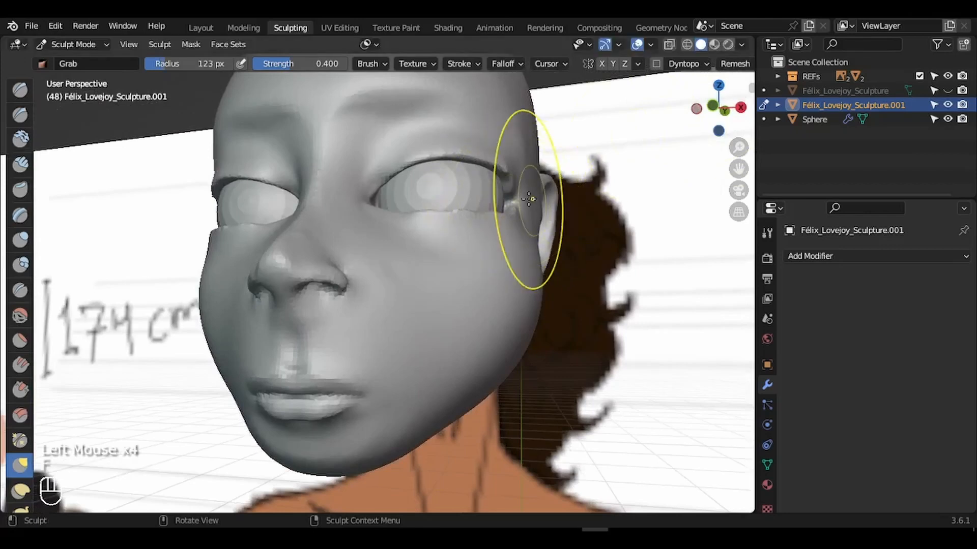
{"action": "left_click_drag", "start_coordinate": [510, 169], "coordinate": [505, 174]}
{"action": "left_click_drag", "start_coordinate": [502, 176], "coordinate": [509, 229]}
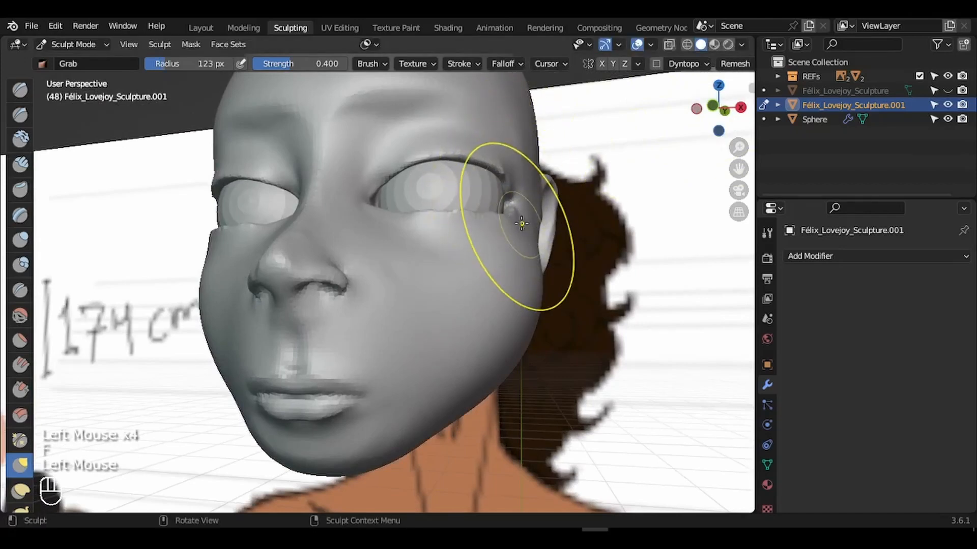
{"action": "middle_click_drag", "start_coordinate": [508, 229], "coordinate": [297, 218]}
{"action": "left_click_drag", "start_coordinate": [296, 219], "coordinate": [305, 178]}
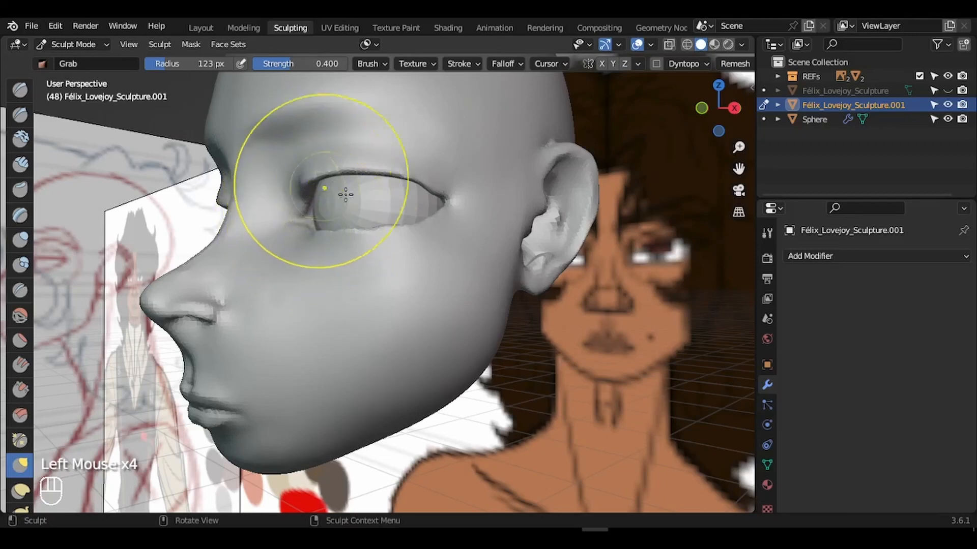
- In Object Mode, select the eyeball sphere and move it slightly along the Y axis
{"action": "key", "text": "Tab"}
{"action": "key", "text": "ctrl+Tab"}
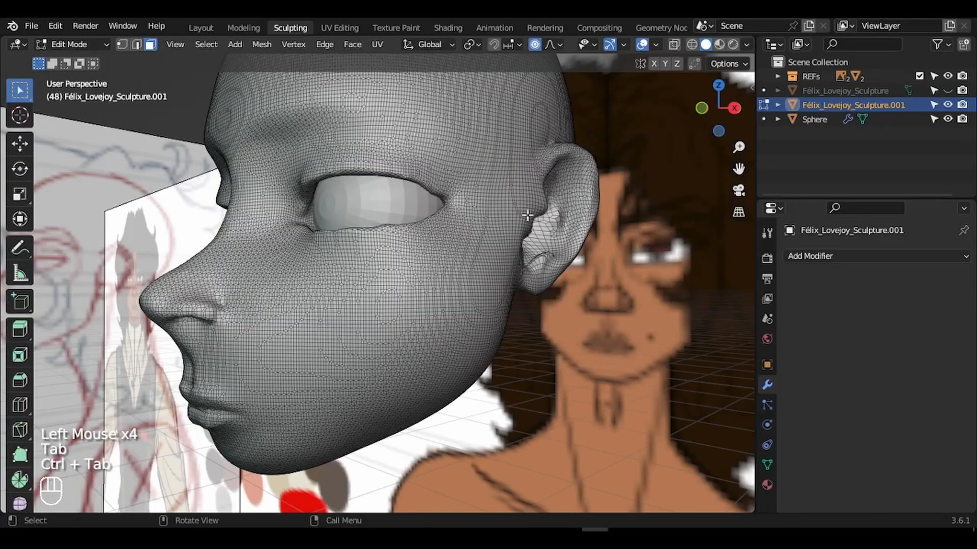
{"action": "key", "text": "ctrl+Tab"}
{"action": "left_click", "coordinate": [362, 222]}
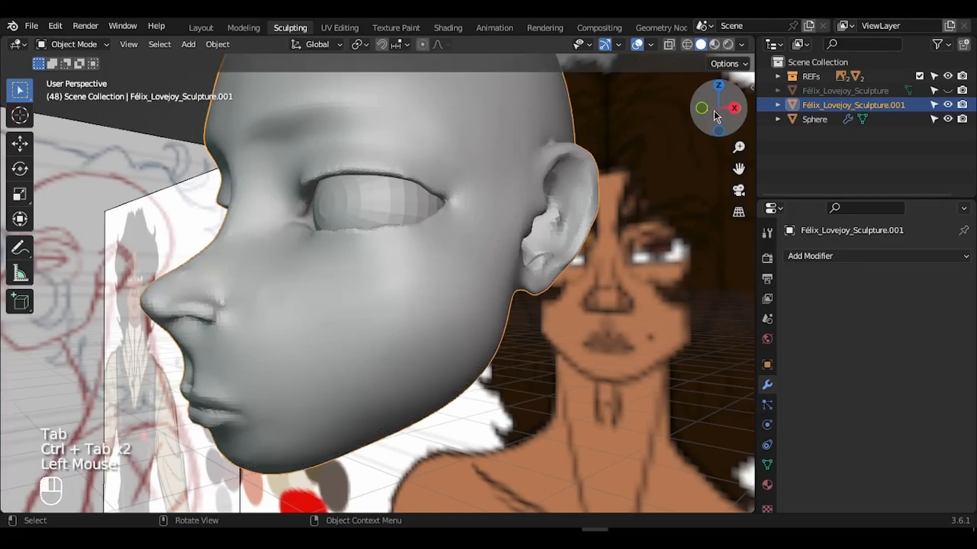
{"action": "left_click_drag", "start_coordinate": [716, 116], "coordinate": [707, 120]}
{"action": "left_click", "coordinate": [416, 224]}
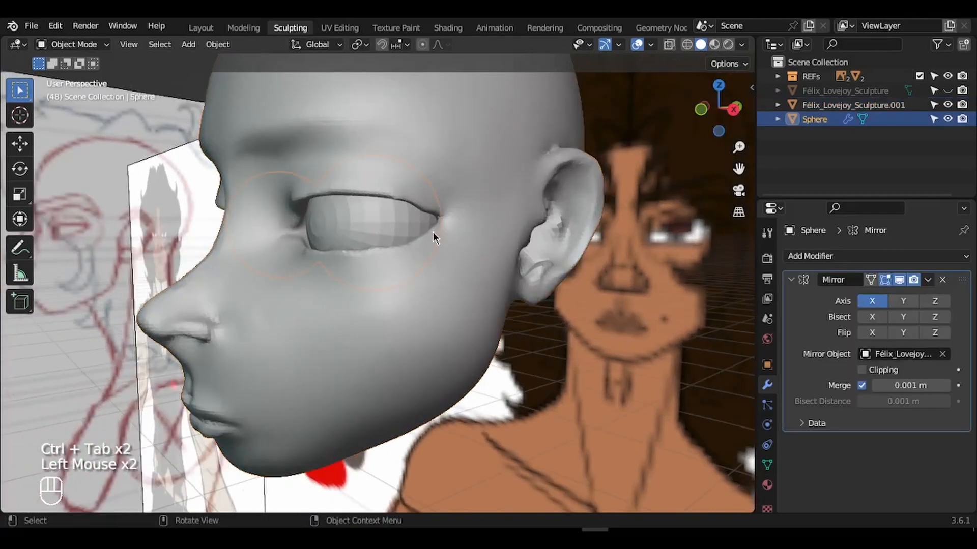
{"action": "key", "text": "g"}
{"action": "key", "text": "y"}
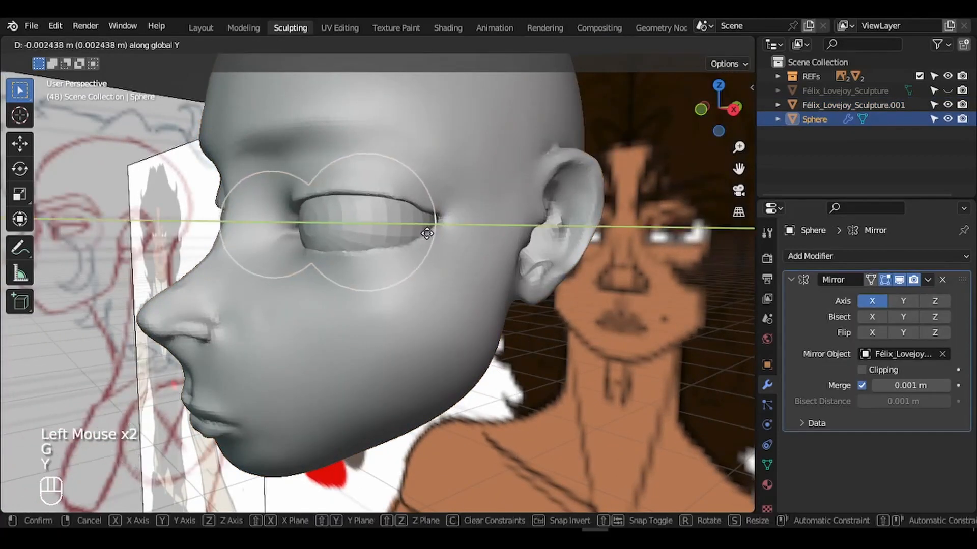
{"action": "left_click", "coordinate": [429, 235]}
- In Edit Mode, move the eyeball's vertices and scale them up slightly to fit the lids
{"action": "left_click_drag", "start_coordinate": [705, 108], "coordinate": [761, 100]}
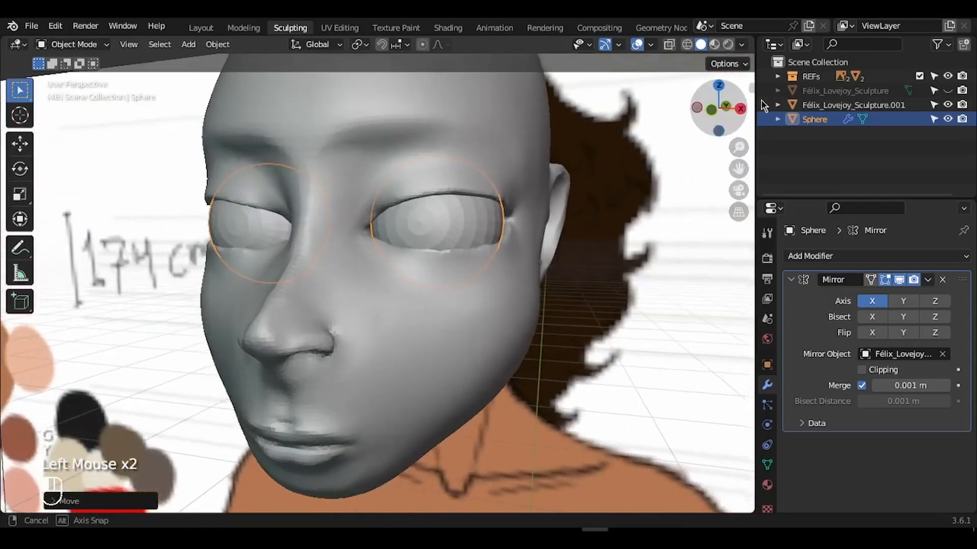
{"action": "key", "text": "Tab"}
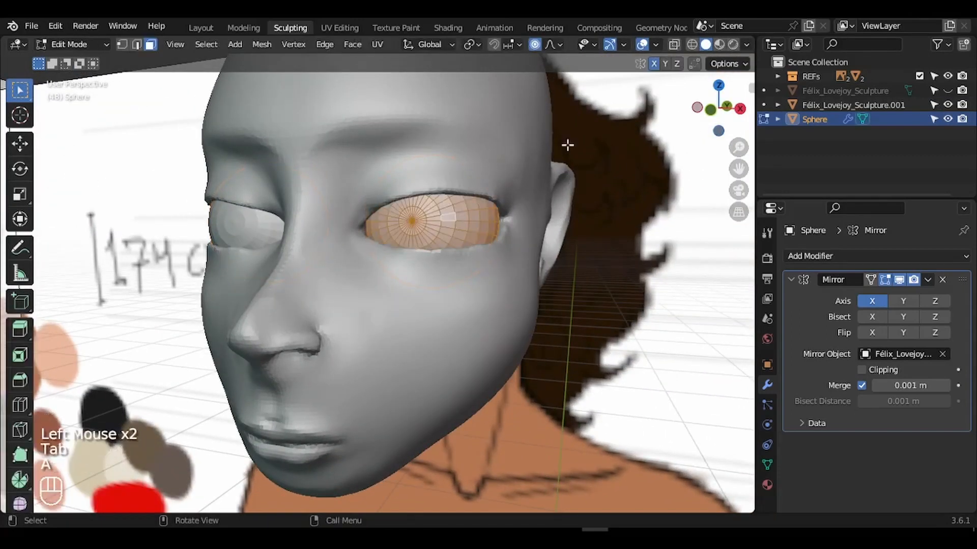
{"action": "left_click", "coordinate": [538, 45]}
{"action": "key", "text": "g"}
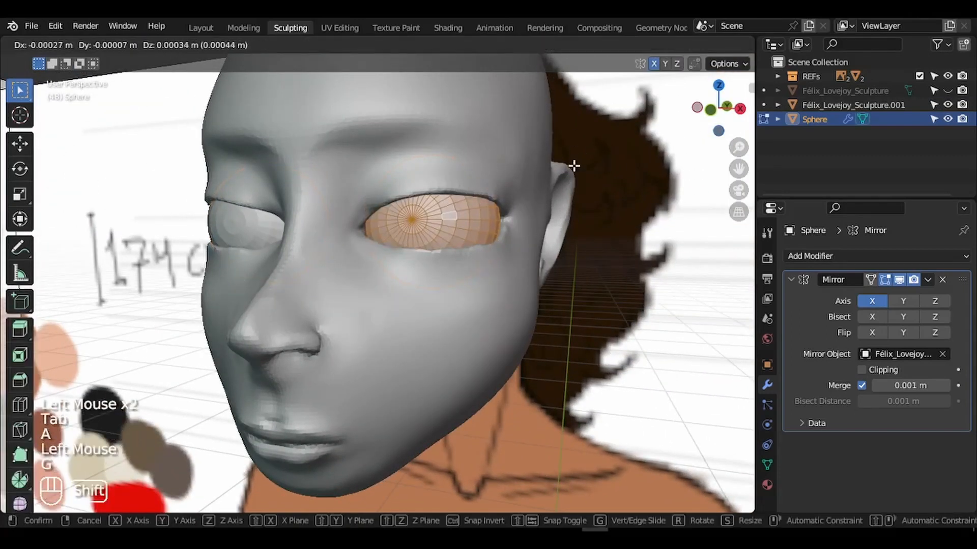
{"action": "left_click", "coordinate": [625, 163], "text": "shift"}
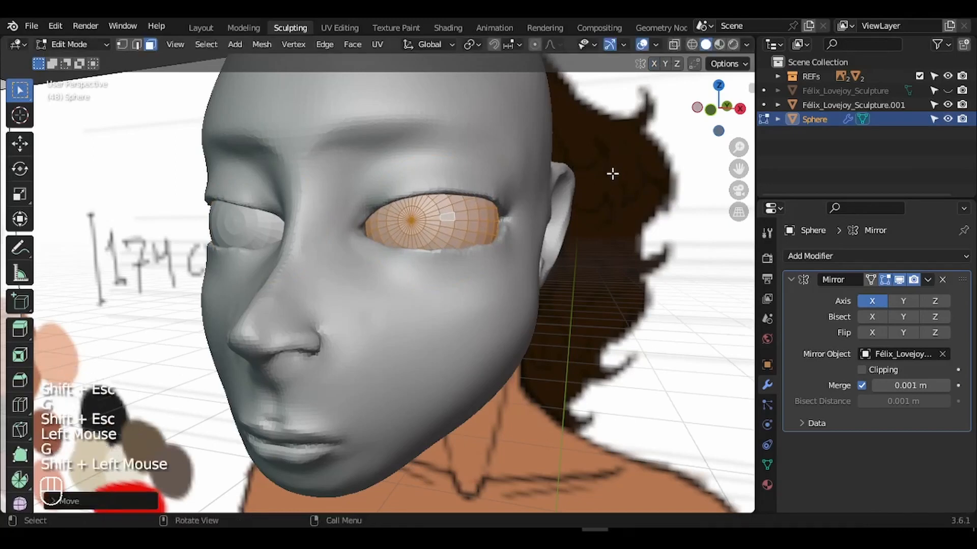
{"action": "key", "text": "s"}
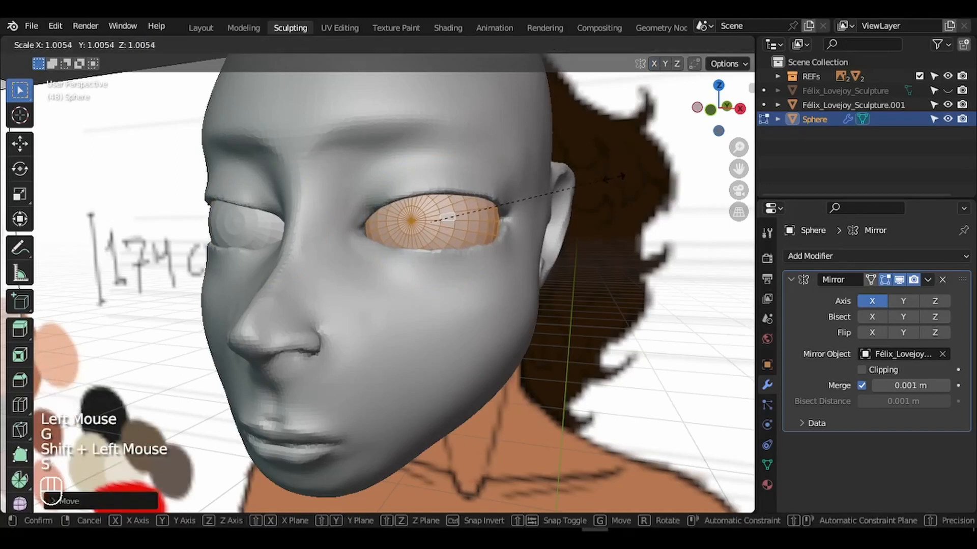
{"action": "left_click", "coordinate": [614, 177]}
{"action": "left_click_drag", "start_coordinate": [710, 120], "coordinate": [720, 305]}
{"action": "key", "text": "Tab"}
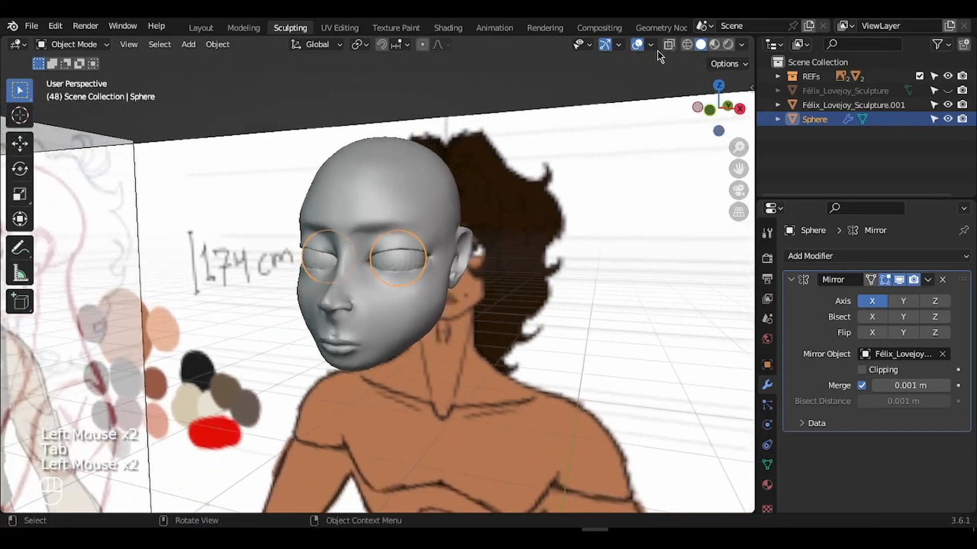
- Turn off viewport overlays to hide the grid and reference images, and deselect the eyeball
{"action": "left_click", "coordinate": [637, 45]}
{"action": "left_click_drag", "start_coordinate": [750, 96], "coordinate": [784, 101]}
{"action": "left_click", "coordinate": [647, 170]}
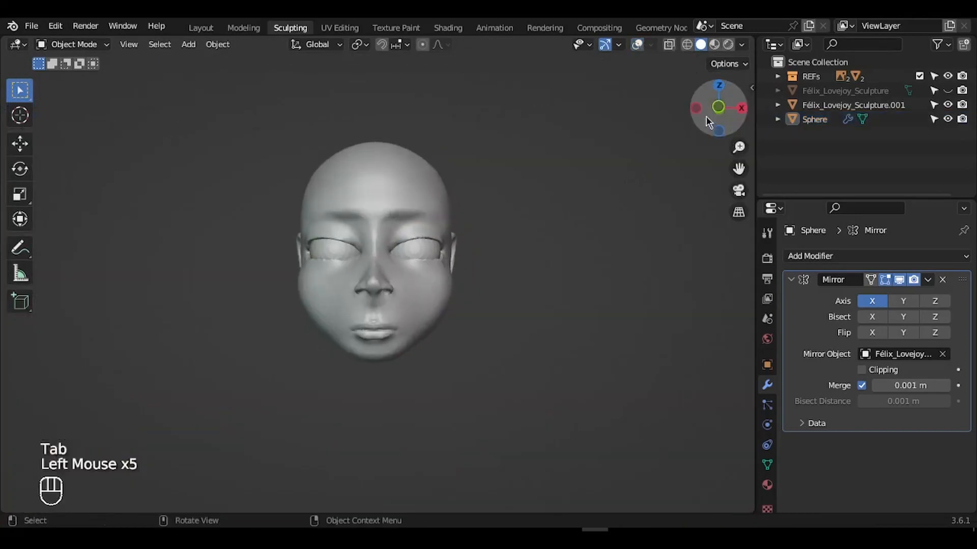
{"action": "left_click_drag", "start_coordinate": [705, 117], "coordinate": [759, 123]}
{"action": "mouse_move", "coordinate": [731, 152]}
{"action": "left_mouse_down"}
{"action": "mouse_move", "coordinate": [732, 173]}
{"action": "mouse_move", "coordinate": [734, 108]}
{"action": "mouse_move", "coordinate": [733, 133]}
{"action": "mouse_move", "coordinate": [652, 112]}
{"action": "mouse_move", "coordinate": [458, 187]}
{"action": "mouse_move", "coordinate": [693, 153]}
{"action": "mouse_move", "coordinate": [573, 168]}
{"action": "left_mouse_up"}
- Select the head, return to Sculpt Mode and show the reference images again
{"action": "left_click", "coordinate": [510, 195]}
{"action": "key", "text": "ctrl+Tab"}
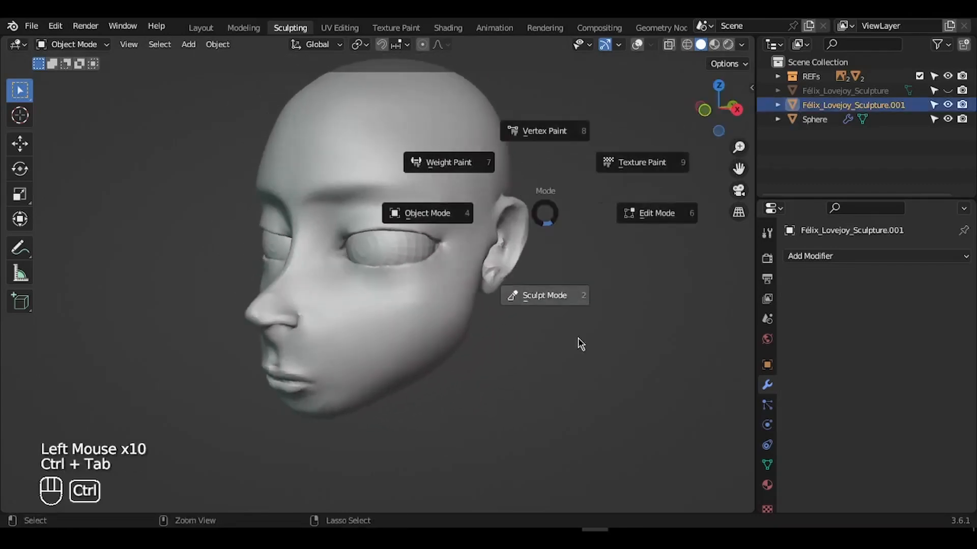
{"action": "left_click", "coordinate": [578, 331]}
{"action": "left_click", "coordinate": [637, 44]}
{"action": "left_click_drag", "start_coordinate": [740, 150], "coordinate": [738, 114]}
- Grab the outer eye corner and eyelid, resizing the brush and ending at 110 px
{"action": "key", "text": "f"}
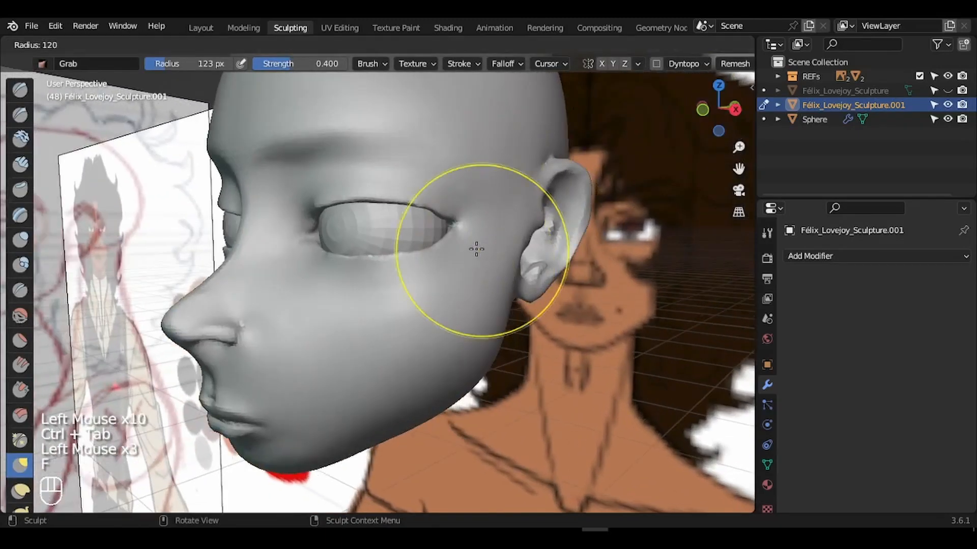
{"action": "left_click", "coordinate": [442, 244]}
{"action": "left_click_drag", "start_coordinate": [450, 228], "coordinate": [460, 229]}
{"action": "left_click_drag", "start_coordinate": [712, 109], "coordinate": [753, 108]}
{"action": "key", "text": "f"}
{"action": "left_click", "coordinate": [529, 212]}
{"action": "left_click_drag", "start_coordinate": [530, 212], "coordinate": [538, 213]}
{"action": "left_click_drag", "start_coordinate": [373, 228], "coordinate": [379, 229]}
{"action": "key", "text": "f"}
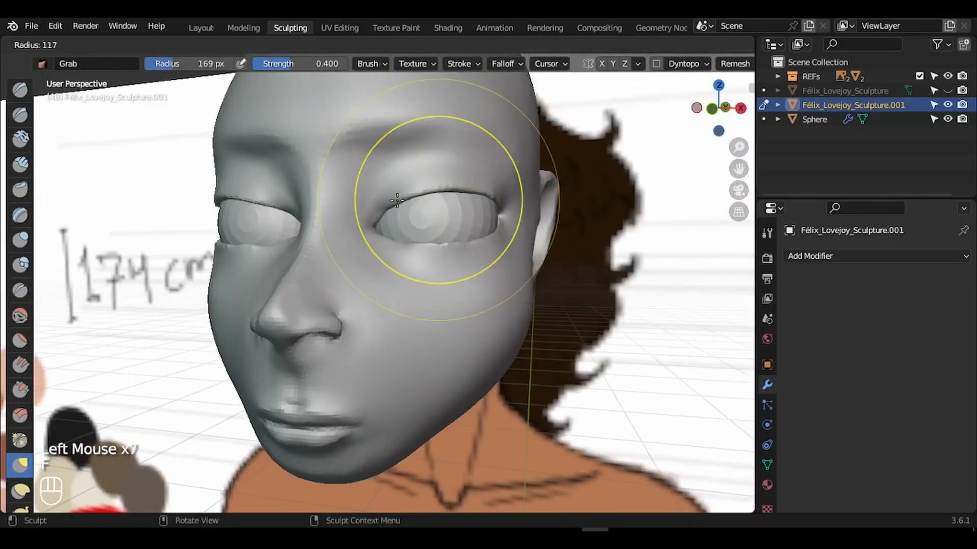
{"action": "left_click", "coordinate": [516, 198]}
- From the front view, reshape the right-hand eye's upper and lower lids, then undo the one-sided strokes
{"action": "left_click", "coordinate": [712, 109]}
{"action": "left_click_drag", "start_coordinate": [738, 147], "coordinate": [739, 125]}
{"action": "left_click_drag", "start_coordinate": [416, 229], "coordinate": [425, 230]}
{"action": "left_click_drag", "start_coordinate": [448, 196], "coordinate": [489, 190]}
{"action": "left_click_drag", "start_coordinate": [529, 193], "coordinate": [532, 196]}
{"action": "left_click_drag", "start_coordinate": [470, 237], "coordinate": [470, 234]}
{"action": "left_click_drag", "start_coordinate": [542, 210], "coordinate": [545, 210]}
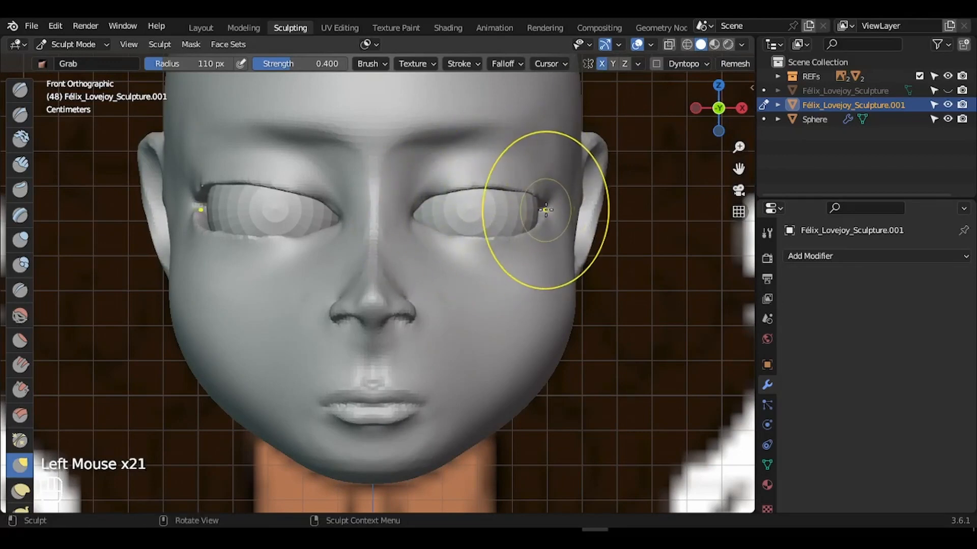
{"action": "key", "text": "ctrl+z"}
{"action": "key", "text": "ctrl+z"}
{"action": "key", "text": "ctrl+z"}
{"action": "key", "text": "ctrl+z"}
{"action": "key", "text": "ctrl+z"}
{"action": "key", "text": "ctrl+z"}
{"action": "key", "text": "ctrl+z"}
{"action": "key", "text": "ctrl+z"}
{"action": "key", "text": "ctrl+z"}
{"action": "key", "text": "ctrl+z"}
{"action": "key", "text": "ctrl+z"}
{"action": "key", "text": "ctrl+z"}
{"action": "key", "text": "ctrl+z"}
{"action": "key", "text": "ctrl+z"}
{"action": "key", "text": "ctrl+z"}
{"action": "key", "text": "ctrl+z"}
{"action": "key", "text": "ctrl+z"}
{"action": "key", "text": "ctrl+z"}
{"action": "key", "text": "ctrl+z"}
{"action": "key", "text": "ctrl+z"}
{"action": "key", "text": "ctrl+shift+z"}
{"action": "key", "text": "ctrl+shift+z"}
{"action": "key", "text": "ctrl+shift+z"}
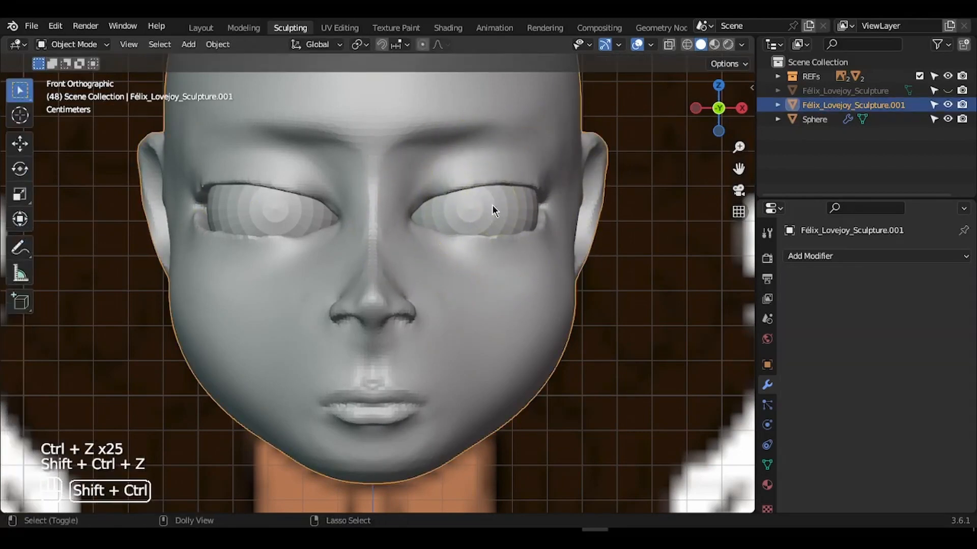
{"action": "key", "text": "ctrl+z"}
- Enable X symmetry and reshape both eye corners and upper lids, adjusting the brush to about 62 px
{"action": "left_click", "coordinate": [601, 64]}
{"action": "mouse_move", "coordinate": [543, 206]}
{"action": "left_mouse_down"}
{"action": "mouse_move", "coordinate": [488, 189]}
{"action": "mouse_move", "coordinate": [535, 199]}
{"action": "left_mouse_up"}
{"action": "key", "text": "ctrl+z"}
{"action": "mouse_move", "coordinate": [527, 233]}
{"action": "left_mouse_down"}
{"action": "mouse_move", "coordinate": [474, 240]}
{"action": "mouse_move", "coordinate": [546, 218]}
{"action": "left_mouse_up"}
{"action": "key", "text": "f"}
{"action": "left_click", "coordinate": [400, 217]}
{"action": "key", "text": "ctrl+z"}
{"action": "key", "text": "f"}
{"action": "left_click", "coordinate": [422, 217]}
- In the right side view, pull the outer eye corner with a 161 px brush
{"action": "left_click_drag", "start_coordinate": [725, 91], "coordinate": [644, 110]}
{"action": "left_click_drag", "start_coordinate": [471, 286], "coordinate": [463, 286]}
{"action": "left_click", "coordinate": [733, 114]}
{"action": "key", "text": "f"}
{"action": "left_click", "coordinate": [430, 214]}
{"action": "left_click_drag", "start_coordinate": [318, 211], "coordinate": [284, 189]}
{"action": "left_click_drag", "start_coordinate": [697, 119], "coordinate": [757, 140]}
- Smooth the outer eye corner with a smaller Smooth brush
{"action": "left_click", "coordinate": [21, 316]}
{"action": "key", "text": "f"}
{"action": "left_click", "coordinate": [412, 193]}
{"action": "left_click_drag", "start_coordinate": [439, 231], "coordinate": [449, 273]}
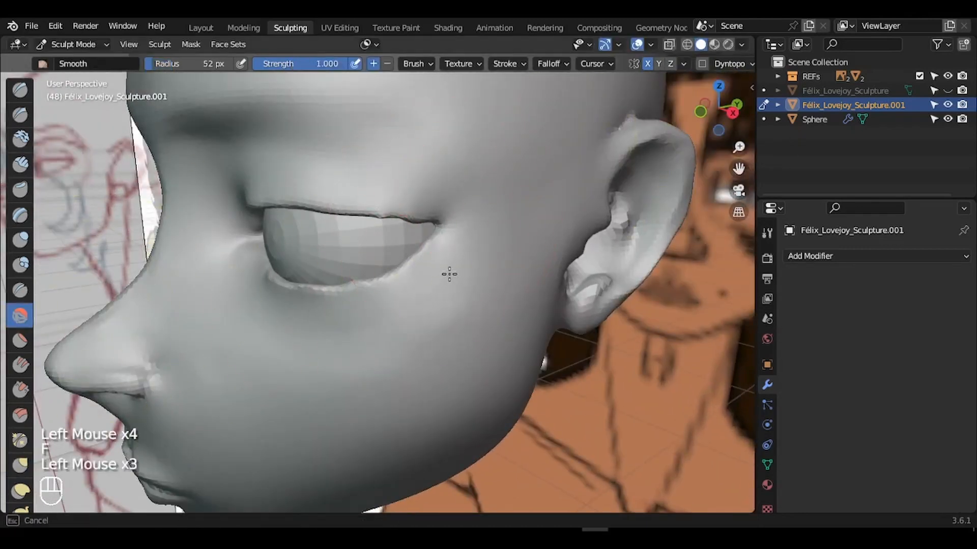
- Return to the Grab brush and frame the whole head in a three-quarter view
{"action": "key", "text": "g"}
{"action": "key", "text": "f"}
{"action": "left_click", "coordinate": [399, 216]}
{"action": "left_click_drag", "start_coordinate": [739, 147], "coordinate": [732, 189]}
{"action": "left_click_drag", "start_coordinate": [718, 109], "coordinate": [755, 113]}
{"action": "left_click_drag", "start_coordinate": [738, 147], "coordinate": [737, 170]}
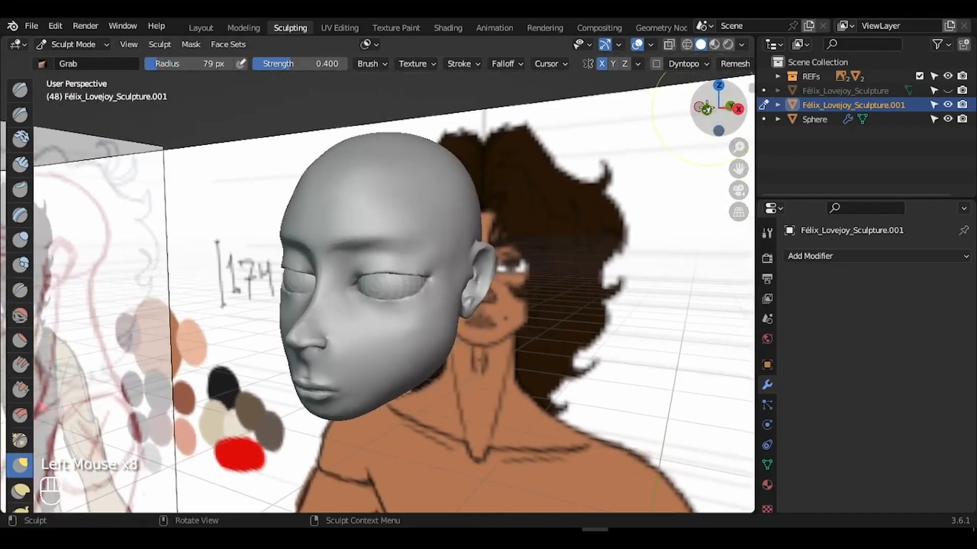
{"action": "left_click_drag", "start_coordinate": [718, 108], "coordinate": [712, 89]}
- Save the file, enlarge the Grab brush beyond 110 px and pull the forehead
{"action": "key", "text": "ctrl+s"}
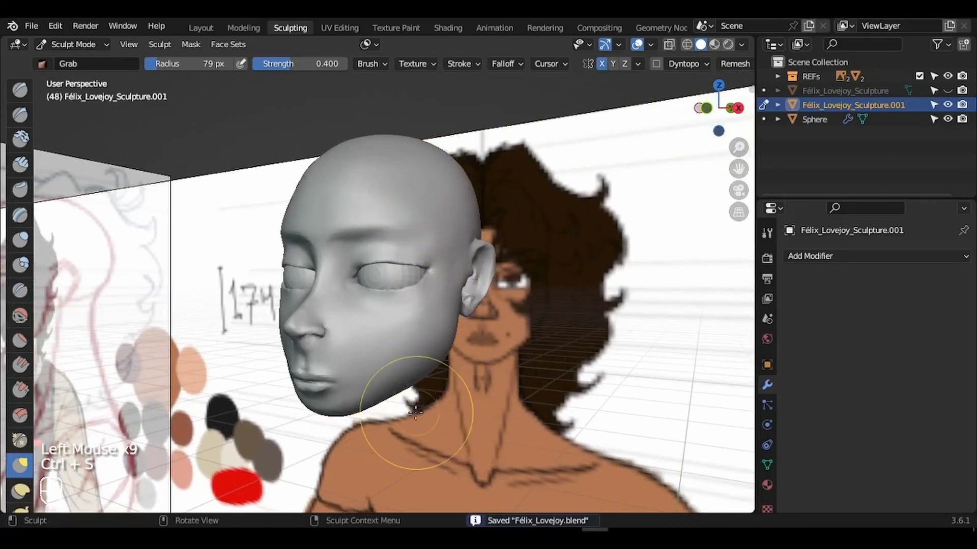
{"action": "key", "text": "f"}
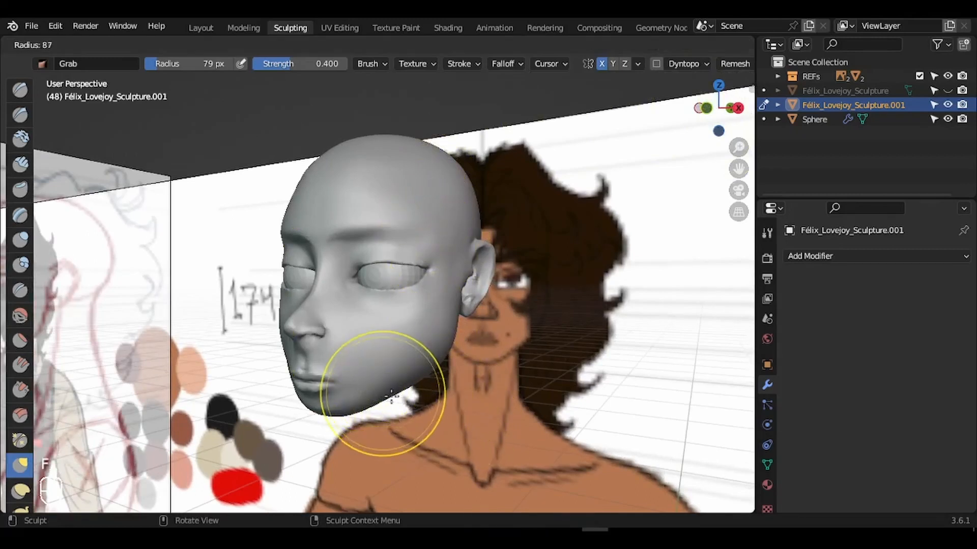
{"action": "left_click", "coordinate": [393, 401]}
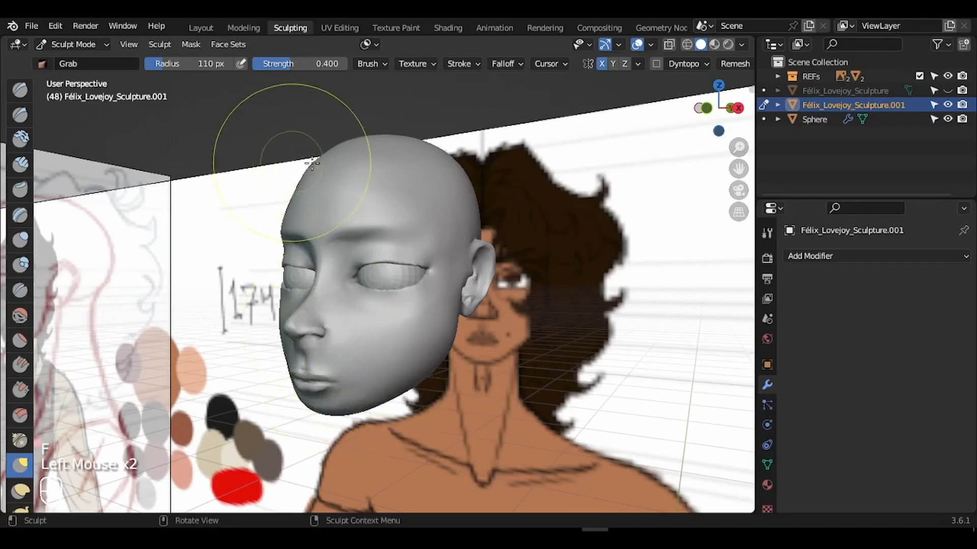
{"action": "key", "text": "f"}
{"action": "left_click", "coordinate": [329, 181]}
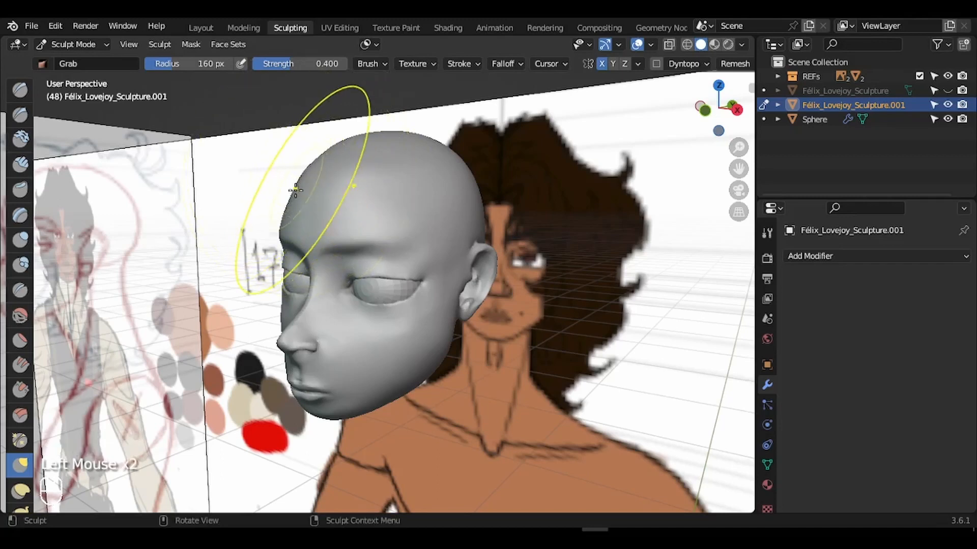
{"action": "left_click_drag", "start_coordinate": [295, 190], "coordinate": [290, 190]}
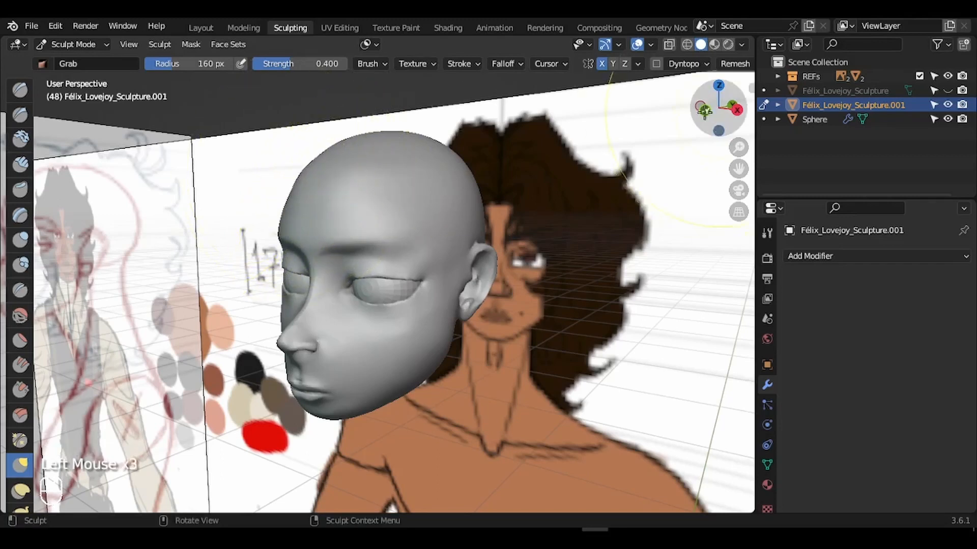
- In the right side view, reshape the forehead outline, raise the crown and push out the back of the head
{"action": "left_click_drag", "start_coordinate": [708, 123], "coordinate": [625, 127]}
{"action": "left_click", "coordinate": [322, 160]}
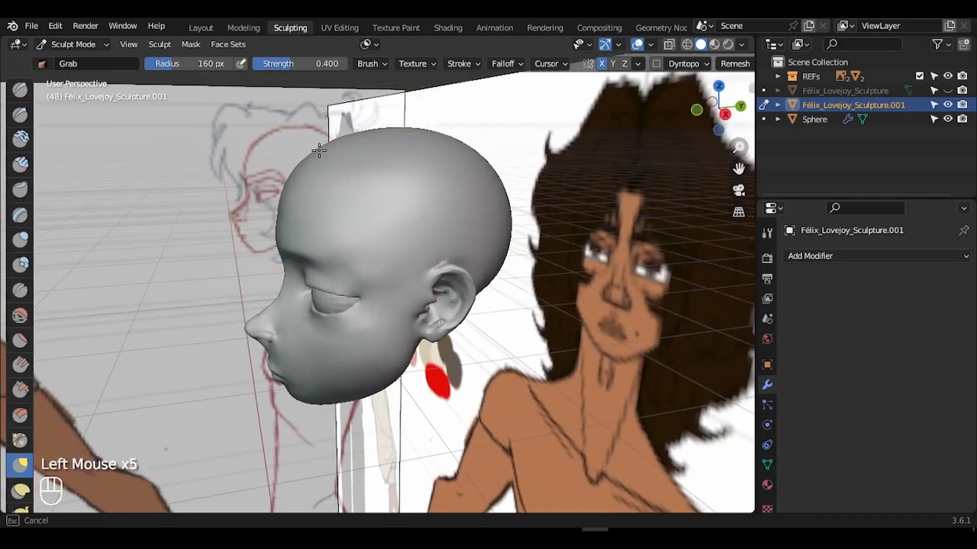
{"action": "left_click", "coordinate": [725, 113]}
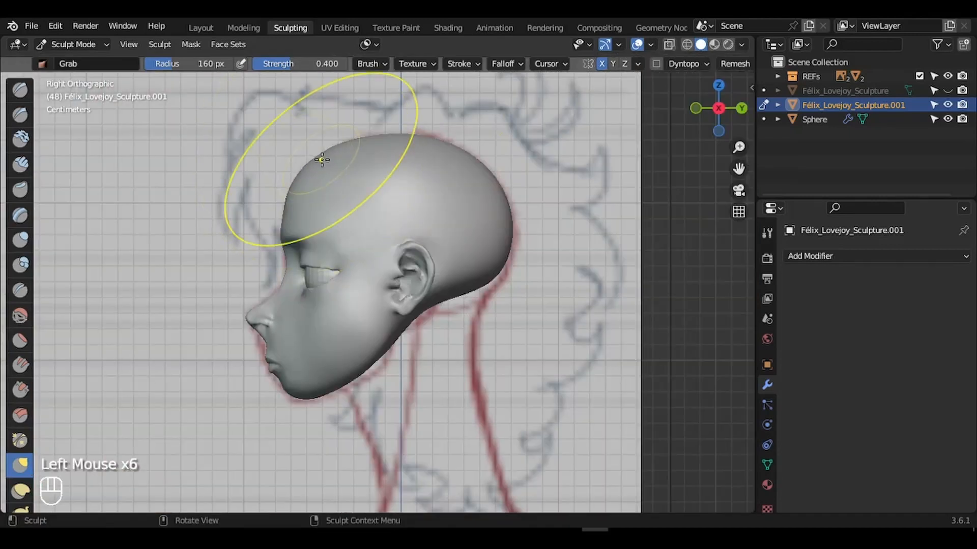
{"action": "left_click_drag", "start_coordinate": [322, 160], "coordinate": [318, 151]}
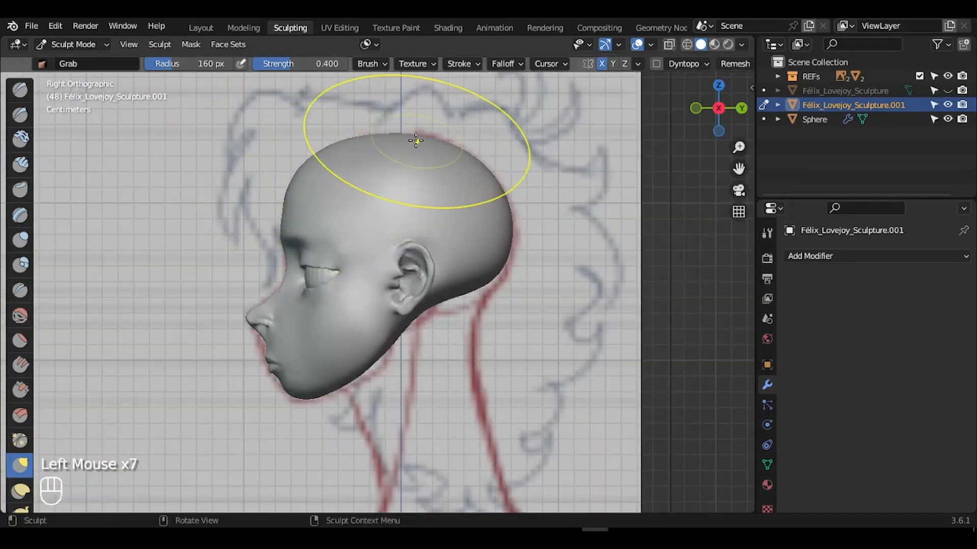
{"action": "left_click", "coordinate": [496, 192]}
{"action": "mouse_move", "coordinate": [493, 178]}
{"action": "left_mouse_down"}
{"action": "mouse_move", "coordinate": [499, 172]}
{"action": "mouse_move", "coordinate": [426, 130]}
{"action": "left_mouse_up"}
{"action": "mouse_move", "coordinate": [498, 275]}
{"action": "left_mouse_down"}
{"action": "mouse_move", "coordinate": [498, 287]}
{"action": "mouse_move", "coordinate": [459, 300]}
{"action": "left_mouse_up"}
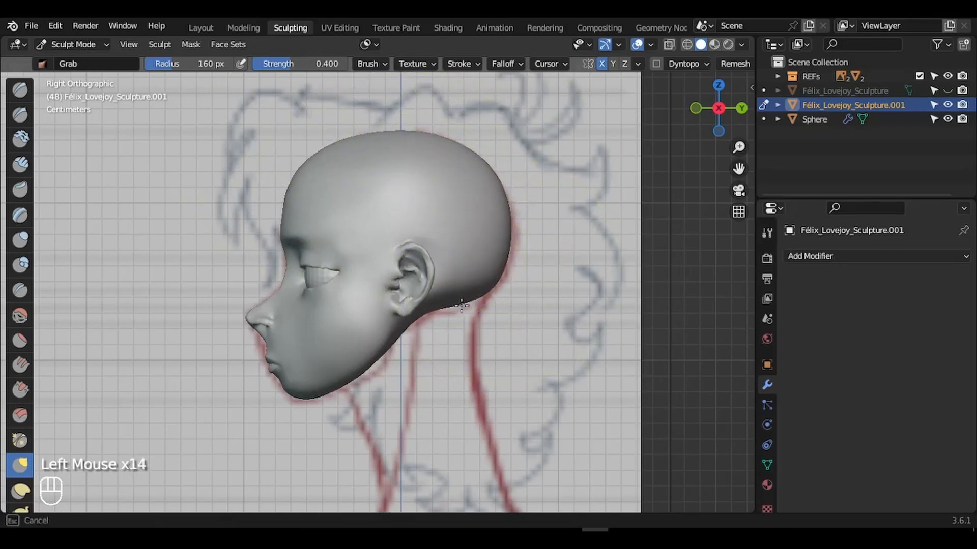
{"action": "left_click_drag", "start_coordinate": [507, 235], "coordinate": [511, 234]}
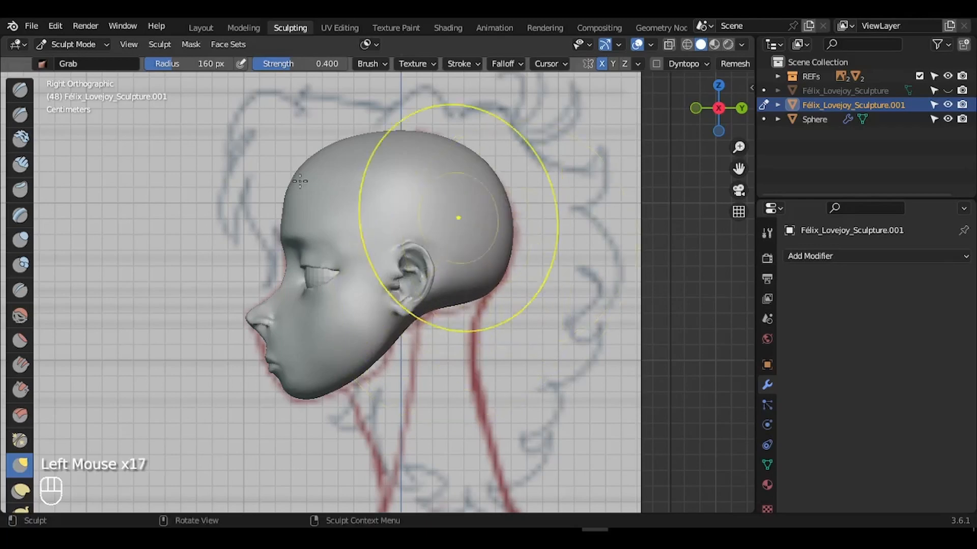
{"action": "left_click_drag", "start_coordinate": [292, 178], "coordinate": [303, 178]}
{"action": "left_click_drag", "start_coordinate": [351, 376], "coordinate": [354, 380]}
{"action": "left_click_drag", "start_coordinate": [374, 358], "coordinate": [378, 362]}
{"action": "mouse_move", "coordinate": [708, 113]}
{"action": "left_mouse_down"}
{"action": "mouse_move", "coordinate": [751, 117]}
{"action": "mouse_move", "coordinate": [728, 147]}
{"action": "mouse_move", "coordinate": [744, 160]}
{"action": "mouse_move", "coordinate": [759, 145]}
{"action": "mouse_move", "coordinate": [768, 158]}
{"action": "left_mouse_up"}
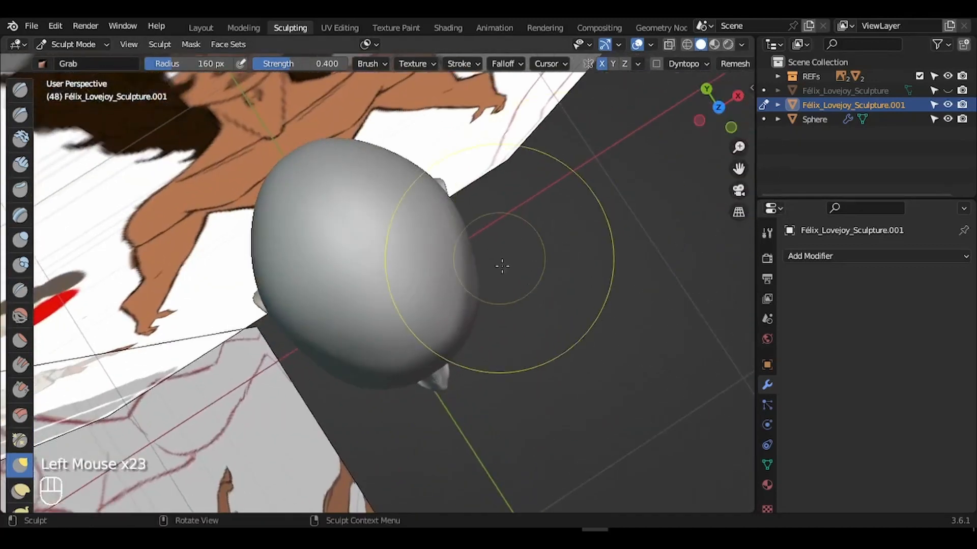
- Set the brush to 150 px and pull the top of the head into shape
{"action": "key", "text": "f"}
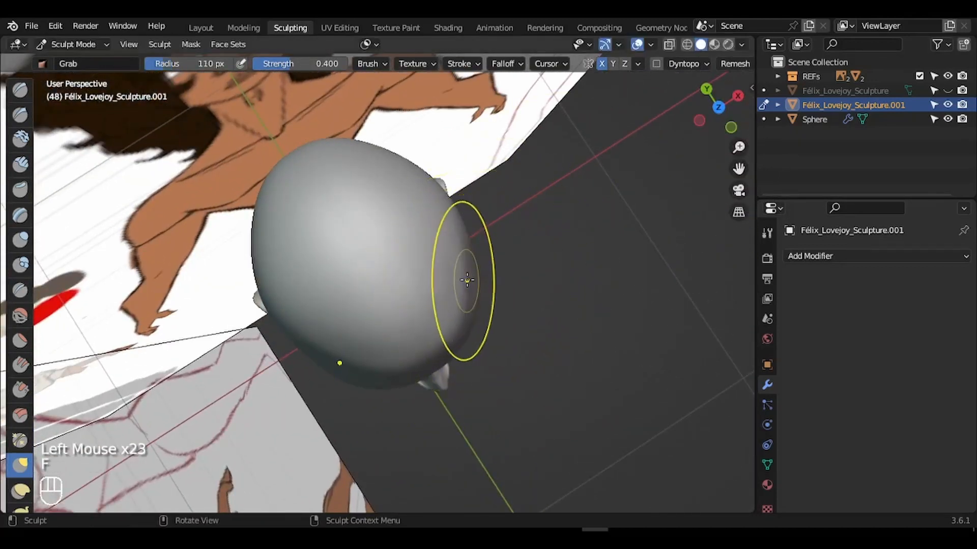
{"action": "left_click", "coordinate": [478, 278]}
{"action": "key", "text": "f"}
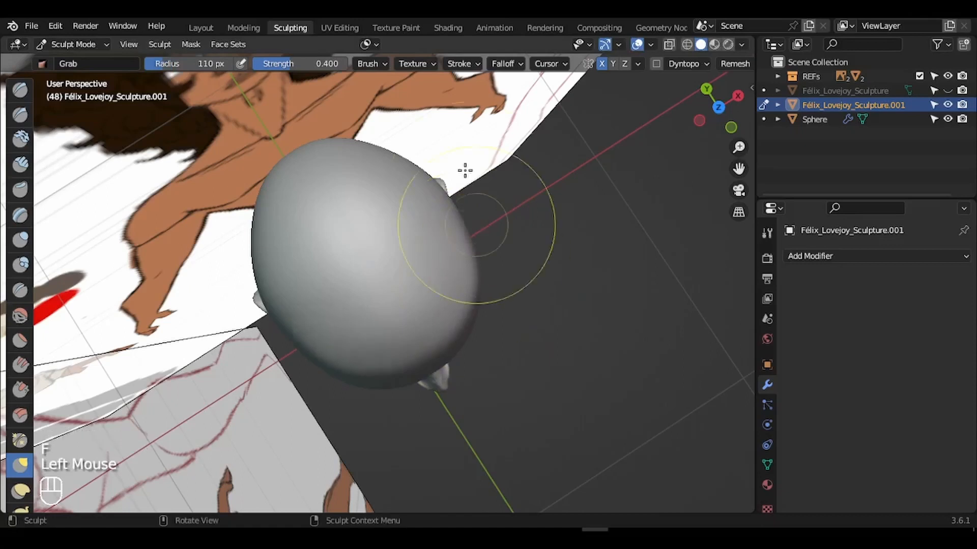
{"action": "left_click", "coordinate": [412, 148]}
{"action": "left_click", "coordinate": [384, 152]}
{"action": "key", "text": "ctrl+z"}
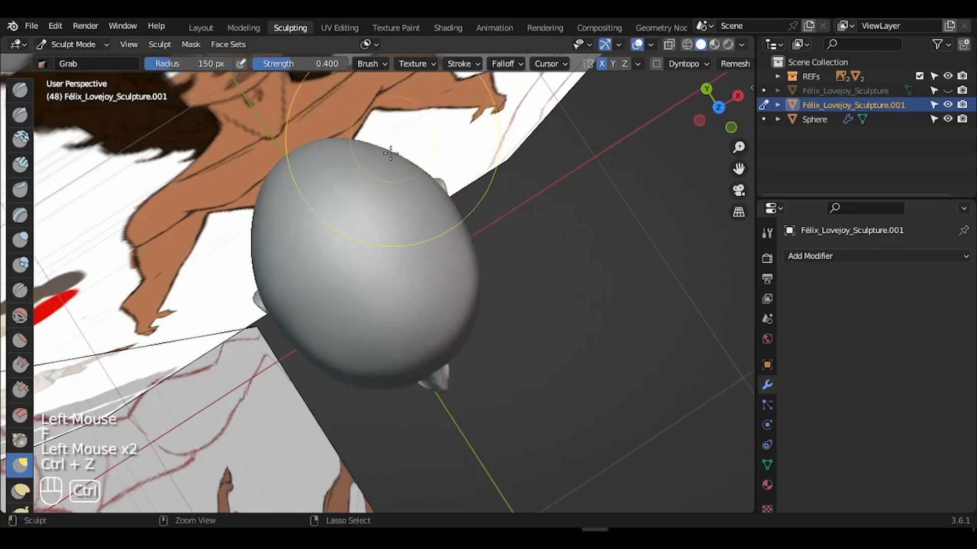
{"action": "left_click_drag", "start_coordinate": [384, 152], "coordinate": [379, 147]}
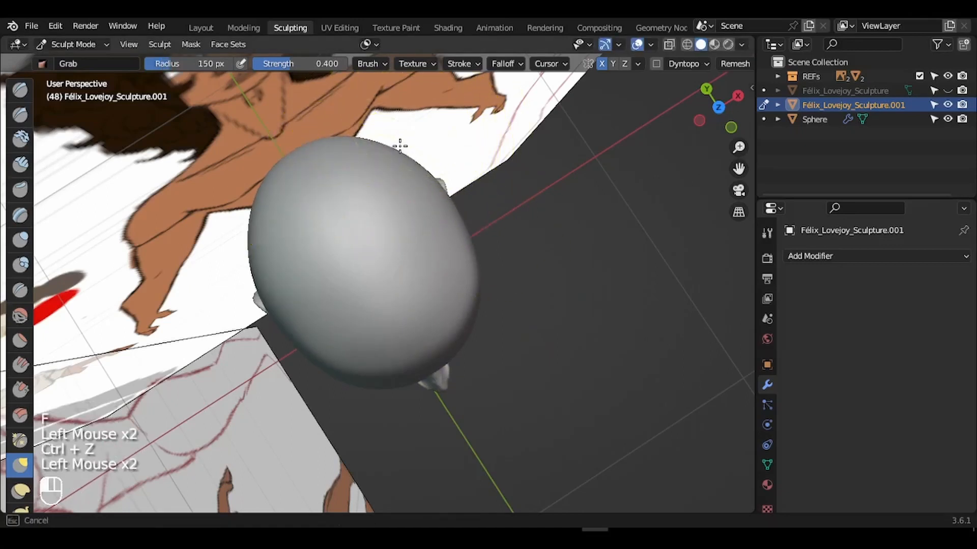
{"action": "left_click", "coordinate": [363, 136]}
- From the top view, narrow the sides of the head and square off its back corners
{"action": "left_click", "coordinate": [718, 107]}
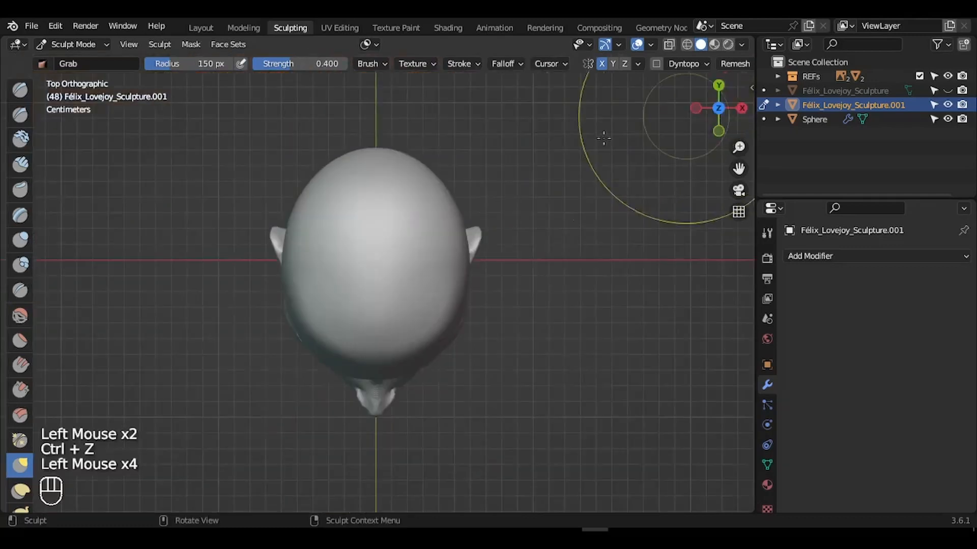
{"action": "left_click_drag", "start_coordinate": [435, 183], "coordinate": [444, 173]}
{"action": "left_click_drag", "start_coordinate": [464, 239], "coordinate": [460, 239]}
{"action": "left_click_drag", "start_coordinate": [465, 285], "coordinate": [461, 285]}
{"action": "left_click_drag", "start_coordinate": [452, 193], "coordinate": [459, 187]}
{"action": "left_click_drag", "start_coordinate": [439, 178], "coordinate": [443, 173]}
{"action": "left_click_drag", "start_coordinate": [418, 156], "coordinate": [423, 154]}
{"action": "left_click_drag", "start_coordinate": [718, 108], "coordinate": [705, 76]}
- Soften the reshaped skull with a 191 px brush, then resize the brush to 219 px
{"action": "key", "text": "f"}
{"action": "left_click", "coordinate": [453, 147]}
{"action": "left_click_drag", "start_coordinate": [460, 147], "coordinate": [465, 143]}
{"action": "mouse_move", "coordinate": [718, 107]}
{"action": "left_mouse_down"}
{"action": "mouse_move", "coordinate": [699, 86]}
{"action": "mouse_move", "coordinate": [761, 103]}
{"action": "left_mouse_up"}
{"action": "left_click", "coordinate": [20, 316]}
{"action": "key", "text": "f"}
{"action": "left_click", "coordinate": [284, 227]}
{"action": "key", "text": "g"}
{"action": "key", "text": "f"}
{"action": "left_click", "coordinate": [585, 190]}
{"action": "key", "text": "f"}
{"action": "left_click", "coordinate": [701, 187]}
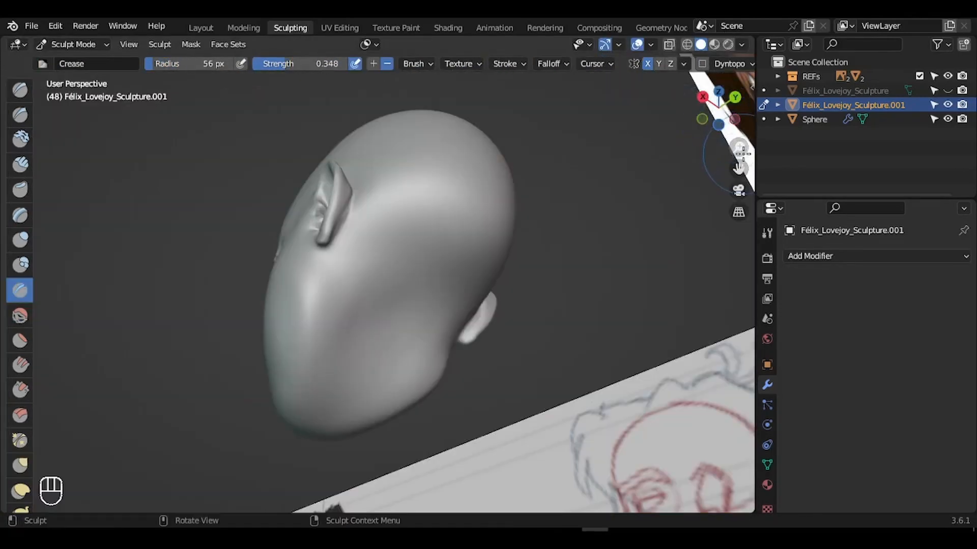
{"action": "mouse_move", "coordinate": [737, 168]}
{"action": "left_mouse_down"}
{"action": "mouse_move", "coordinate": [739, 127]}
{"action": "mouse_move", "coordinate": [738, 159]}
{"action": "left_mouse_up"}
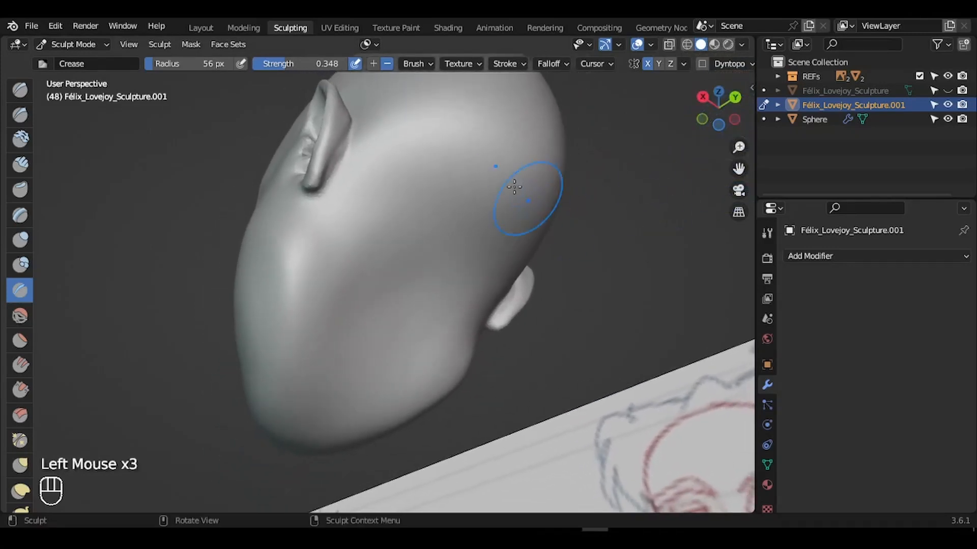
- Carve crease lines along the underside of the jaw with the Crease brush at 53 px
{"action": "key", "text": "f"}
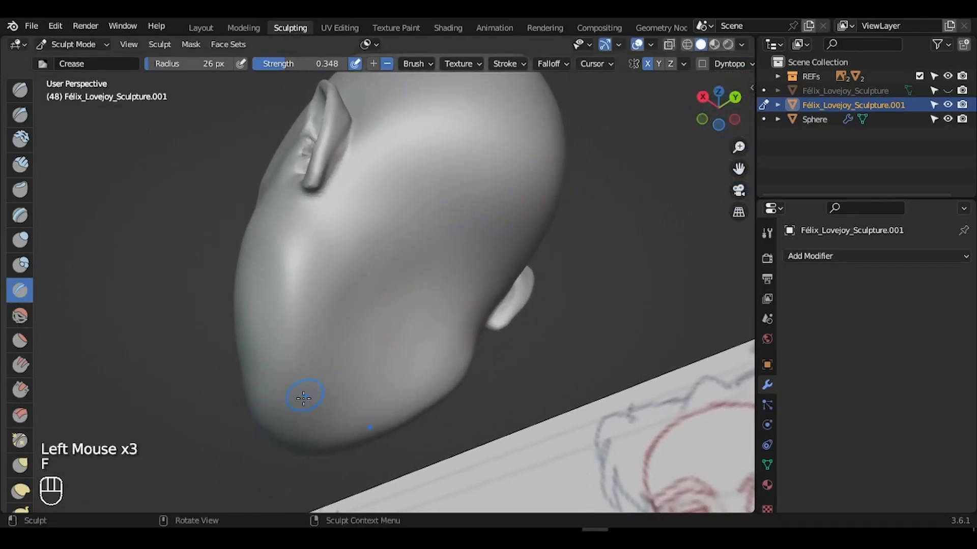
{"action": "left_click_drag", "start_coordinate": [303, 397], "coordinate": [303, 414]}
{"action": "left_click_drag", "start_coordinate": [317, 326], "coordinate": [320, 205]}
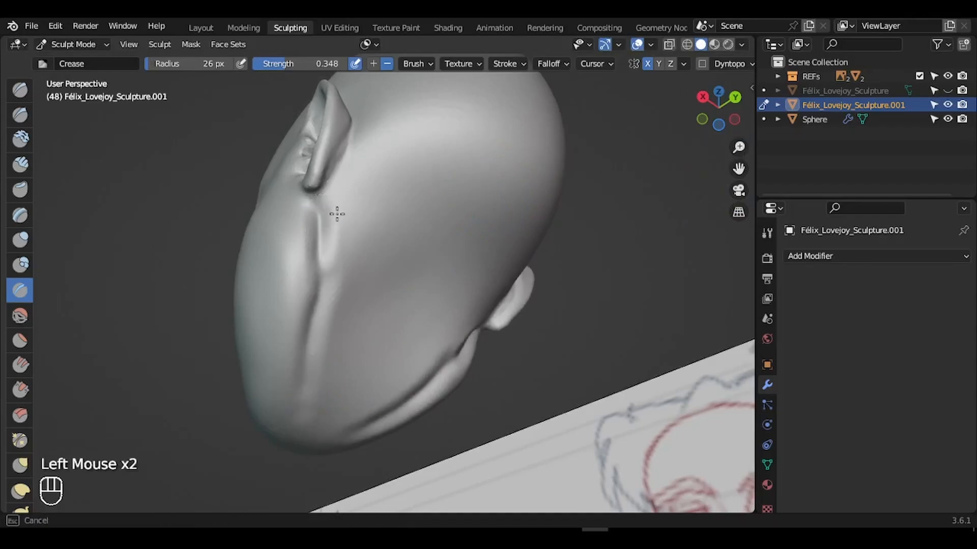
{"action": "left_click_drag", "start_coordinate": [719, 110], "coordinate": [748, 127]}
{"action": "key", "text": "f"}
{"action": "left_click", "coordinate": [370, 277]}
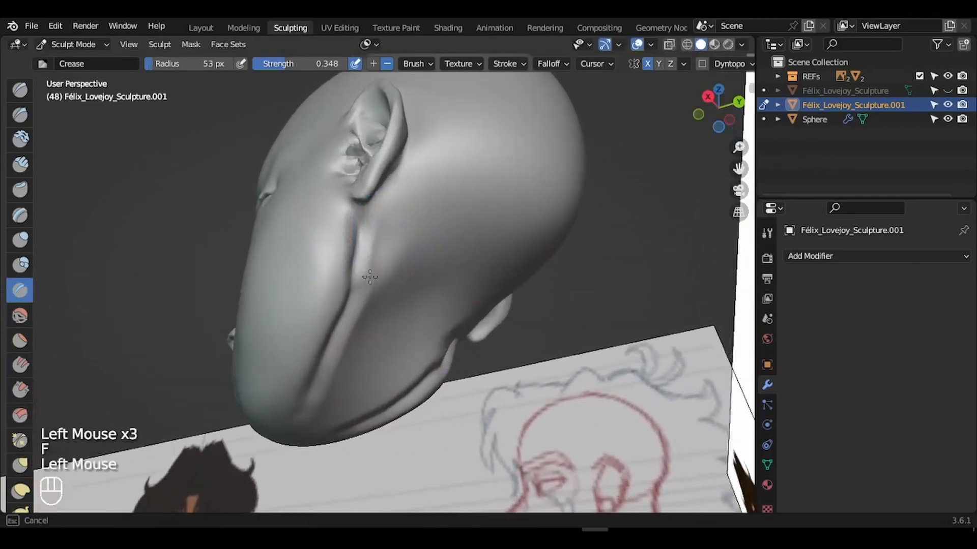
{"action": "left_click_drag", "start_coordinate": [407, 243], "coordinate": [360, 325]}
{"action": "mouse_move", "coordinate": [374, 318]}
{"action": "left_mouse_down"}
{"action": "mouse_move", "coordinate": [370, 326]}
{"action": "mouse_move", "coordinate": [366, 307]}
{"action": "mouse_move", "coordinate": [321, 388]}
{"action": "mouse_move", "coordinate": [337, 364]}
{"action": "left_mouse_up"}
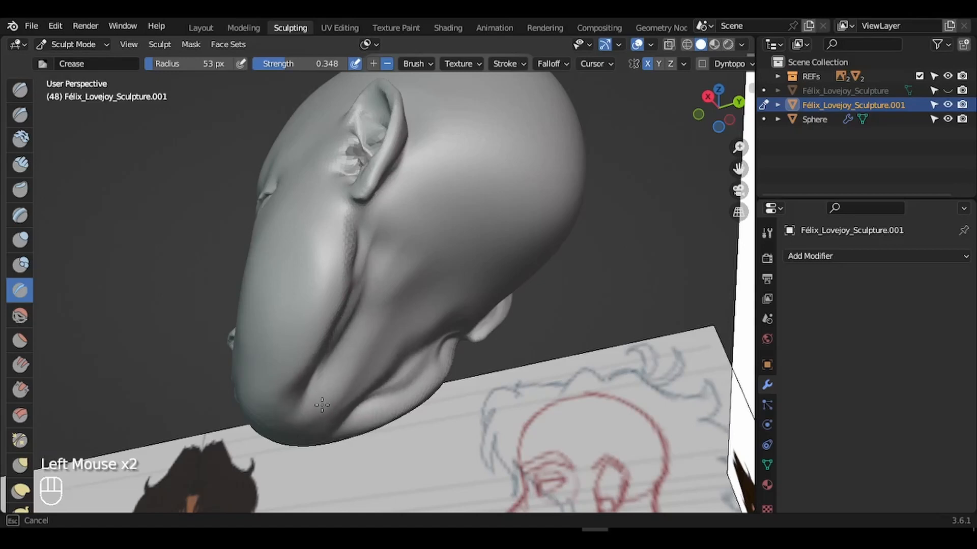
{"action": "left_click_drag", "start_coordinate": [322, 406], "coordinate": [356, 356]}
- Run creases up the throat and deepen the arched crease under the jaw
{"action": "left_click_drag", "start_coordinate": [727, 119], "coordinate": [687, 115]}
{"action": "mouse_move", "coordinate": [345, 349]}
{"action": "left_mouse_down"}
{"action": "mouse_move", "coordinate": [383, 199]}
{"action": "mouse_move", "coordinate": [415, 202]}
{"action": "mouse_move", "coordinate": [410, 246]}
{"action": "mouse_move", "coordinate": [402, 216]}
{"action": "left_mouse_up"}
{"action": "left_click_drag", "start_coordinate": [343, 218], "coordinate": [450, 195]}
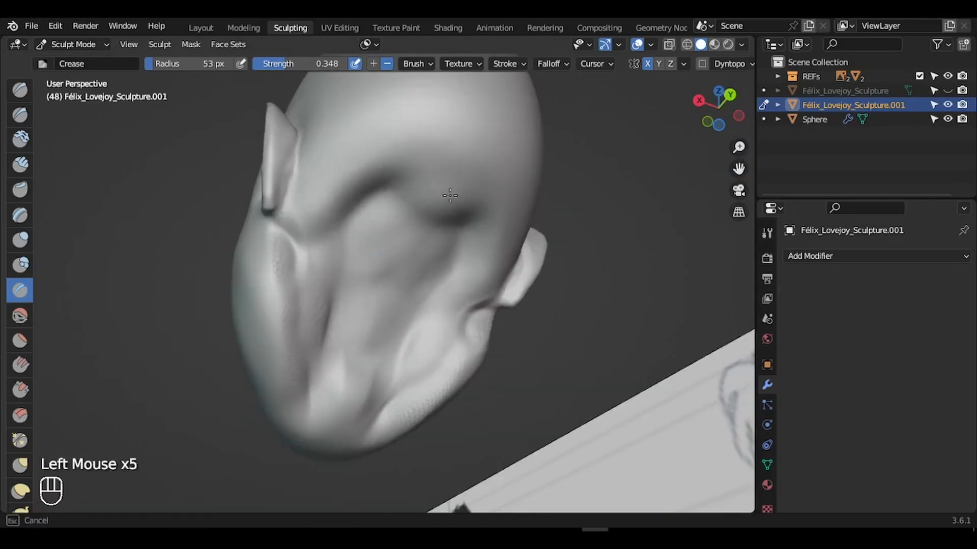
{"action": "left_click_drag", "start_coordinate": [405, 257], "coordinate": [356, 310]}
{"action": "left_click_drag", "start_coordinate": [311, 397], "coordinate": [323, 308]}
- Shrink the Crease brush to 13 px and crease the jaw edge and throat
{"action": "key", "text": "f"}
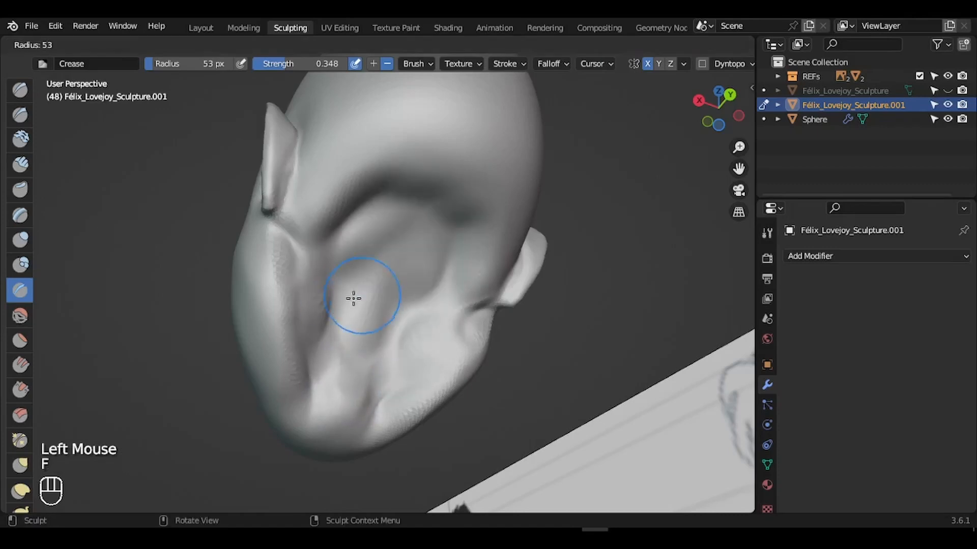
{"action": "left_click", "coordinate": [353, 299]}
{"action": "left_click_drag", "start_coordinate": [312, 392], "coordinate": [297, 358]}
{"action": "key", "text": "f"}
{"action": "left_click", "coordinate": [317, 305]}
{"action": "mouse_move", "coordinate": [305, 402]}
{"action": "left_mouse_down"}
{"action": "mouse_move", "coordinate": [298, 285]}
{"action": "mouse_move", "coordinate": [281, 254]}
{"action": "left_mouse_up"}
{"action": "left_click_drag", "start_coordinate": [302, 64], "coordinate": [315, 70]}
{"action": "key", "text": "f"}
{"action": "left_click_drag", "start_coordinate": [364, 423], "coordinate": [314, 409]}
{"action": "left_click_drag", "start_coordinate": [287, 272], "coordinate": [335, 384]}
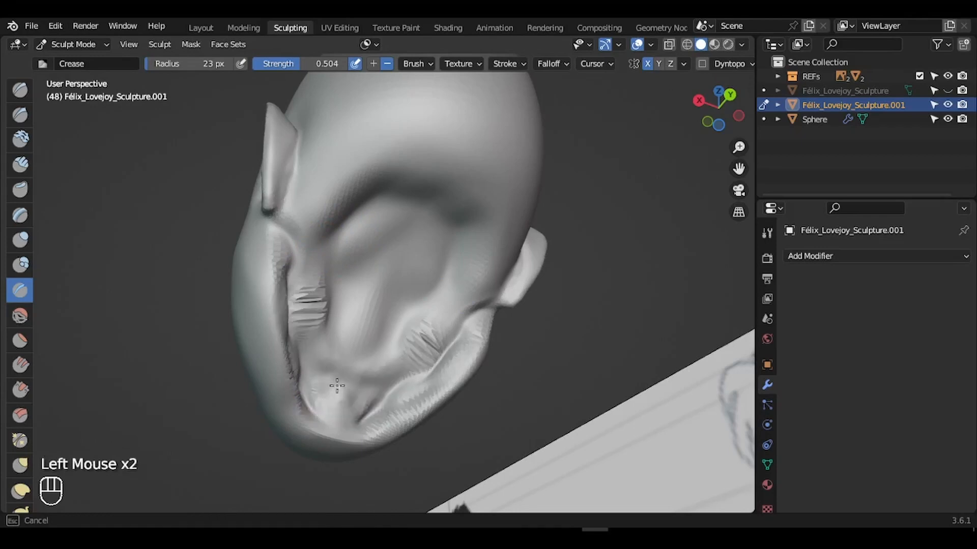
- Resize the Crease brush to 40 px and add creases near the jaw and throat, undoing one stroke
{"action": "mouse_move", "coordinate": [718, 107]}
{"action": "left_mouse_down"}
{"action": "mouse_move", "coordinate": [745, 193]}
{"action": "mouse_move", "coordinate": [738, 148]}
{"action": "left_mouse_up"}
{"action": "key", "text": "f"}
{"action": "mouse_move", "coordinate": [308, 326]}
{"action": "left_mouse_down"}
{"action": "mouse_move", "coordinate": [300, 351]}
{"action": "mouse_move", "coordinate": [322, 322]}
{"action": "left_mouse_up"}
{"action": "key", "text": "f"}
{"action": "left_click_drag", "start_coordinate": [308, 328], "coordinate": [335, 309]}
{"action": "key", "text": "f"}
{"action": "left_click", "coordinate": [325, 316]}
{"action": "key", "text": "ctrl+z"}
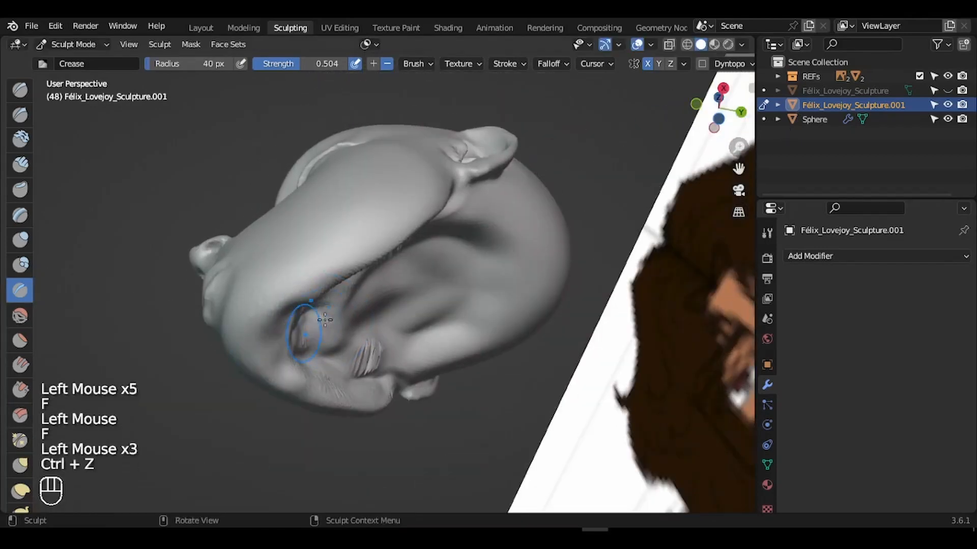
{"action": "left_click_drag", "start_coordinate": [718, 107], "coordinate": [705, 113]}
{"action": "mouse_move", "coordinate": [316, 288]}
{"action": "left_mouse_down"}
{"action": "mouse_move", "coordinate": [283, 305]}
{"action": "mouse_move", "coordinate": [394, 285]}
{"action": "mouse_move", "coordinate": [346, 305]}
{"action": "left_mouse_up"}
- Switch to the Smooth brush and settle its size at 41 px after trying 74 px
{"action": "left_click", "coordinate": [20, 315]}
{"action": "key", "text": "f"}
{"action": "left_click", "coordinate": [433, 289]}
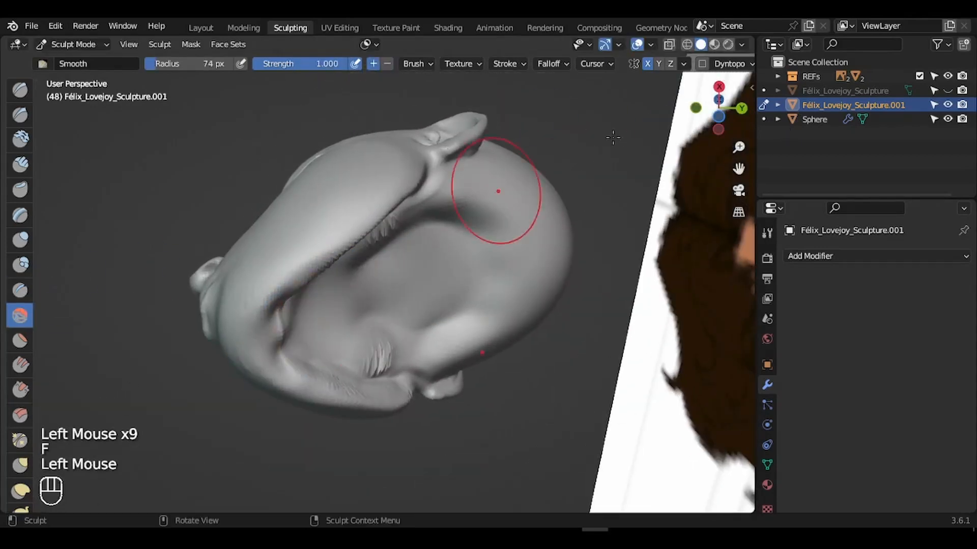
{"action": "key", "text": "ctrl+z"}
{"action": "left_click_drag", "start_coordinate": [718, 107], "coordinate": [560, 163]}
{"action": "key", "text": "f"}
{"action": "left_click", "coordinate": [366, 280]}
- Smooth away the harsh cheek, mouth and under-jaw creases
{"action": "mouse_move", "coordinate": [366, 280]}
{"action": "left_mouse_down"}
{"action": "mouse_move", "coordinate": [343, 398]}
{"action": "mouse_move", "coordinate": [323, 406]}
{"action": "mouse_move", "coordinate": [356, 344]}
{"action": "mouse_move", "coordinate": [343, 267]}
{"action": "mouse_move", "coordinate": [334, 320]}
{"action": "left_mouse_up"}
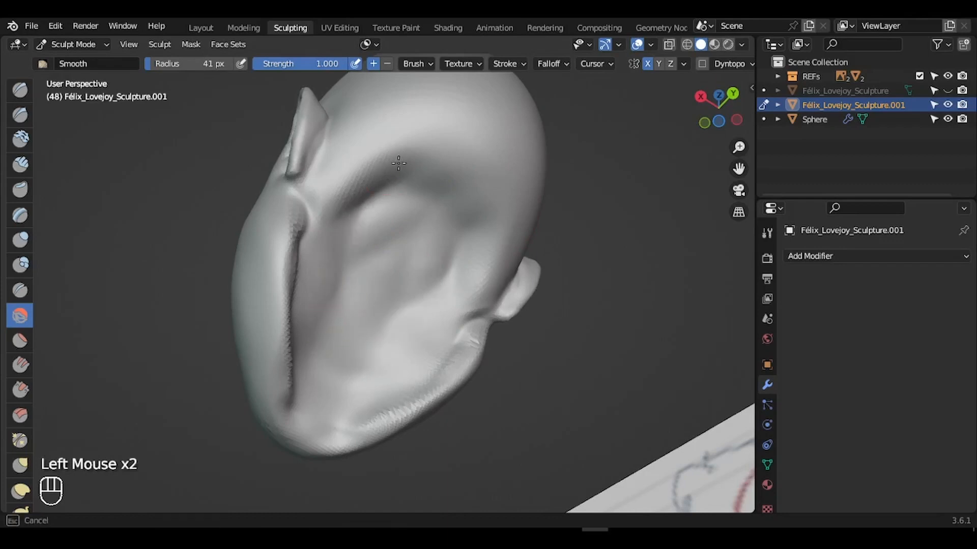
{"action": "mouse_move", "coordinate": [317, 355]}
{"action": "left_mouse_down"}
{"action": "mouse_move", "coordinate": [355, 209]}
{"action": "mouse_move", "coordinate": [397, 332]}
{"action": "left_mouse_up"}
{"action": "left_click_drag", "start_coordinate": [718, 108], "coordinate": [702, 132]}
{"action": "left_click_drag", "start_coordinate": [270, 299], "coordinate": [285, 270]}
{"action": "left_click_drag", "start_coordinate": [270, 325], "coordinate": [285, 270]}
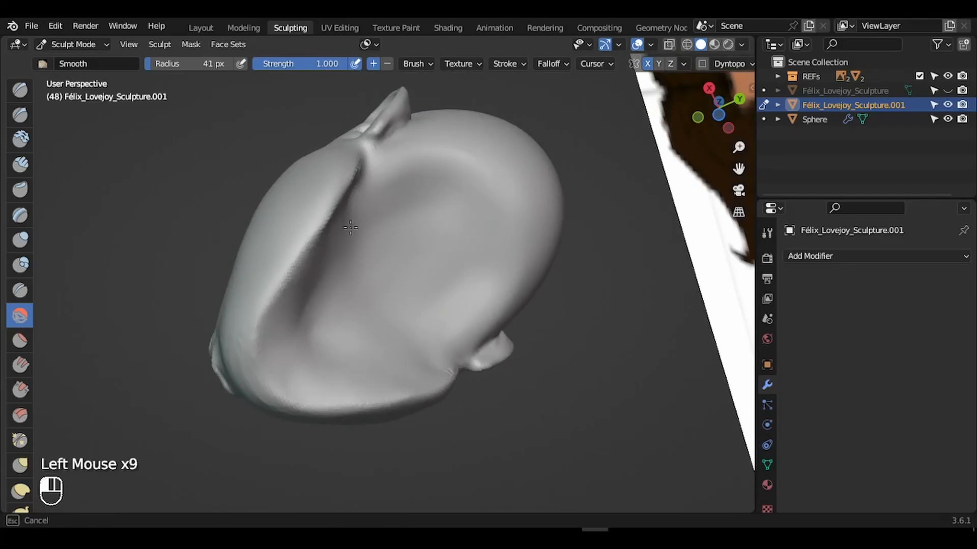
{"action": "mouse_move", "coordinate": [718, 108]}
{"action": "left_mouse_down"}
{"action": "mouse_move", "coordinate": [752, 163]}
{"action": "mouse_move", "coordinate": [824, 147]}
{"action": "mouse_move", "coordinate": [662, 192]}
{"action": "left_mouse_up"}
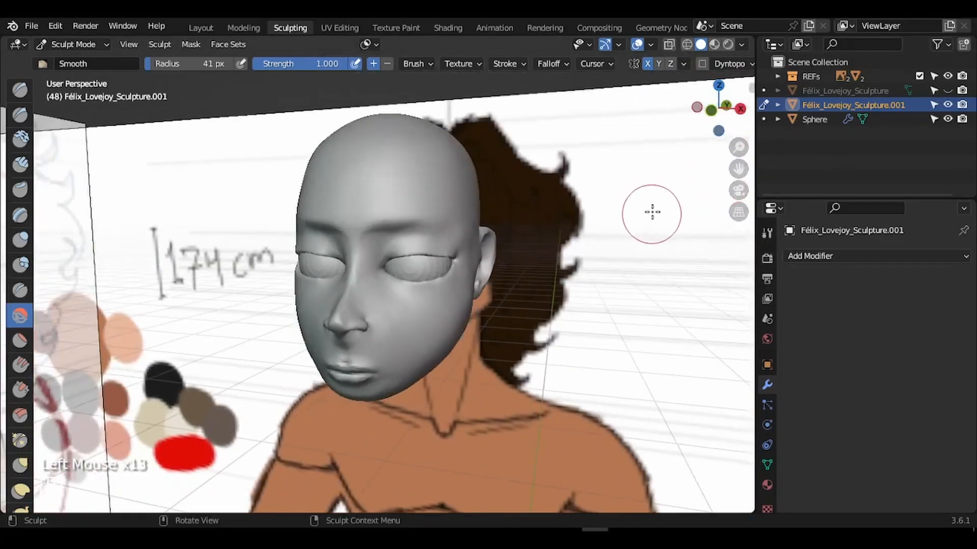